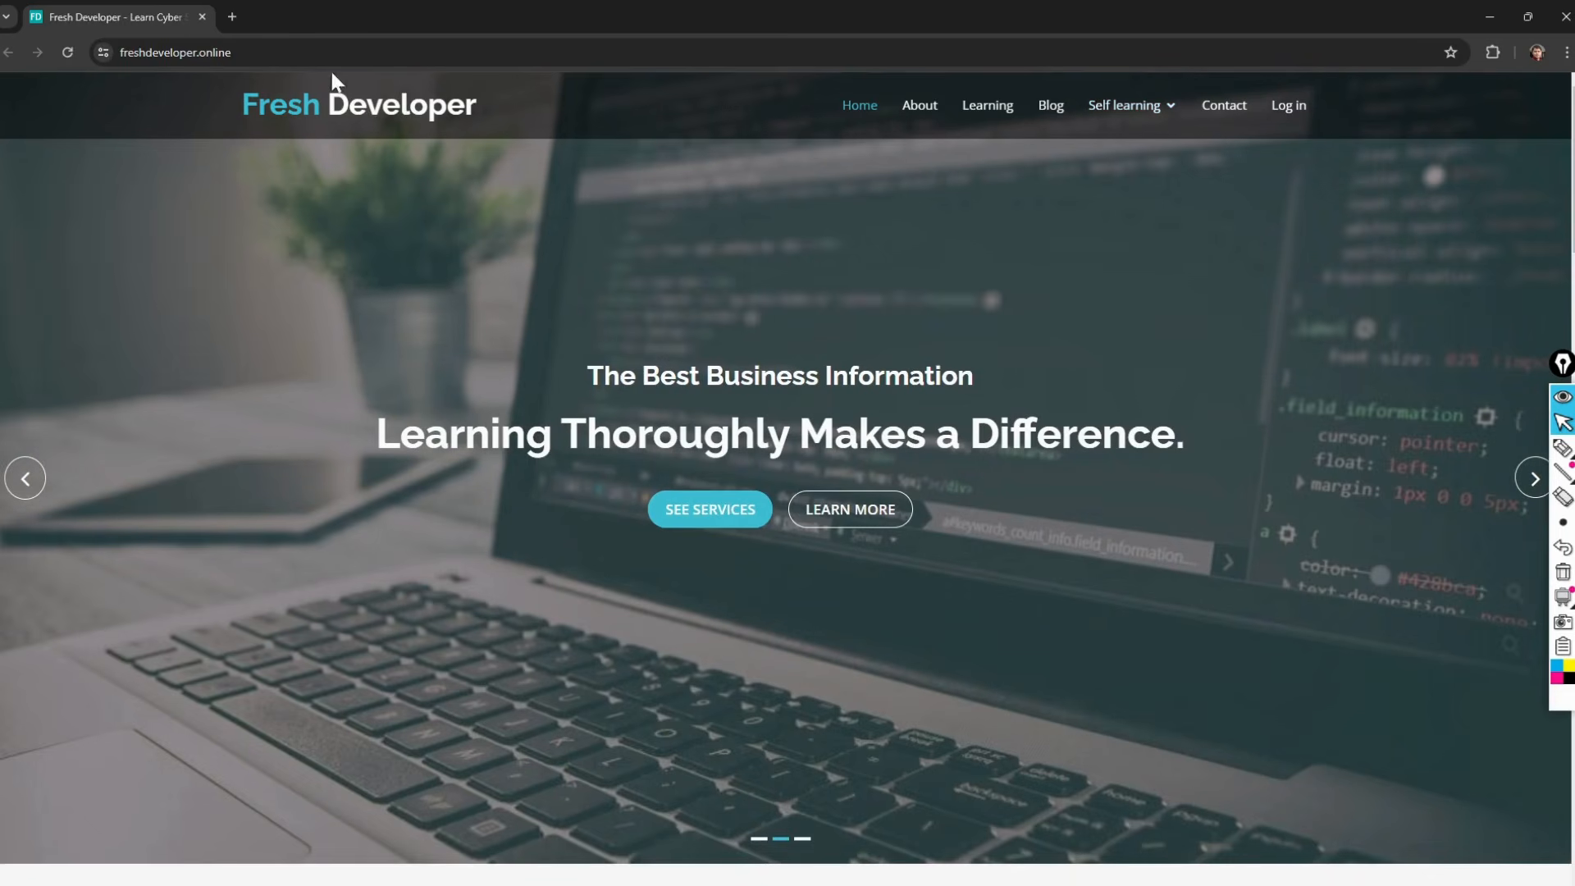
Step: Search Google for 'vmware workstation player' and open its download page
left_click(271, 52)
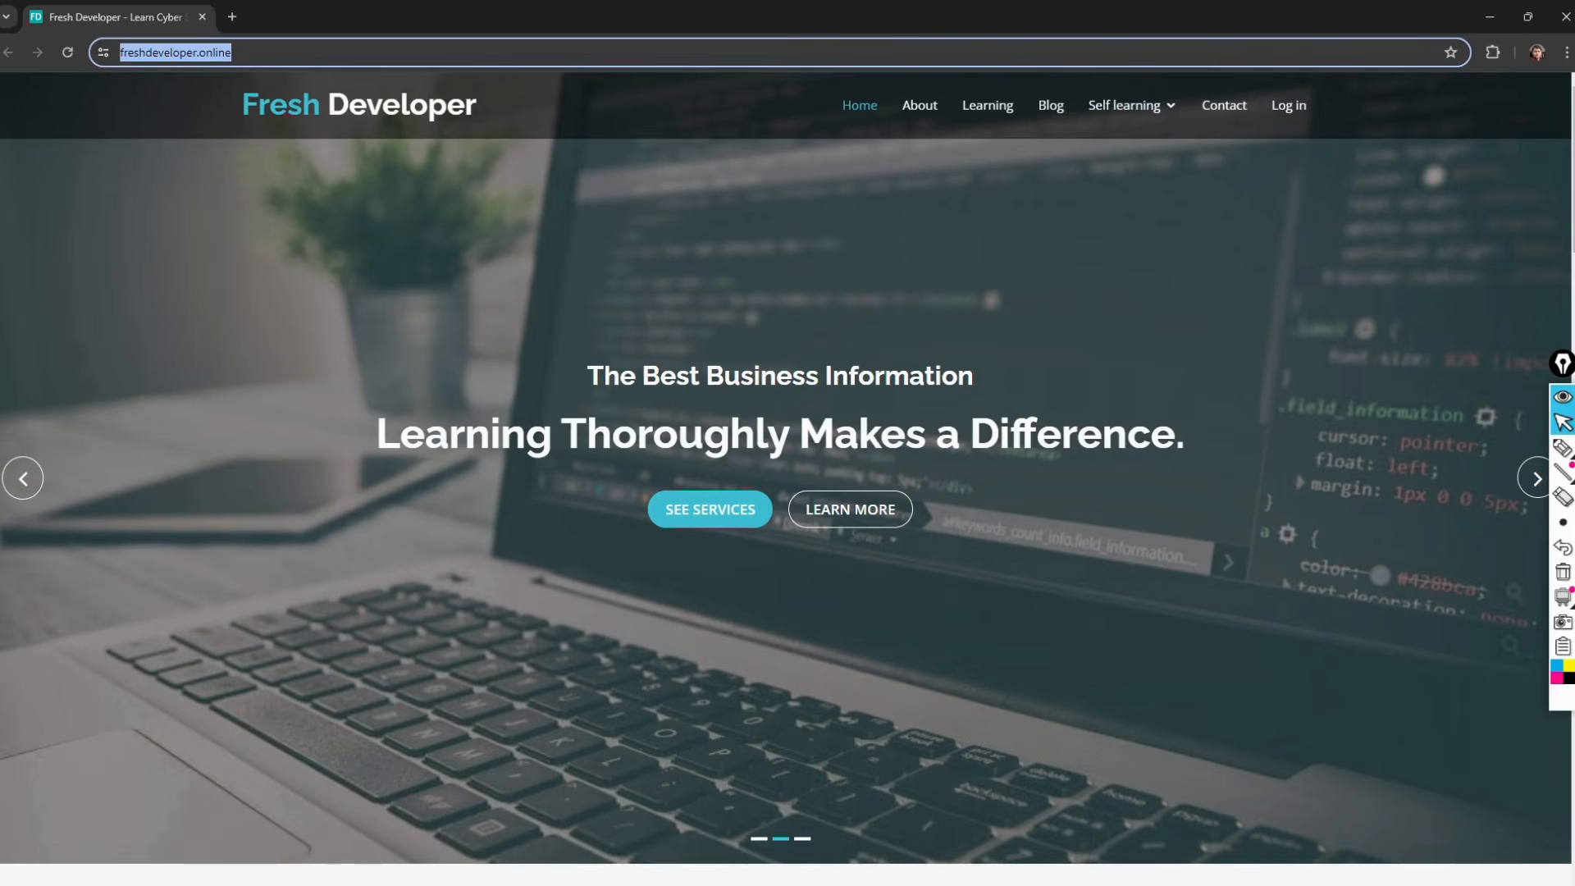
type("vm")
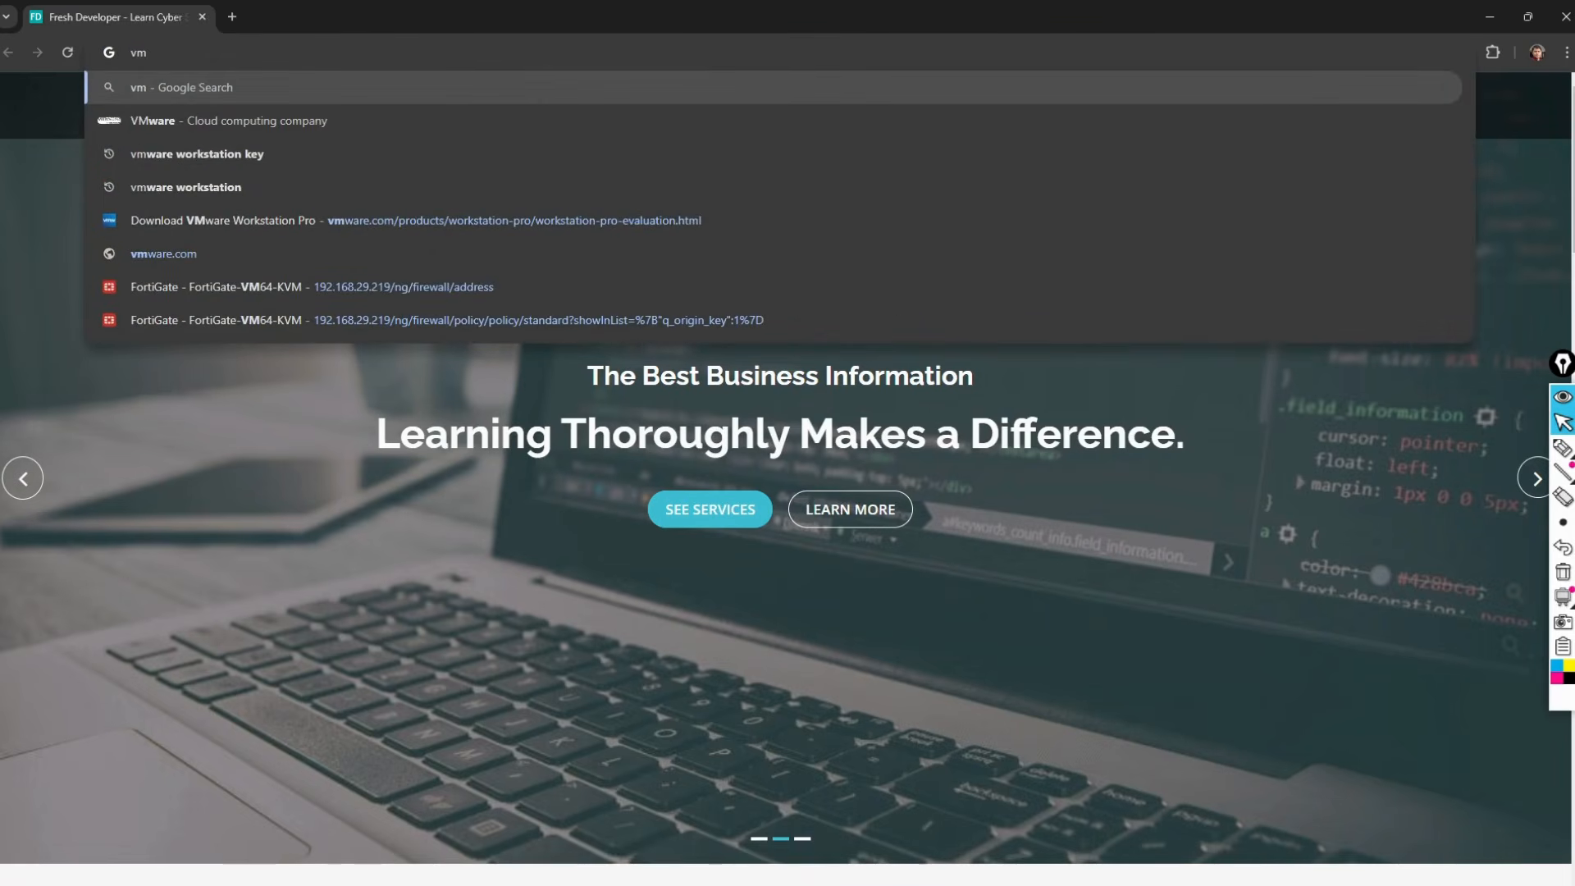
type(" warewo")
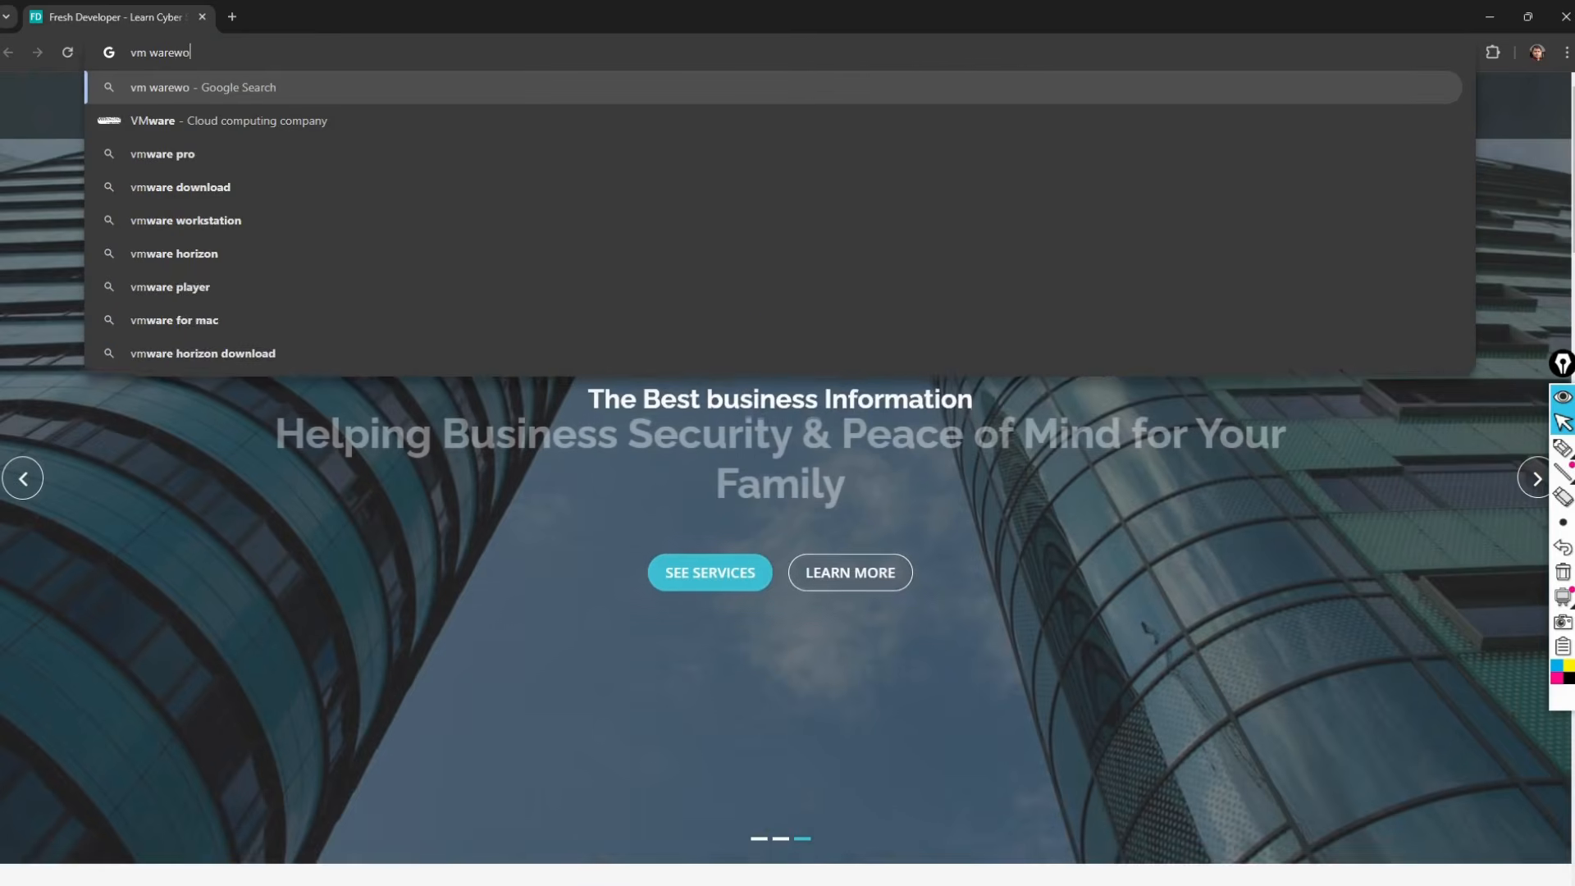
key("BackSpace")
key("BackSpace")
type("work")
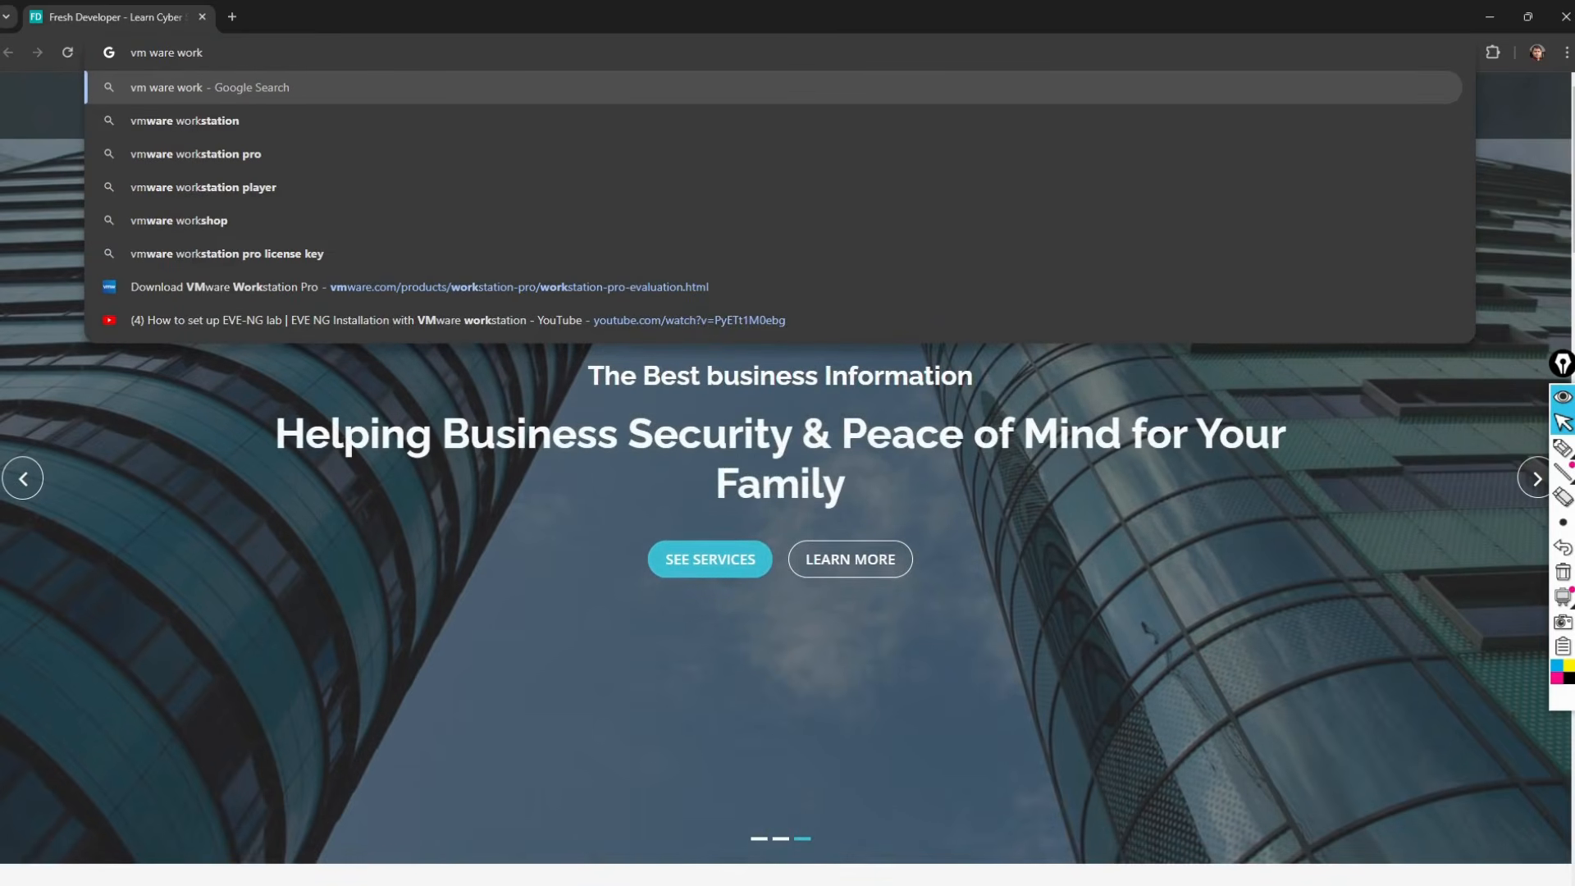
key("Down")
key("Down")
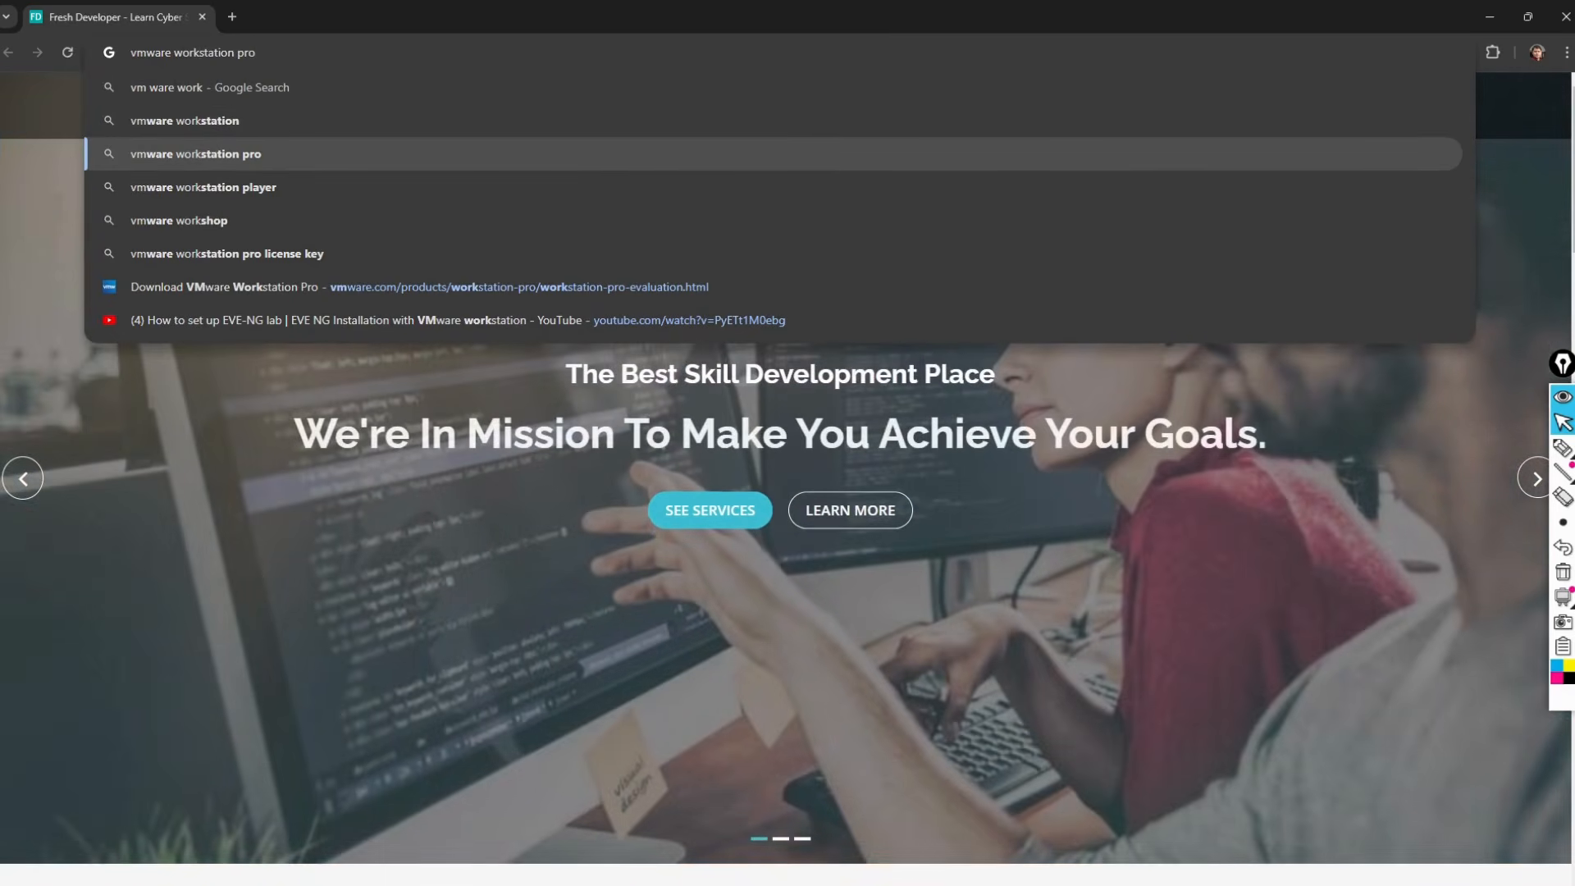
key("Down")
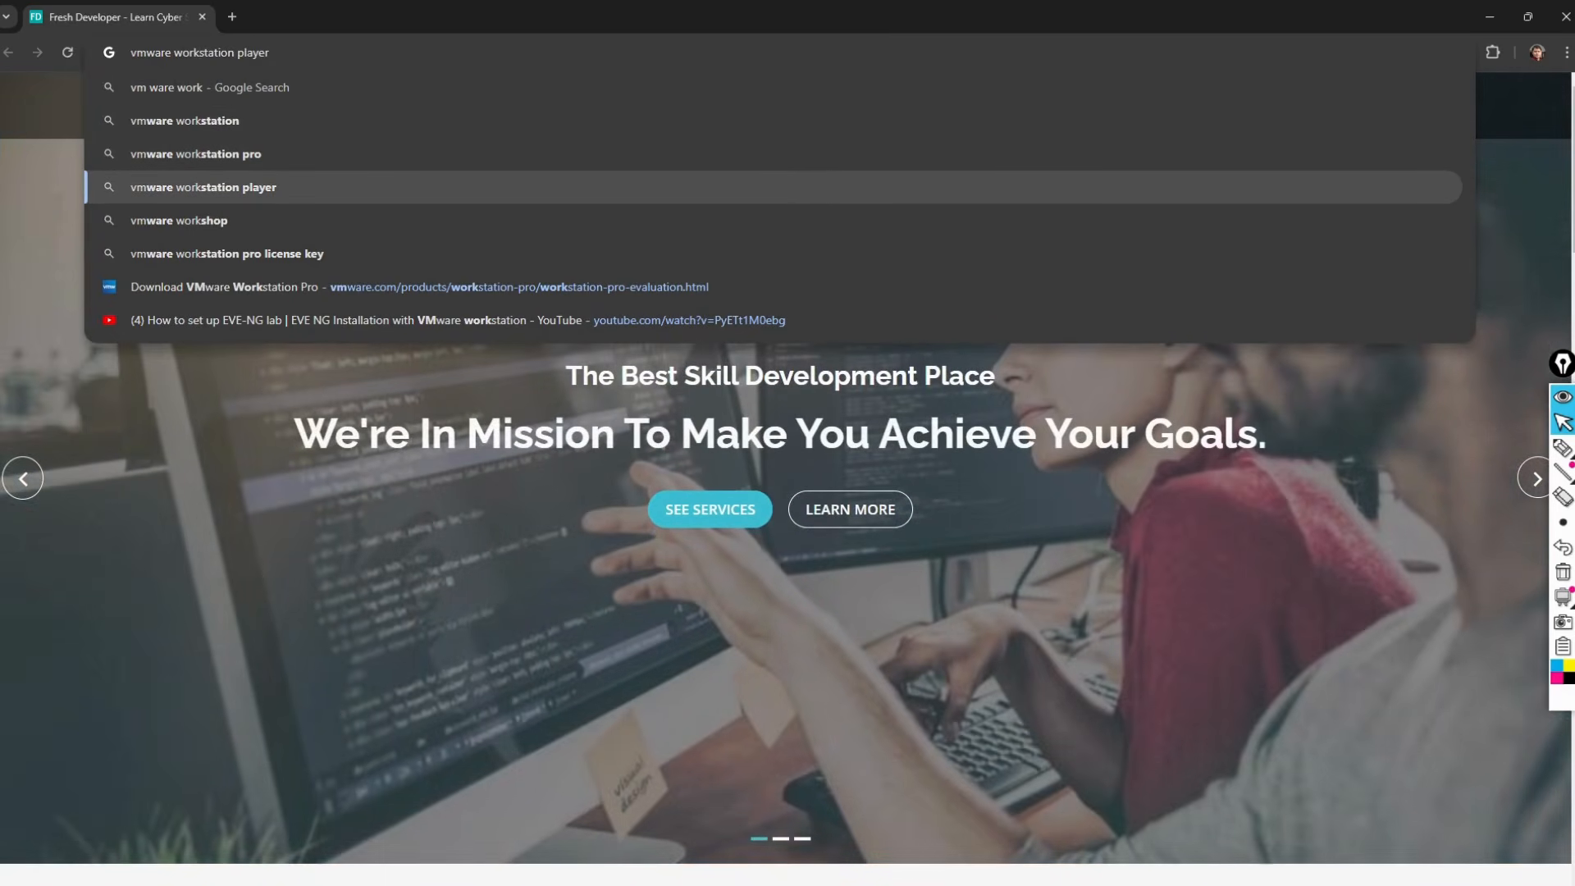
key("Return")
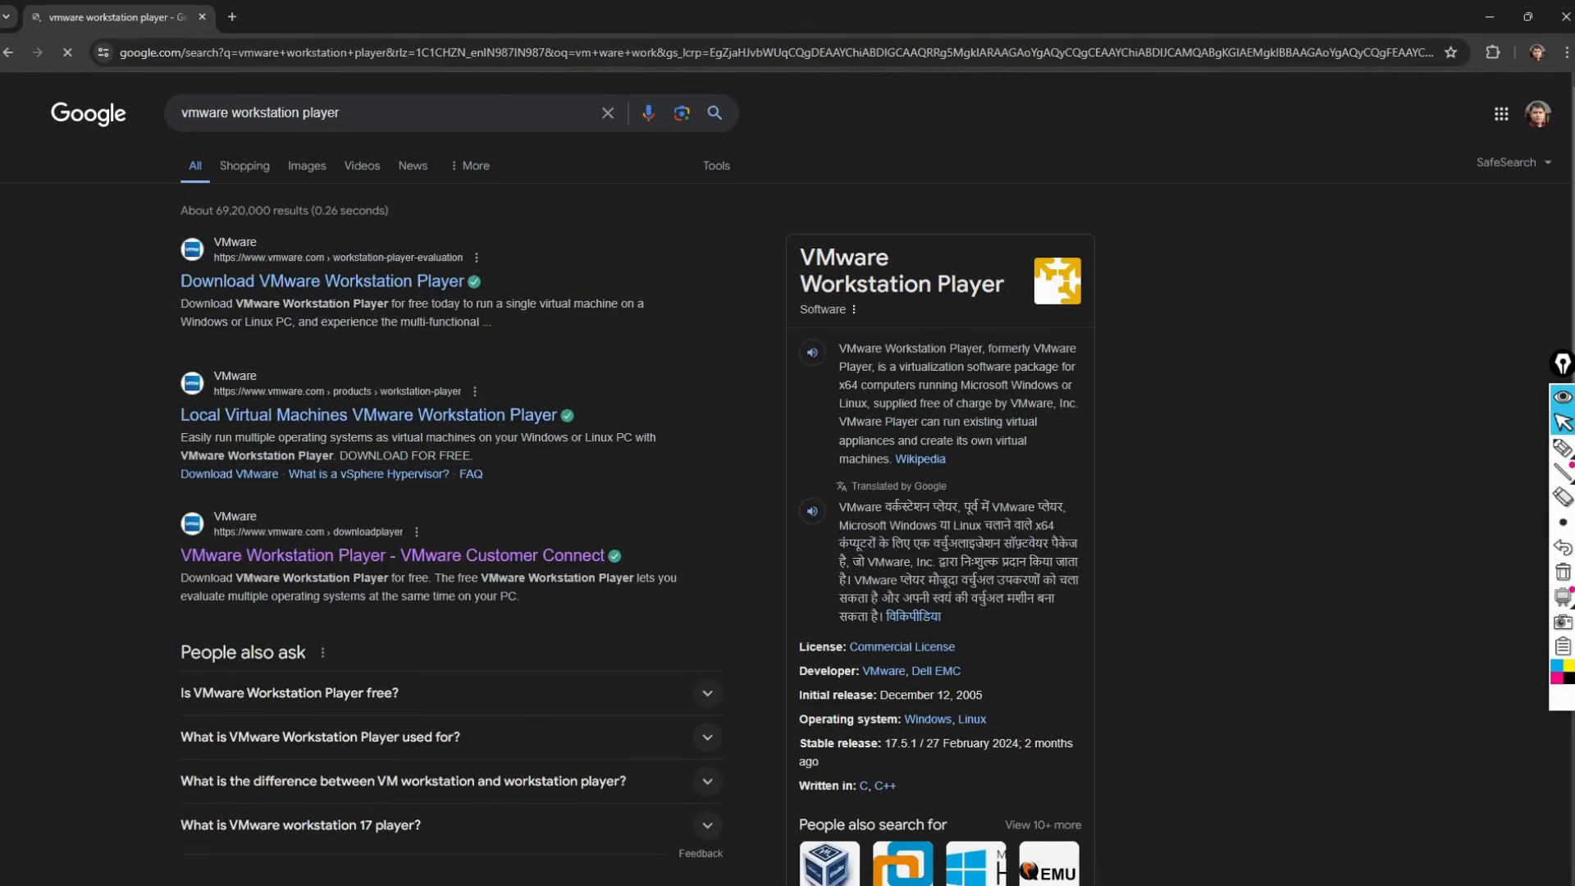
left_click(413, 283)
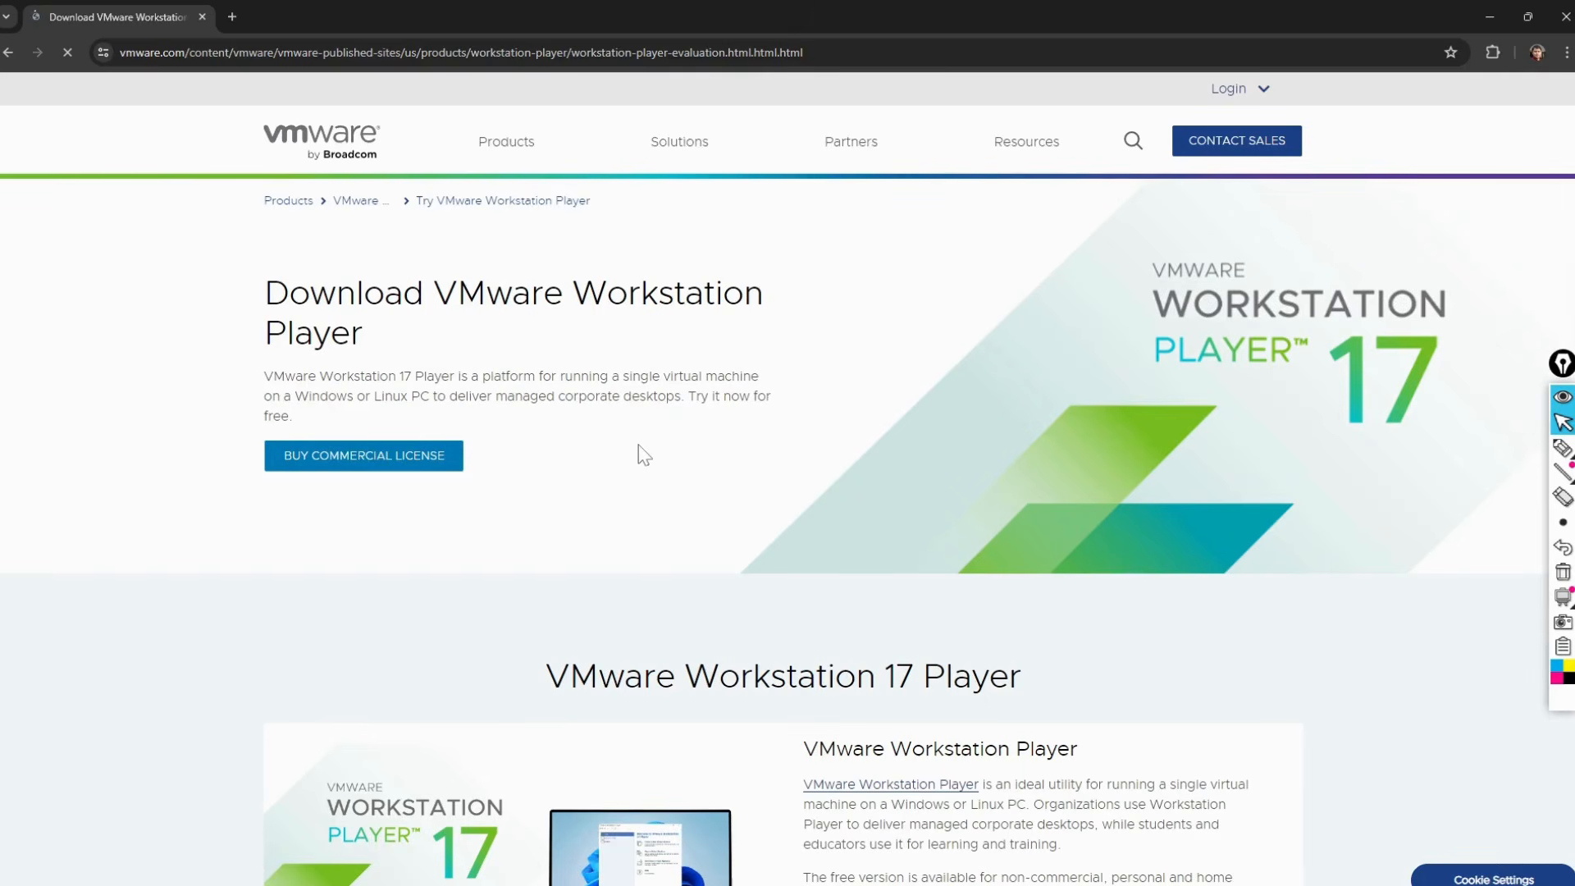
scroll(640, 453, "down", 6)
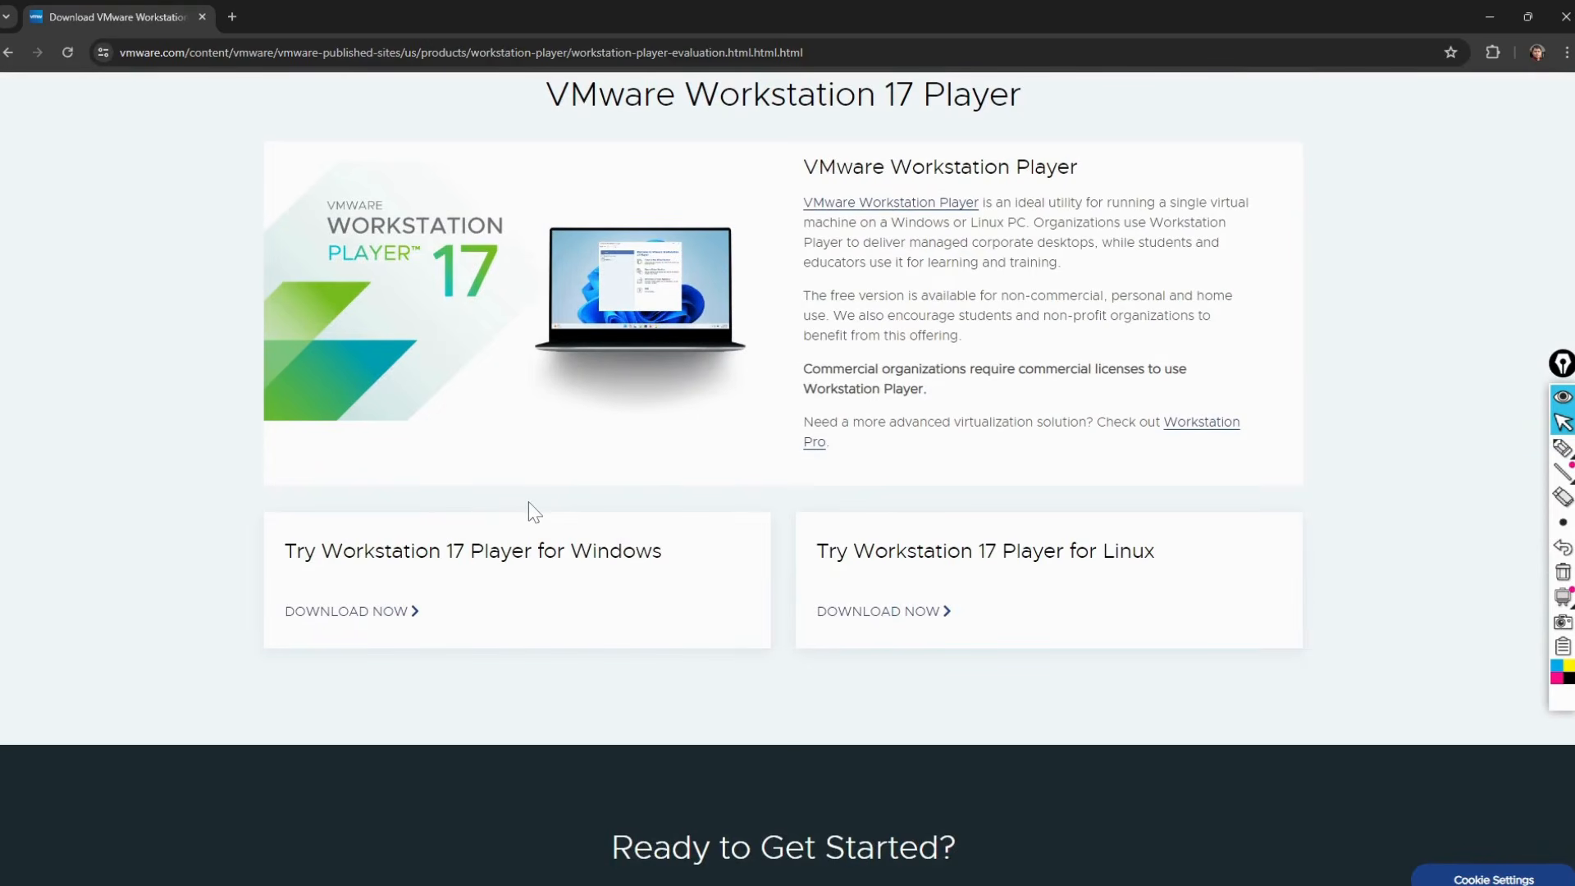
scroll(528, 502, "up", 7)
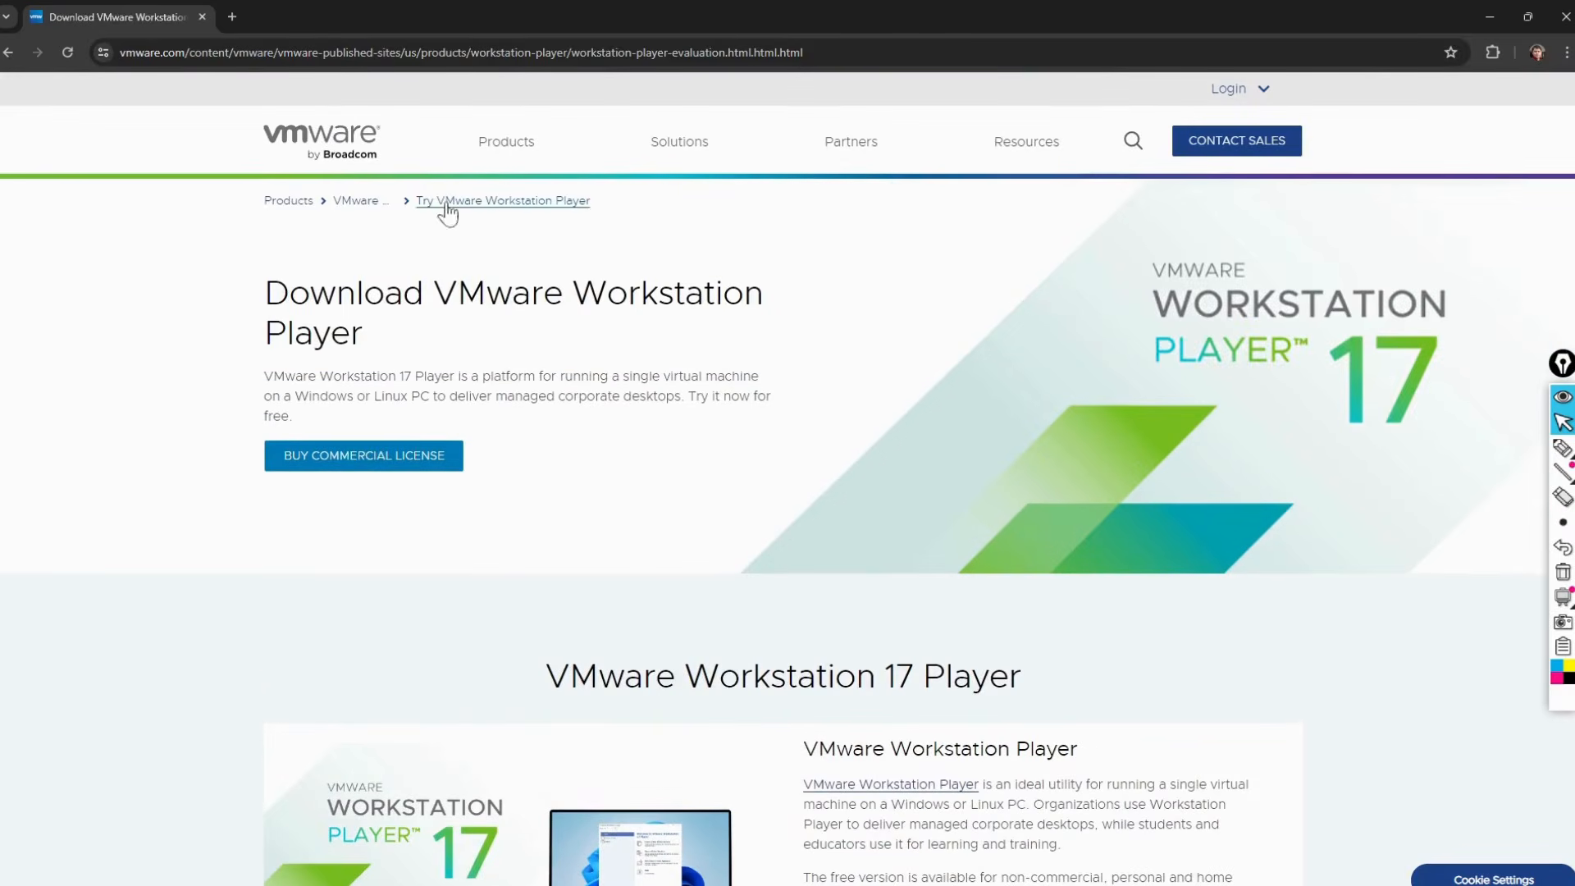
Step: Run a new Google search for 'vmware workstation pro'
left_click(461, 53)
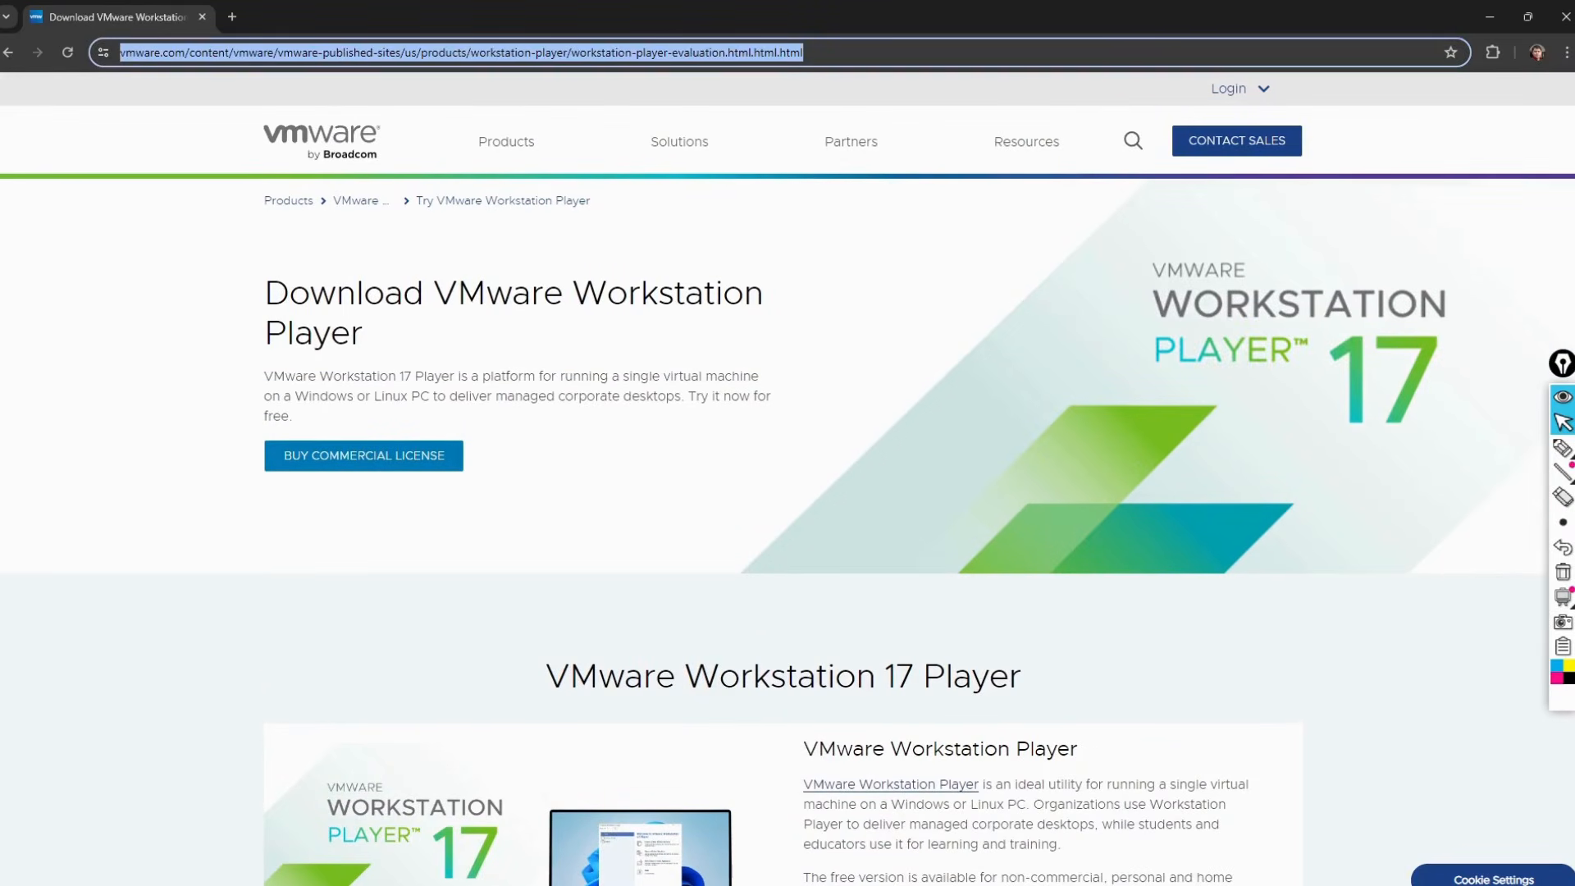
type("v")
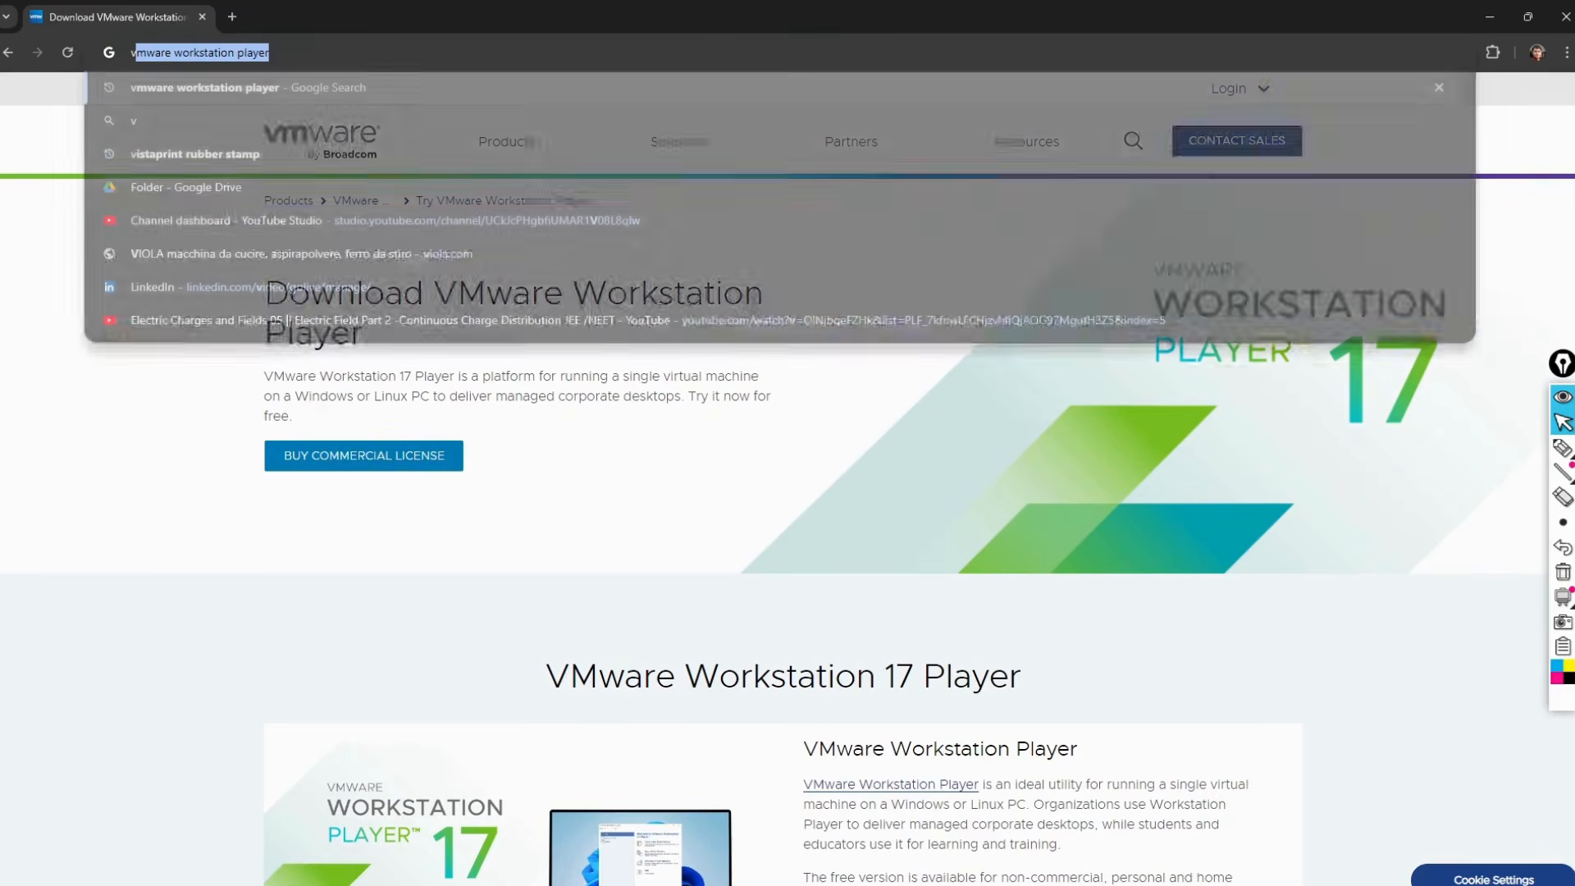
type("m")
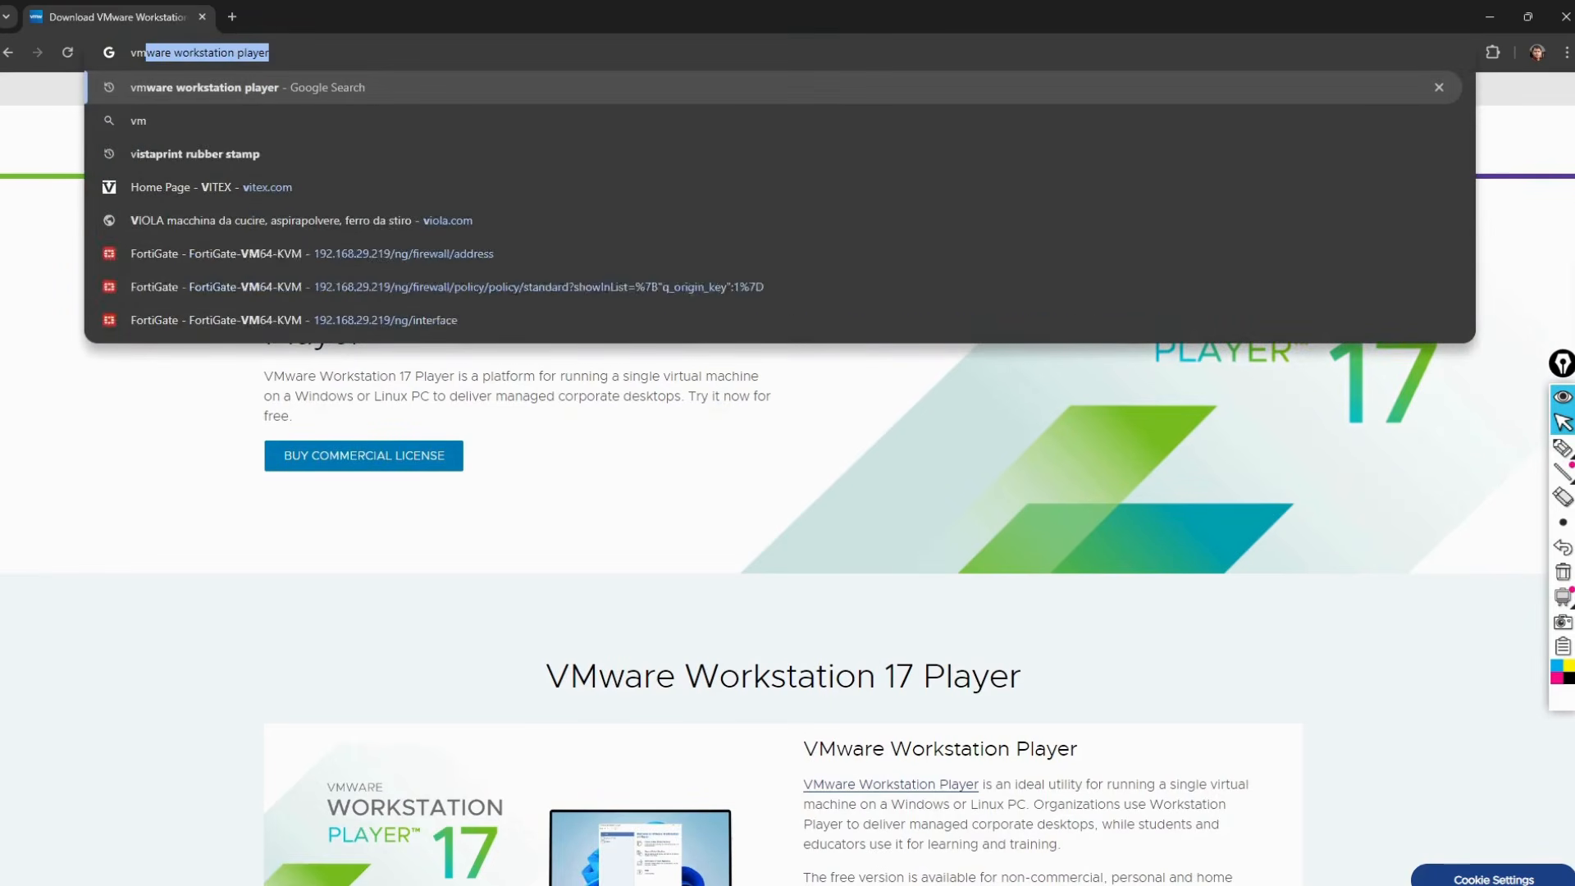
type(" ware work")
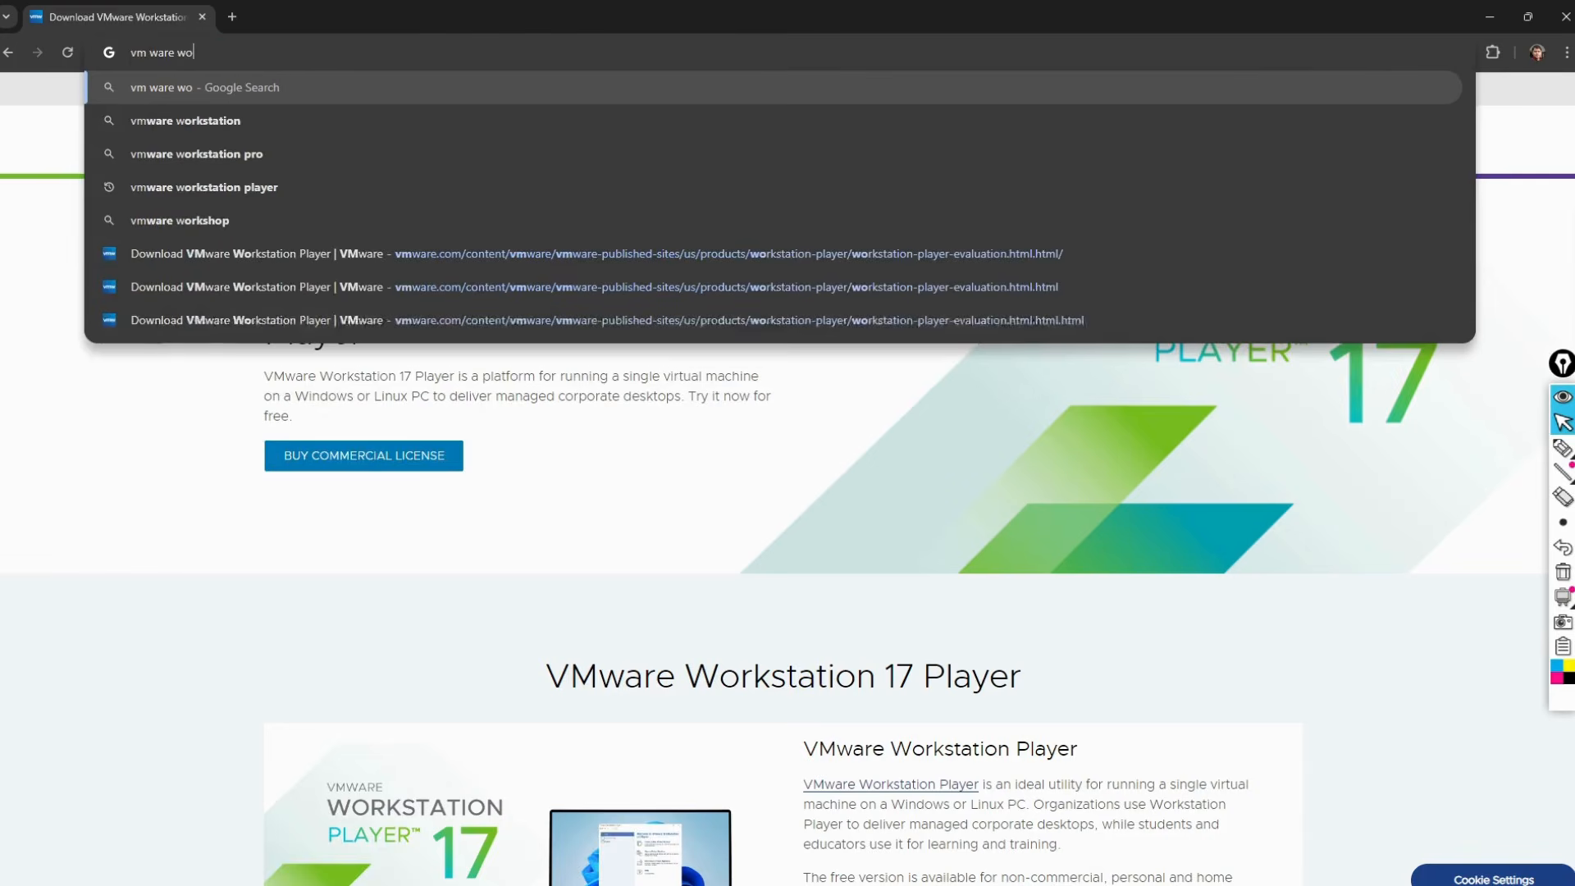
key("Down")
key("Down")
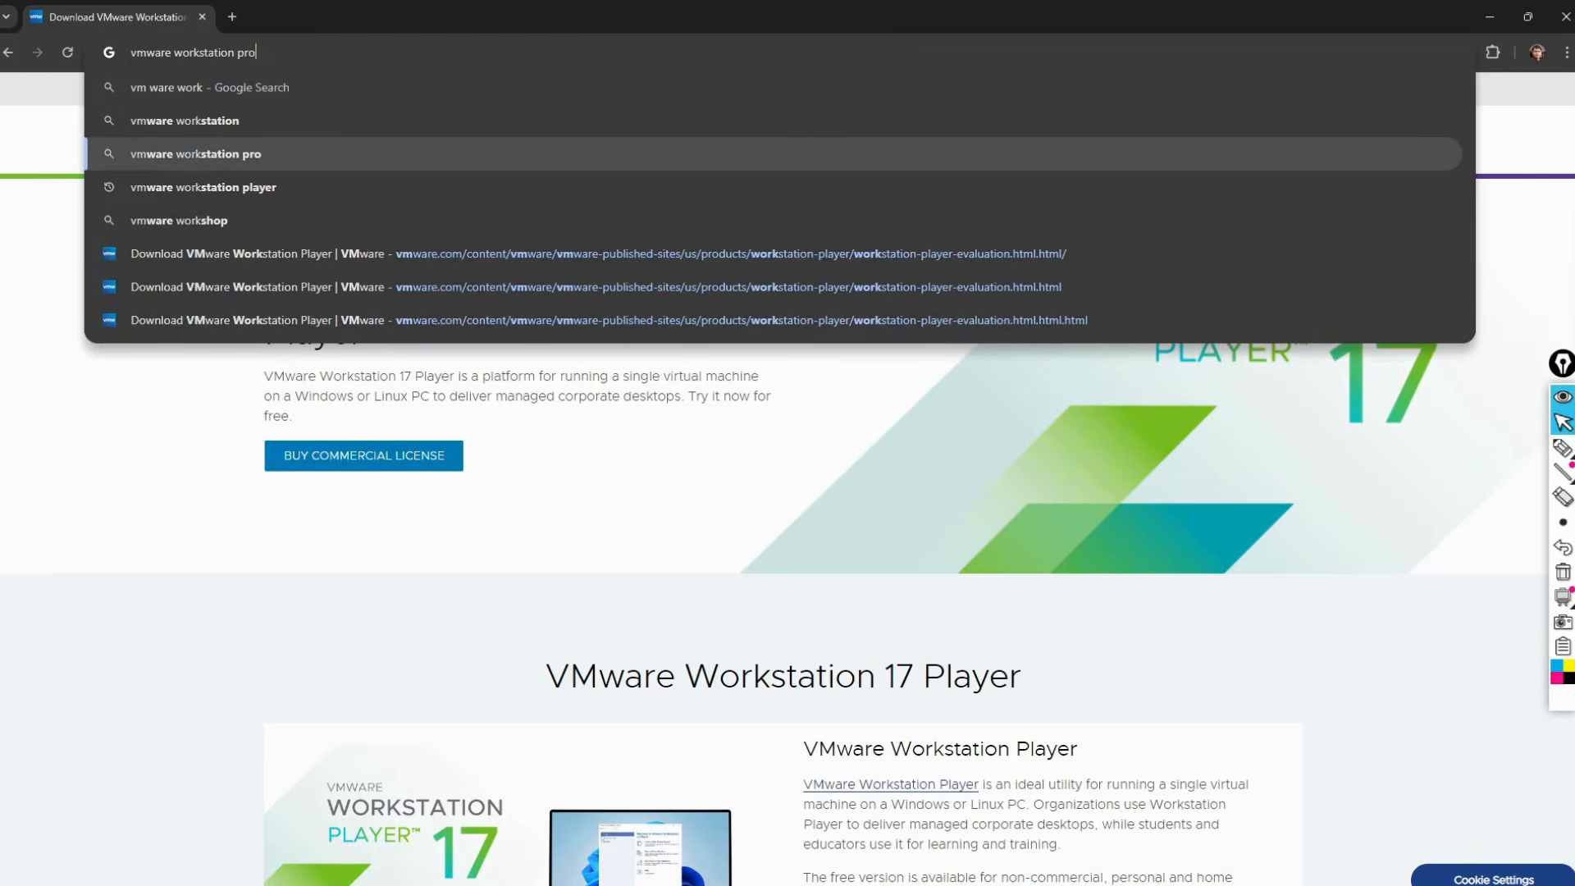
key("Return")
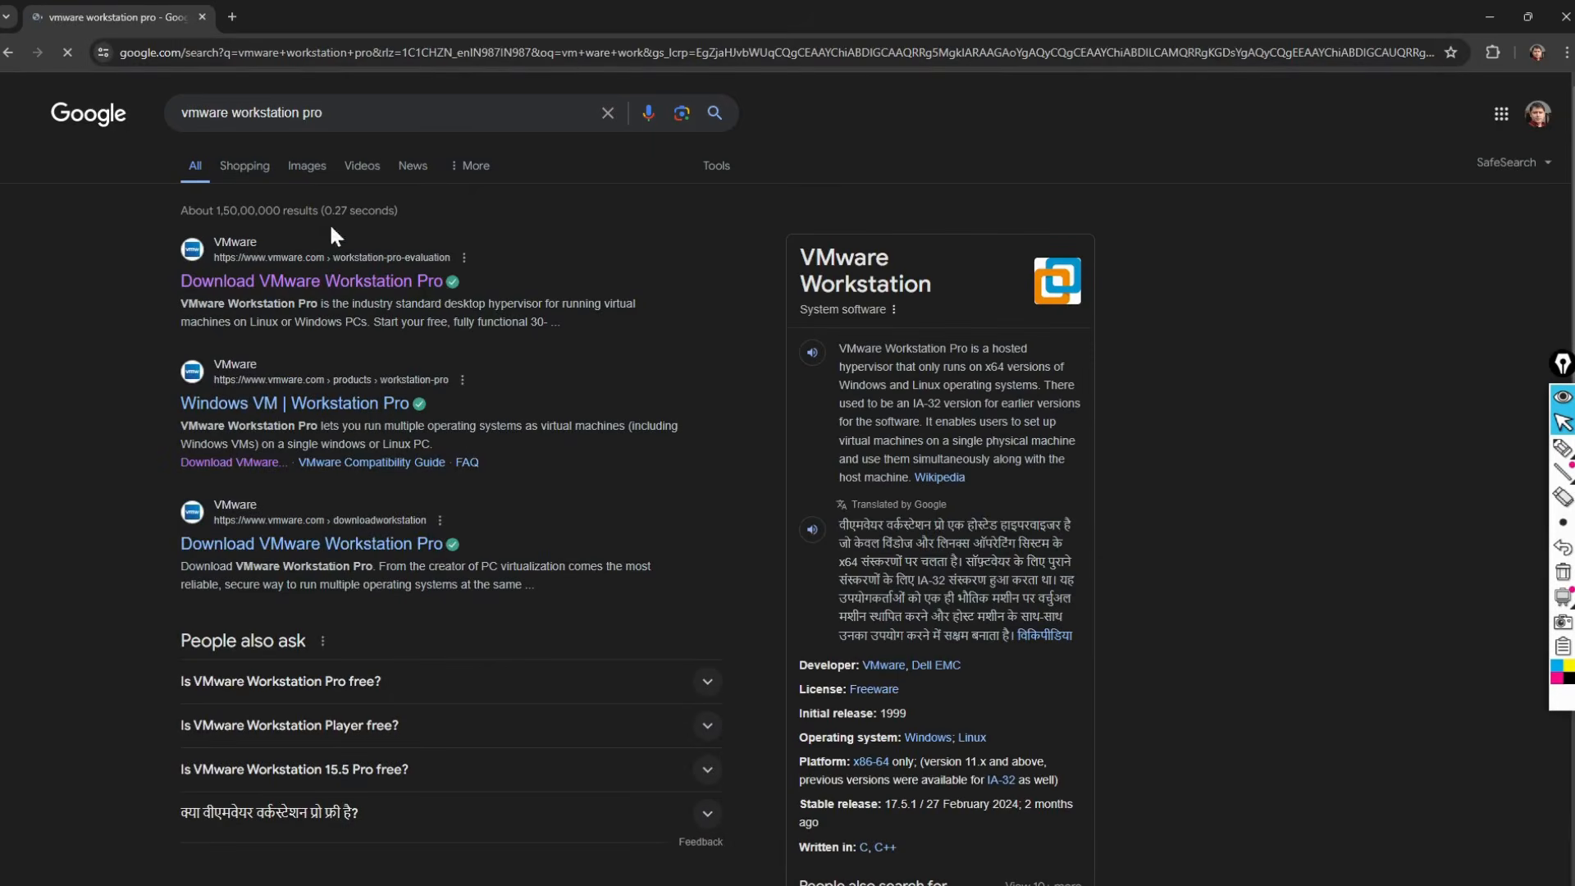
Step: Open the Download VMware Workstation Pro result and move the installer window aside
left_click(348, 287)
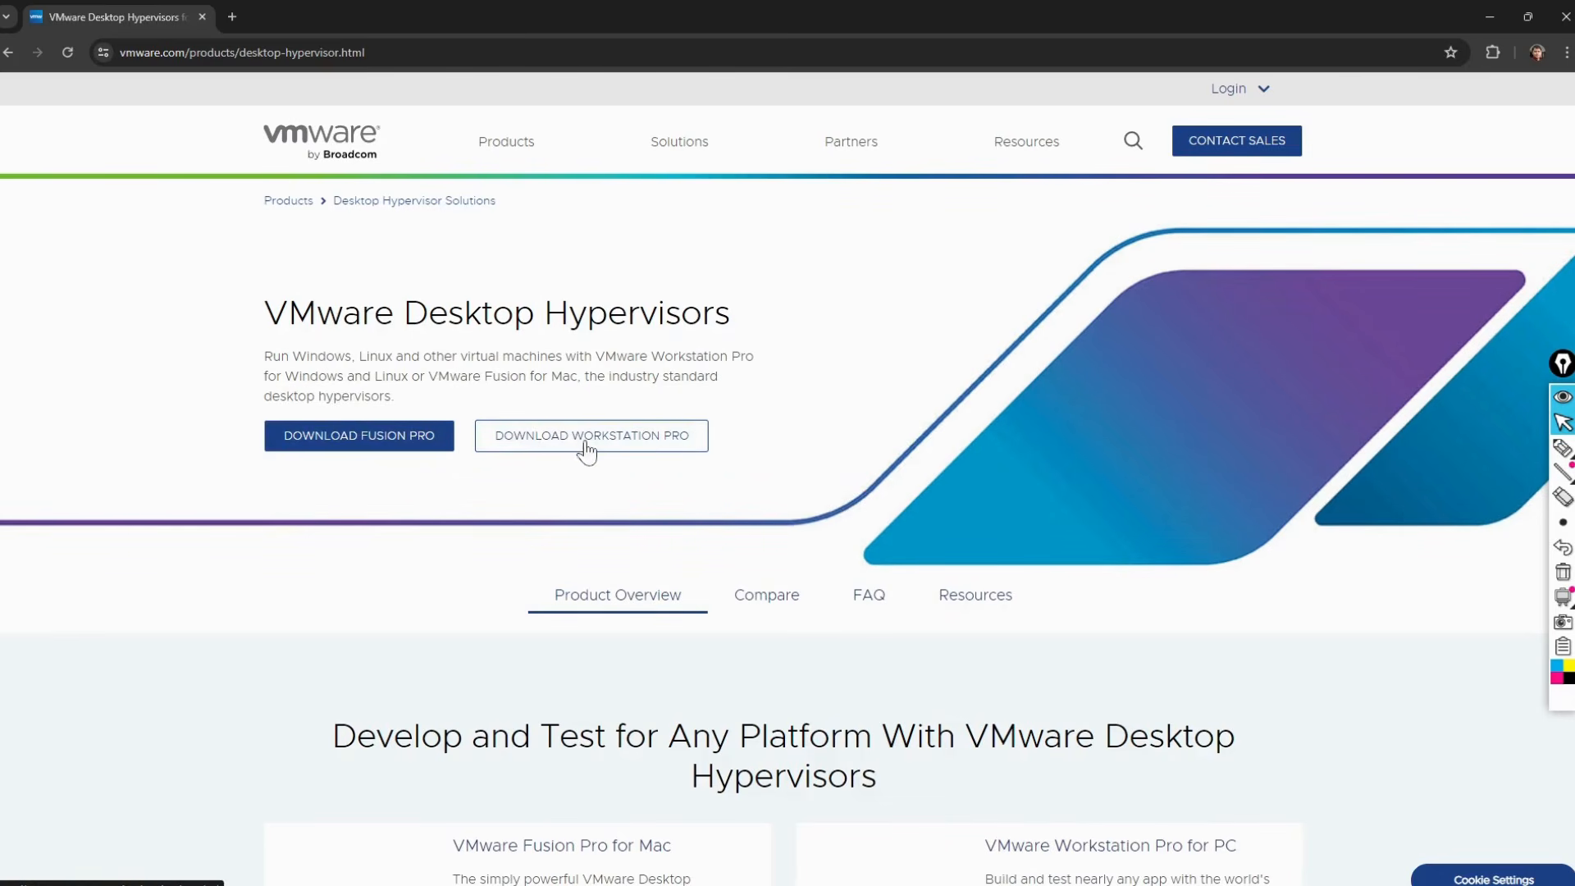
scroll(573, 442, "down", 8)
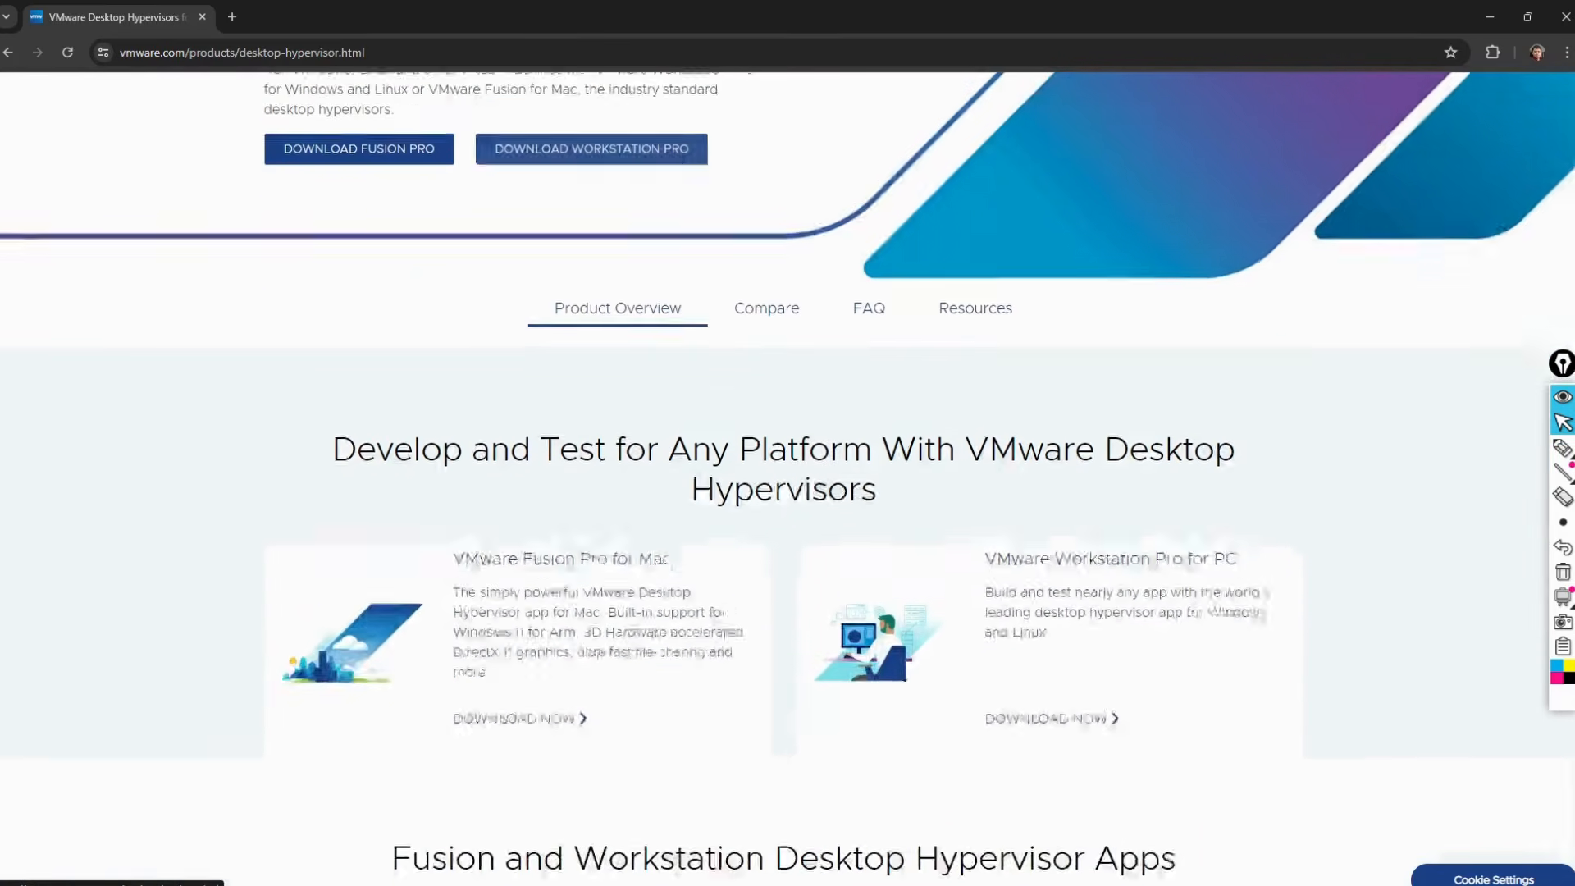
scroll(522, 391, "up", 8)
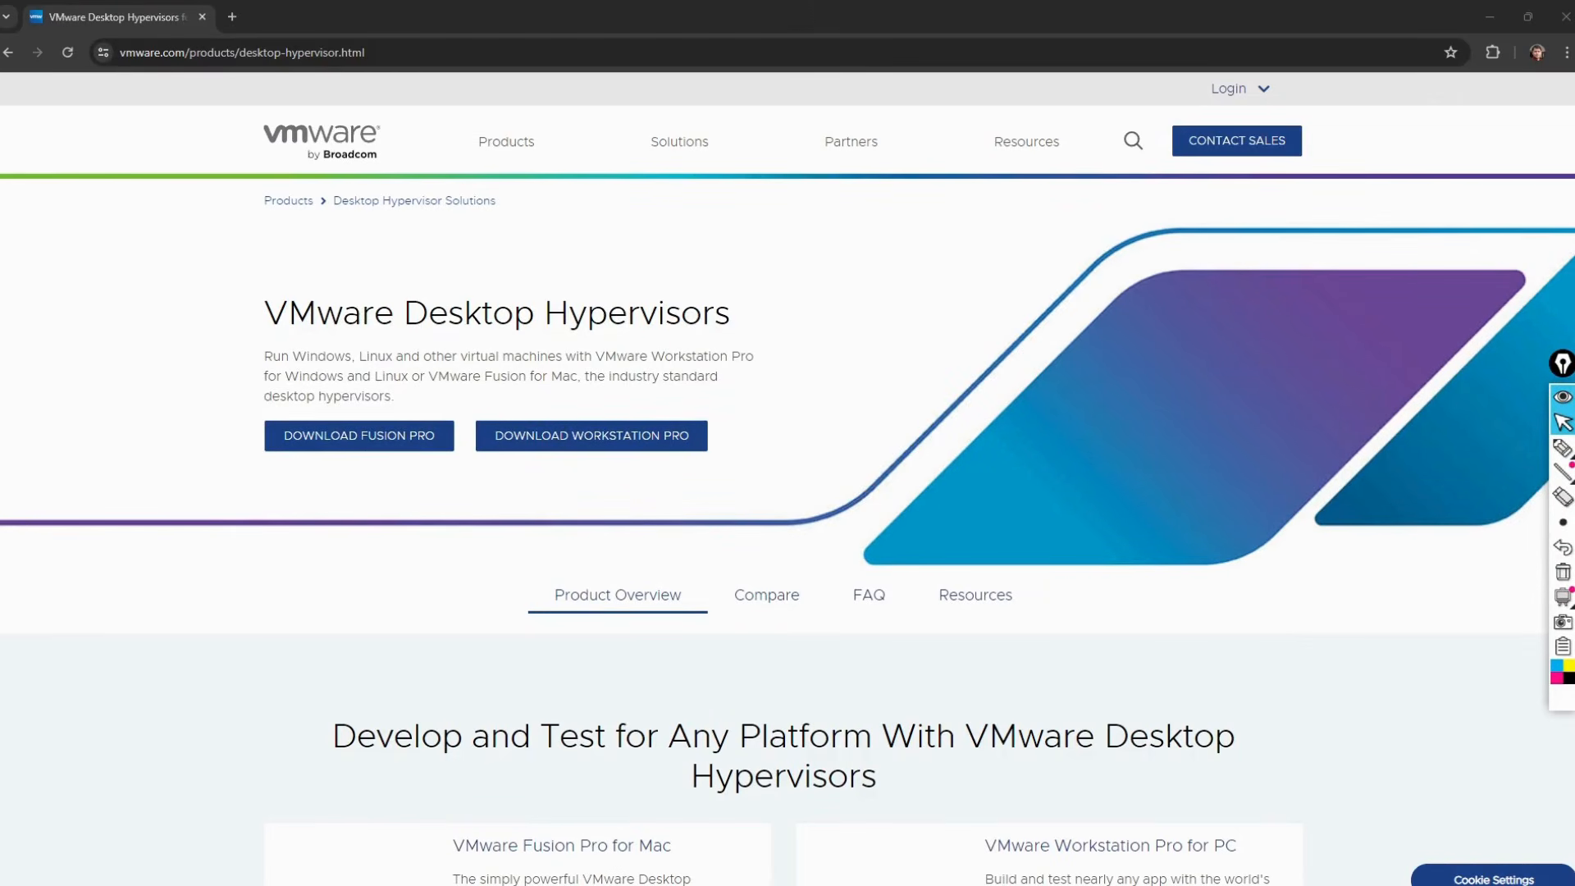
left_click_drag(383, 610, 599, 484)
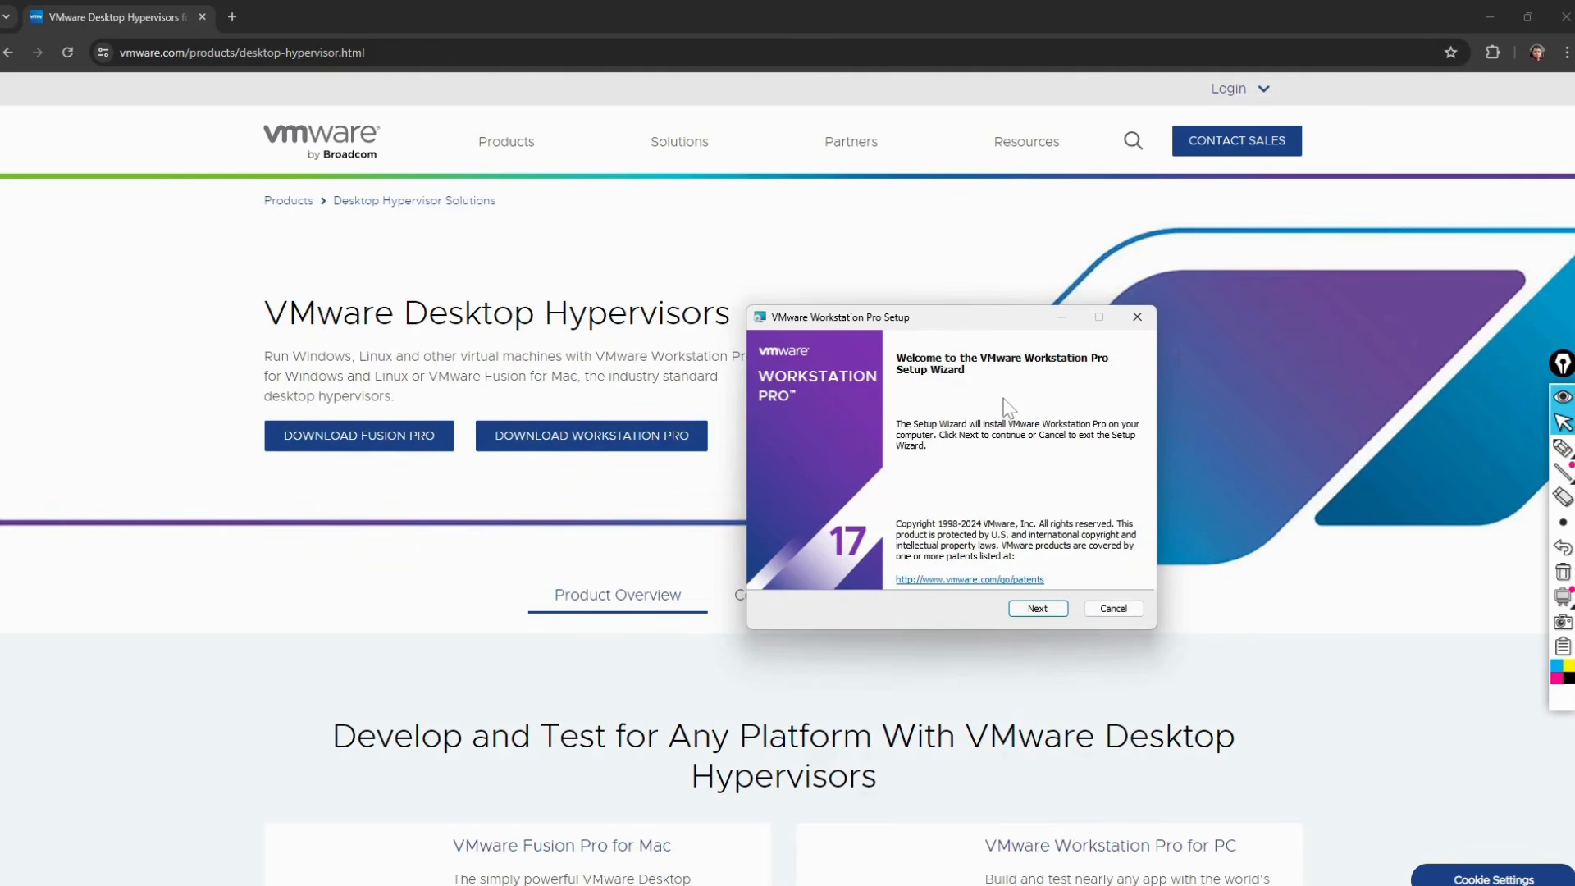
Step: Accept the licence terms and install Workstation Pro with default setup, experience and shortcut options
left_click(1037, 608)
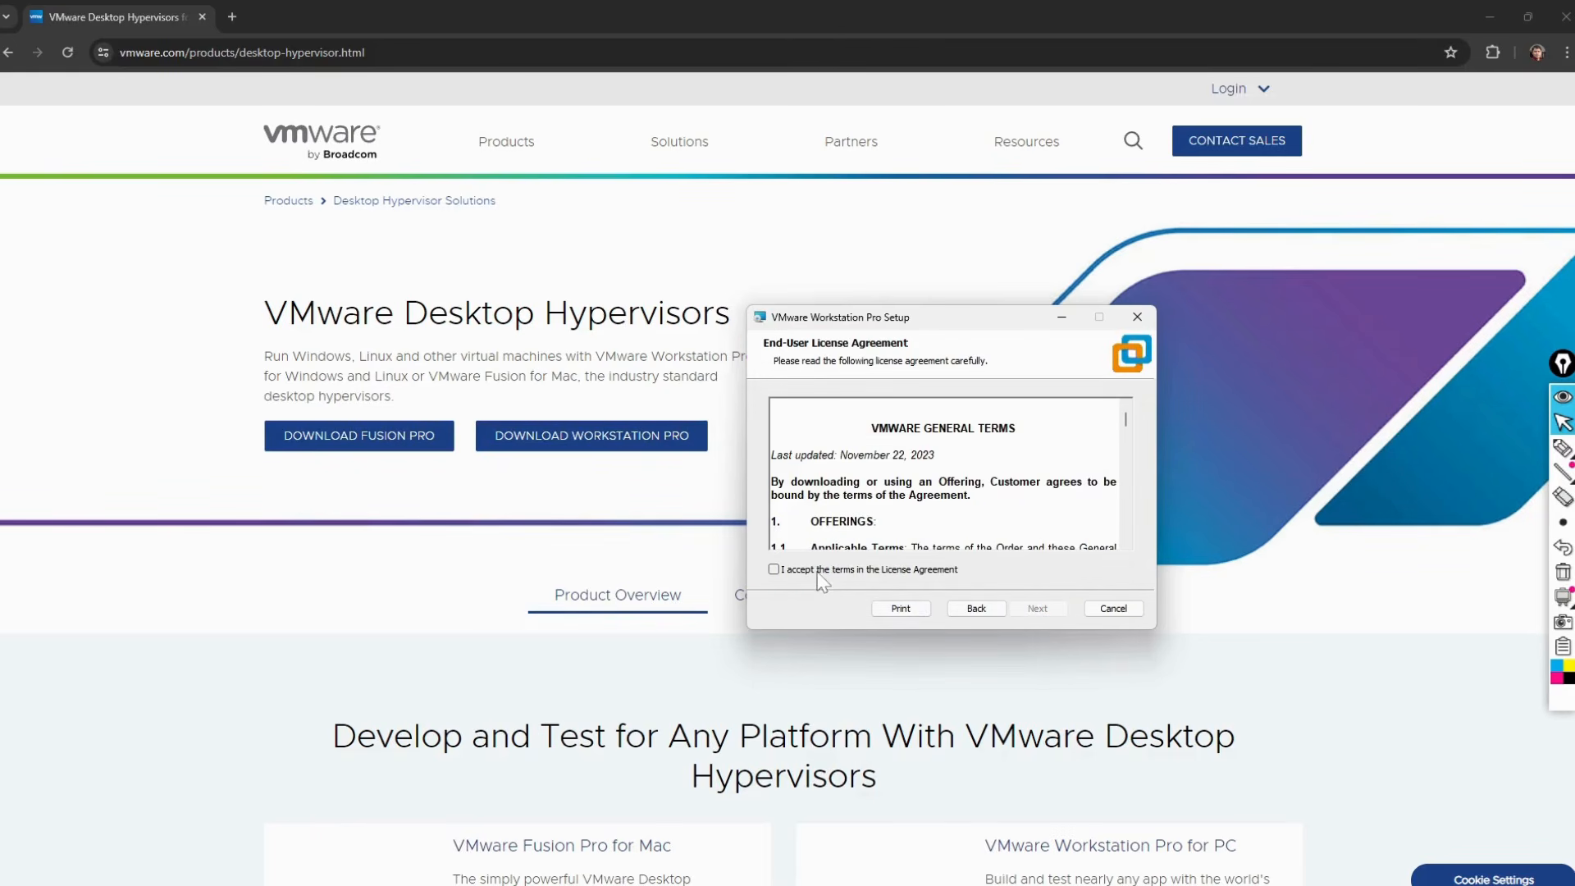
left_click(830, 572)
left_click(1039, 611)
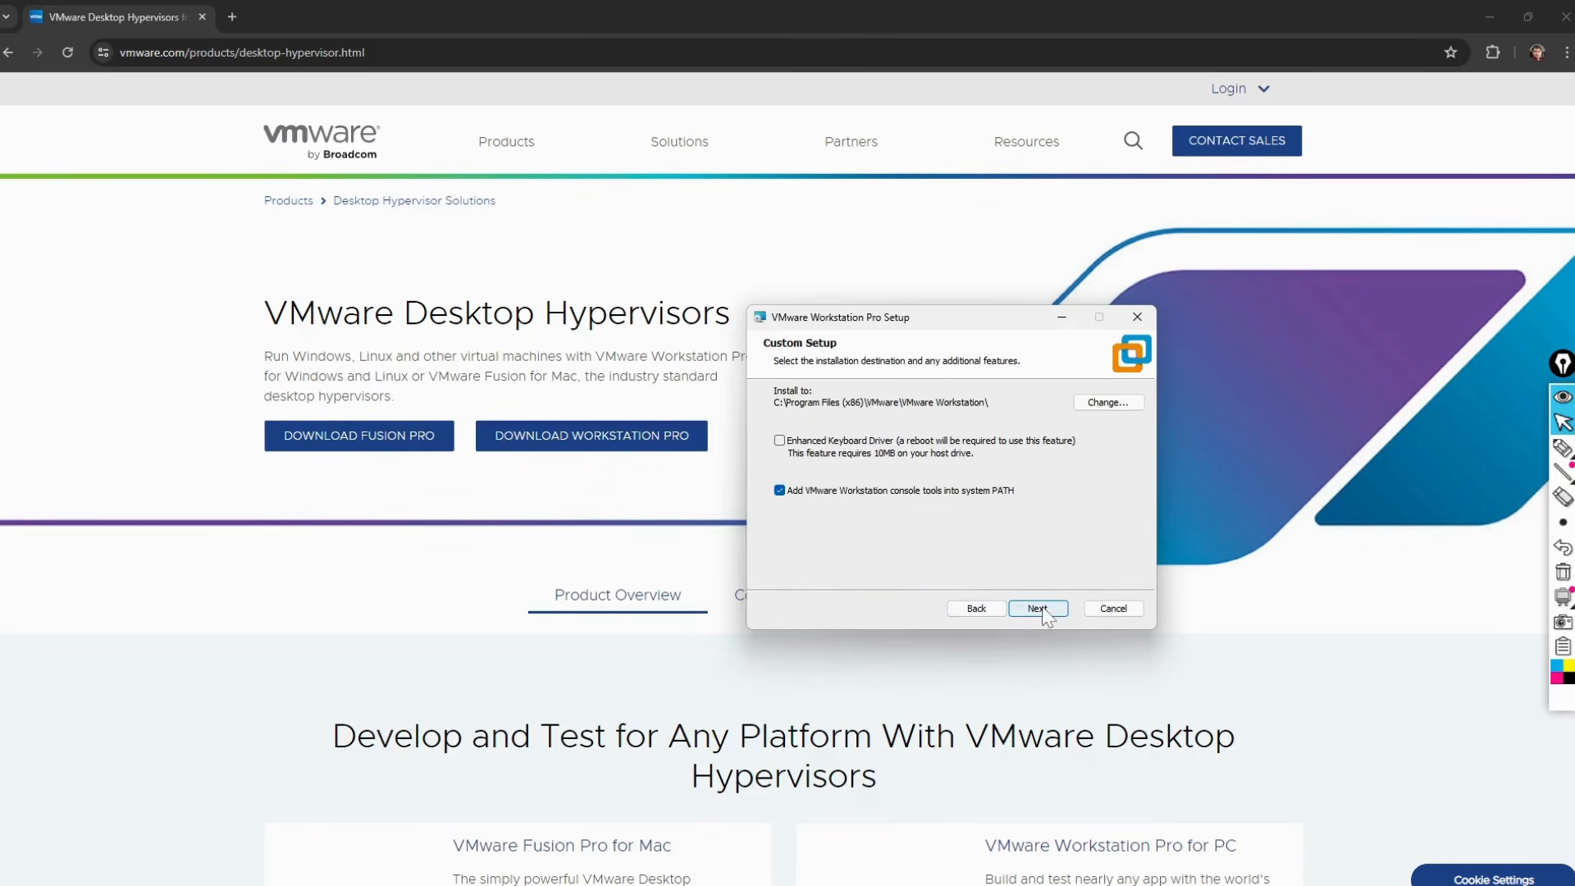
left_click(1038, 609)
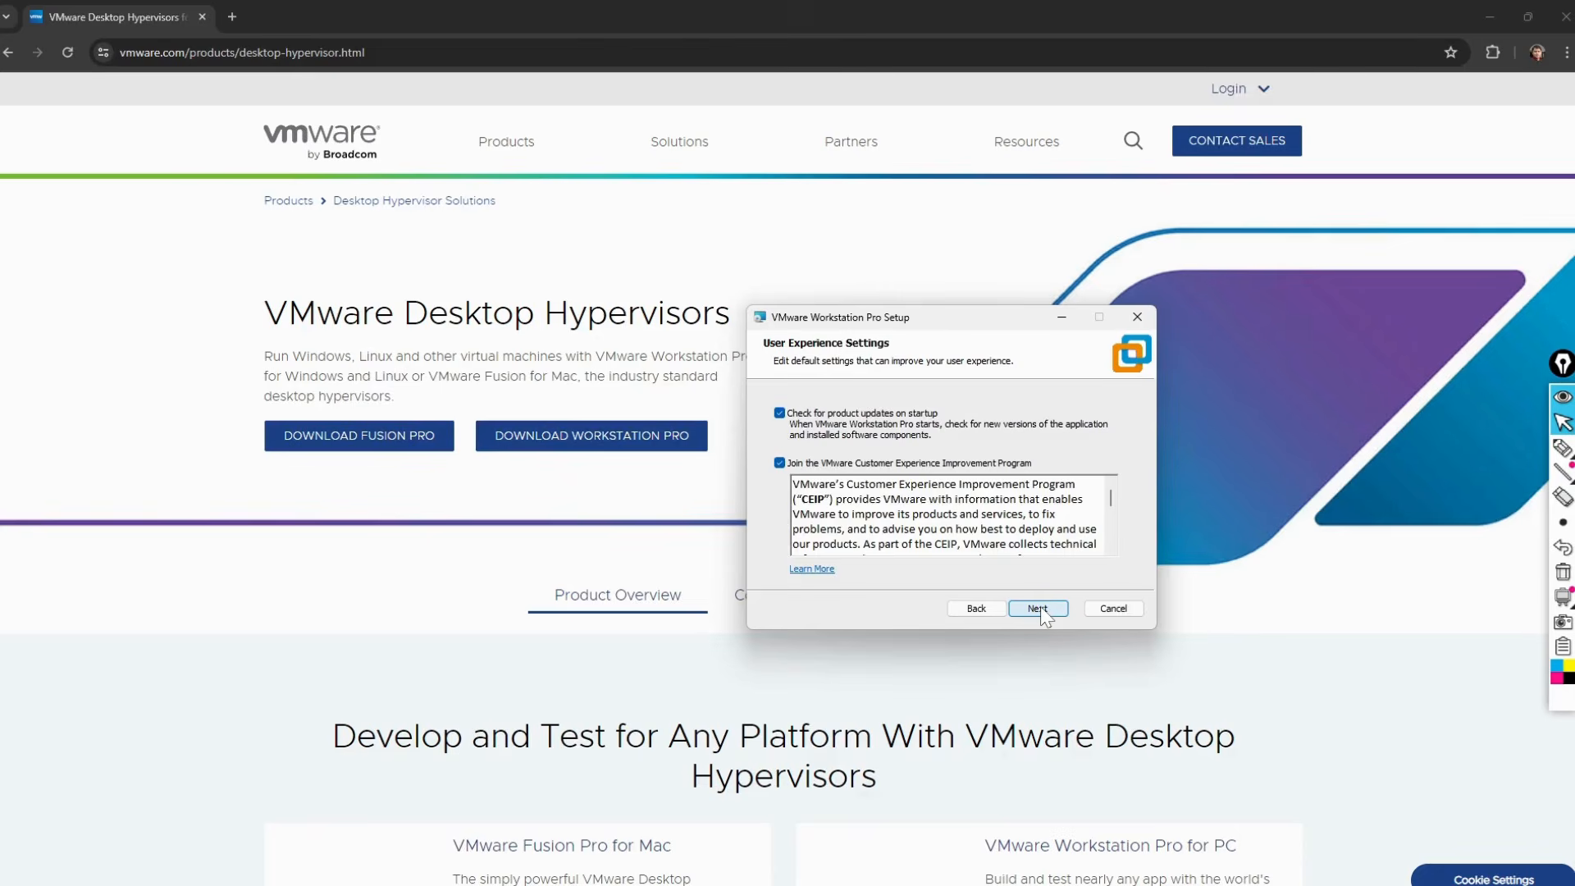
left_click(1038, 608)
left_click(1038, 607)
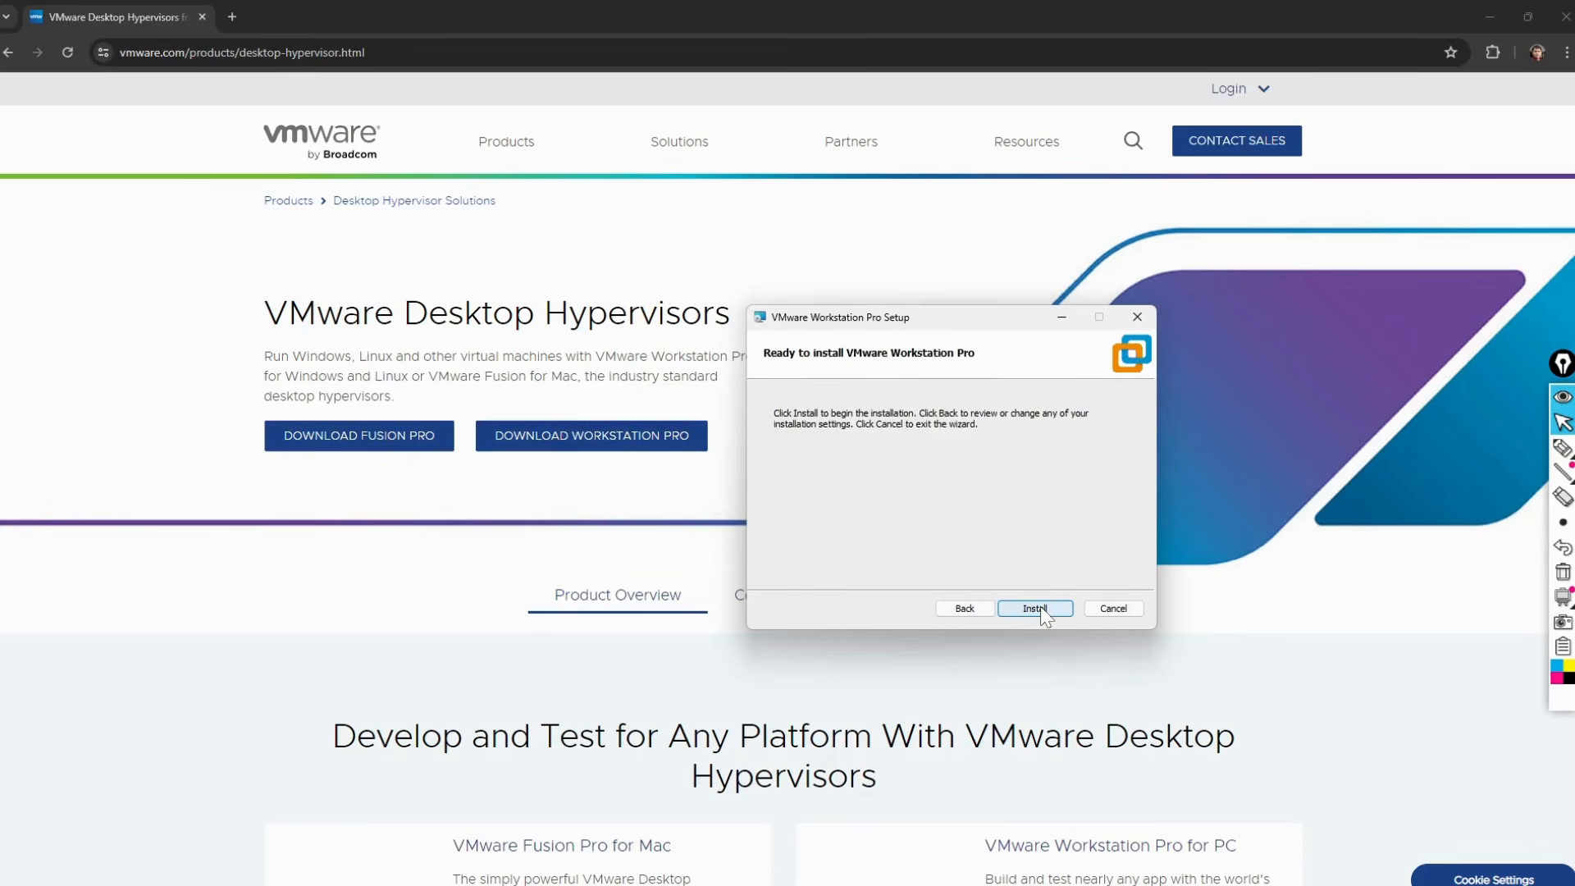
left_click(1038, 608)
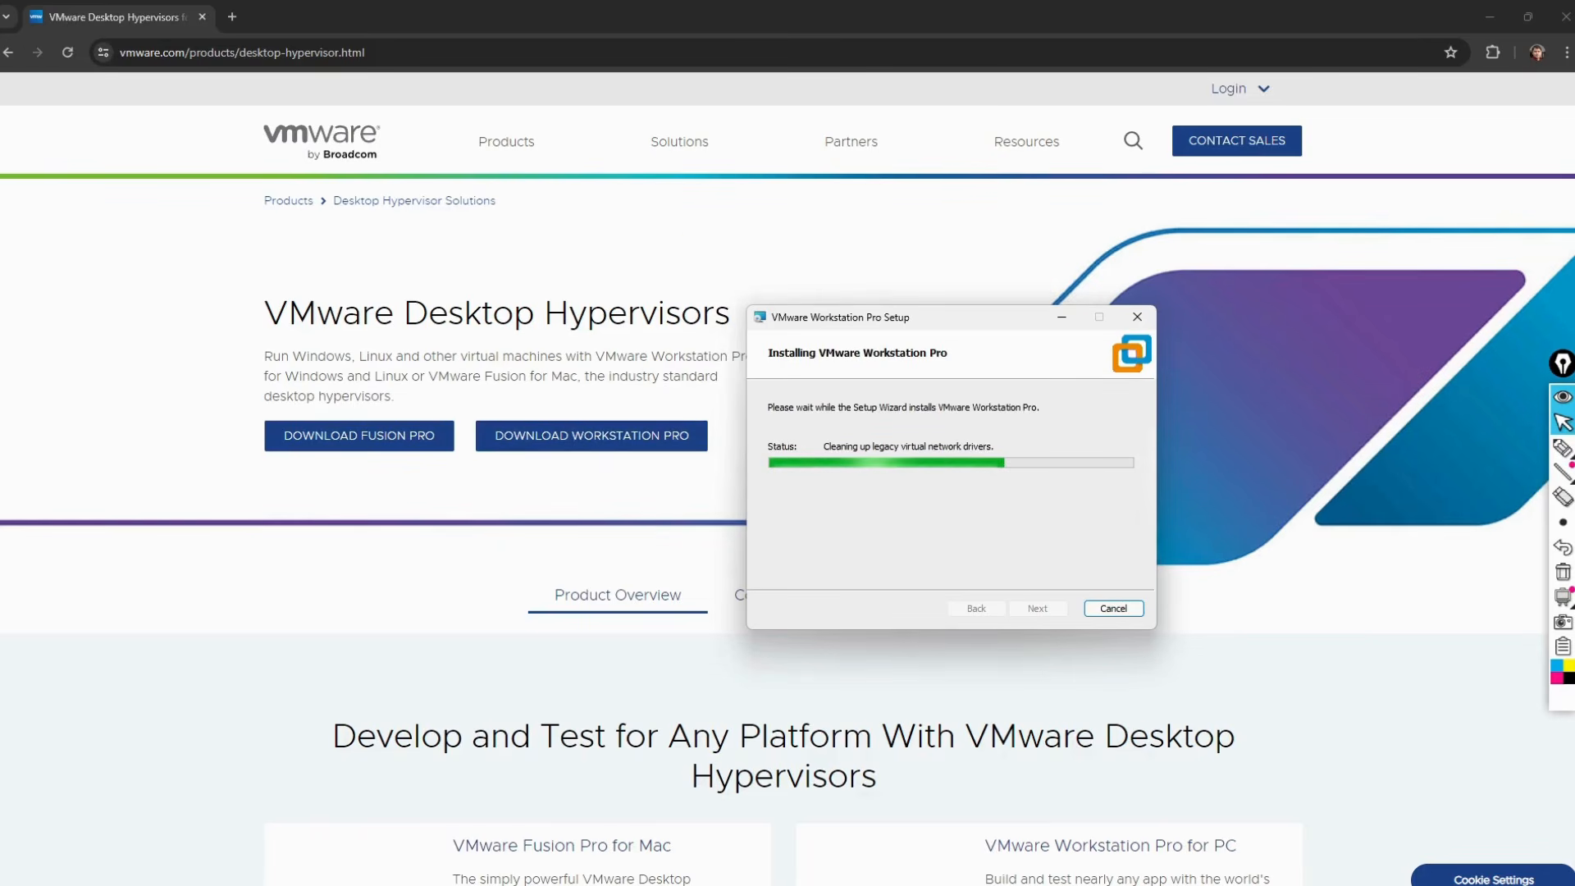
Step: Search Google for 'eve ng download' in a new tab
left_click(231, 16)
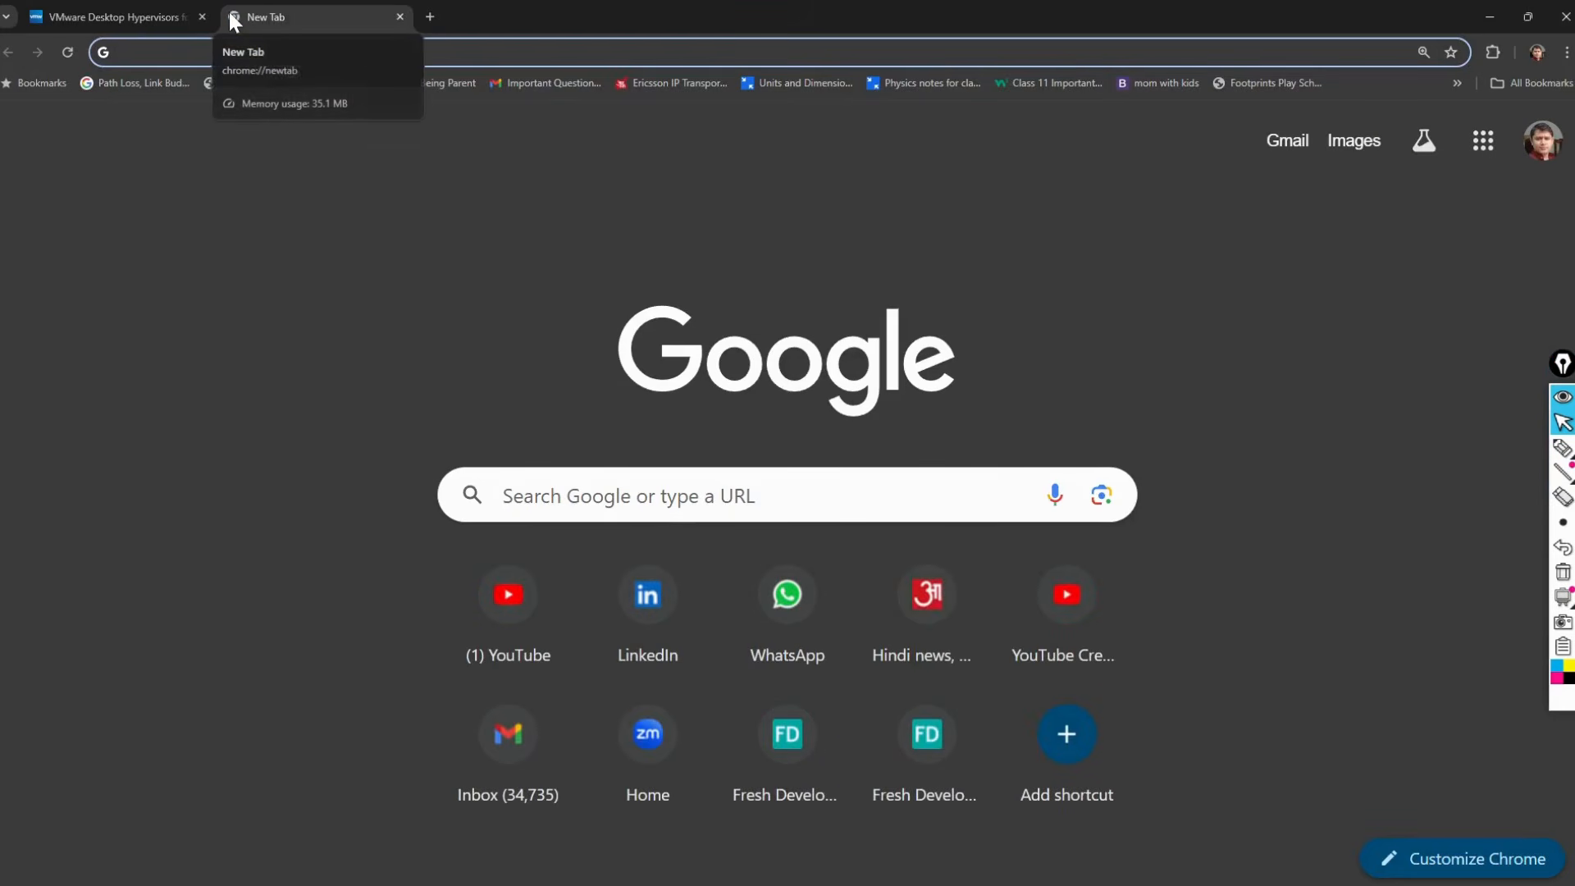
type("VE")
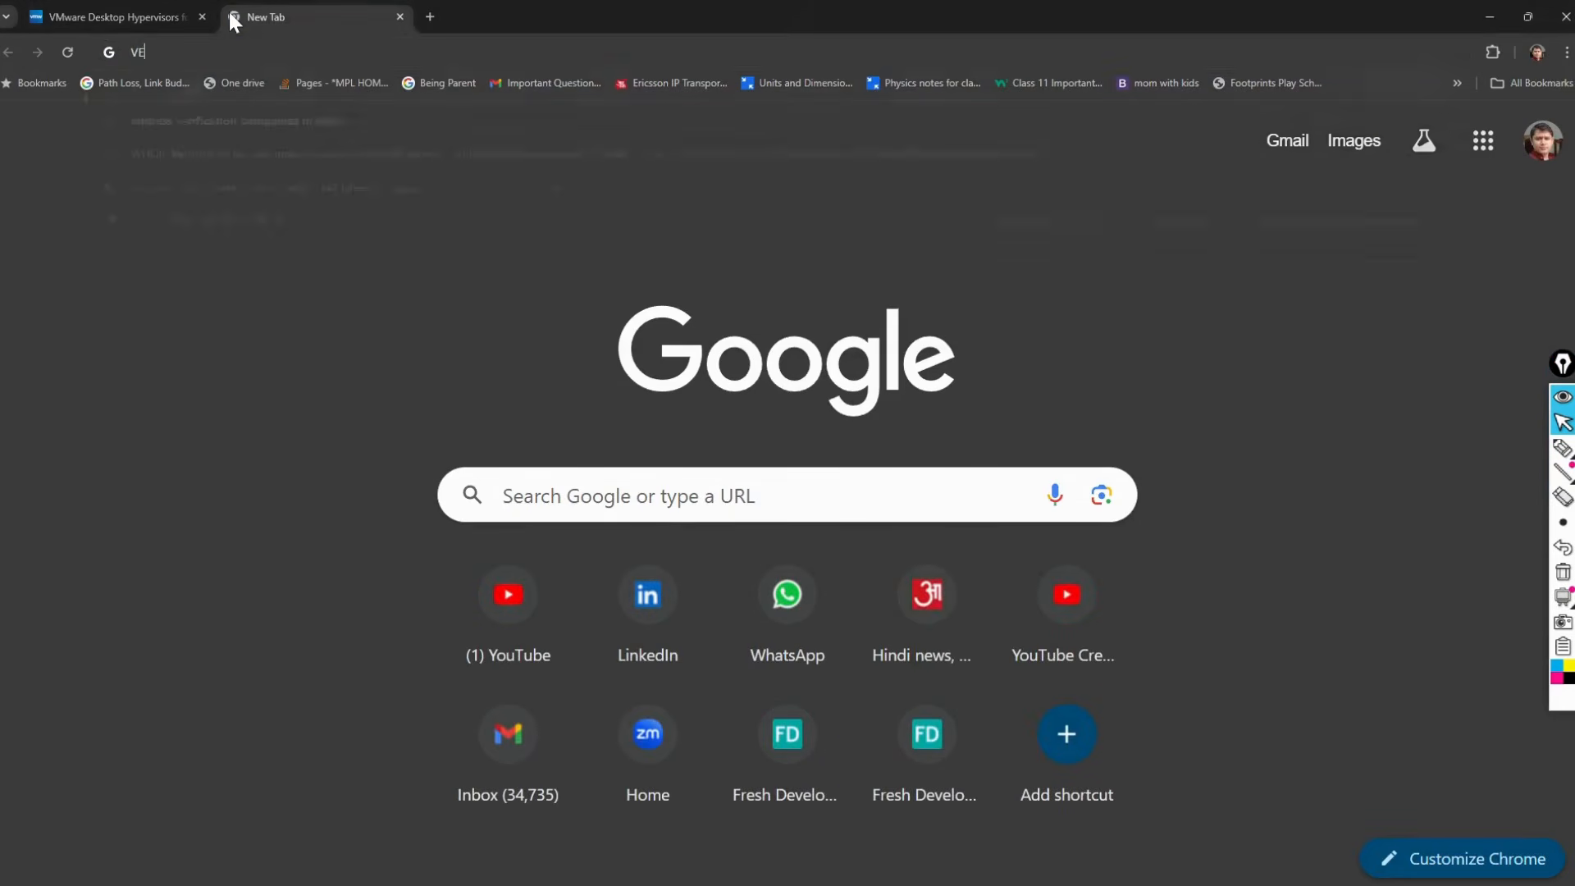
key("BackSpace")
key("BackSpace")
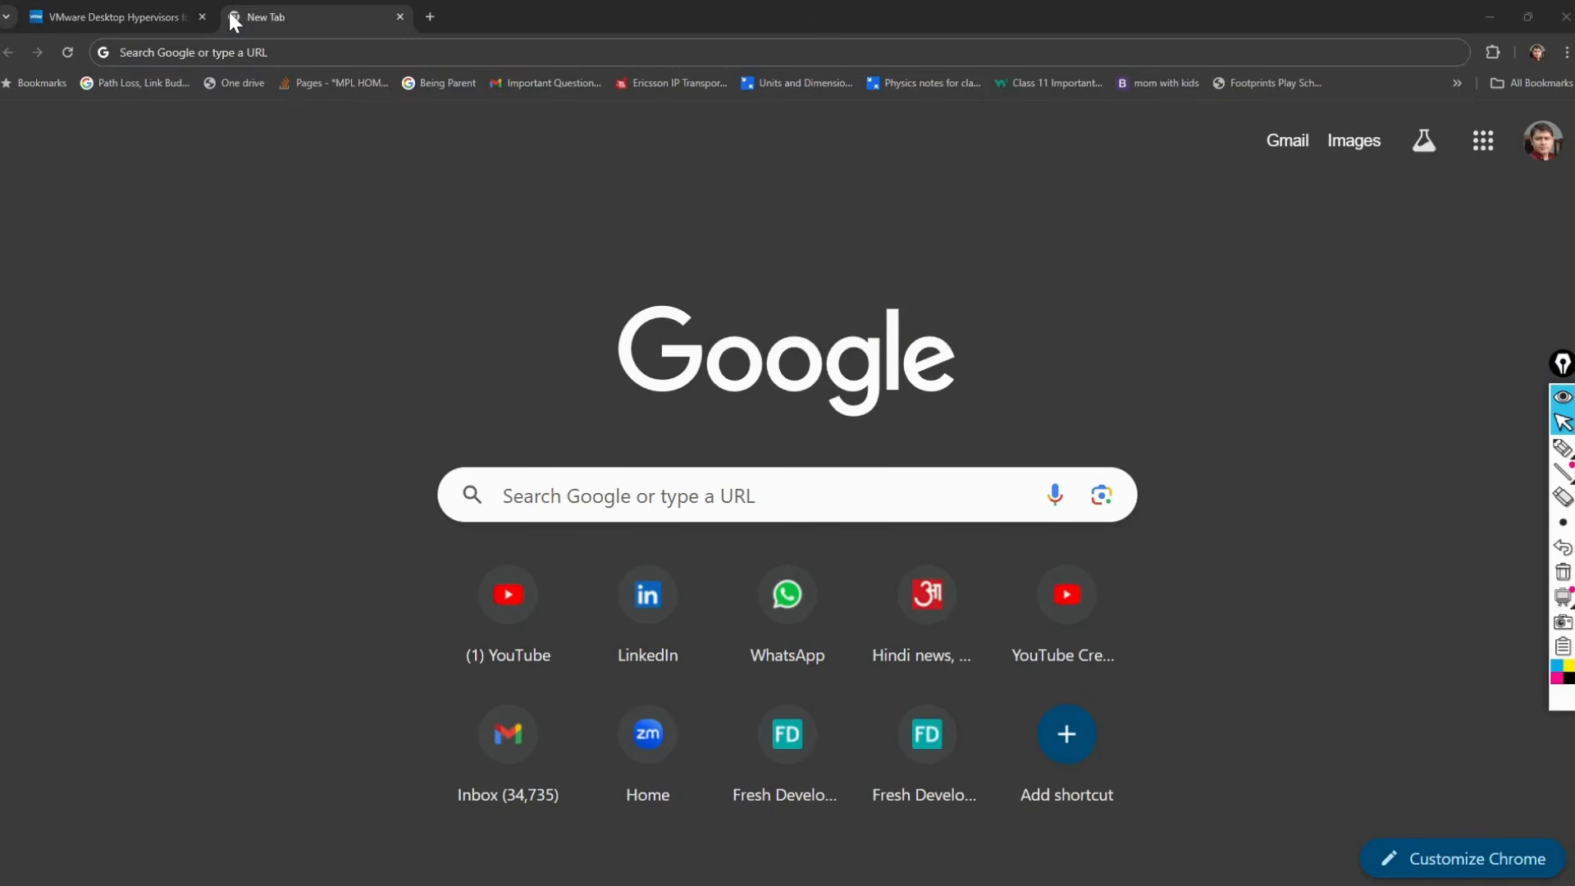
left_click(230, 15)
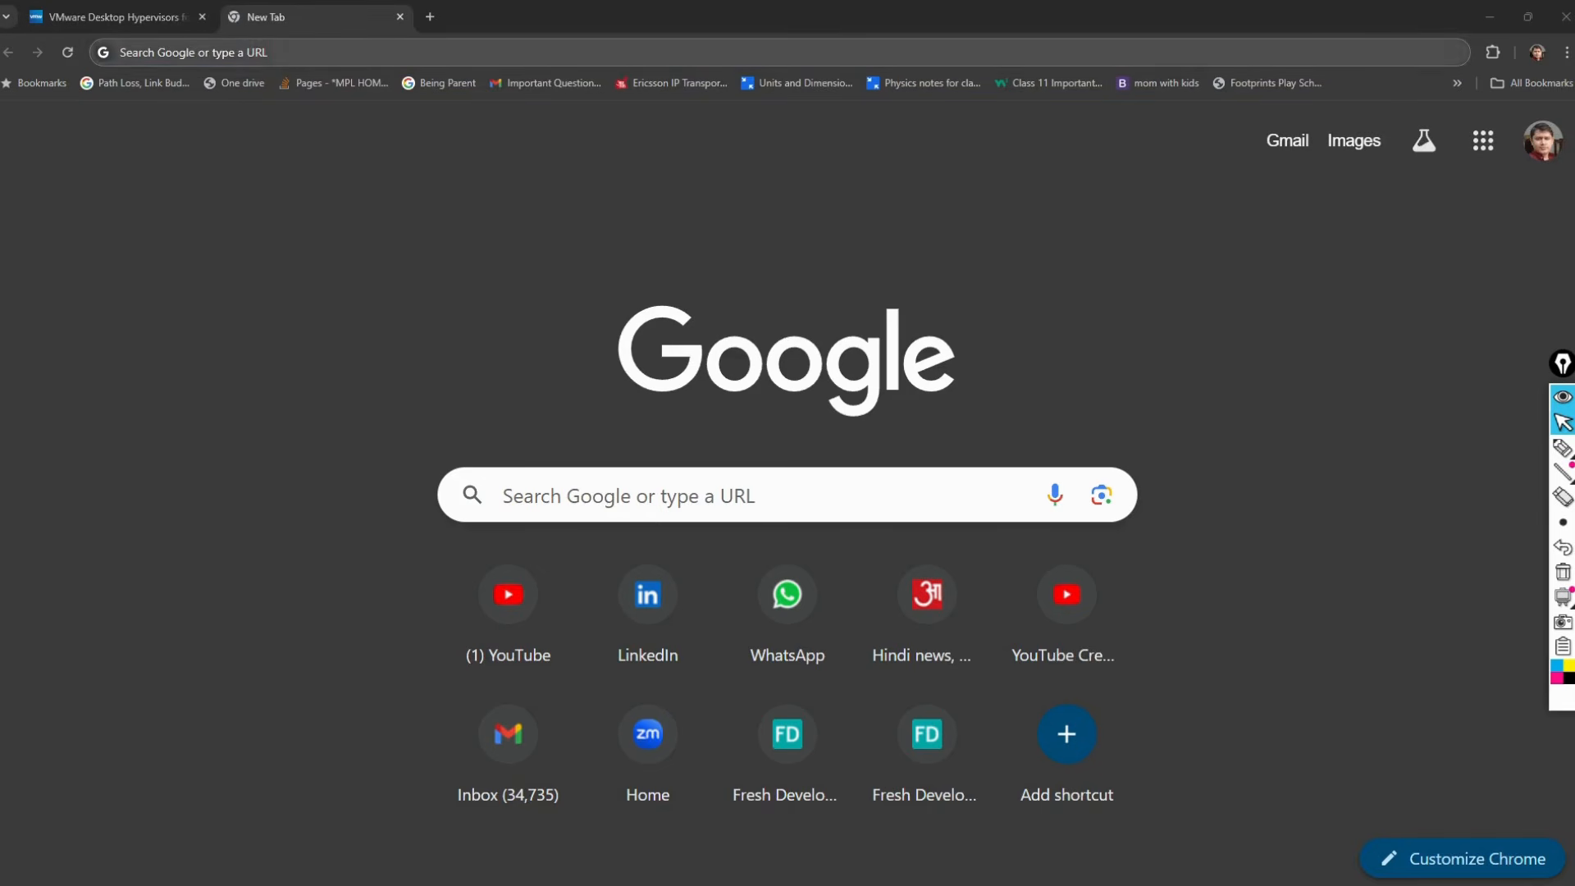
type("EV")
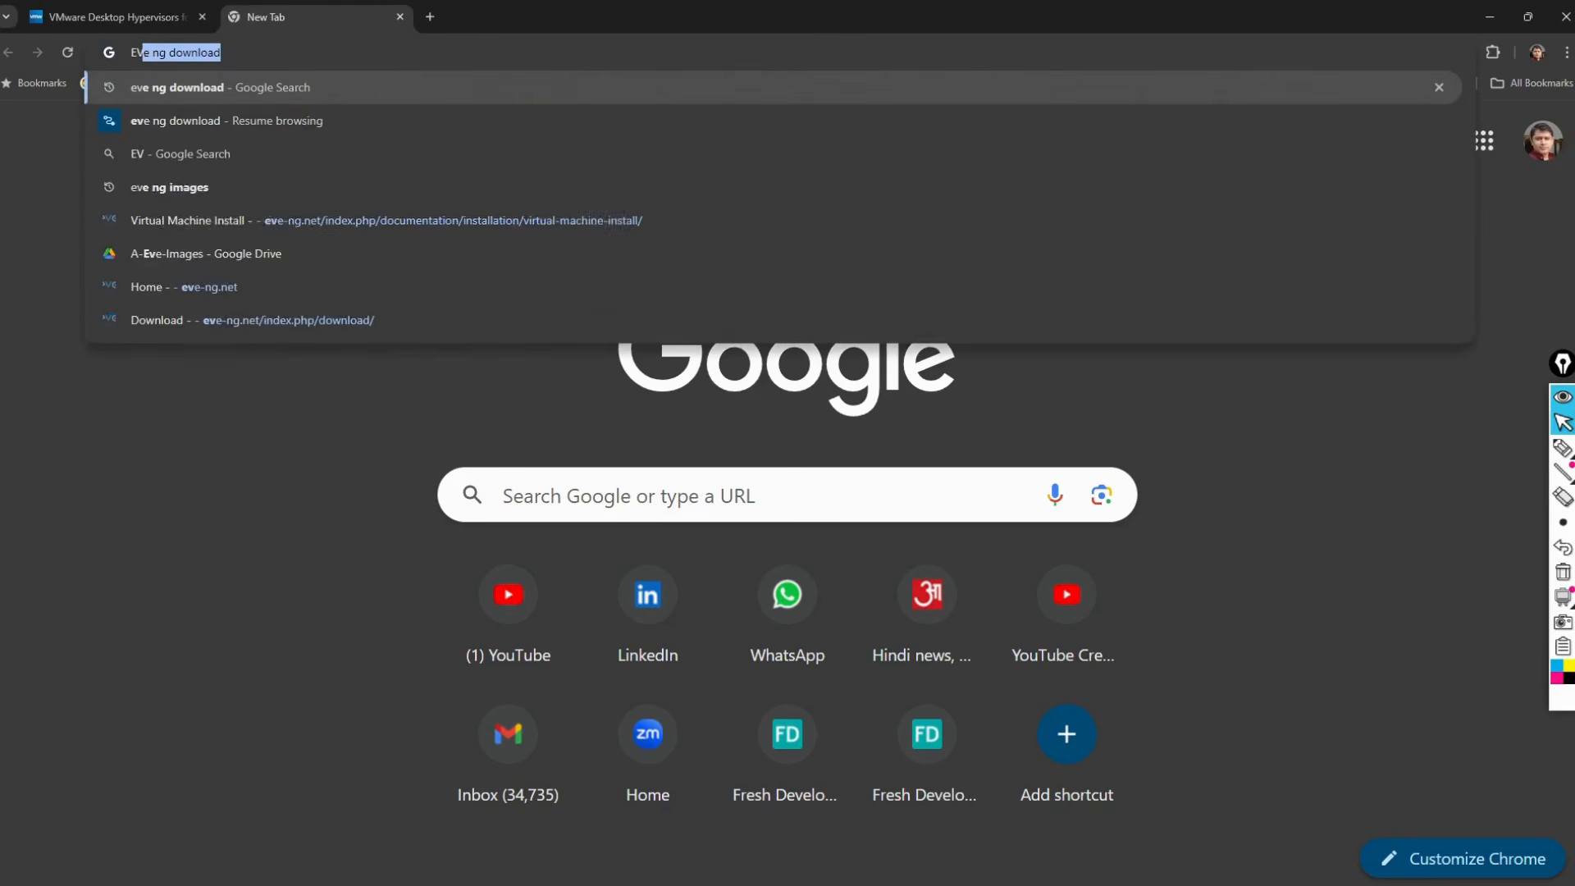
type("E")
key("Return")
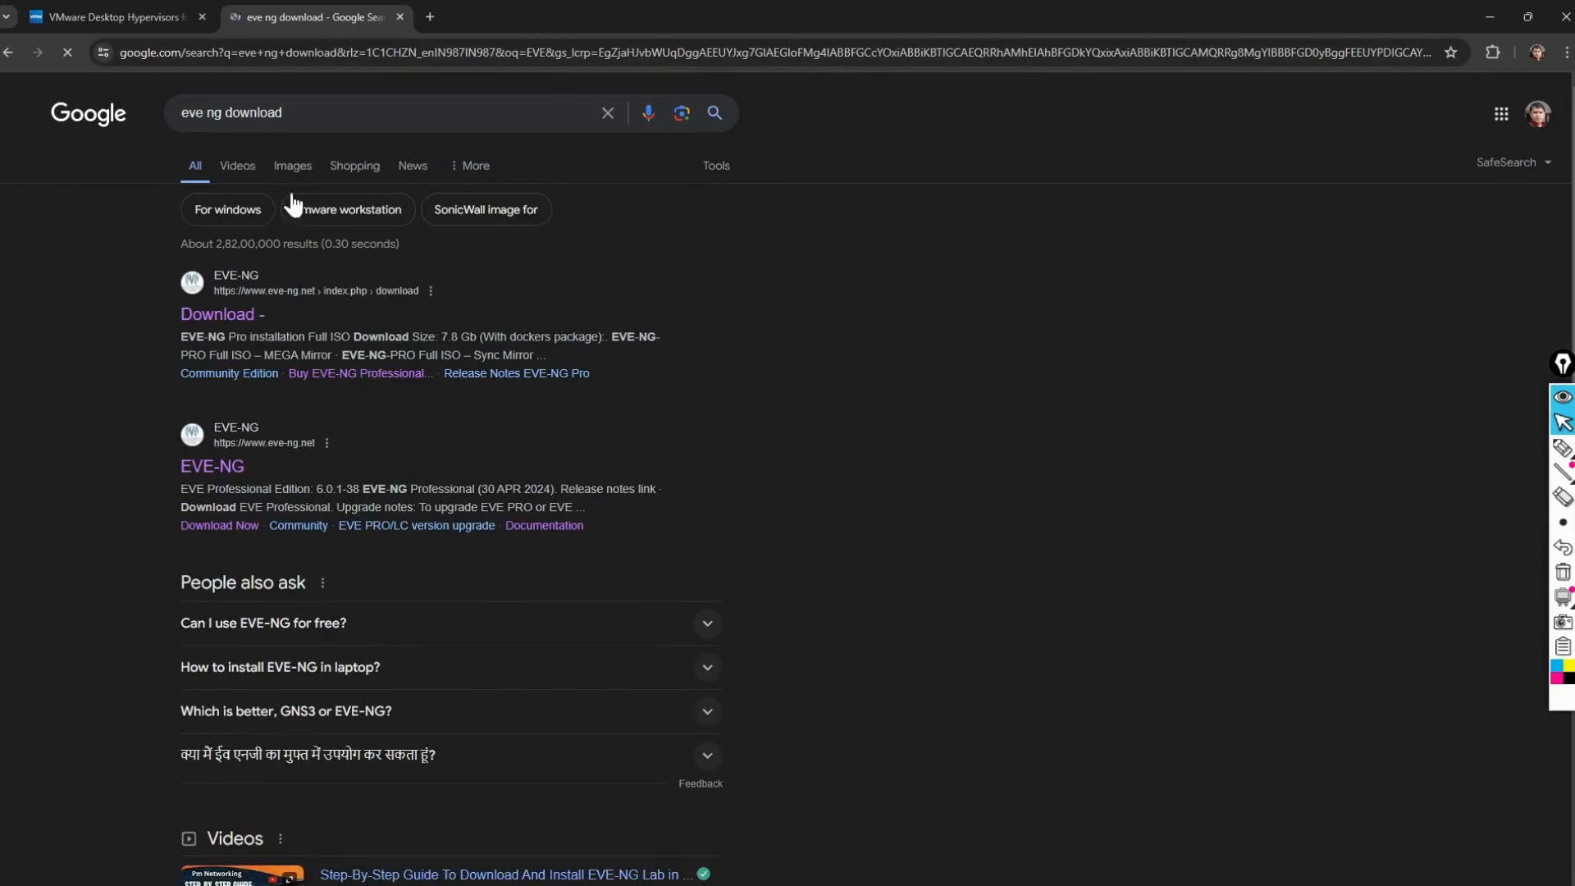
Step: Open EVE-NG's Download page at the free Community Edition 6.0.1-9 ISO, then switch to File Explorer
left_click(220, 325)
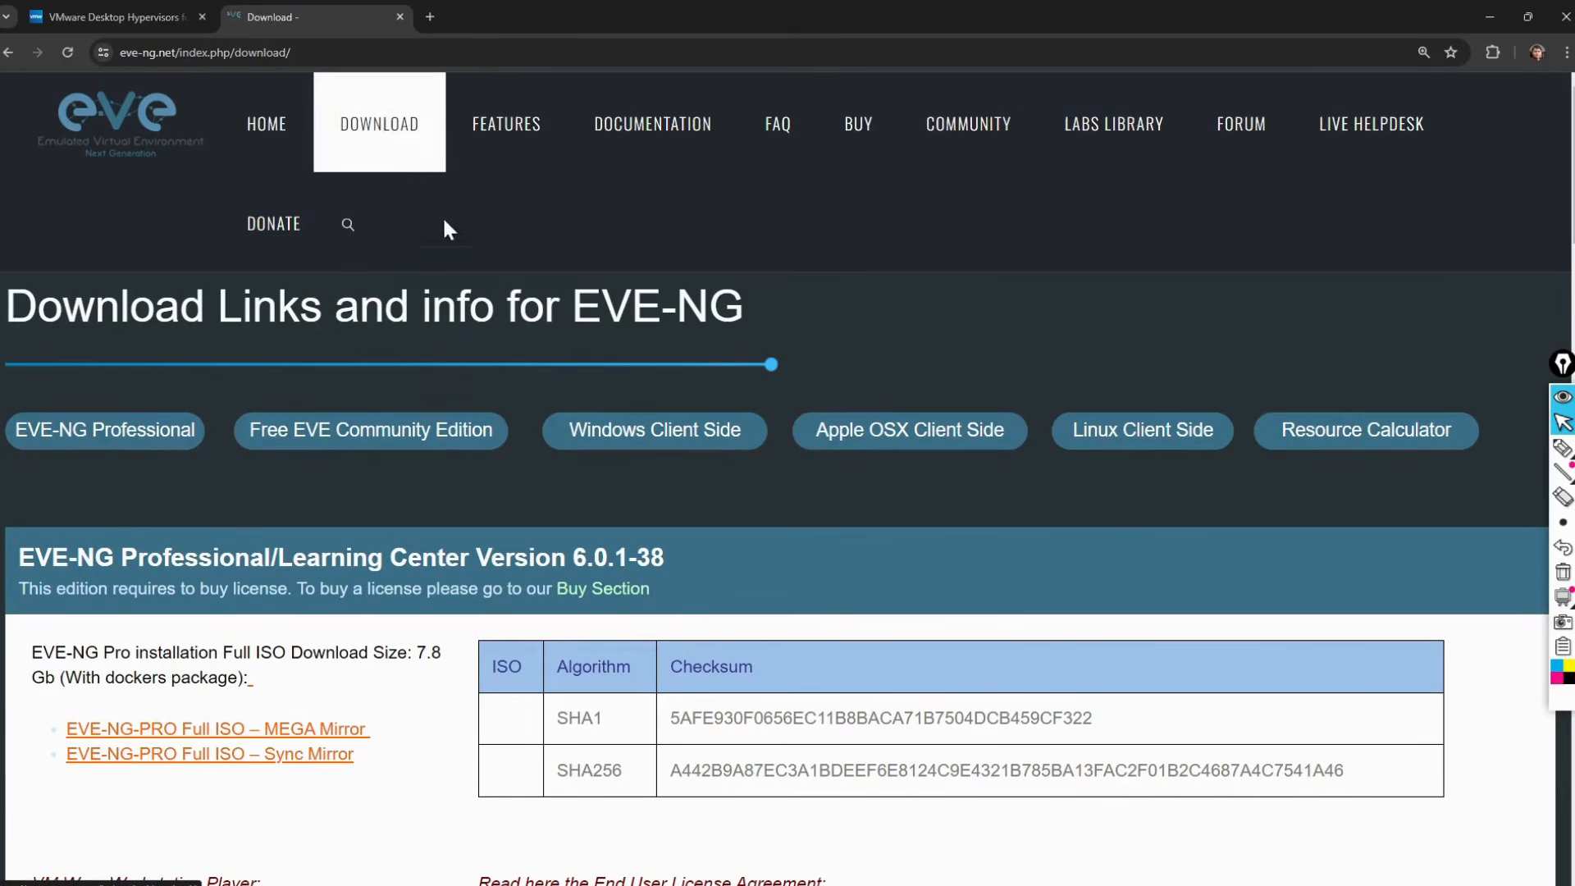
scroll(433, 387, "down", 2)
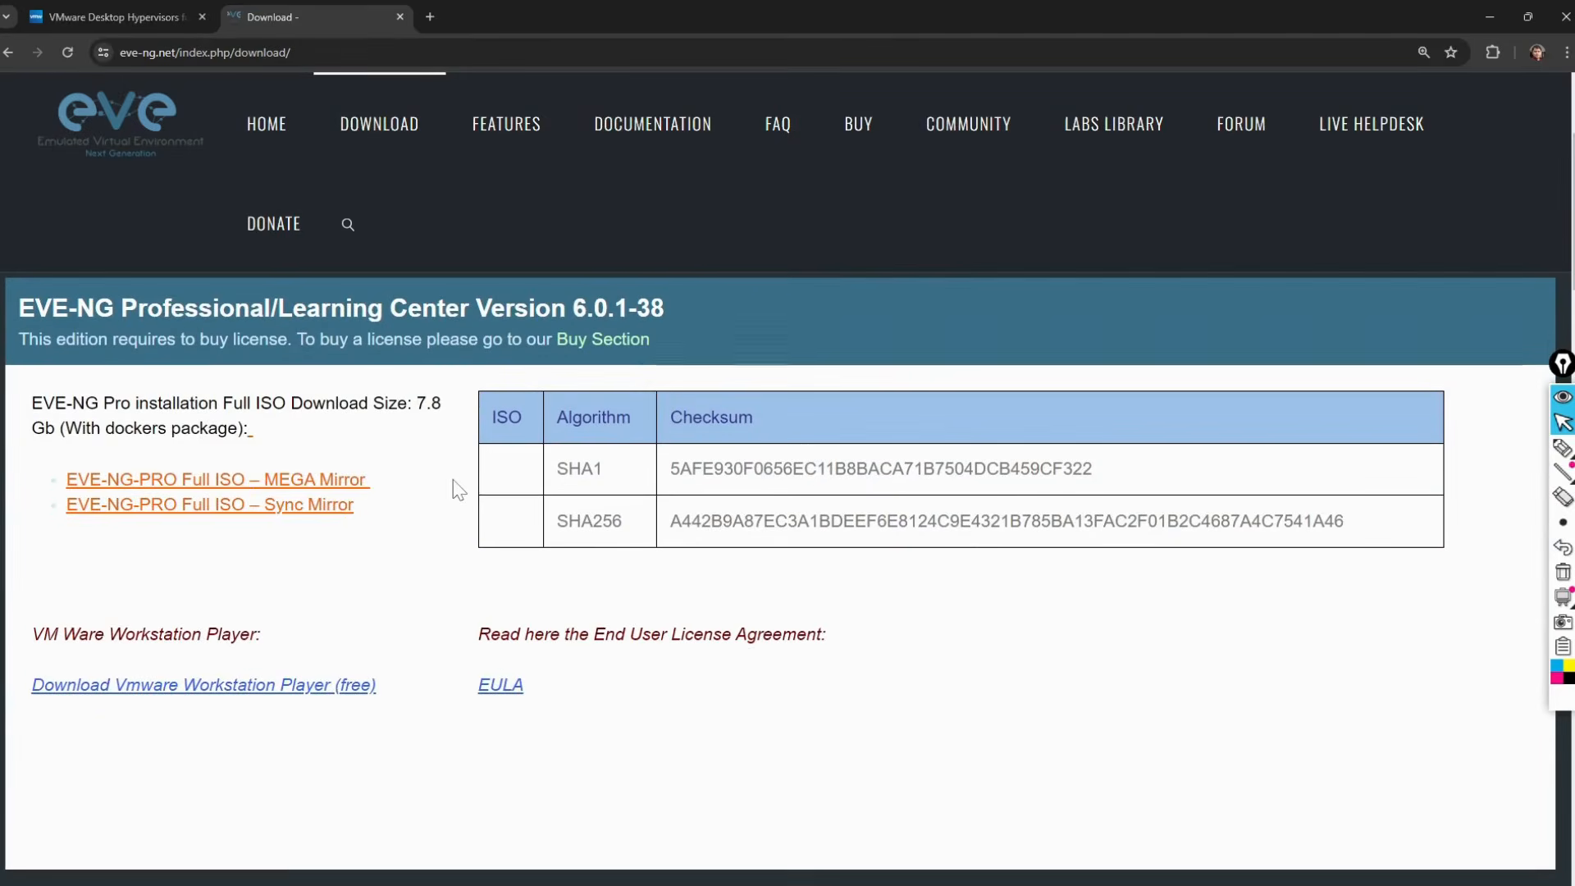
scroll(453, 489, "up", 2)
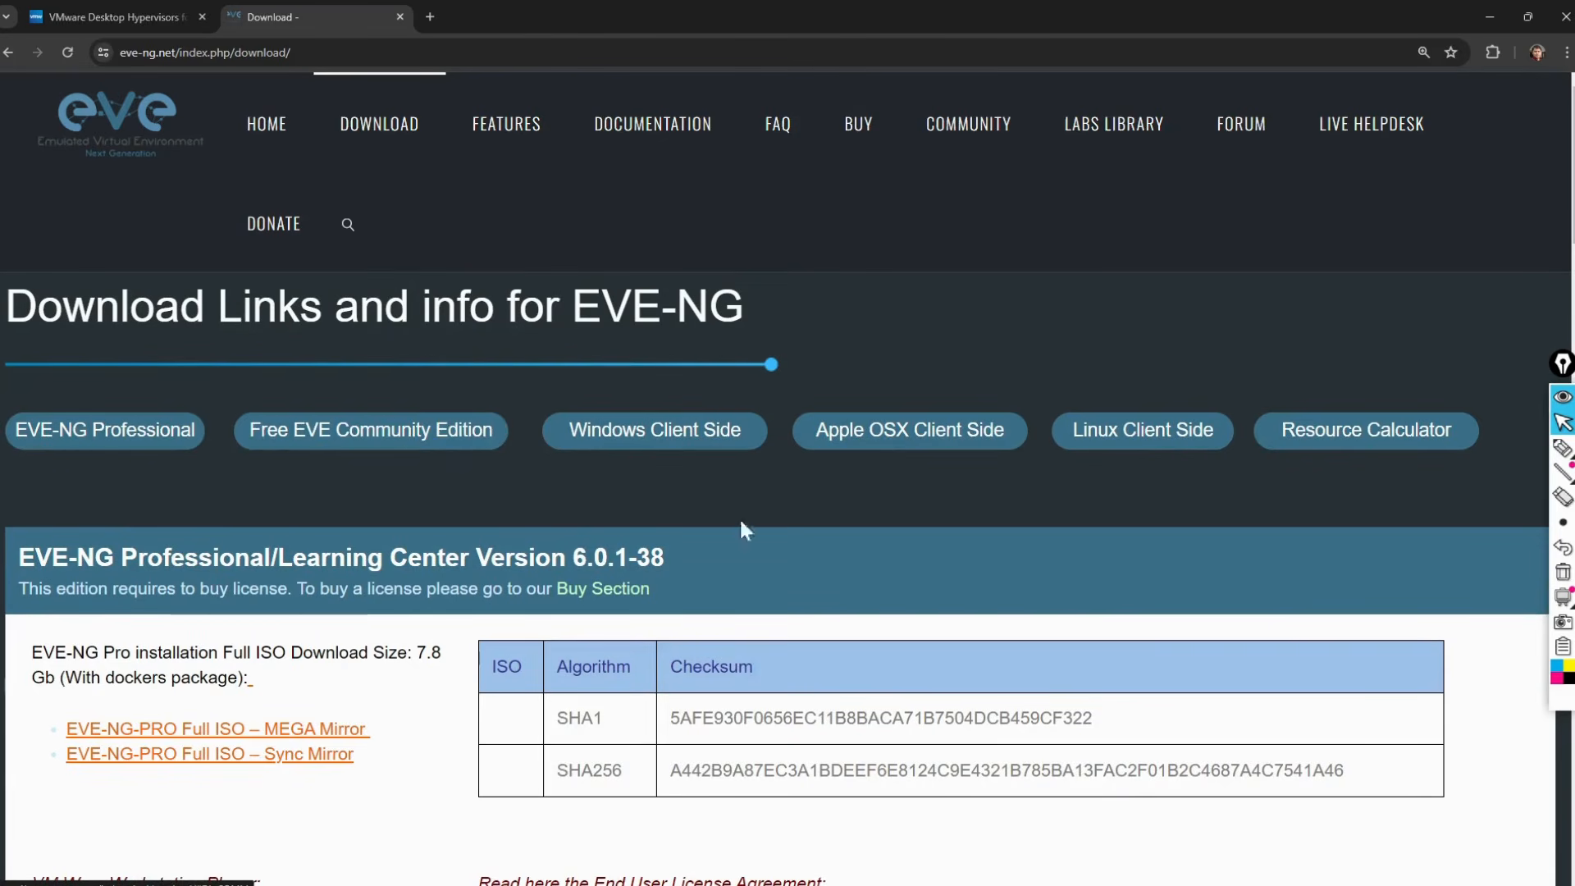
left_click(1567, 53)
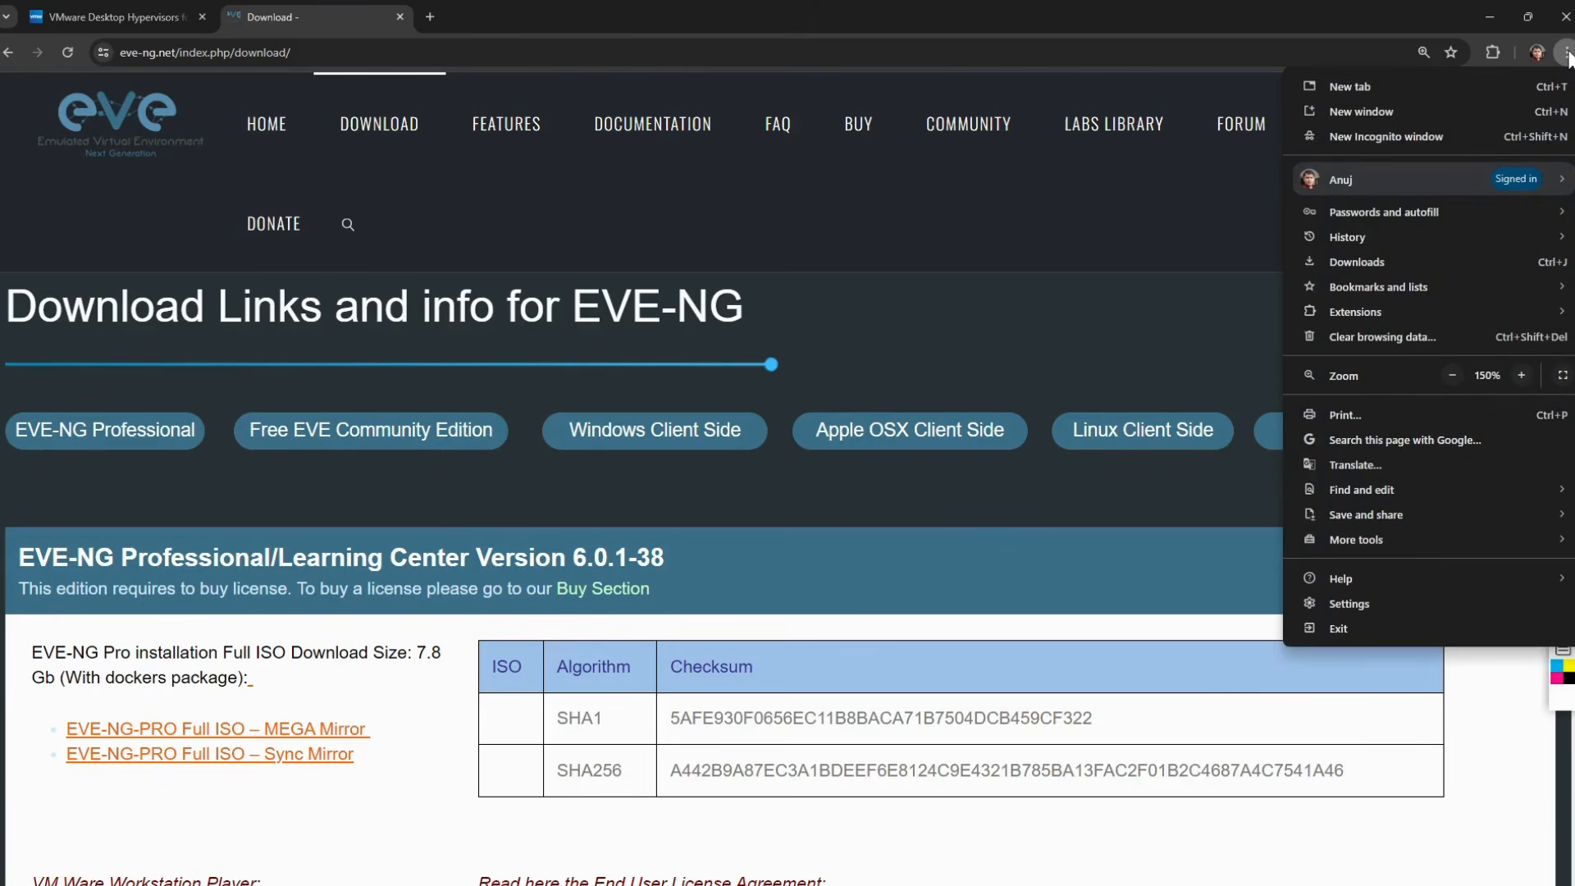
left_click(1103, 195)
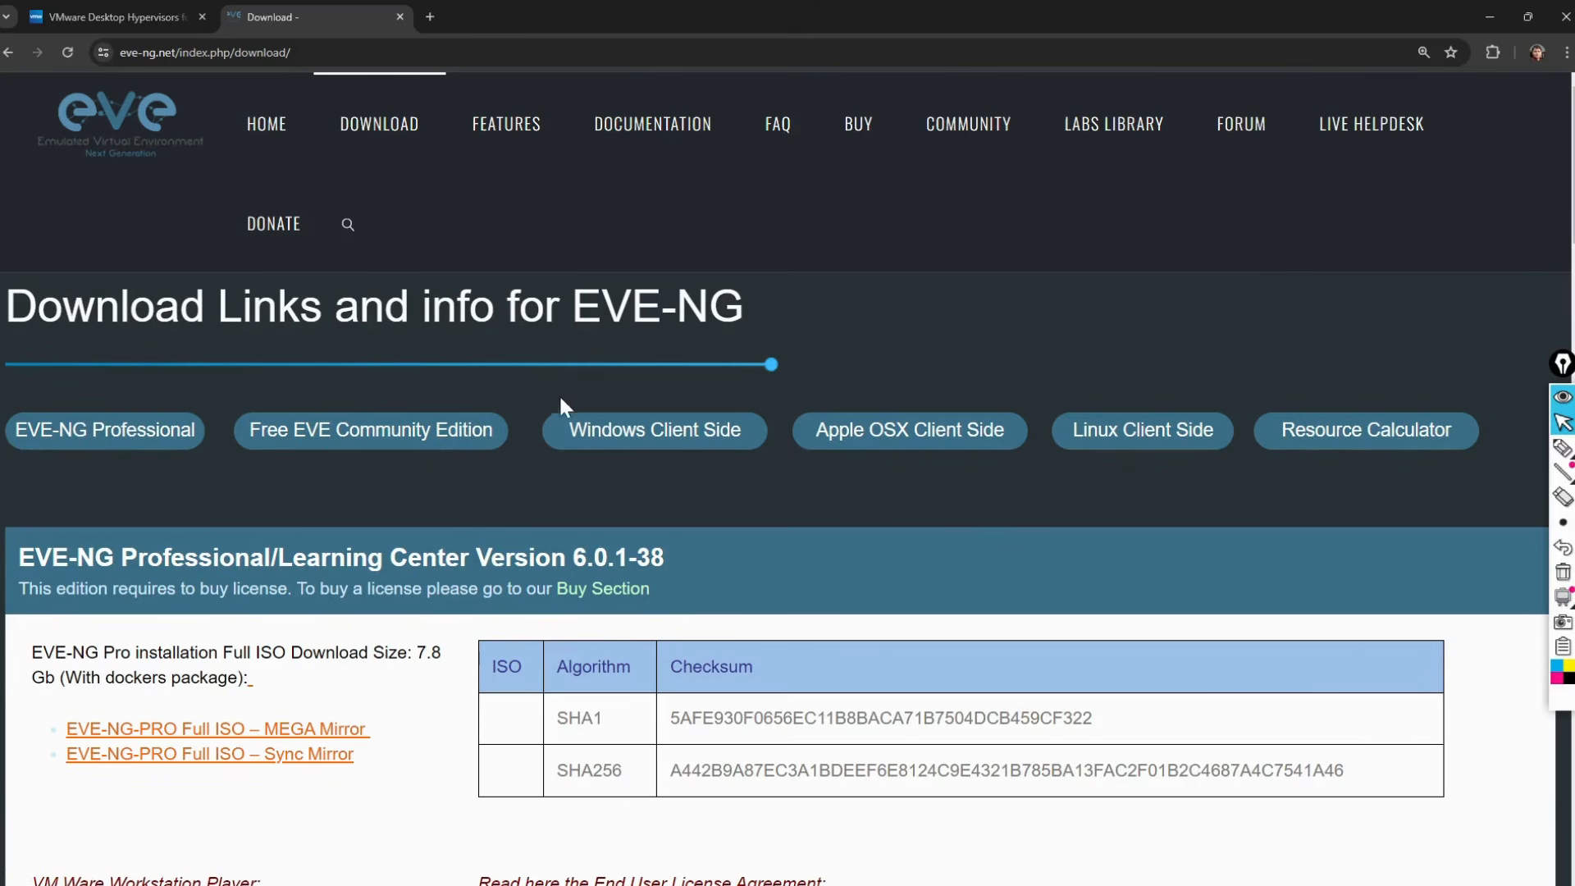
scroll(263, 520, "down", 2)
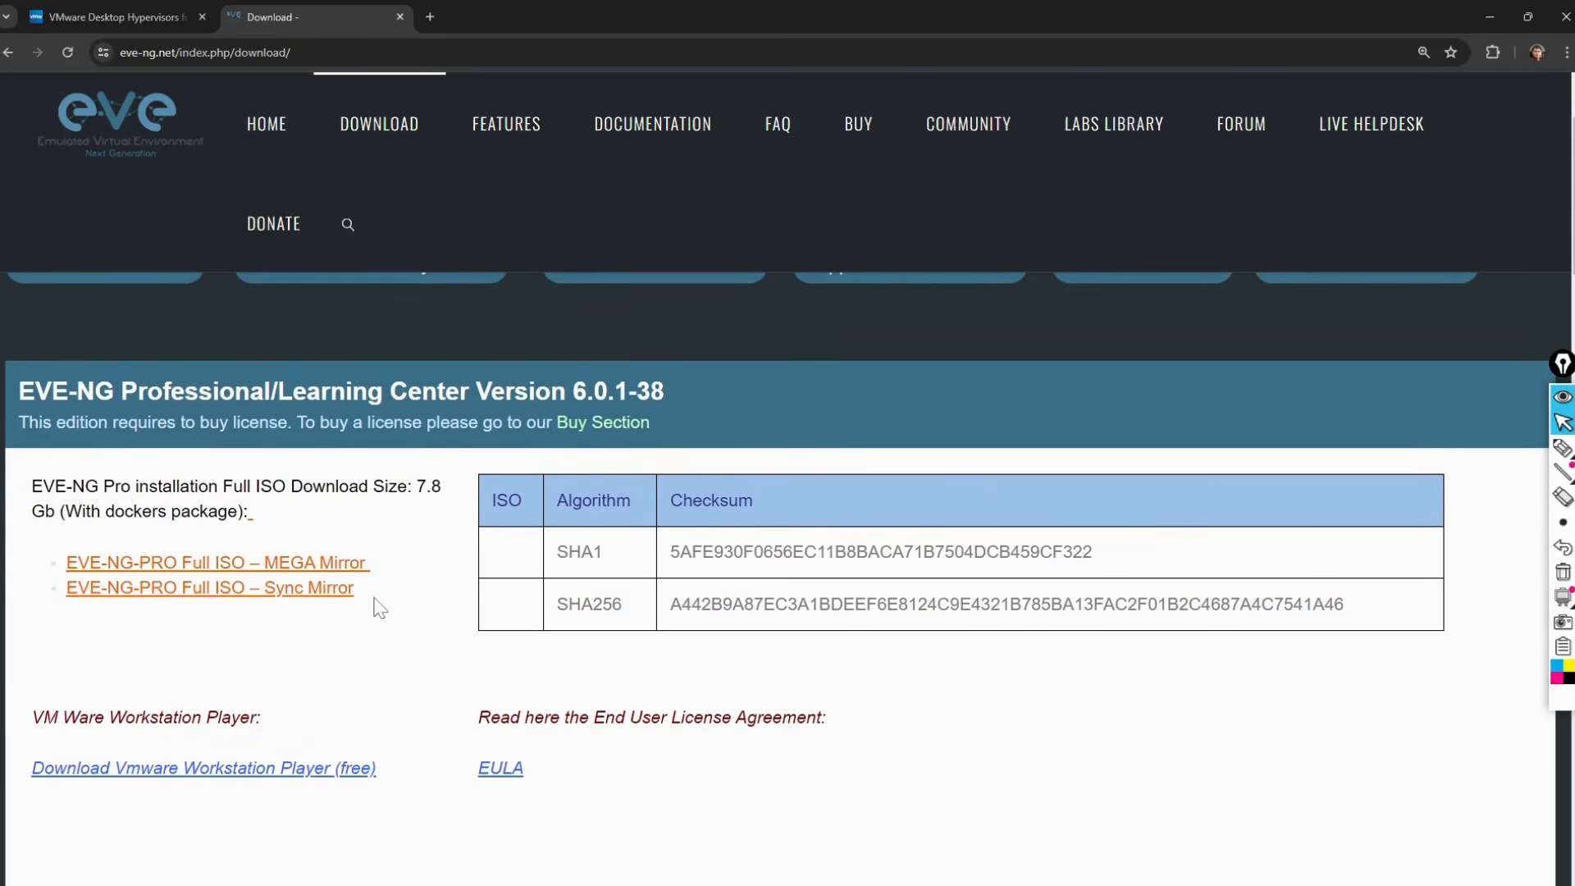
scroll(380, 608, "down", 8)
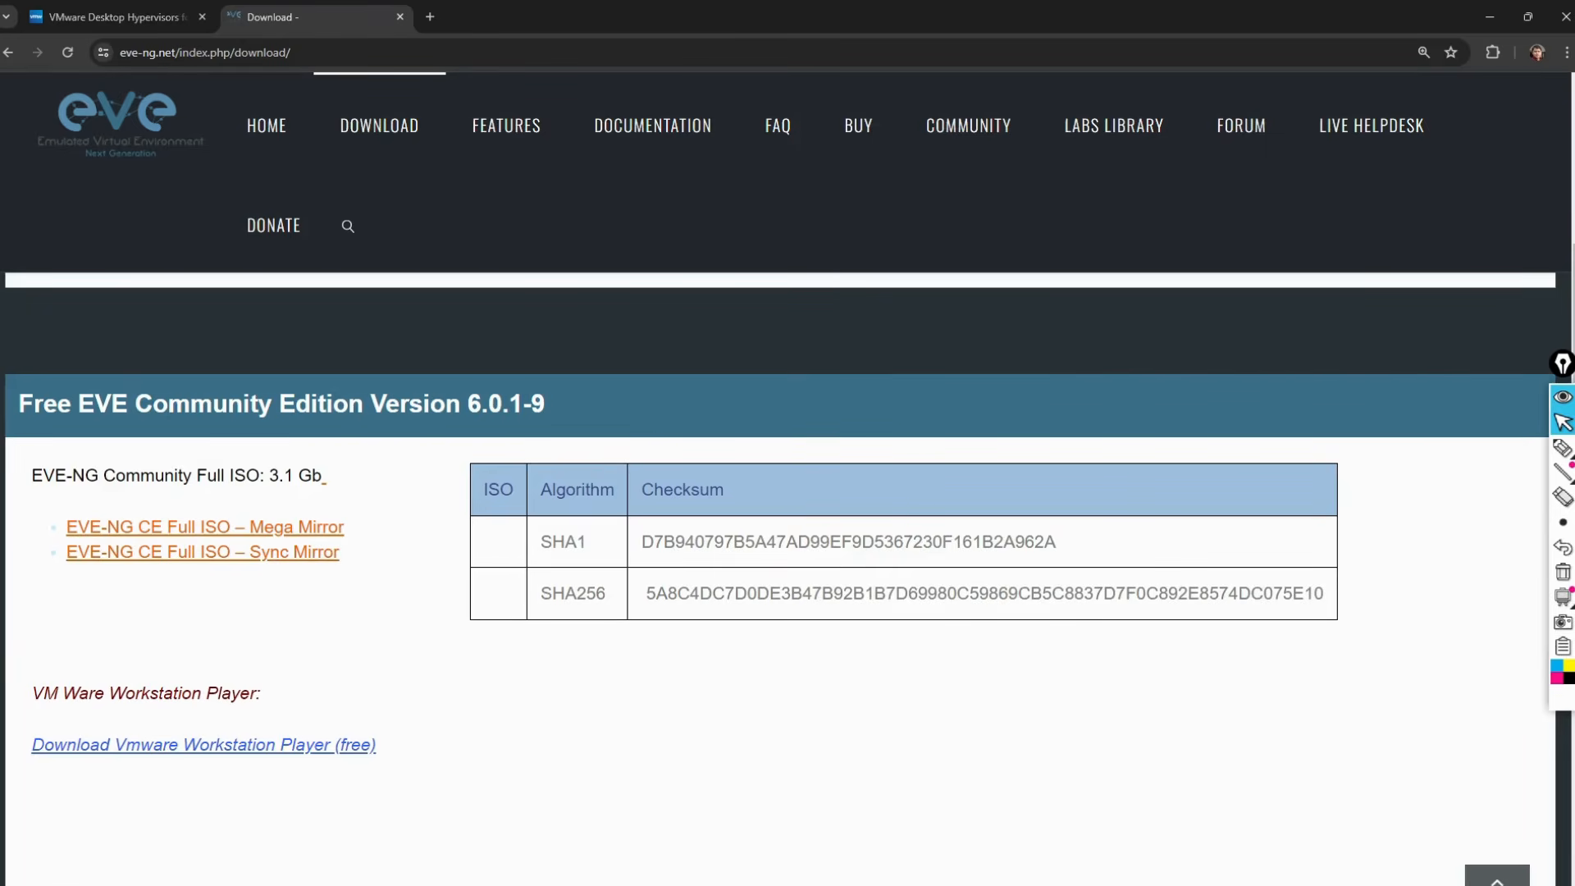
key("alt+Tab")
key("alt+Tab")
key("alt+Tab")
key("alt+Tab")
key("alt+Tab")
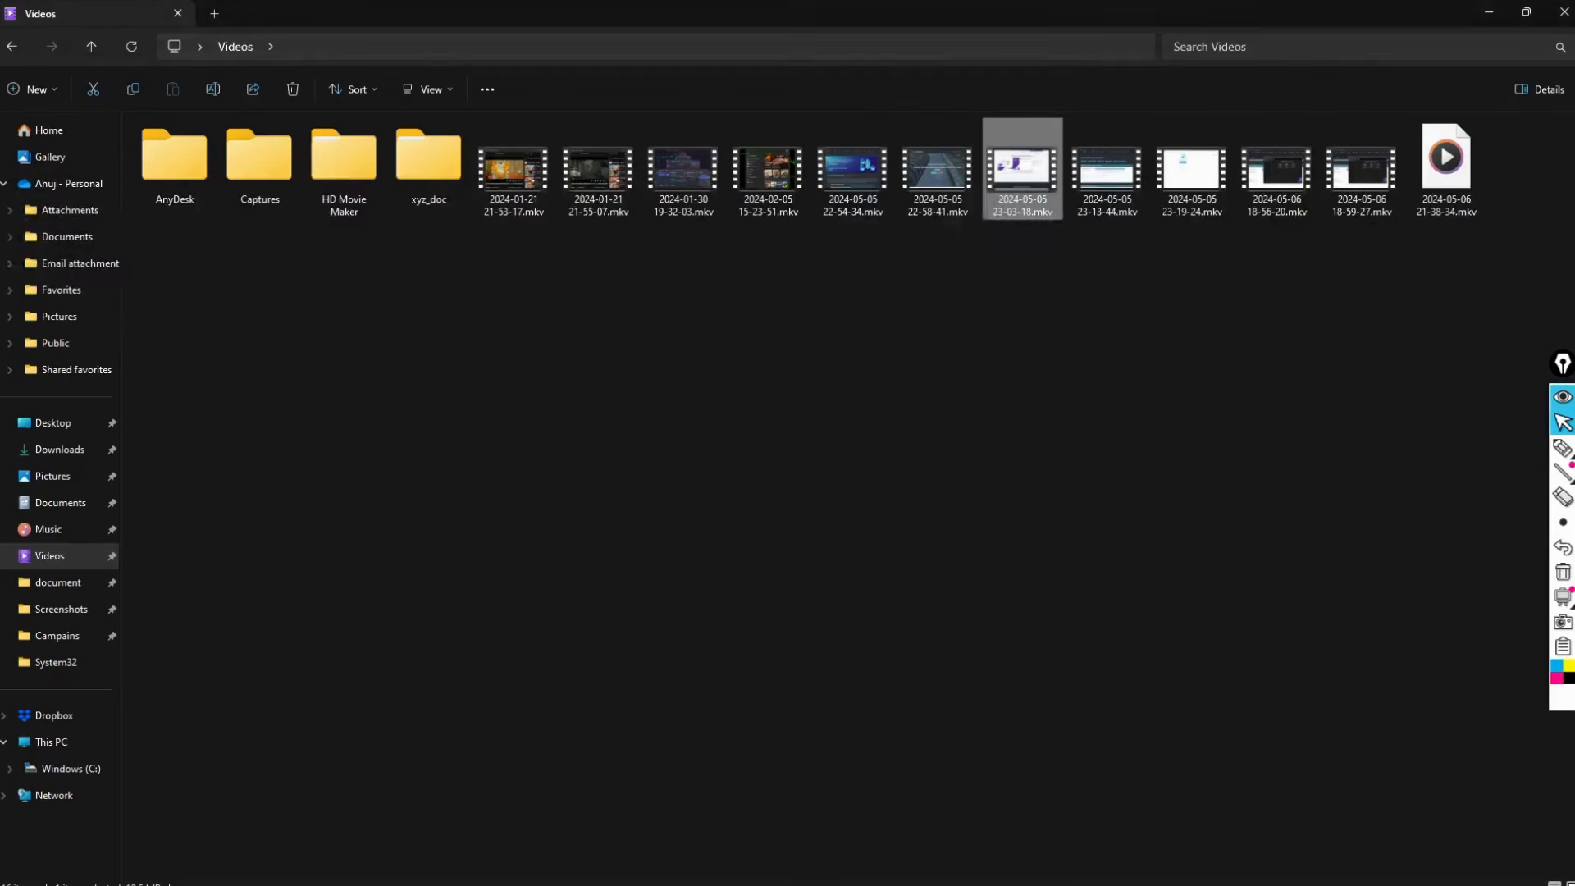
Step: Browse to Documents > Learning > EVE NG in File Explorer
left_click(59, 508)
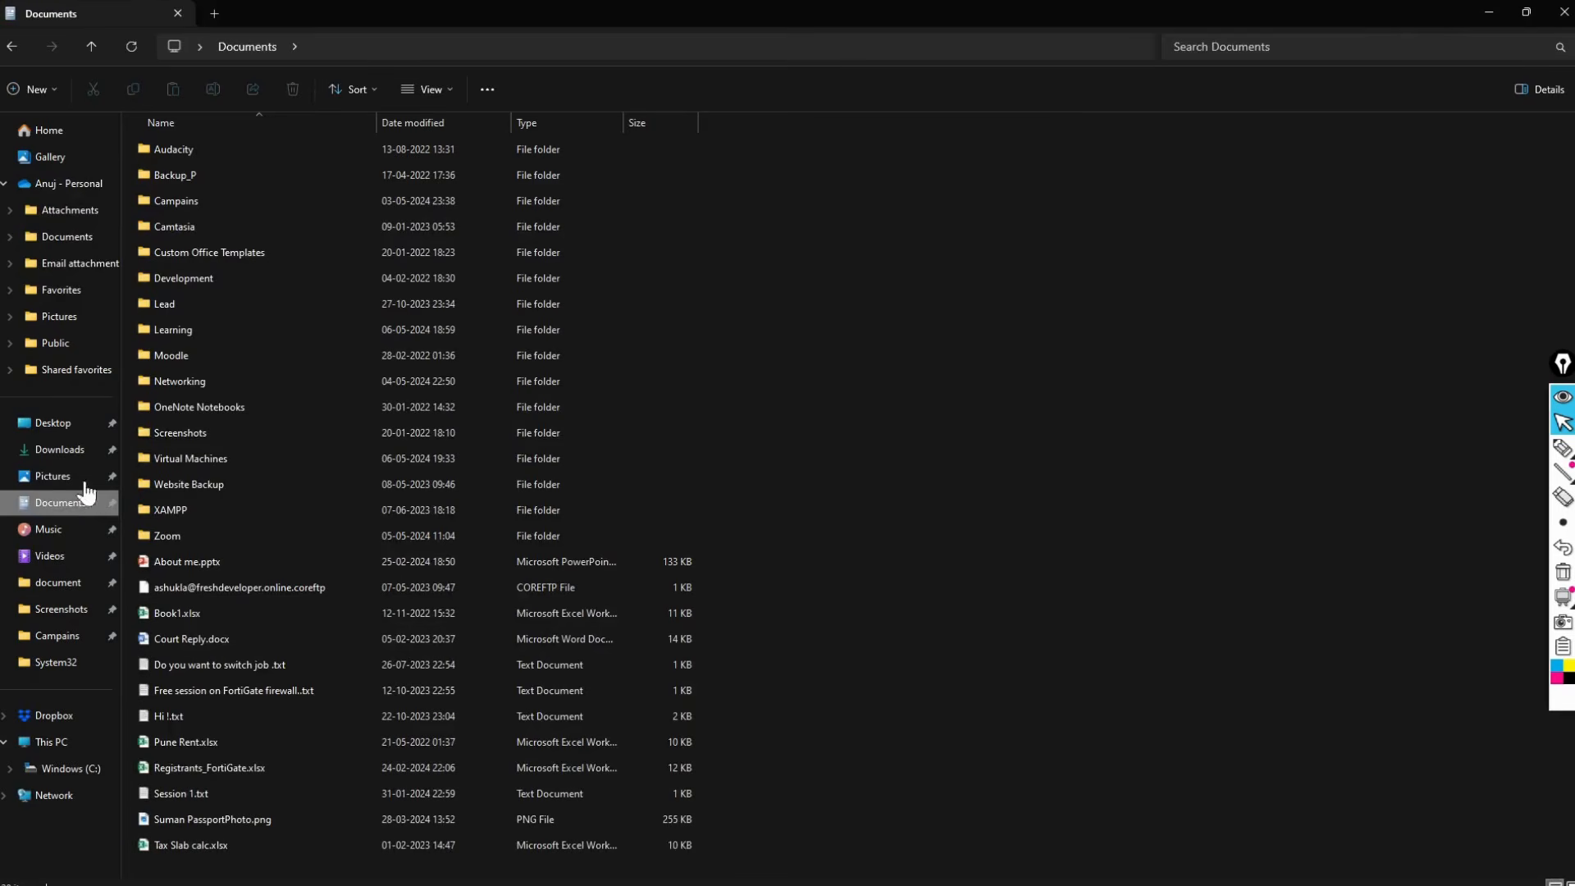
double_click(183, 328)
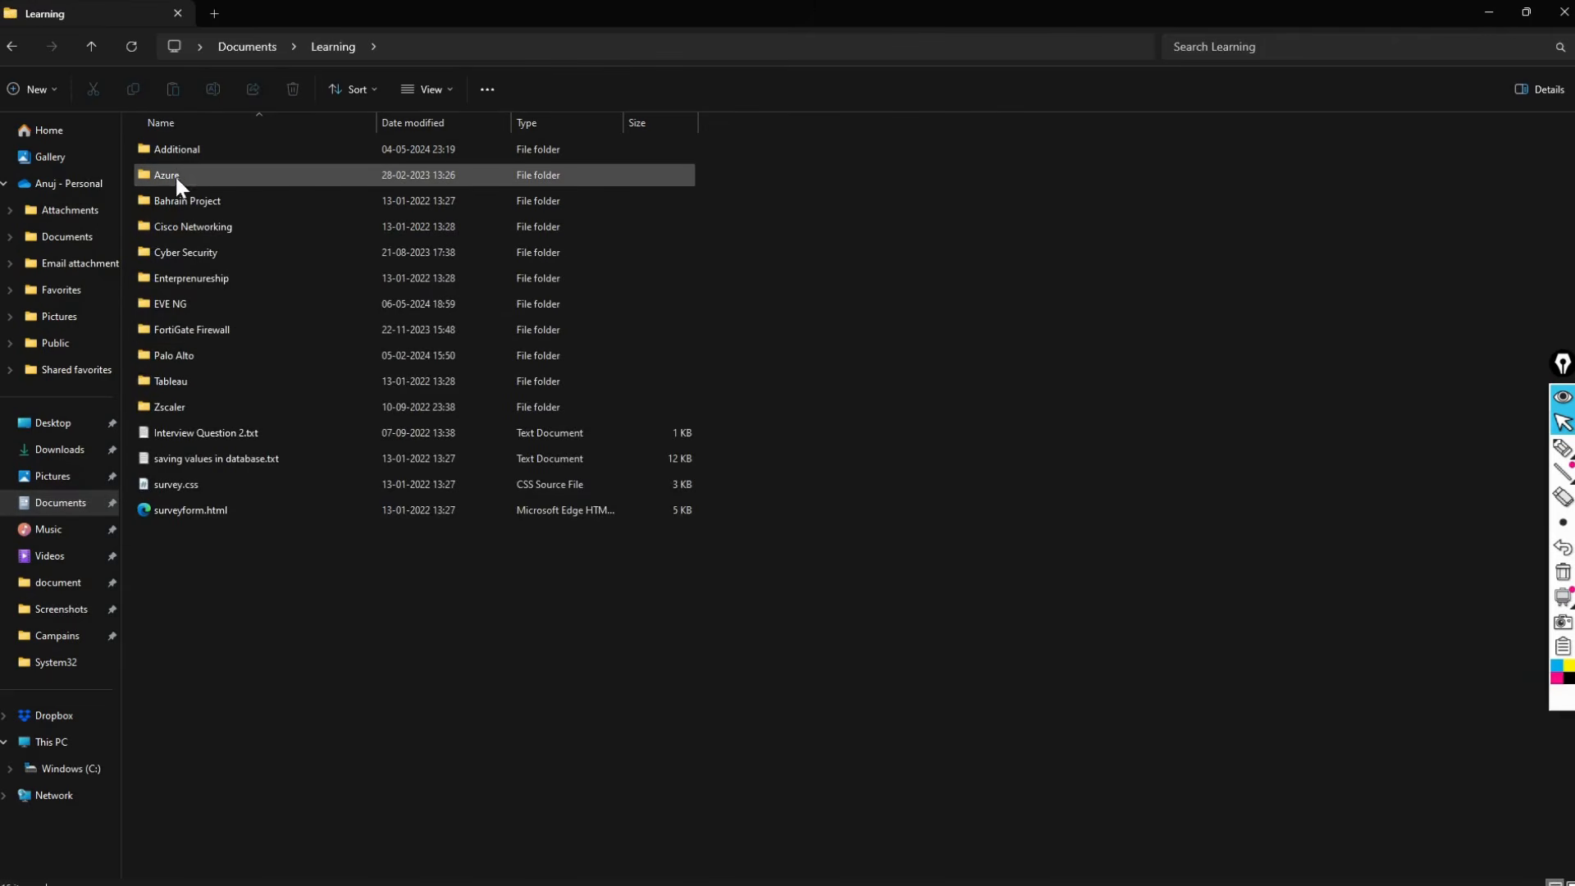
double_click(187, 306)
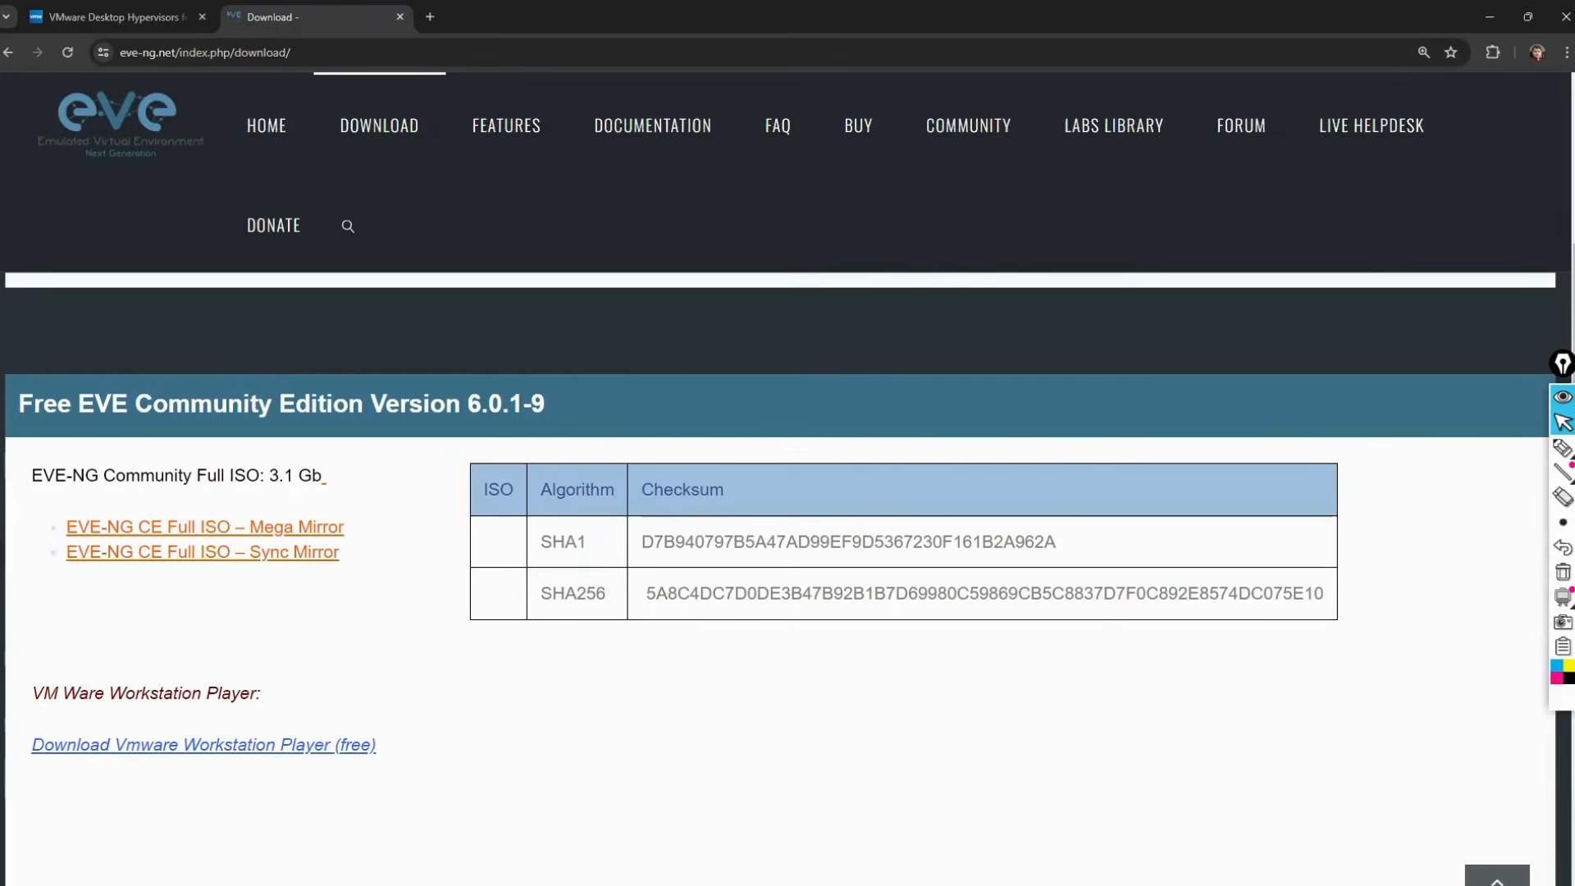
Step: Open a new Chrome tab and detach it into its own window
left_click(428, 17)
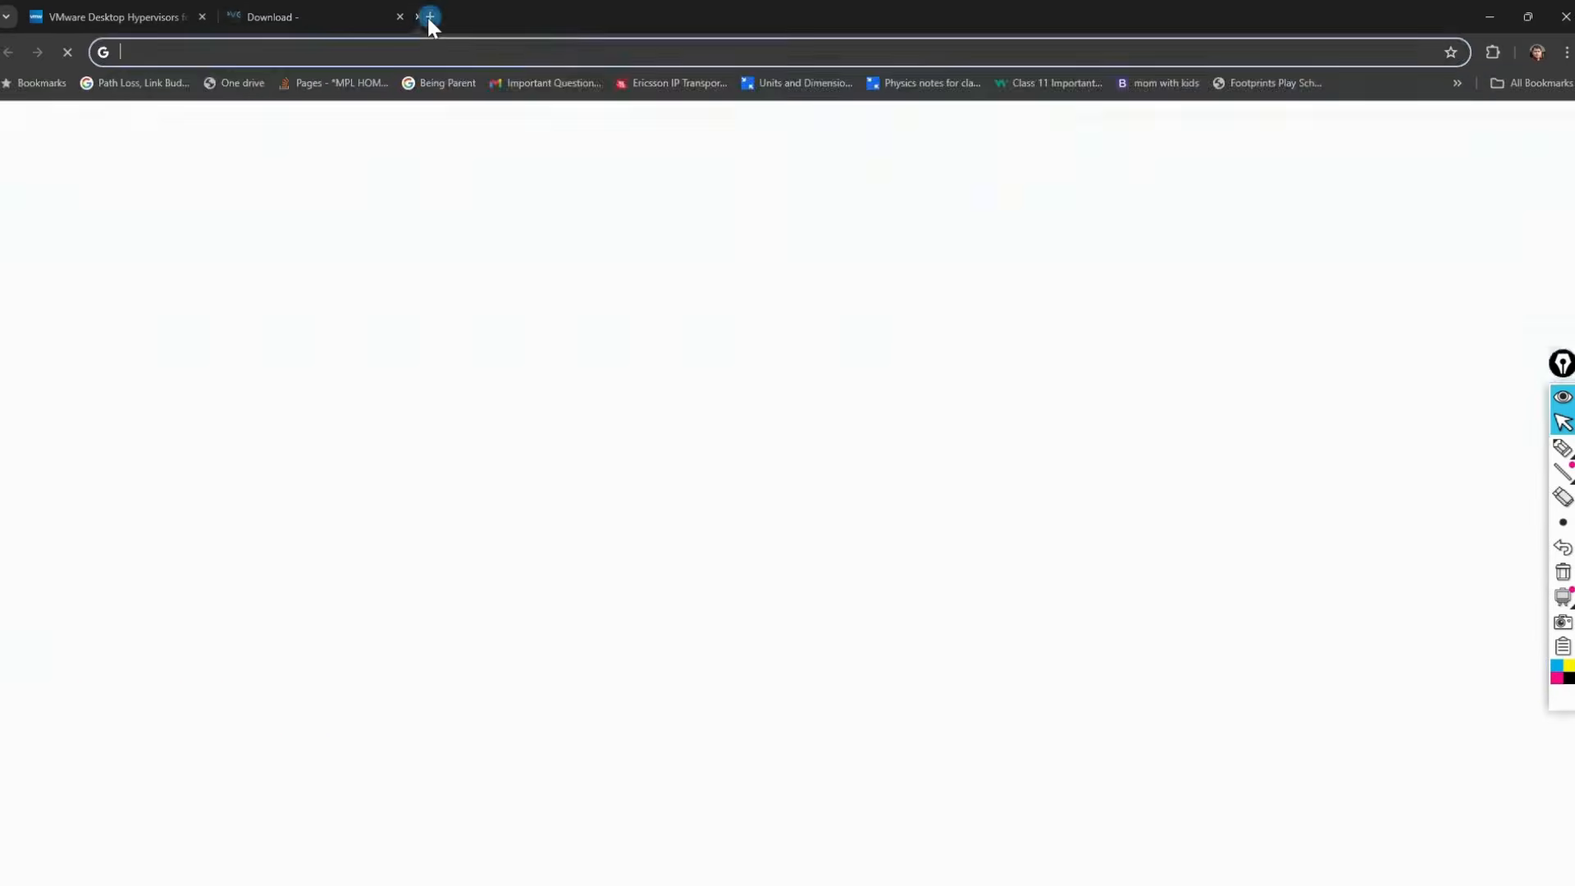
left_click_drag(493, 18, 0, 130)
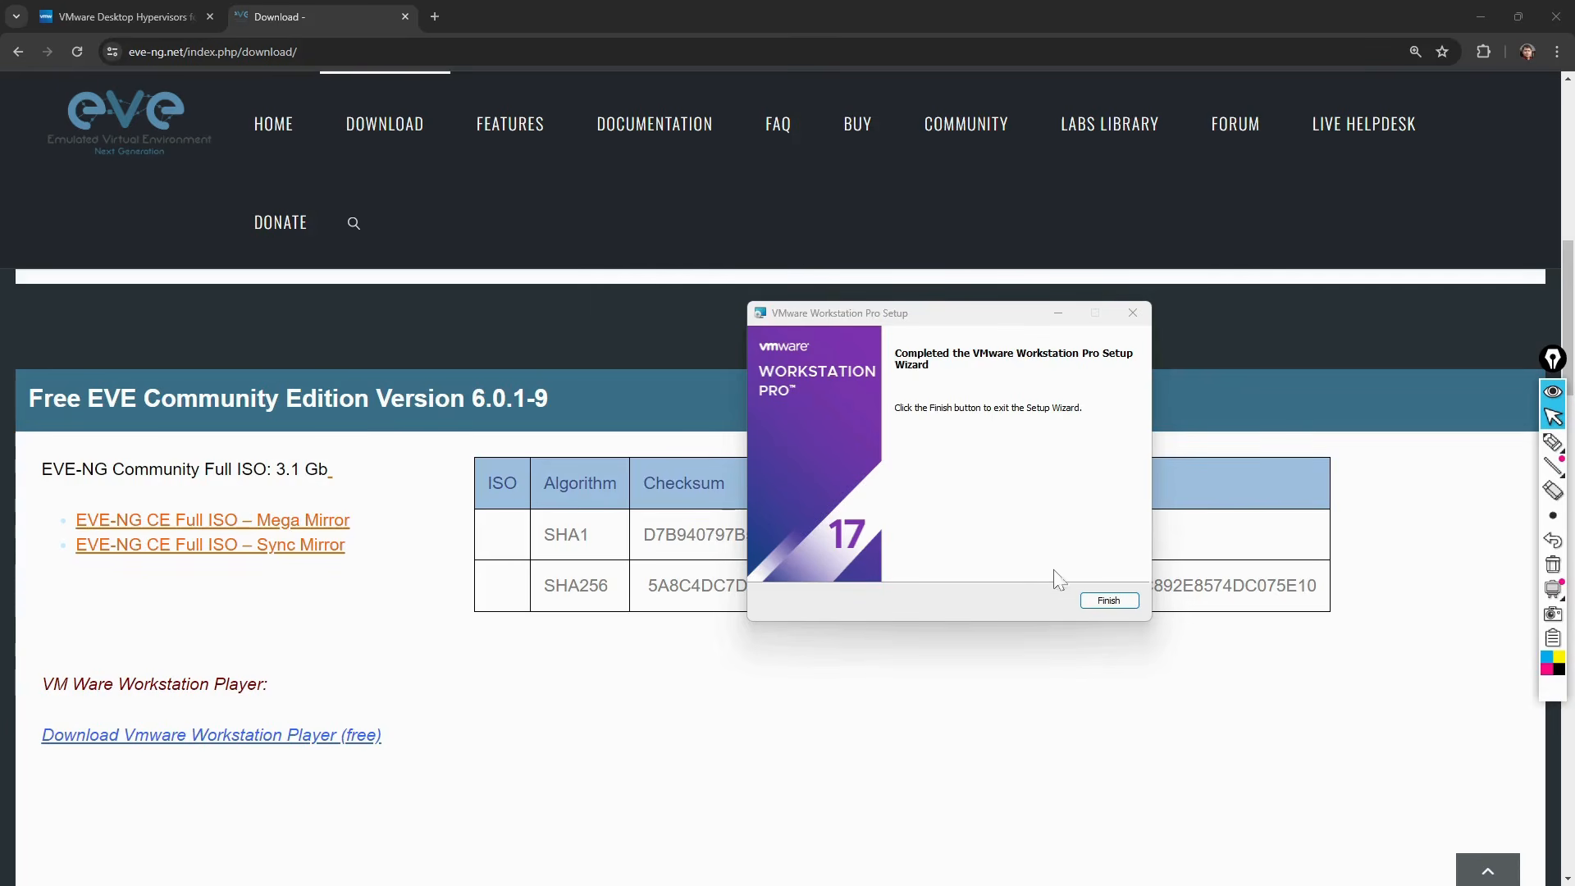
Step: Finish the VMware Workstation Pro installer
left_click(1107, 601)
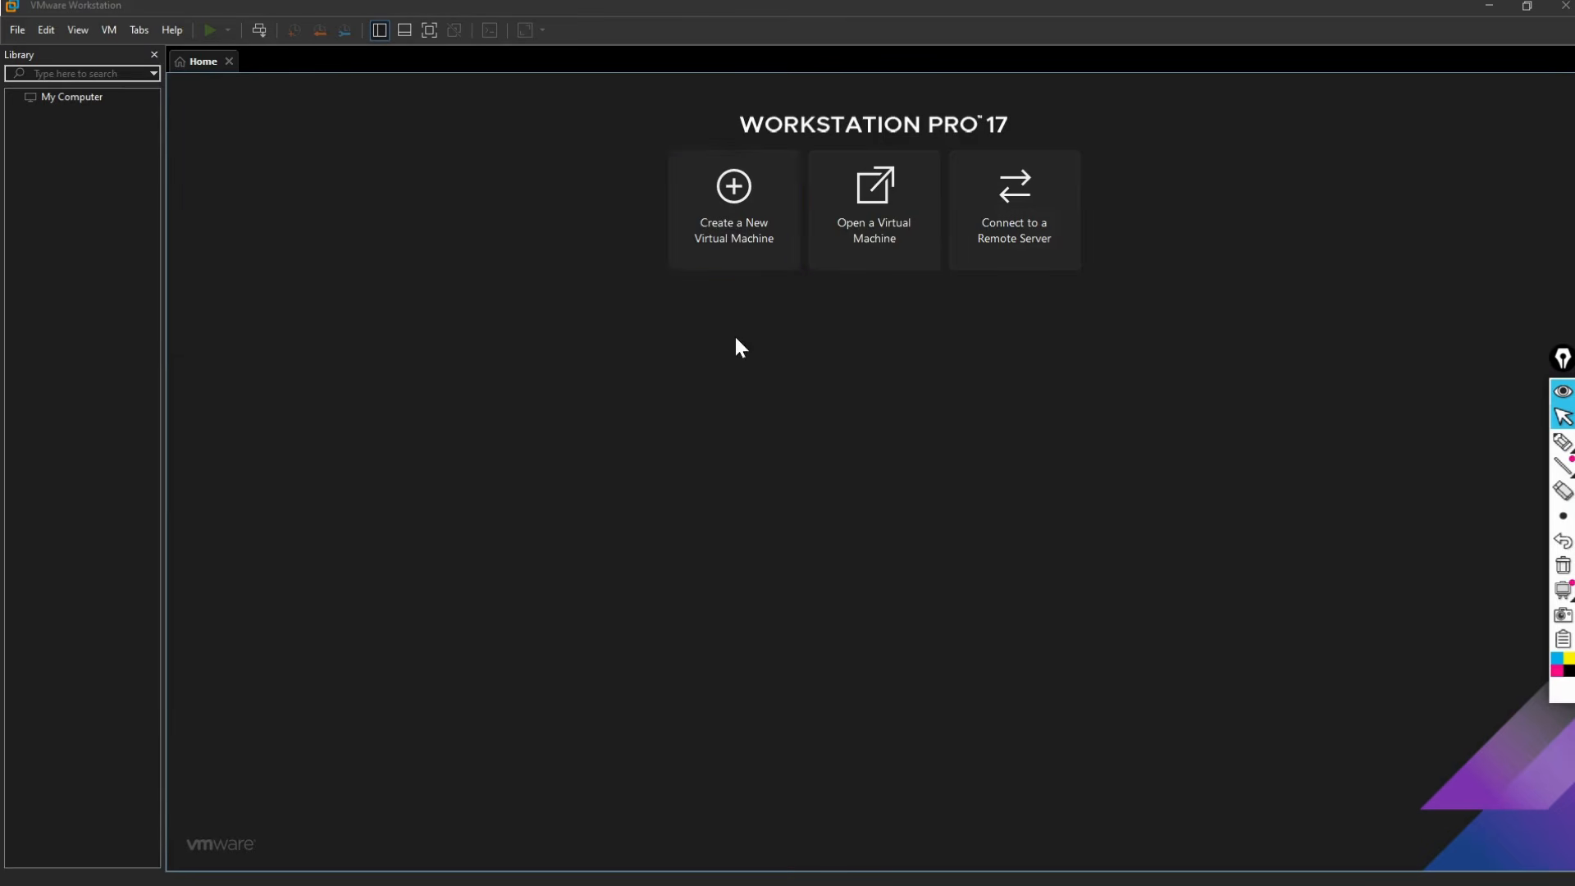
Step: Create a Typical VM named EVE-NG, guest OS Other, OS installed later, with a 100 GB disk
left_click(730, 227)
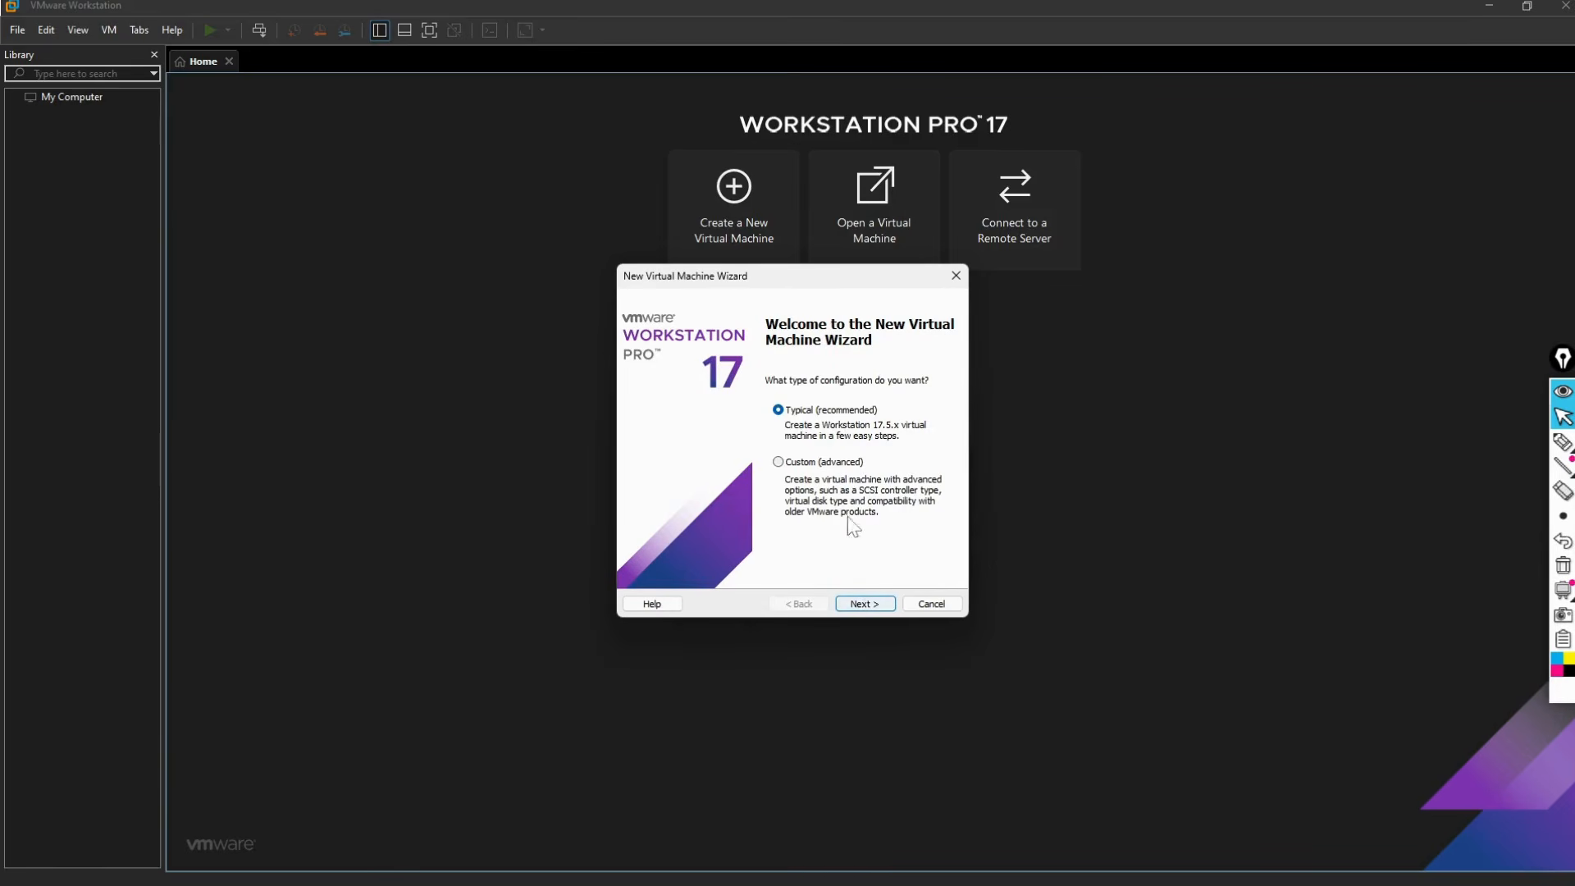
left_click(857, 604)
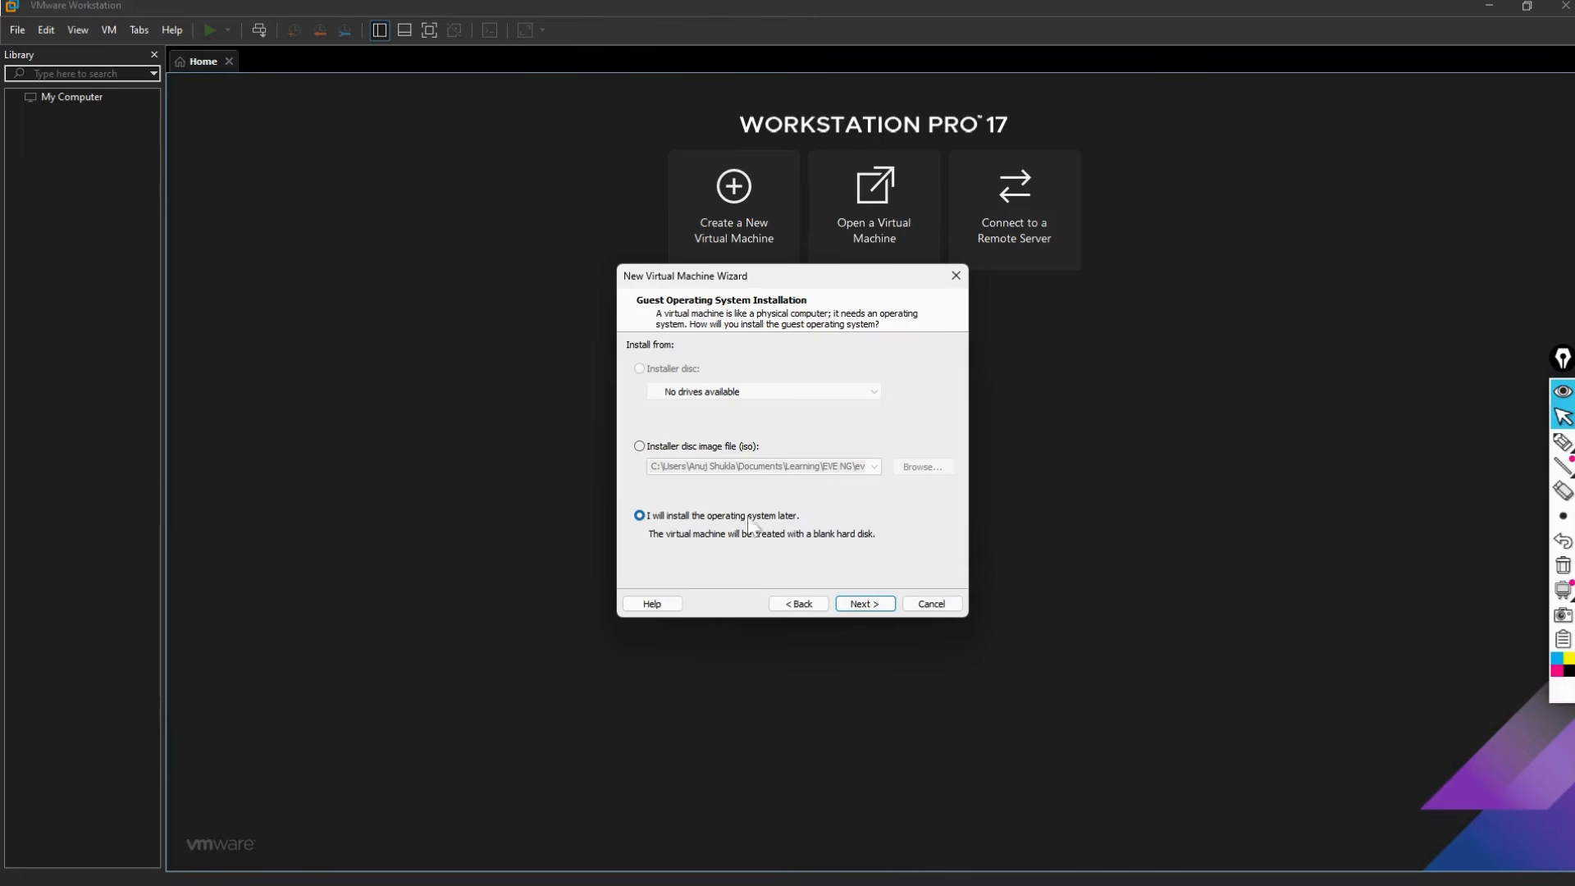
left_click(863, 605)
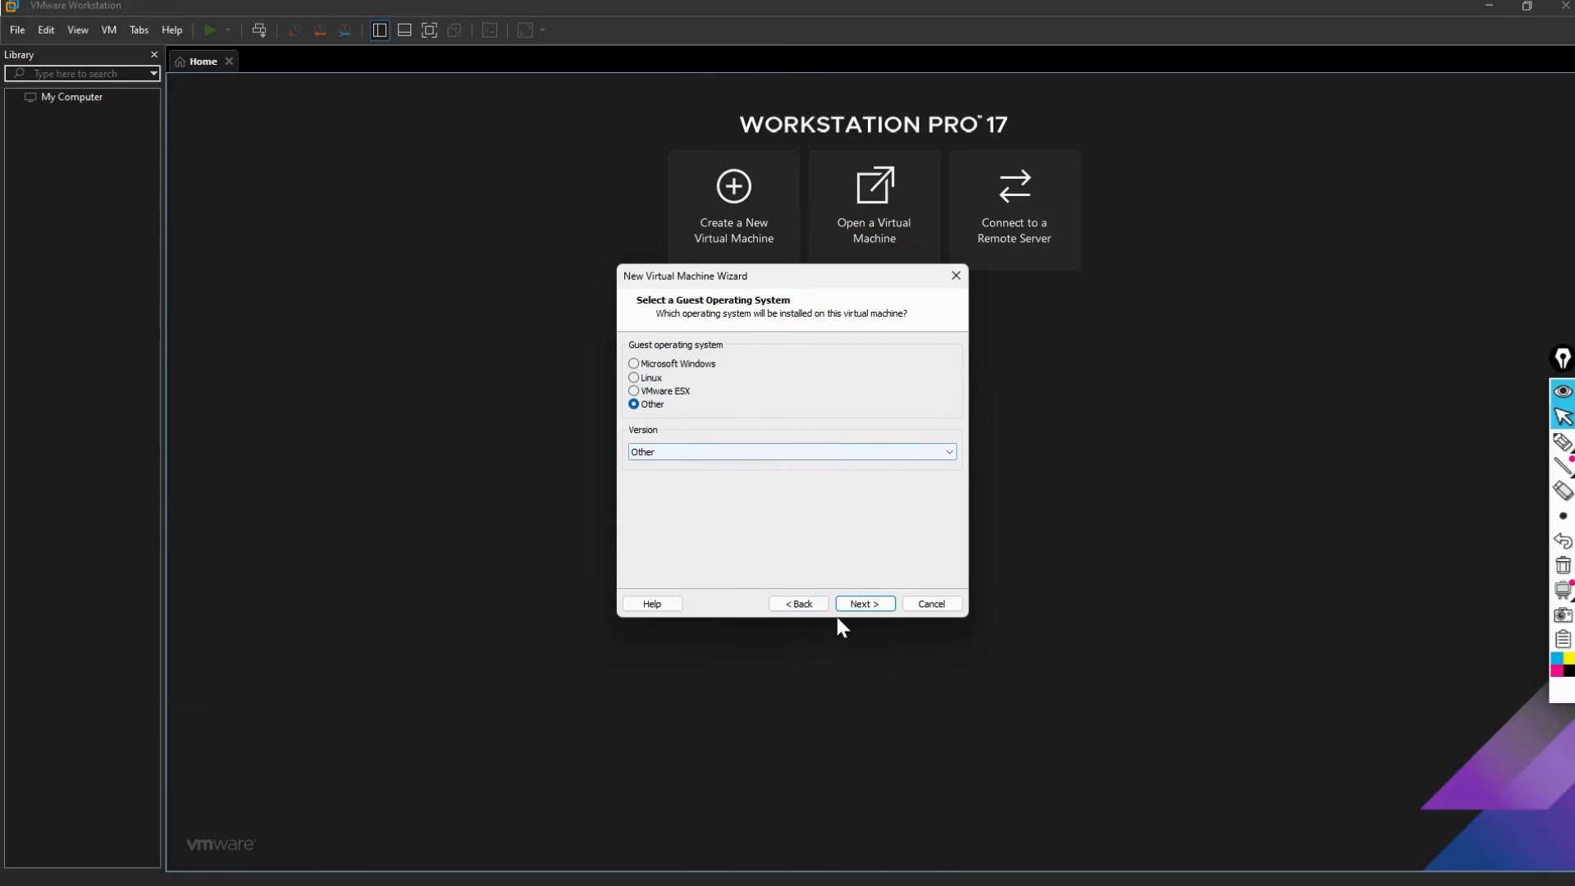
left_click(863, 603)
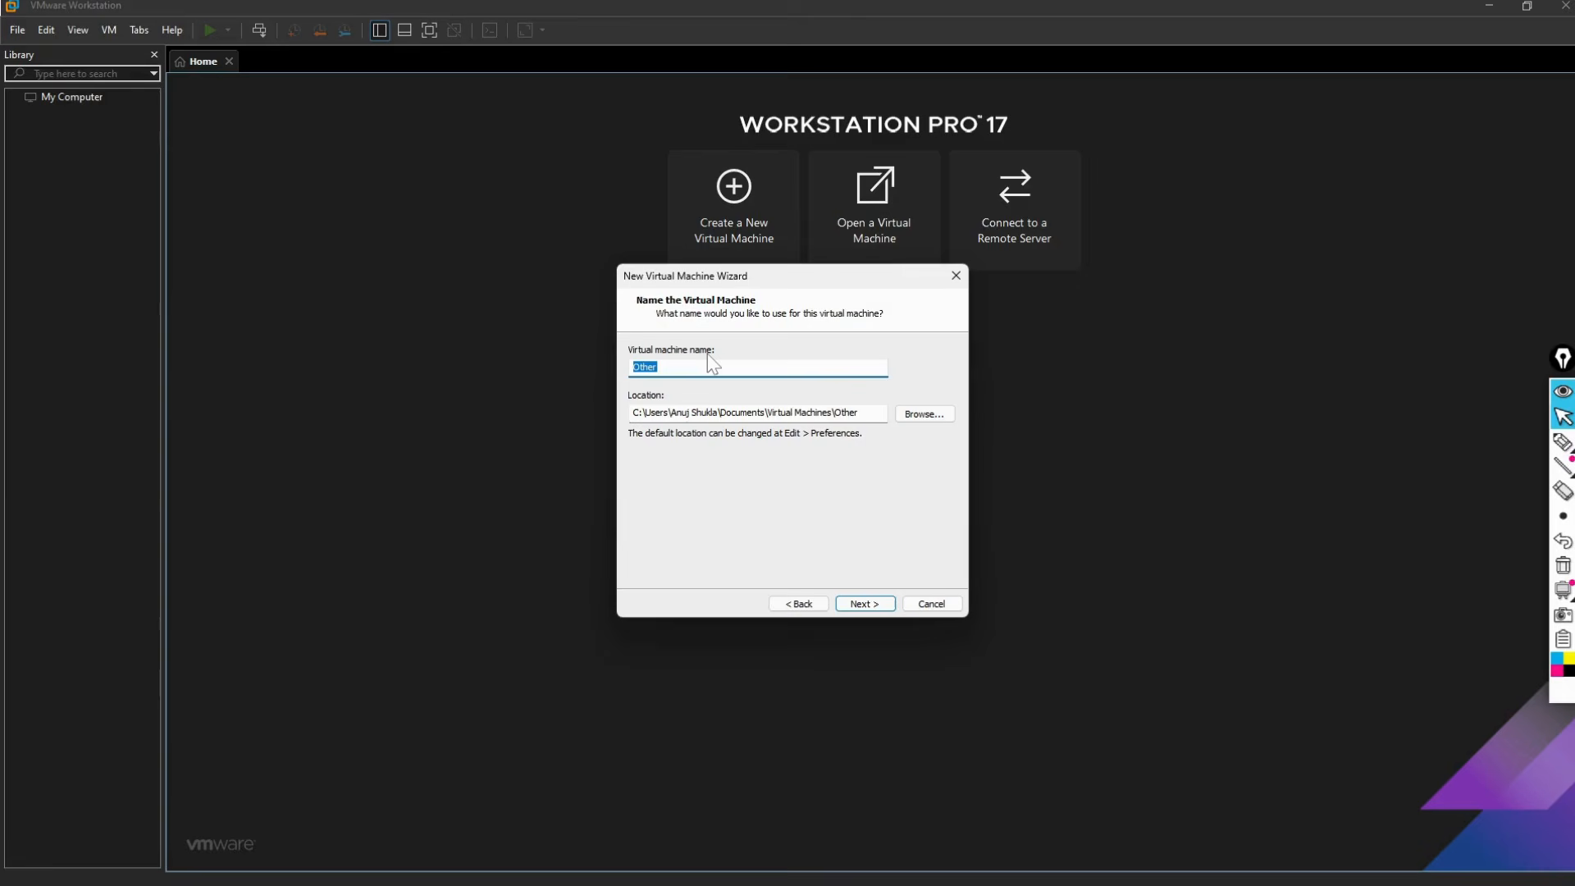
type("EVE-NG")
left_click(865, 603)
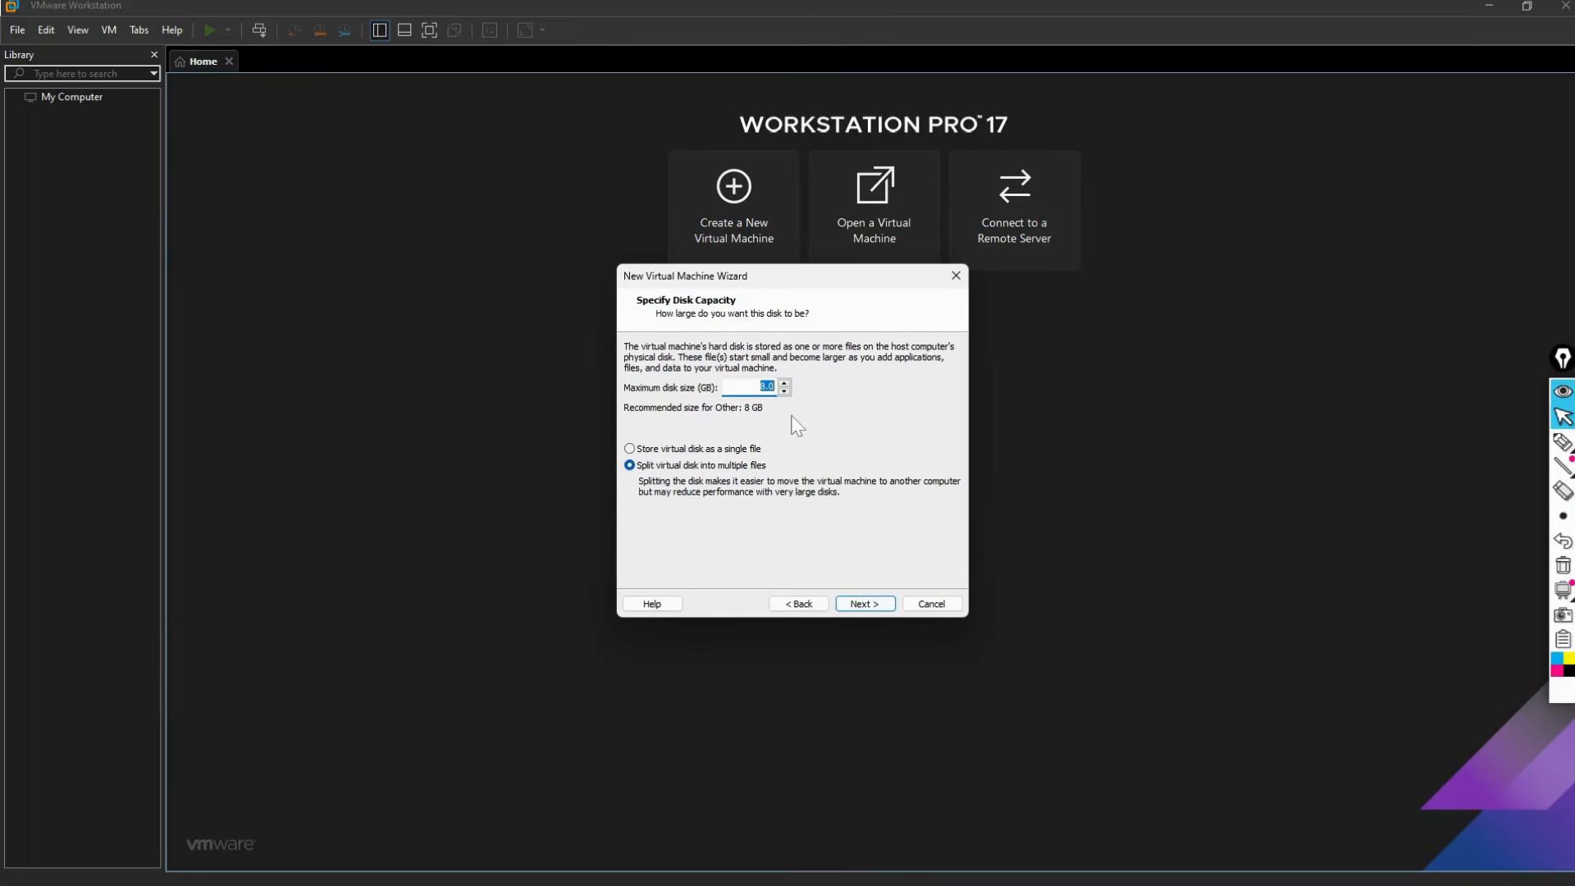
type("1000")
left_click(874, 603)
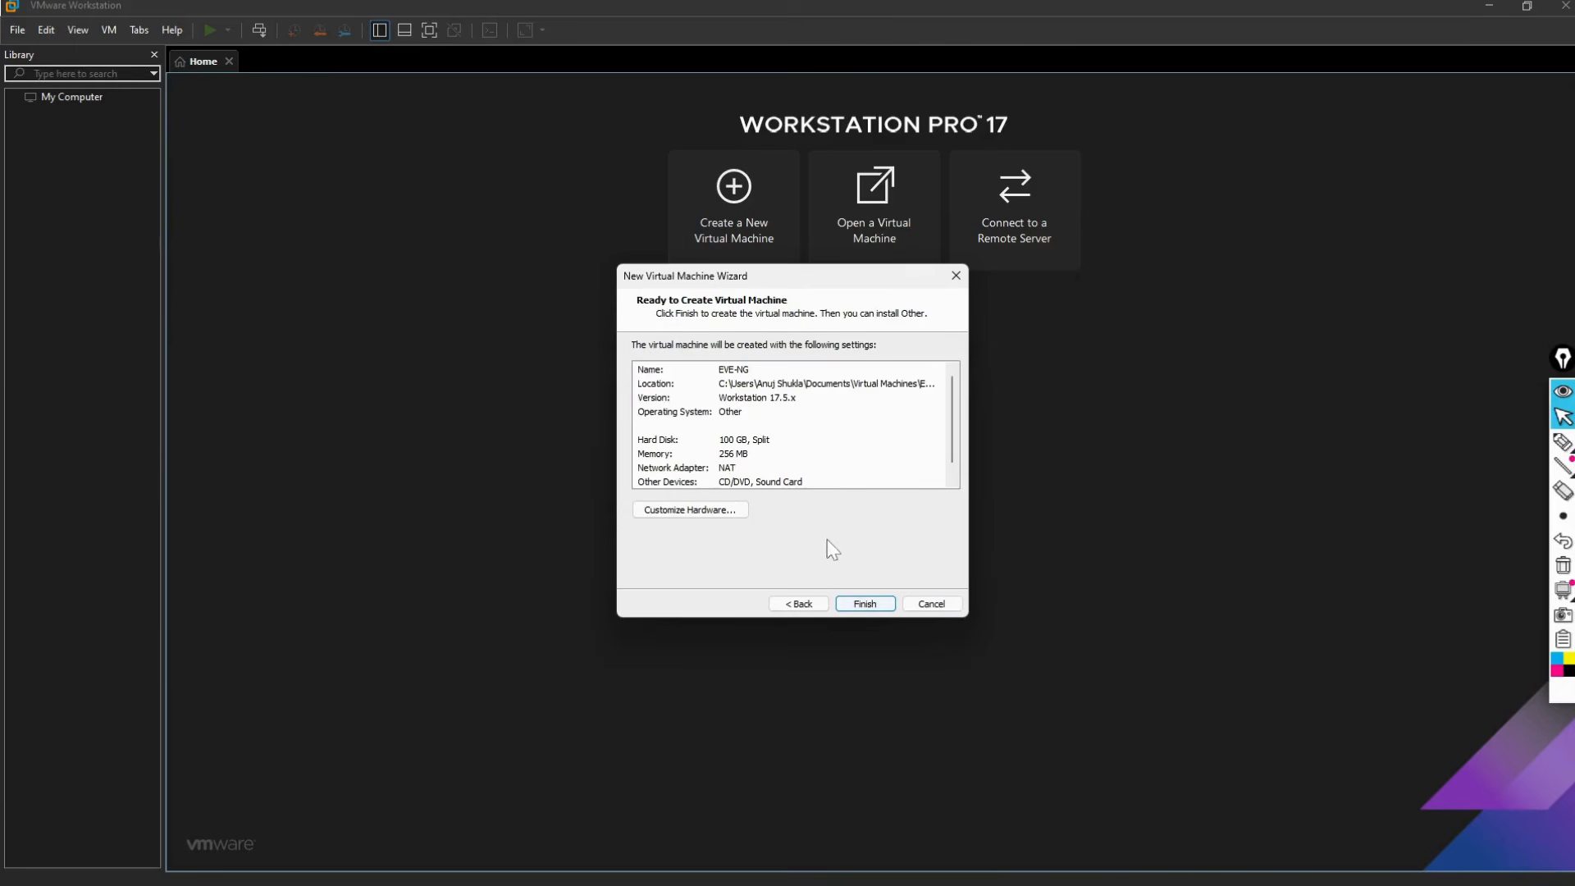
left_click(731, 509)
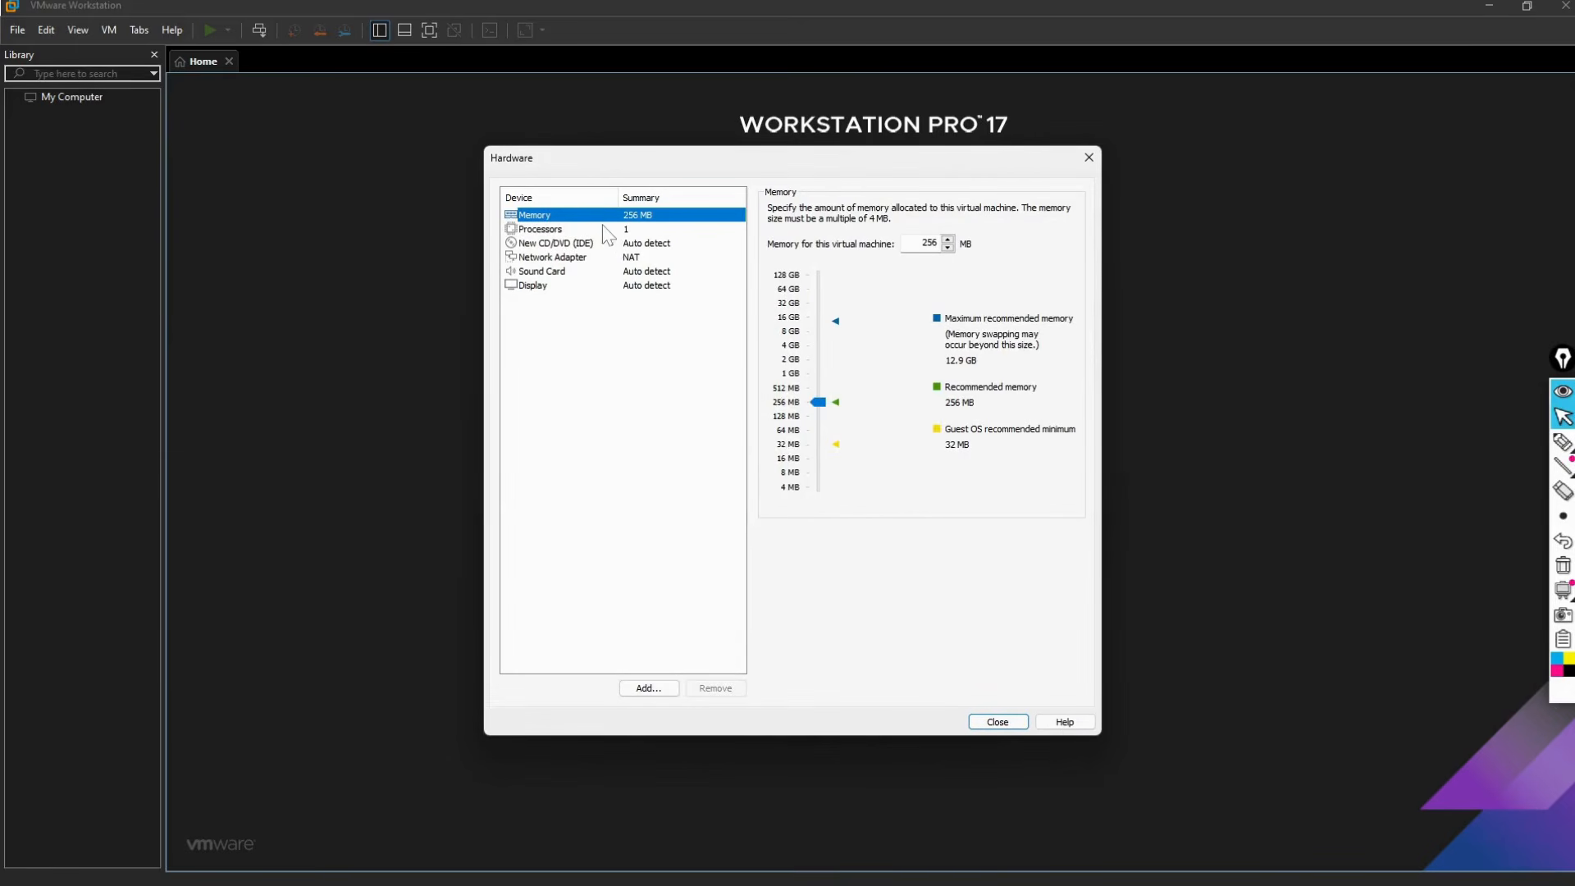
Step: Give the EVE-NG VM 8192 MB memory, 2 processors × 4 cores, VT-x/EPT and performance counters
double_click(929, 243)
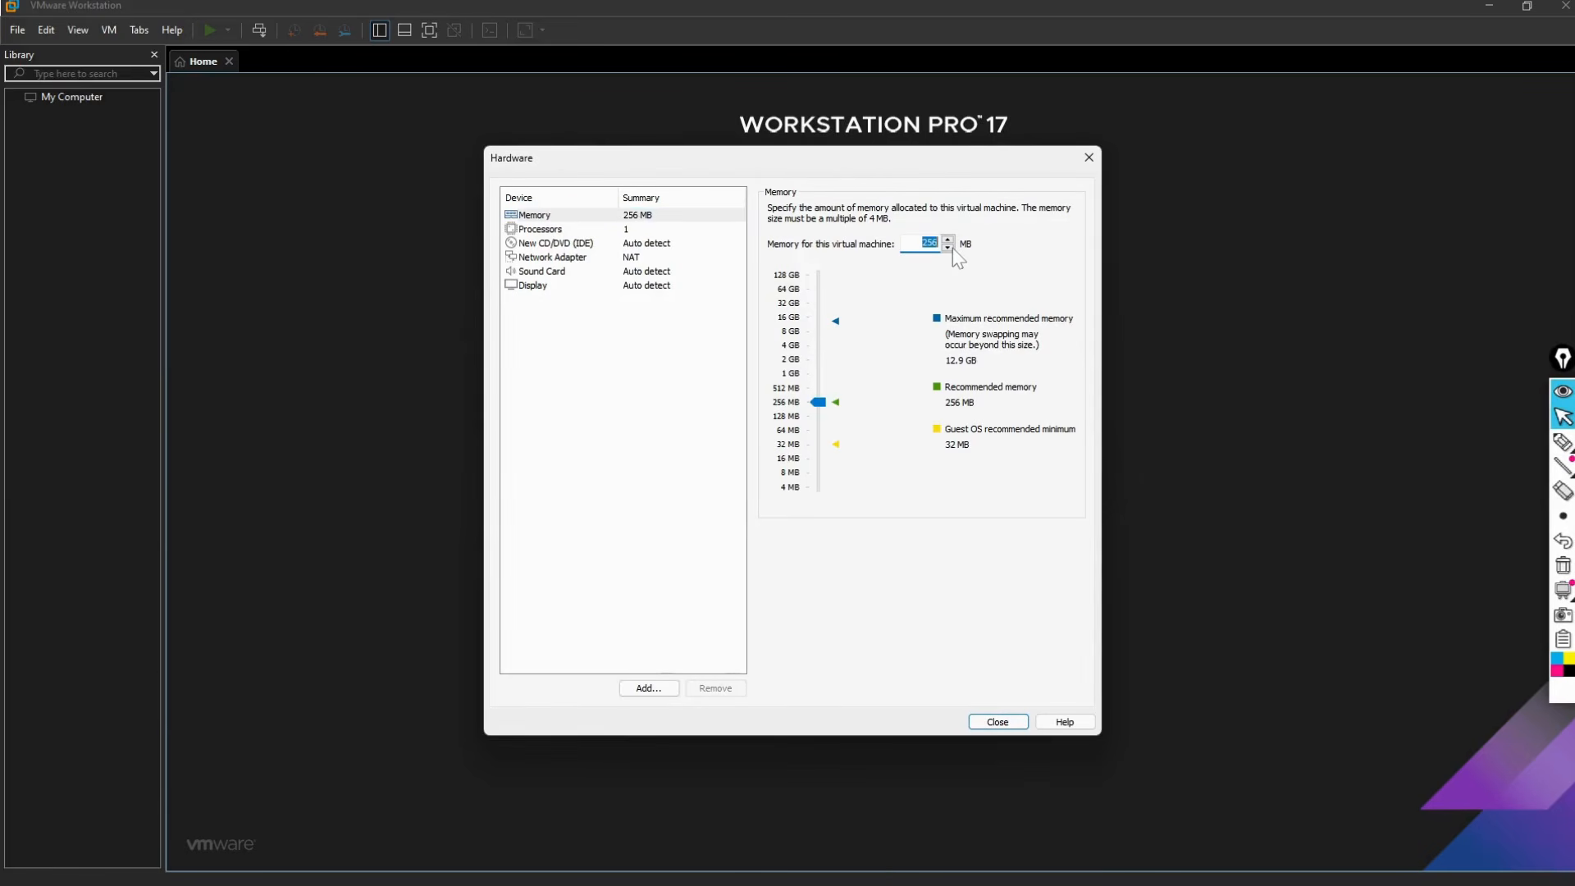
type("8192")
left_click(581, 229)
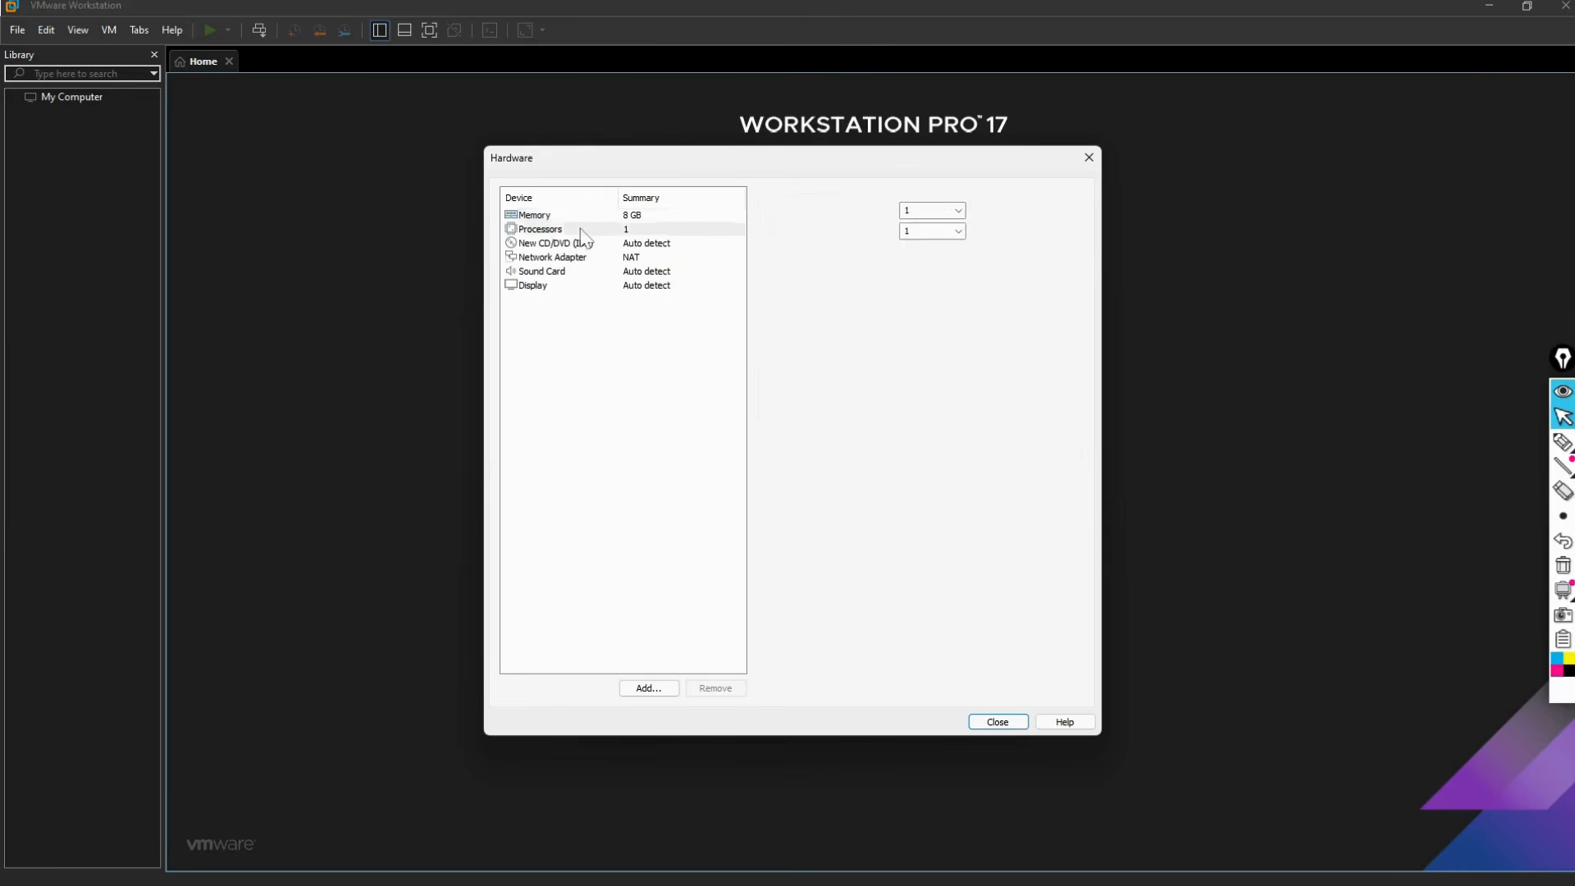
left_click(910, 210)
left_click(958, 210)
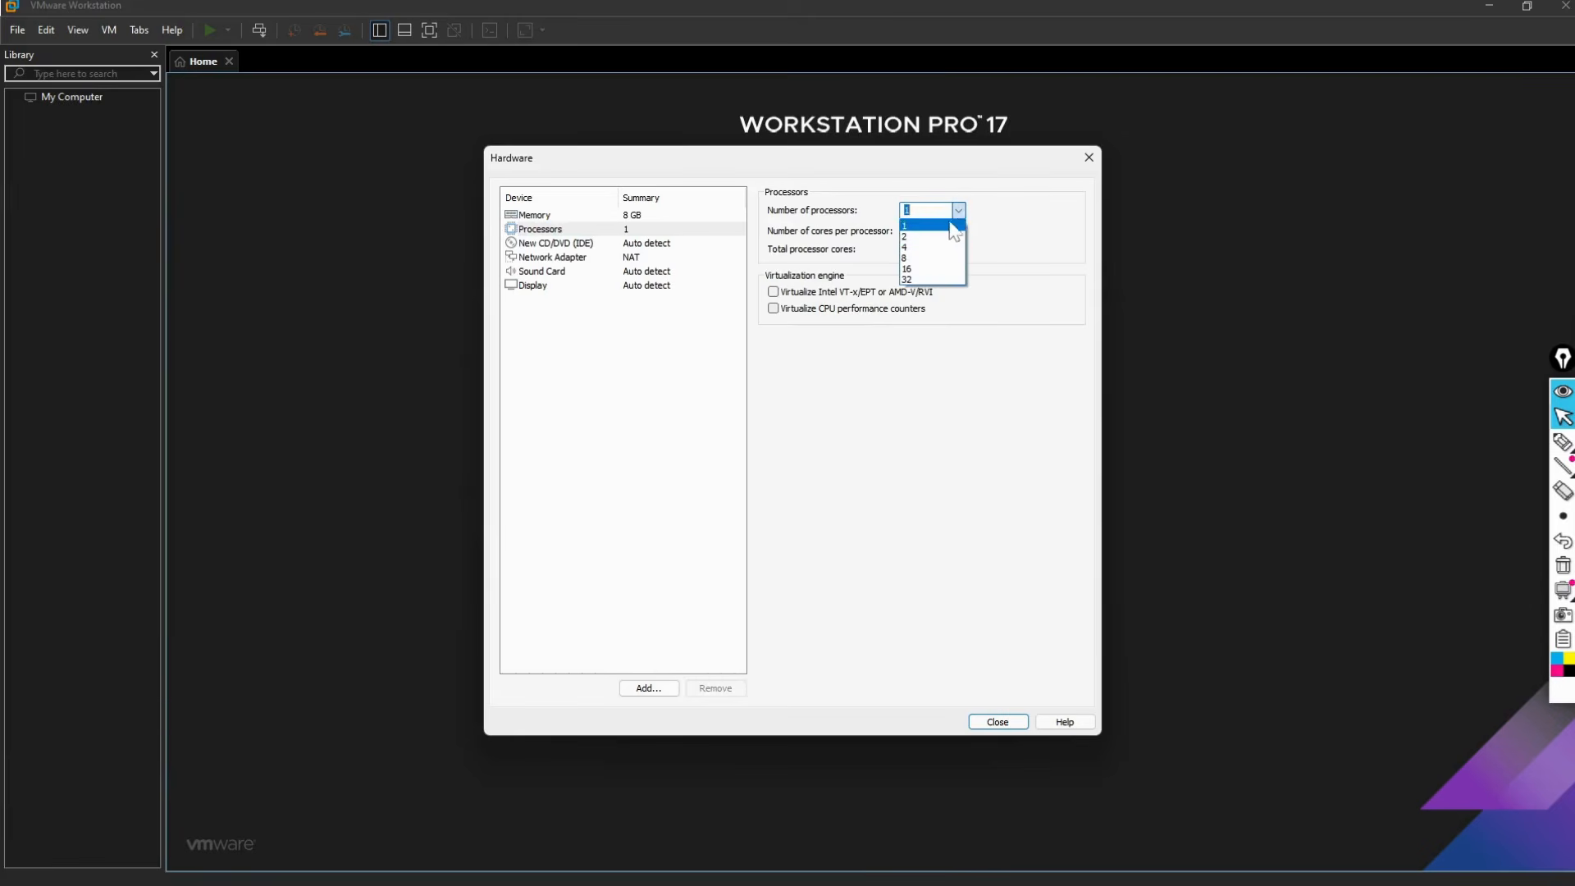
left_click(926, 236)
left_click(958, 231)
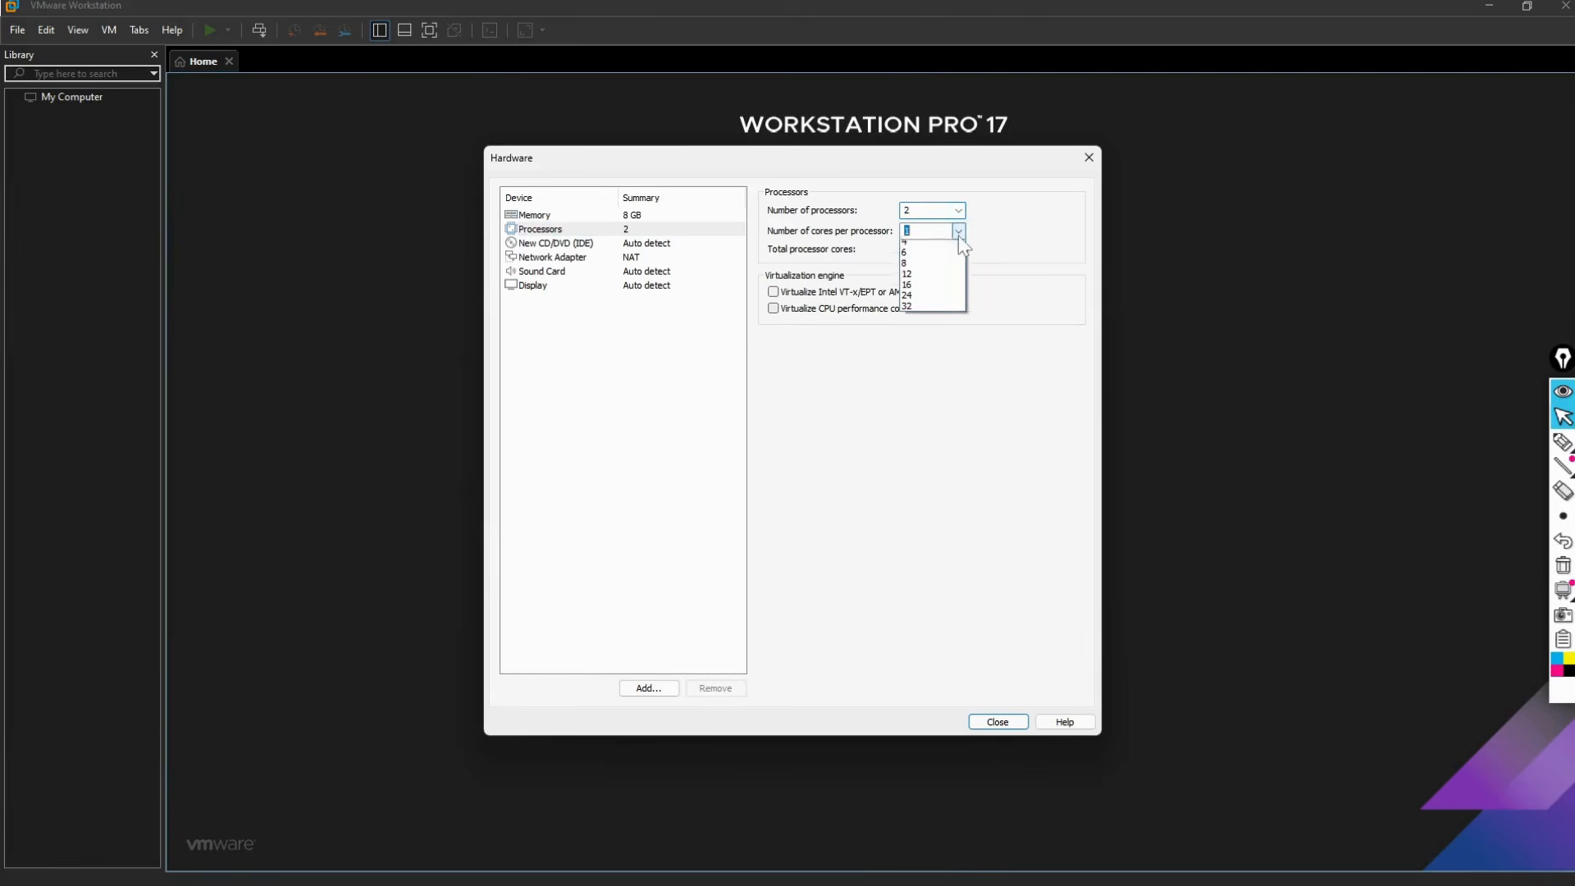
left_click(927, 279)
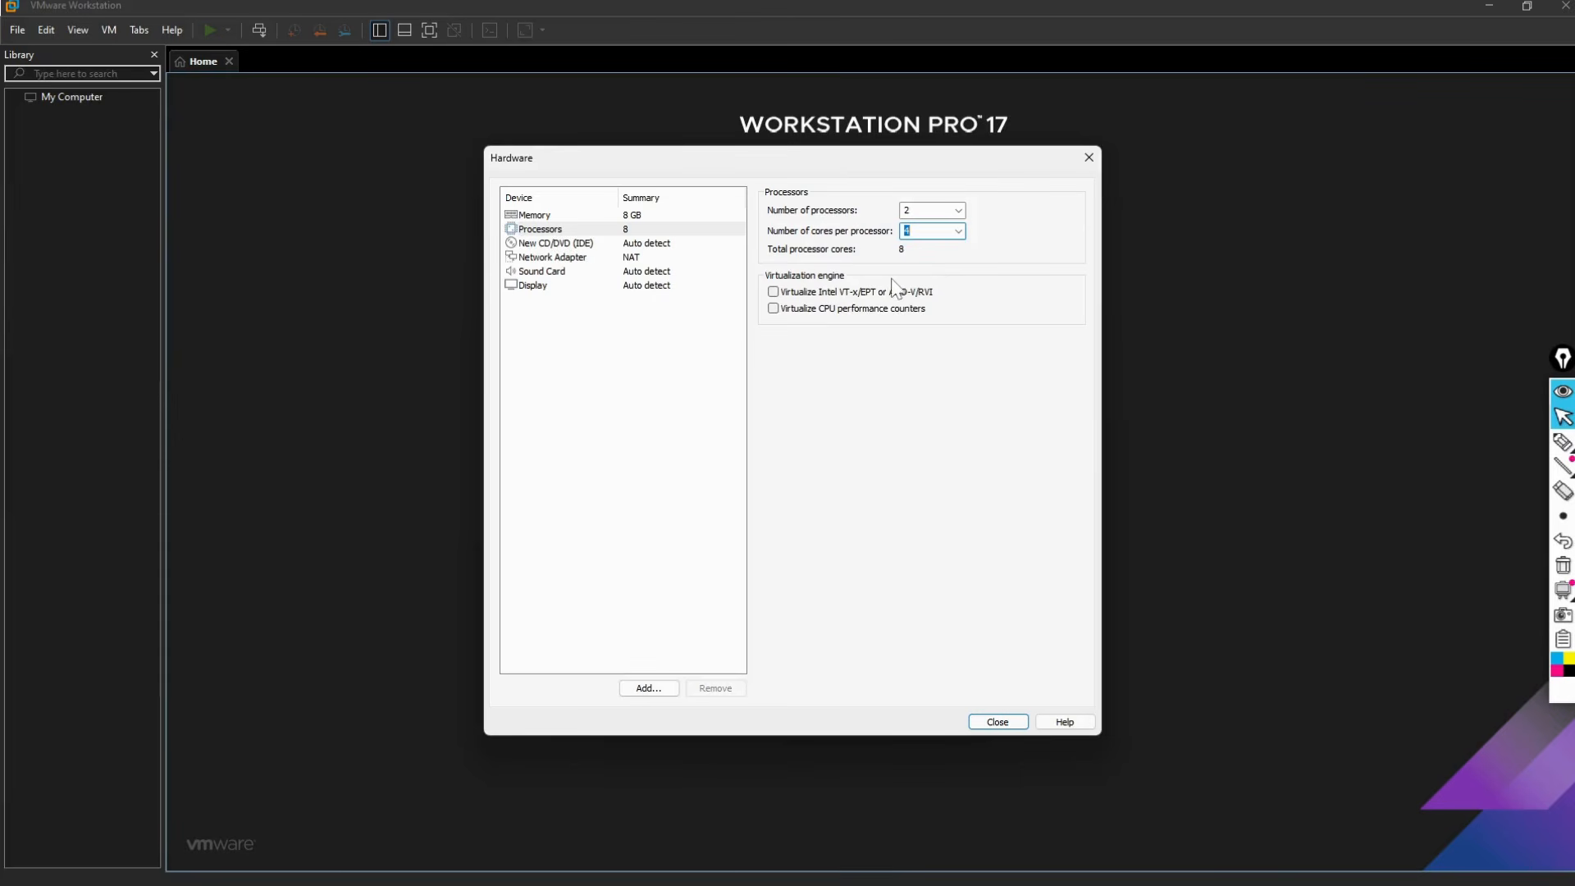
left_click(783, 293)
left_click(780, 311)
Step: Attach eve-ce-prod-6.0.1-9-full.iso to the VM's CD/DVD drive and close the Hardware dialog
left_click(588, 244)
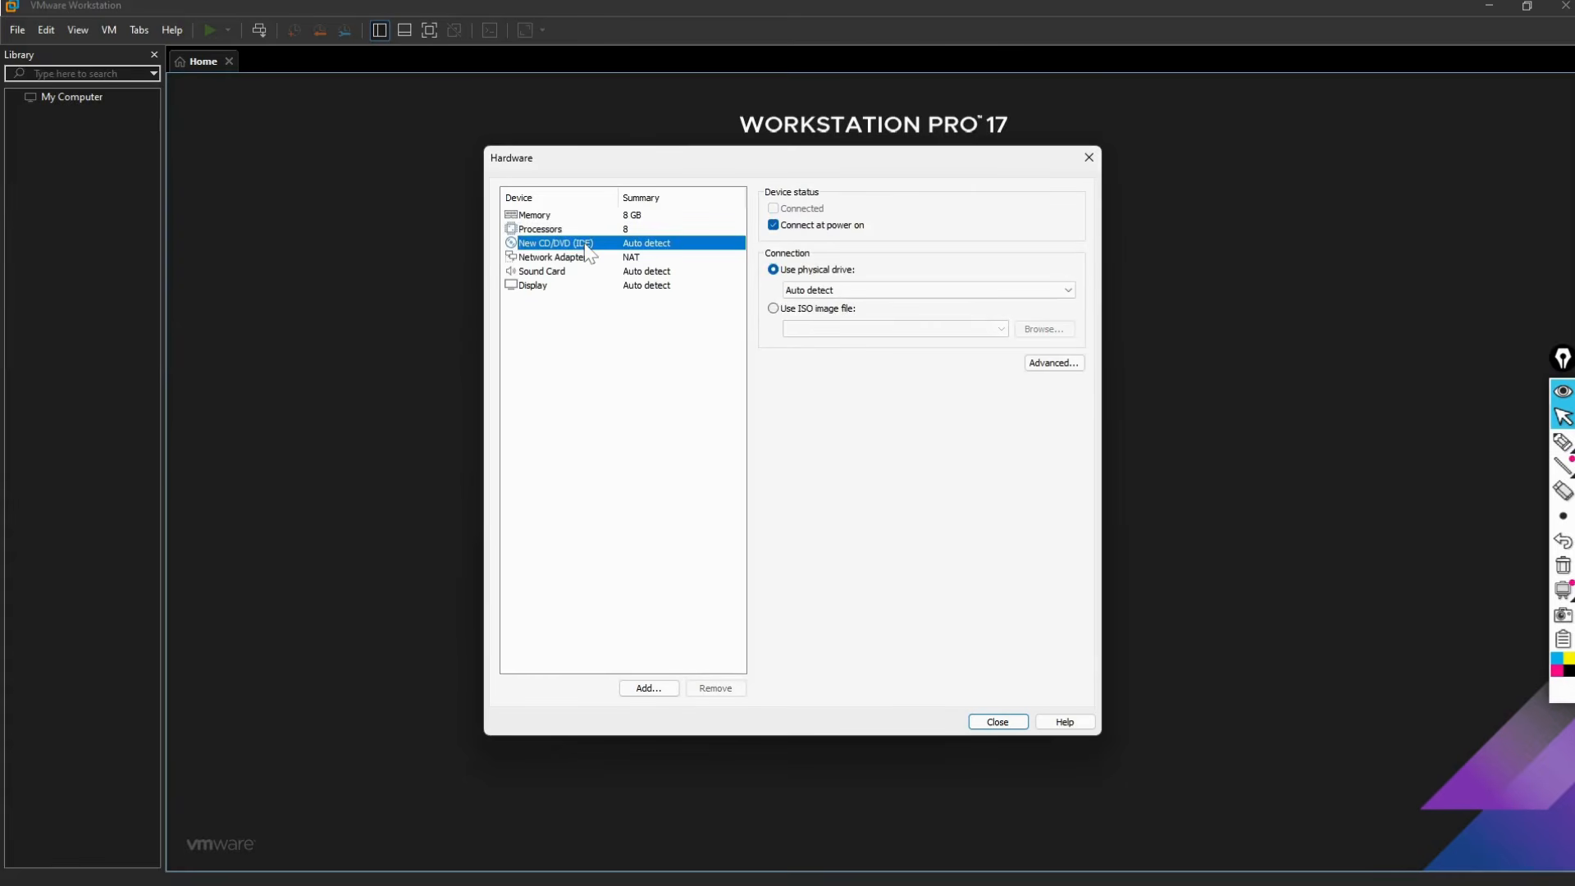
left_click(772, 308)
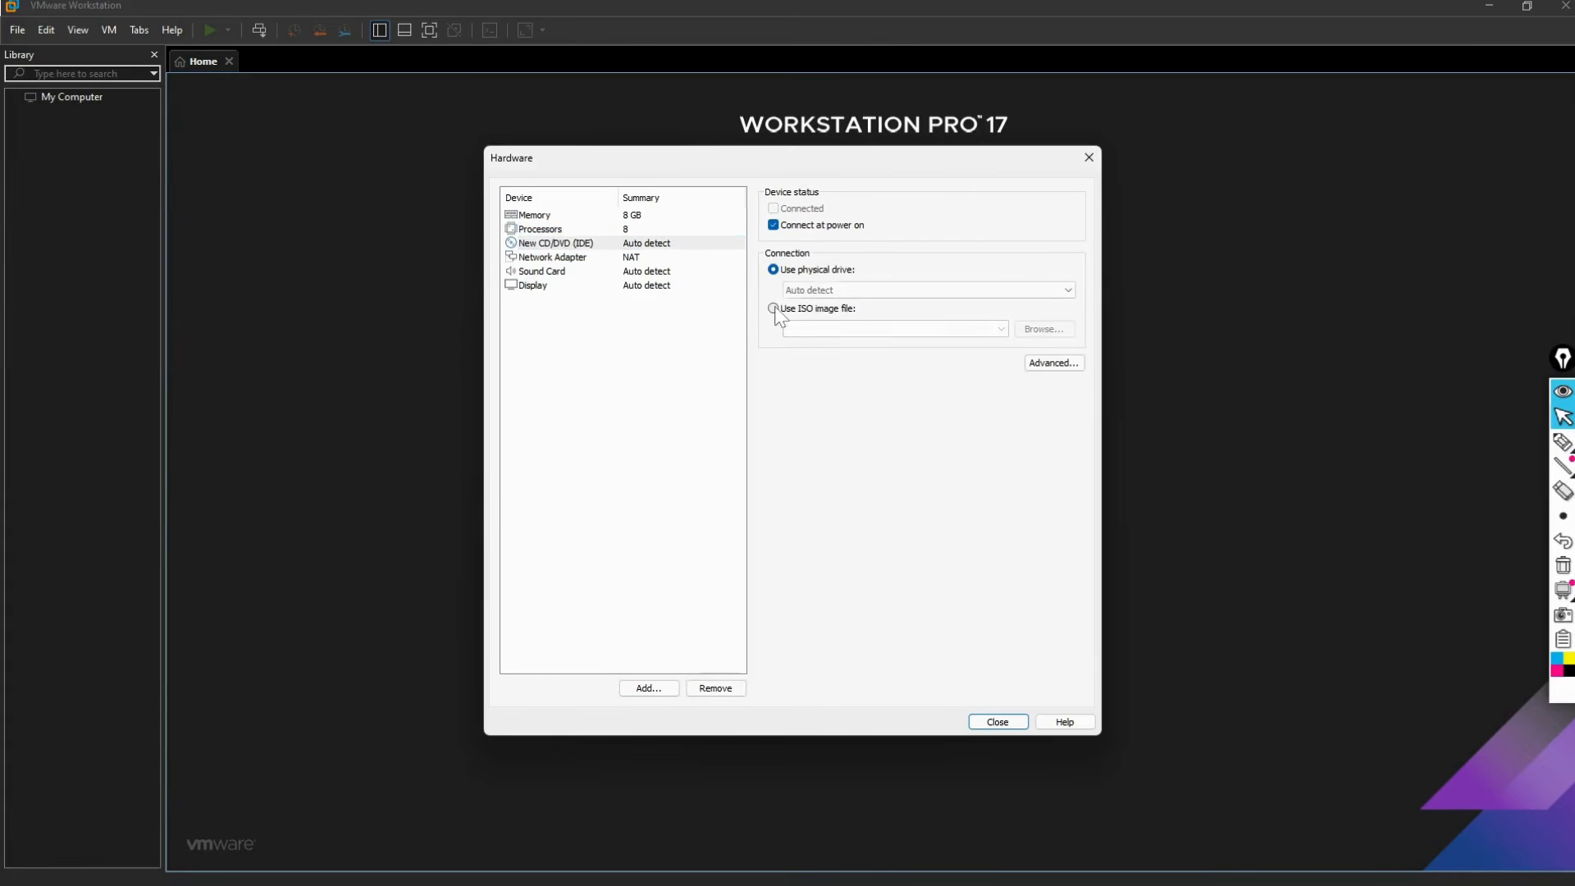
left_click(1044, 328)
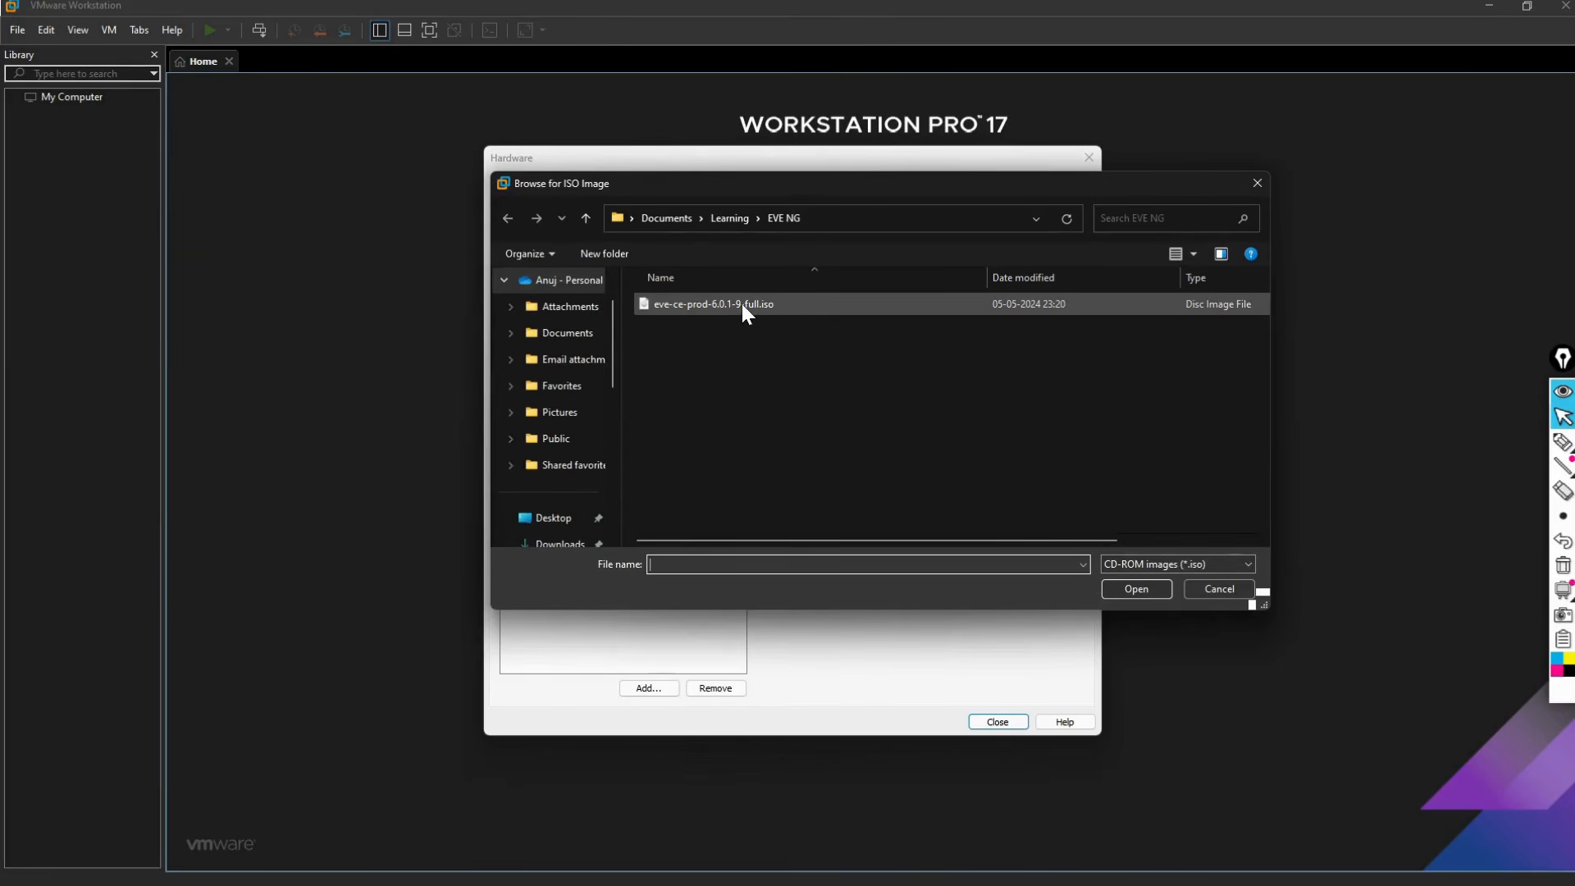
left_click(741, 304)
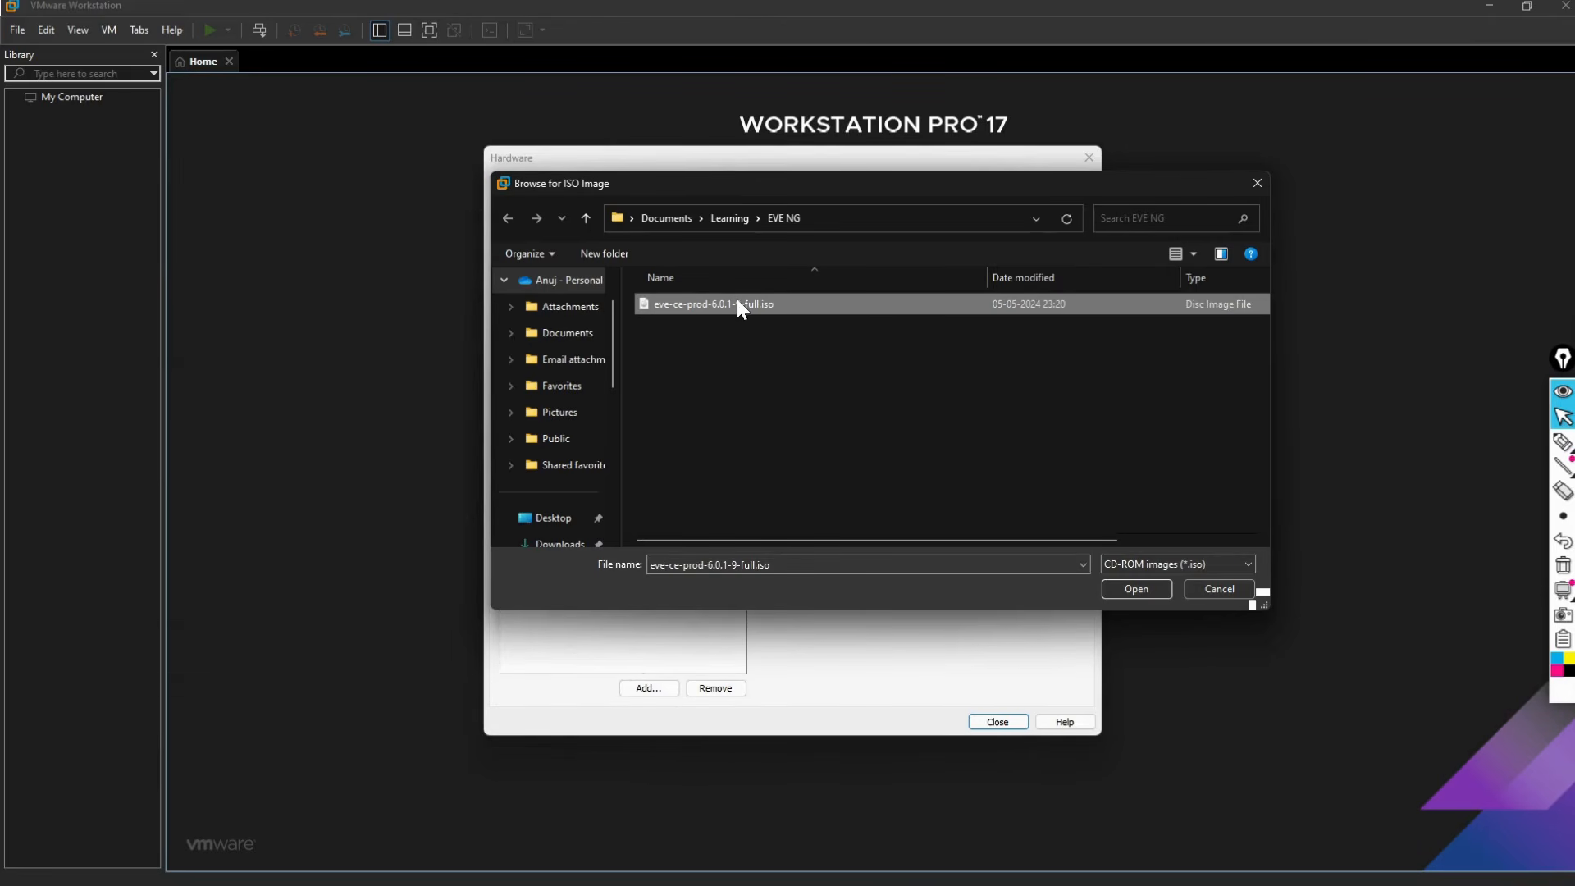
left_click(1132, 584)
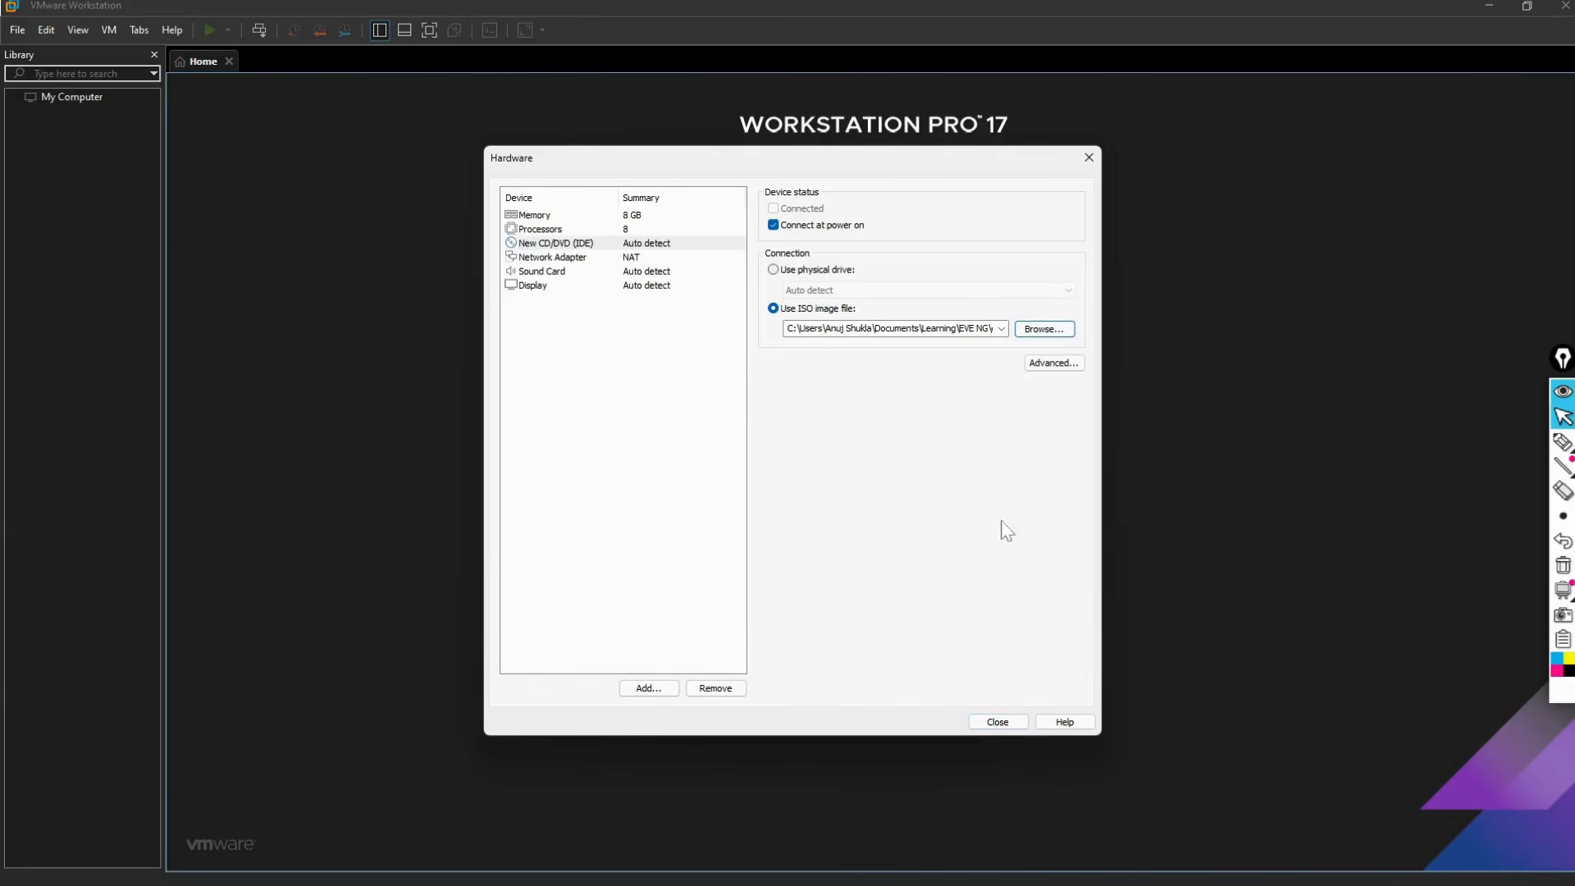
left_click(589, 259)
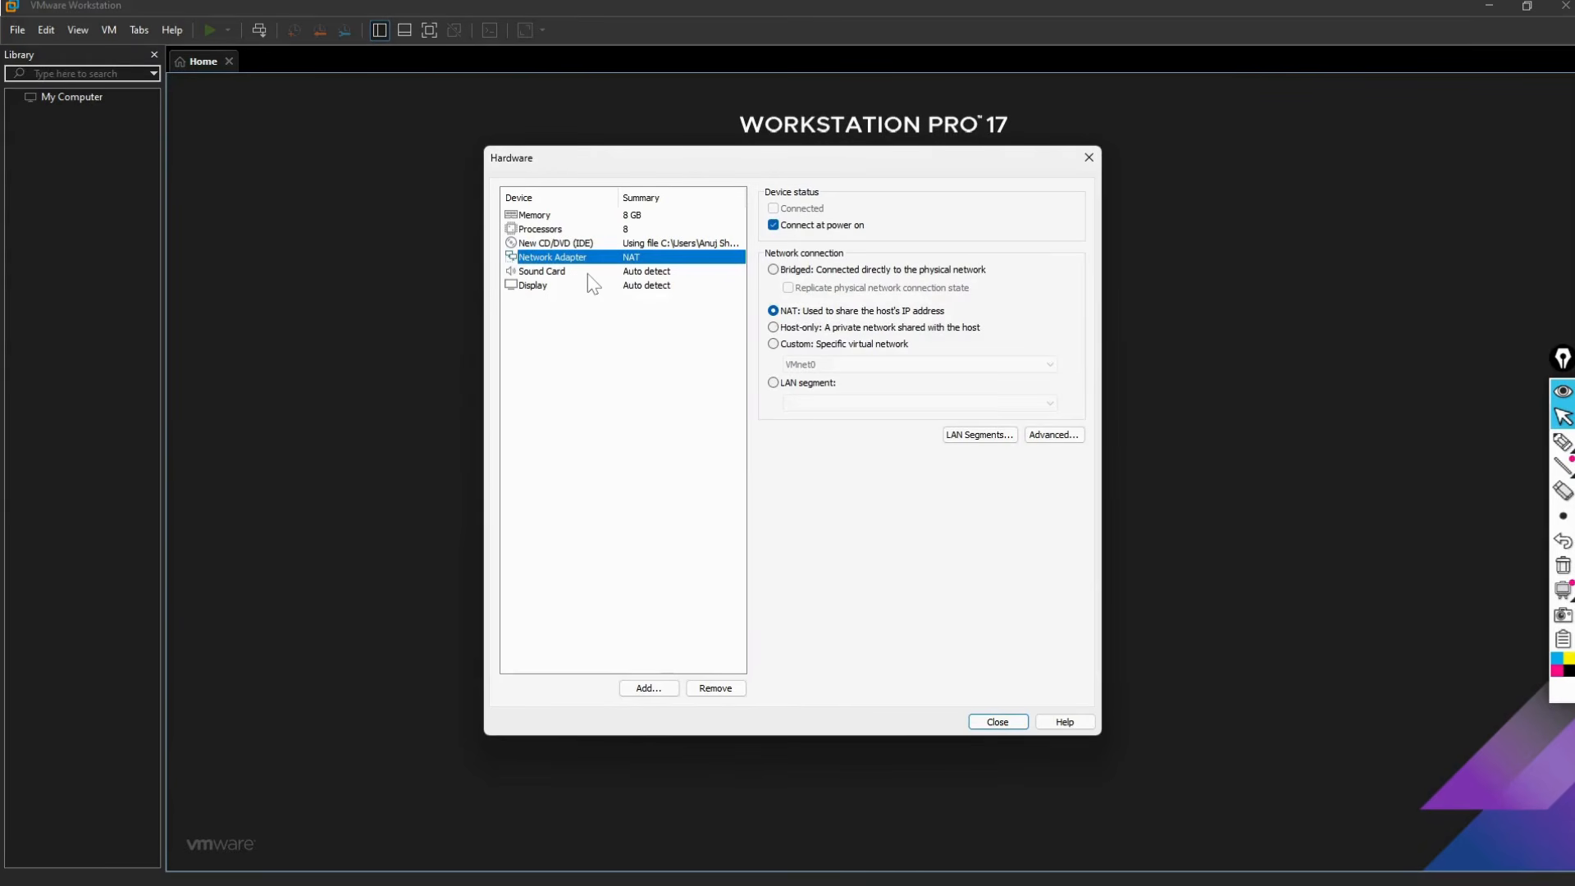
key("Down")
key("Down")
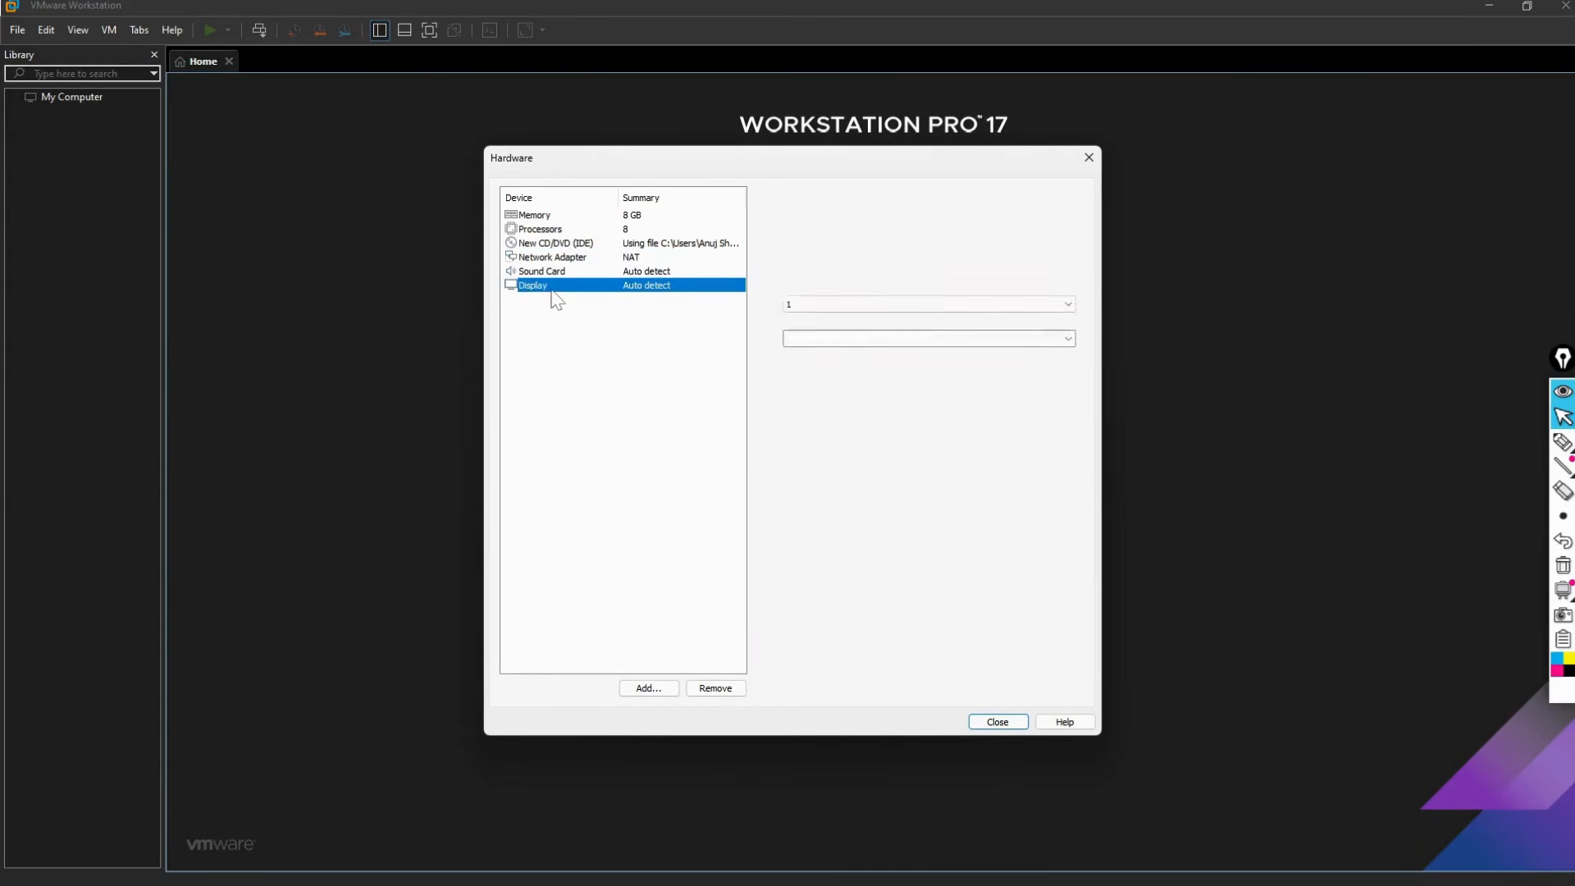
left_click(1001, 724)
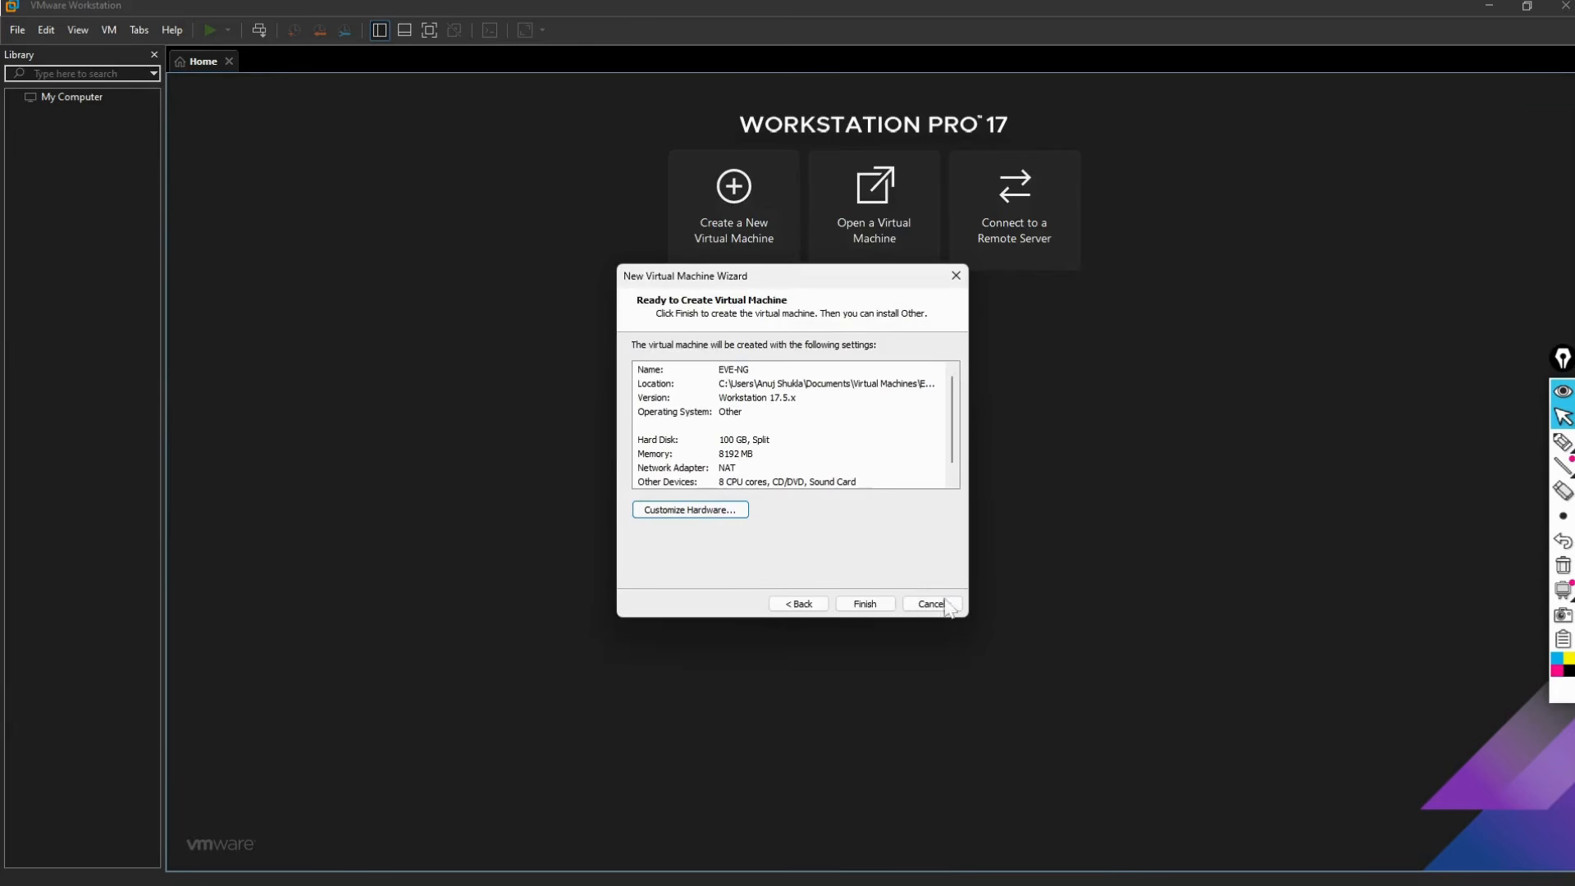
Step: Finish the wizard to create the EVE-NG VM and power it on
left_click(884, 606)
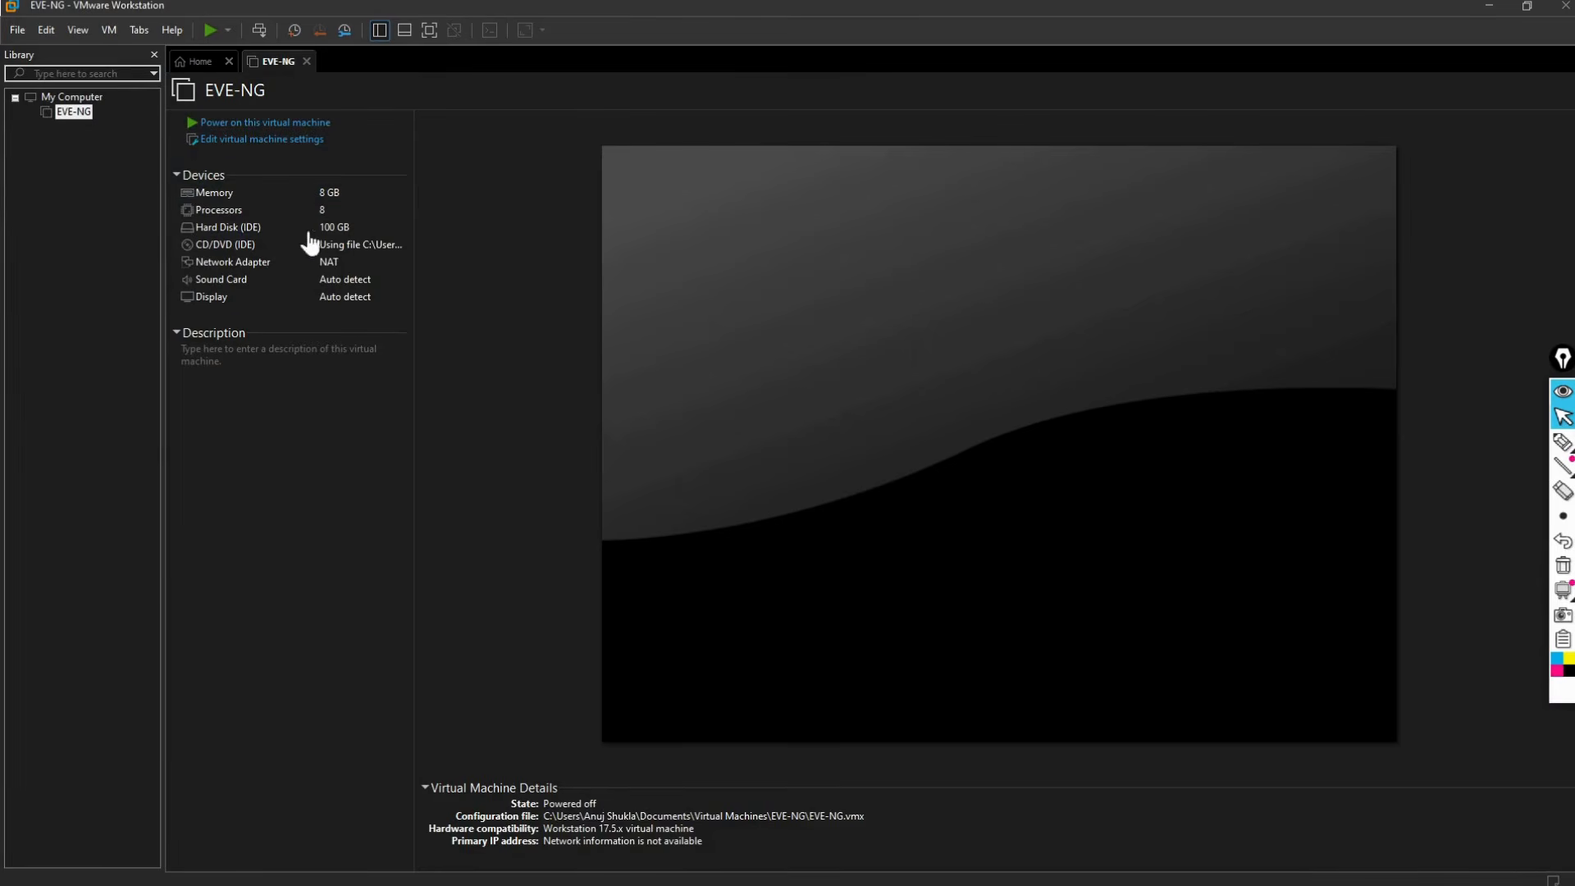
left_click(211, 31)
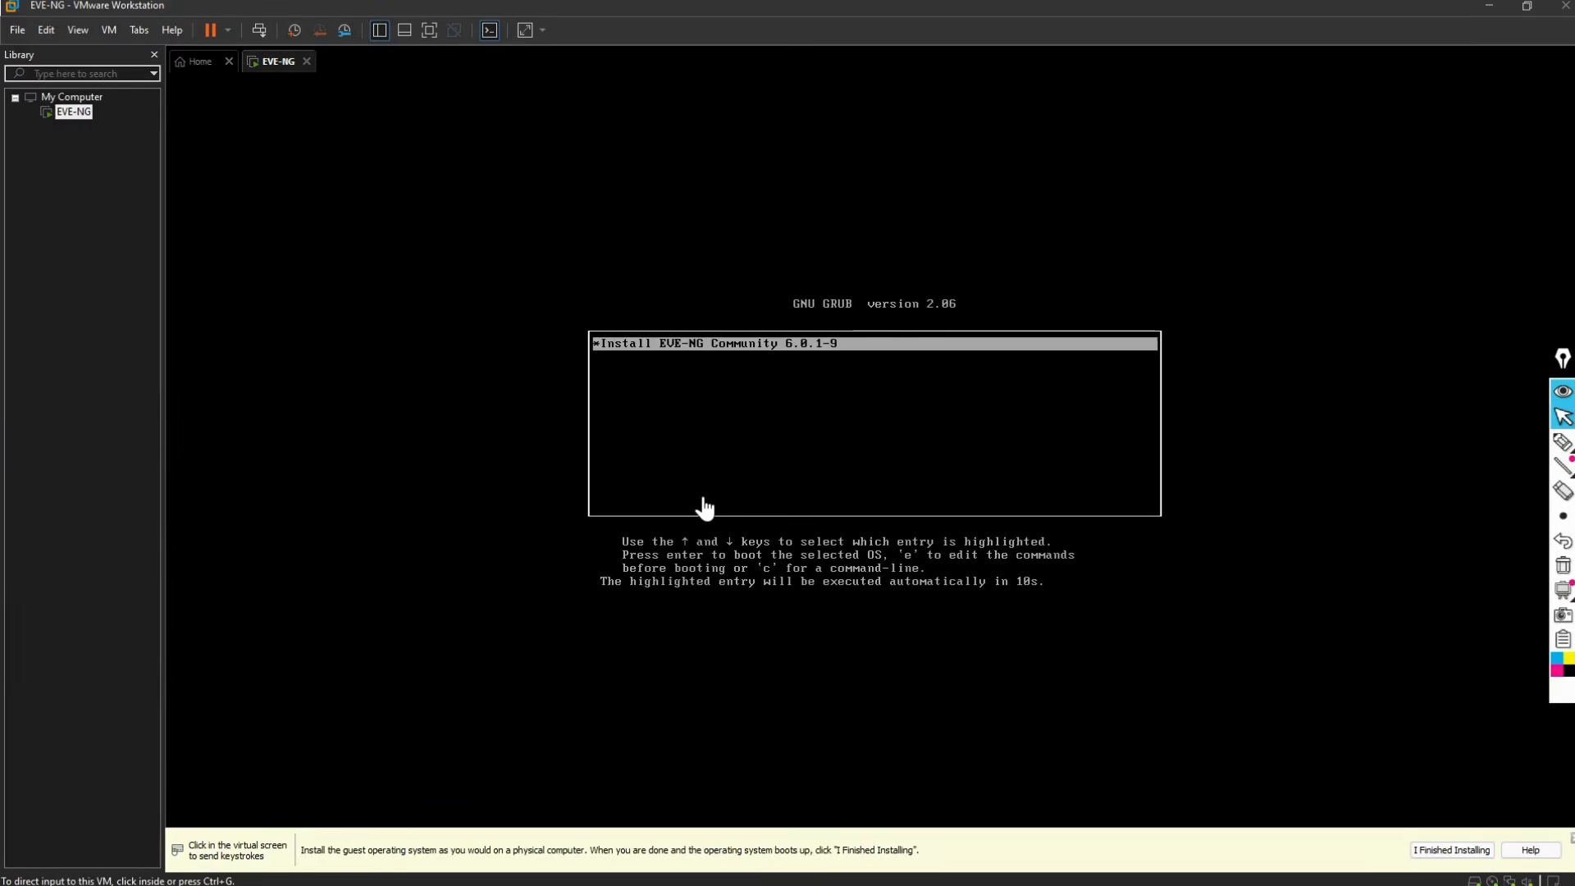
Step: Boot the Install EVE-NG Community entry from the GRUB menu in the VM console
left_click(727, 355)
key("Return")
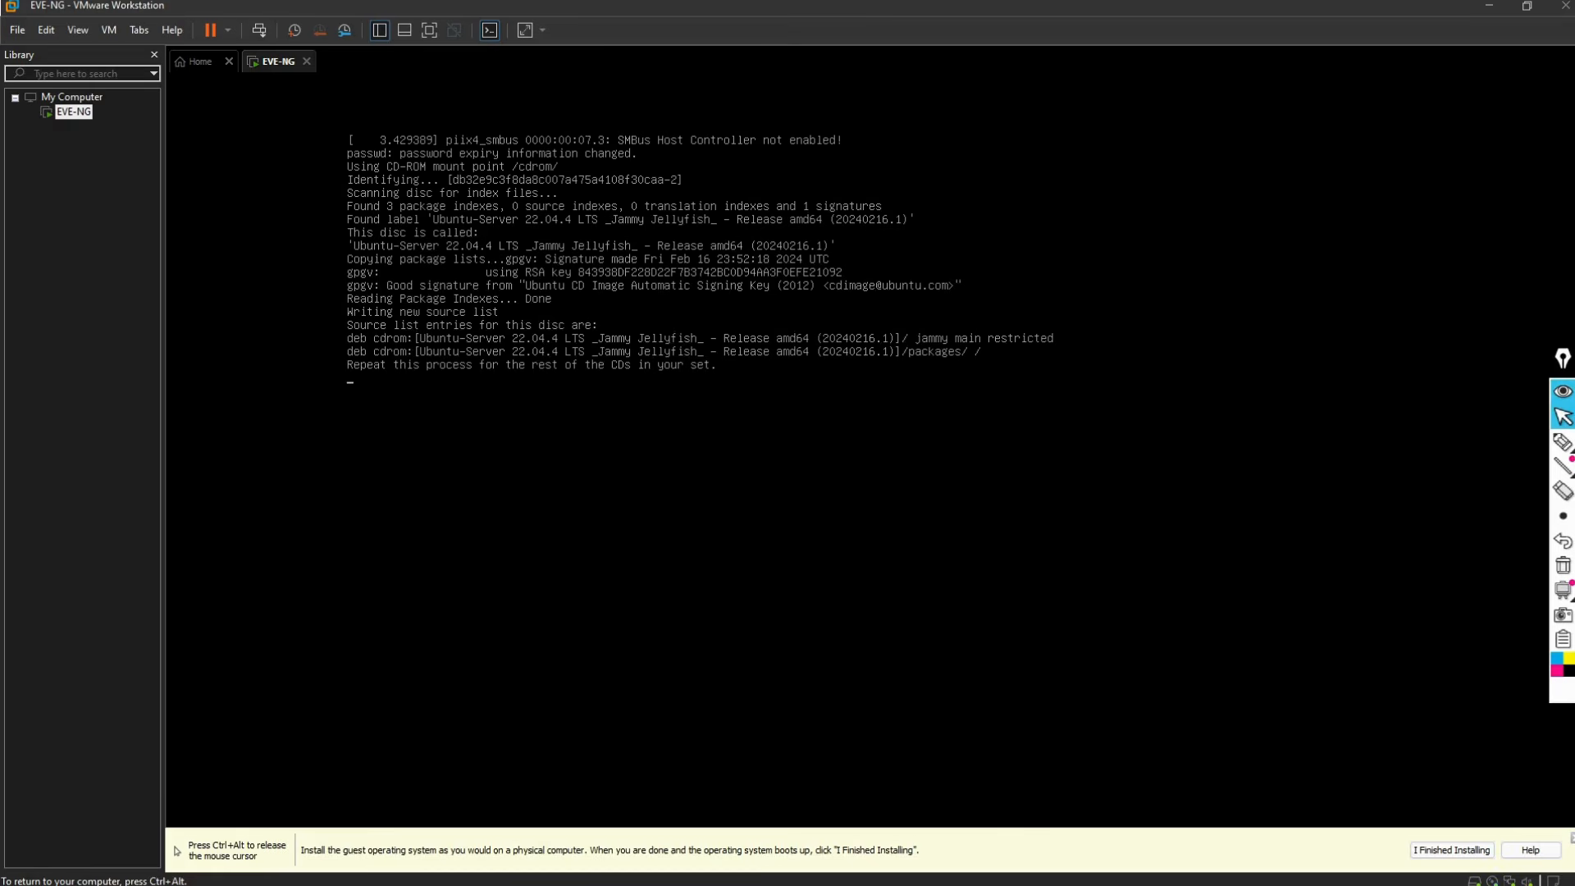
key("ctrl+alt")
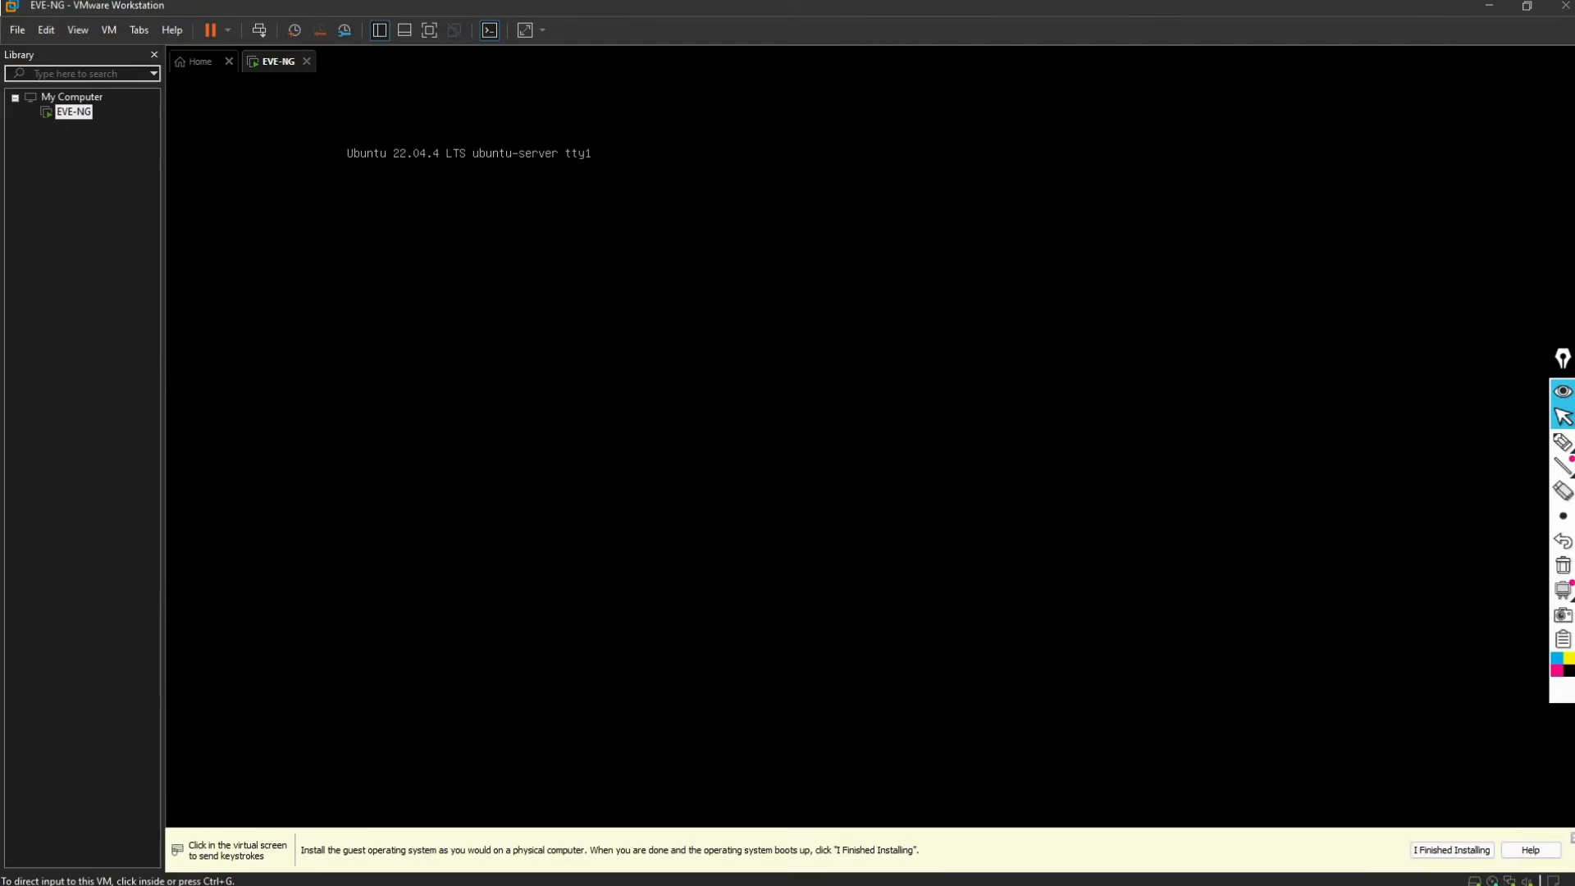
key("ctrl+g")
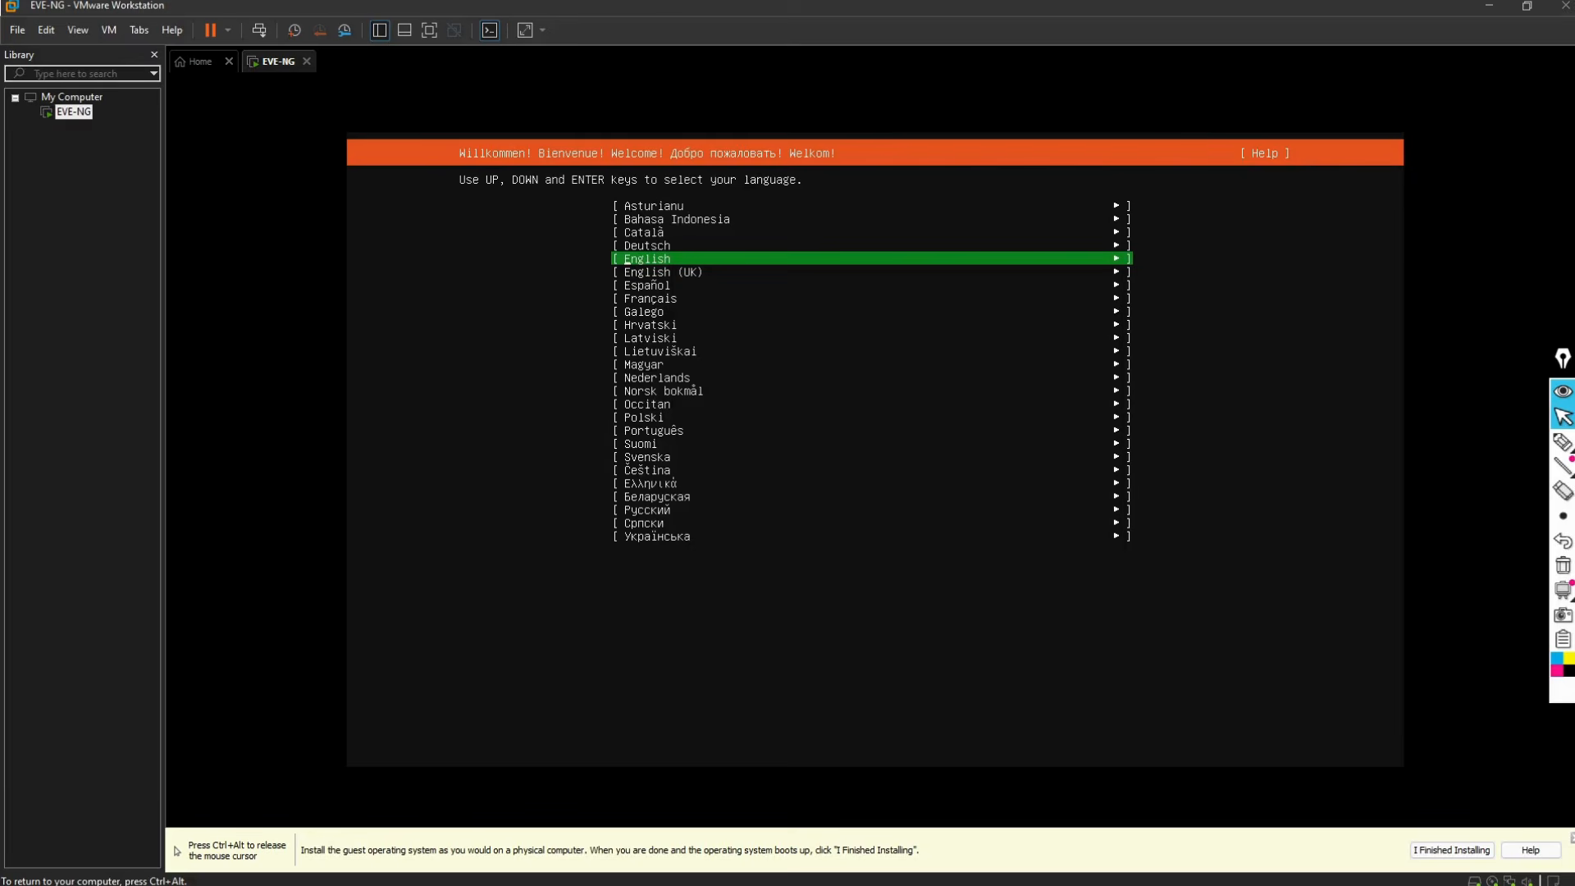
Step: Pick English and the English (US) keyboard, then confirm formatting the disk to start installing
key("Return")
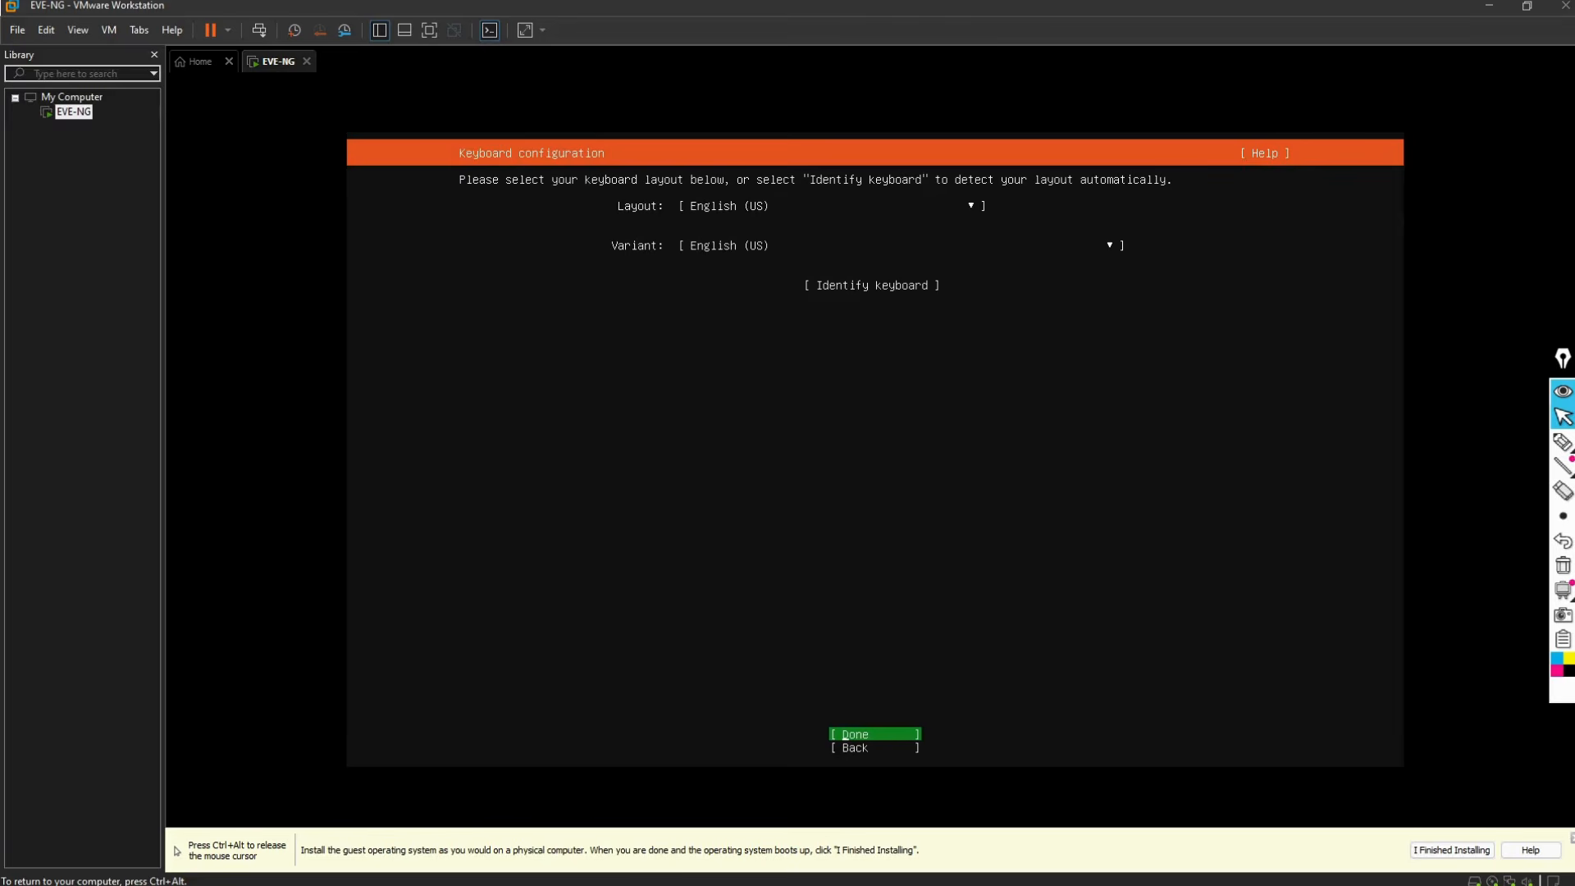
key("Return")
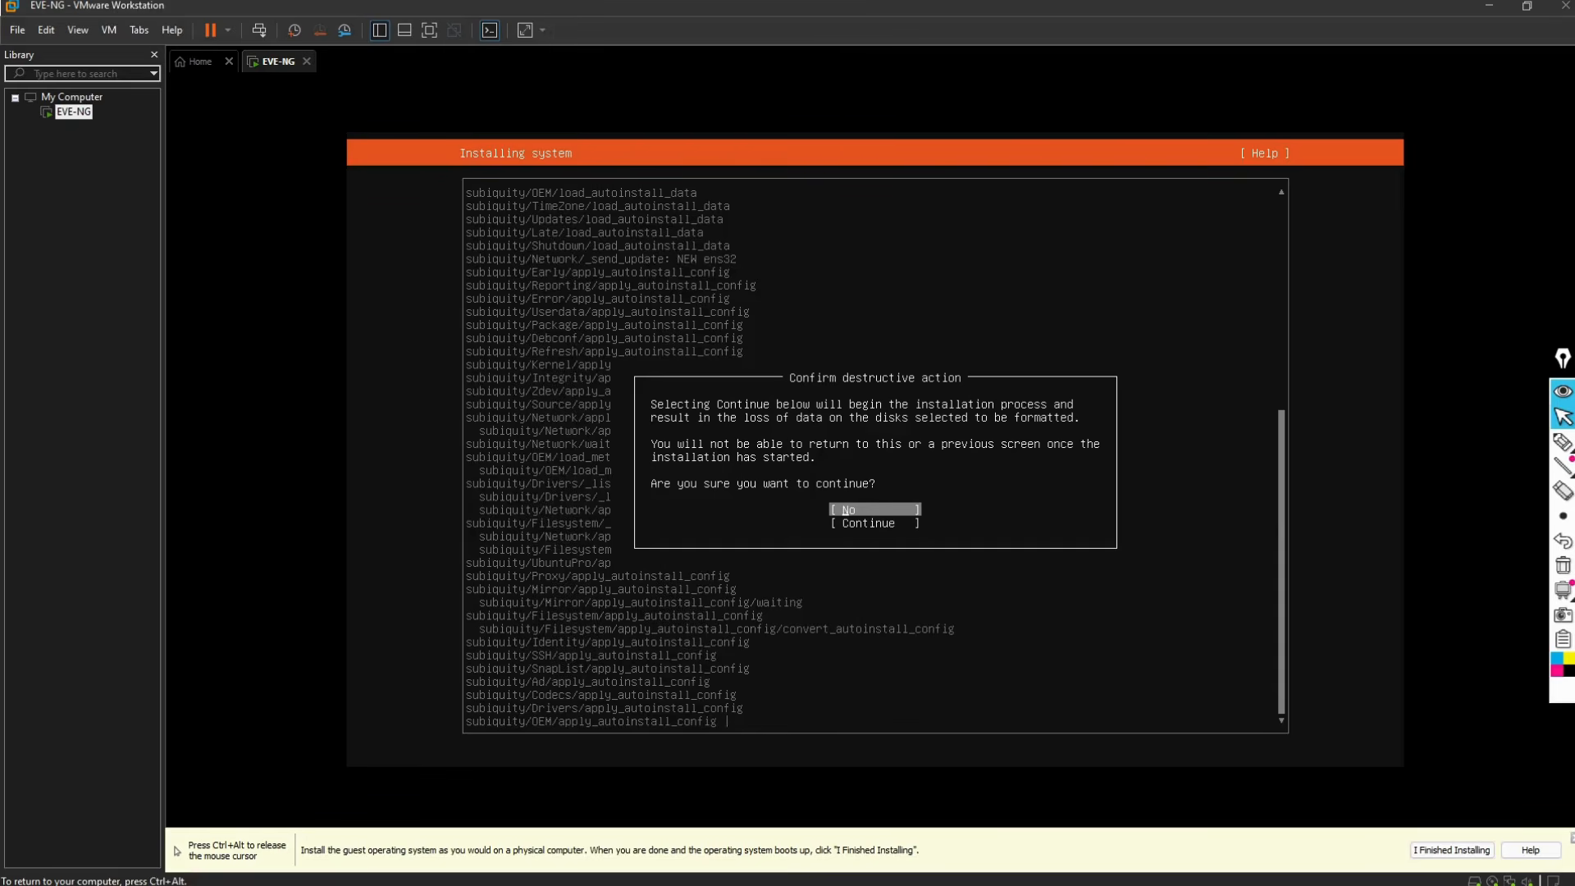
key("Down")
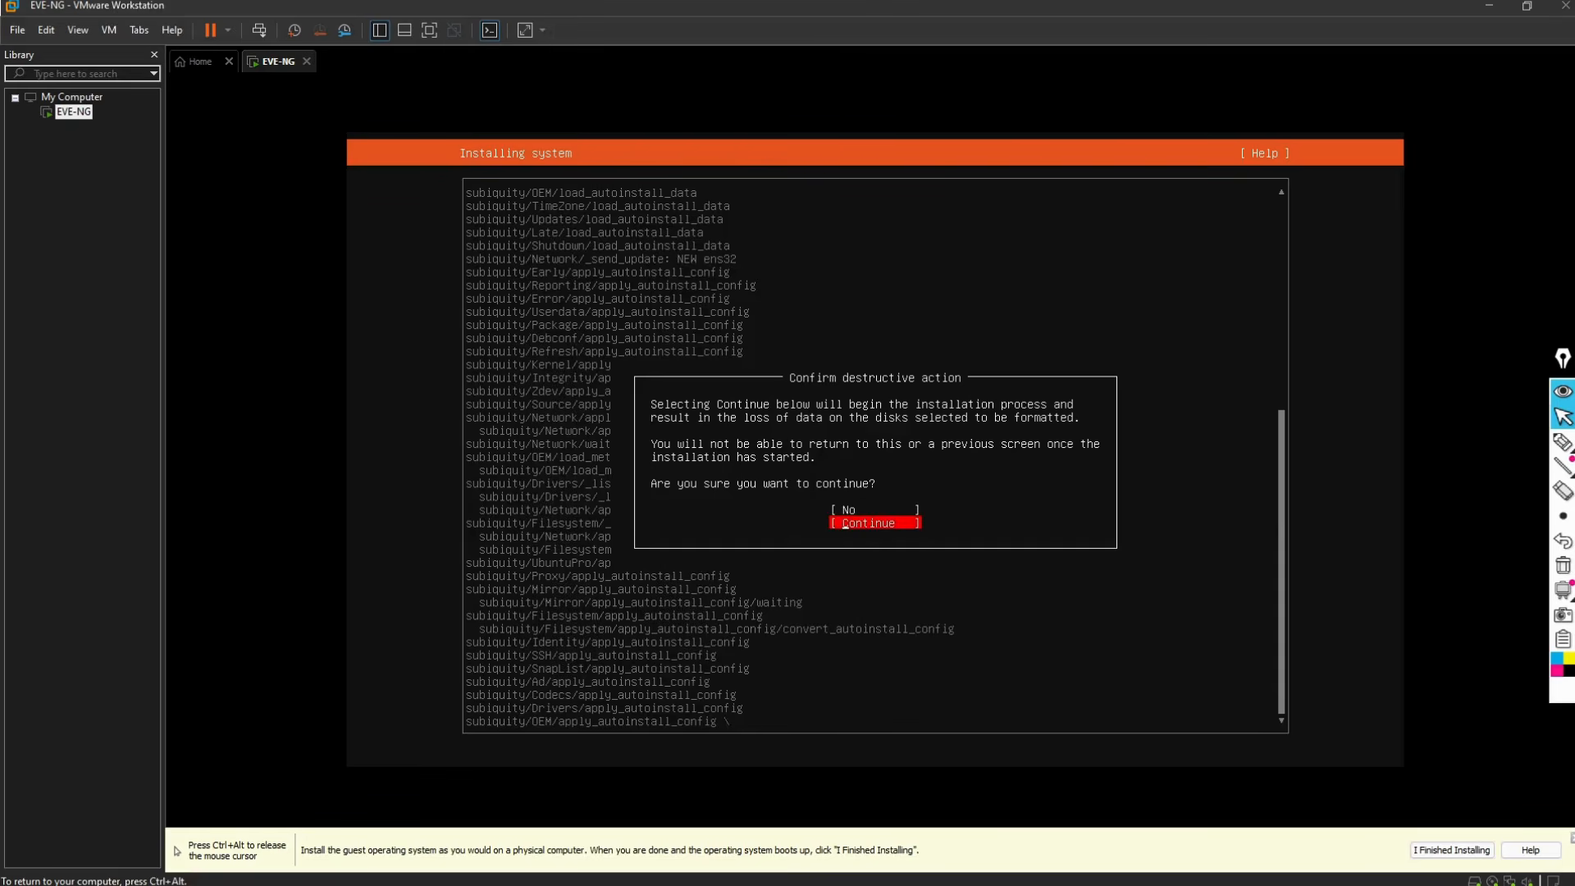
key("Return")
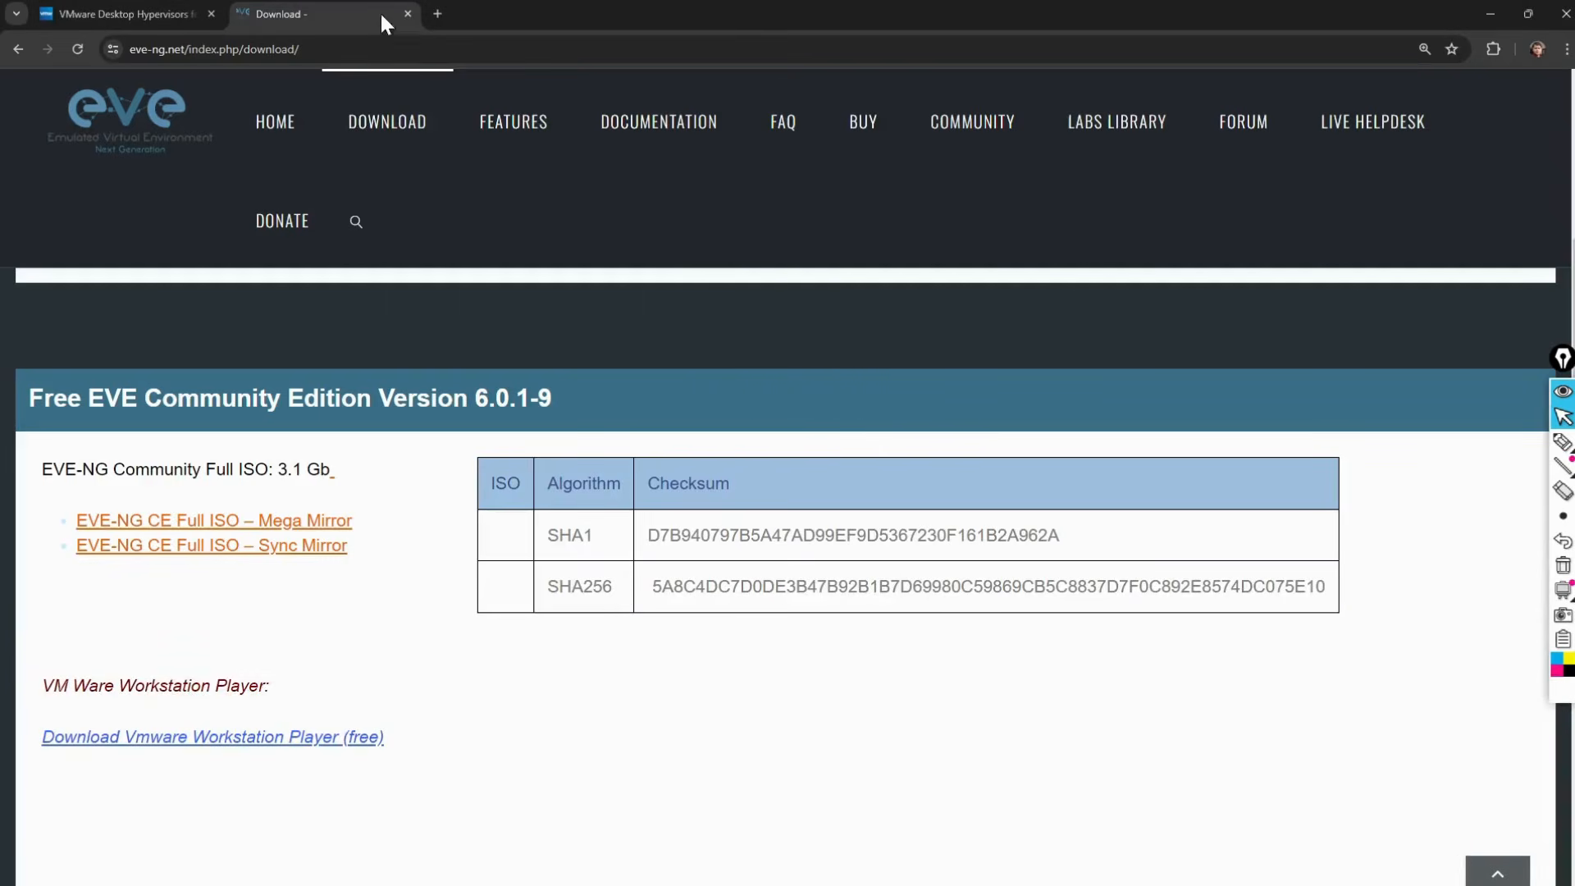
Step: Search Google for 'winscp download' in a new tab and open the official WinSCP download page
left_click(442, 13)
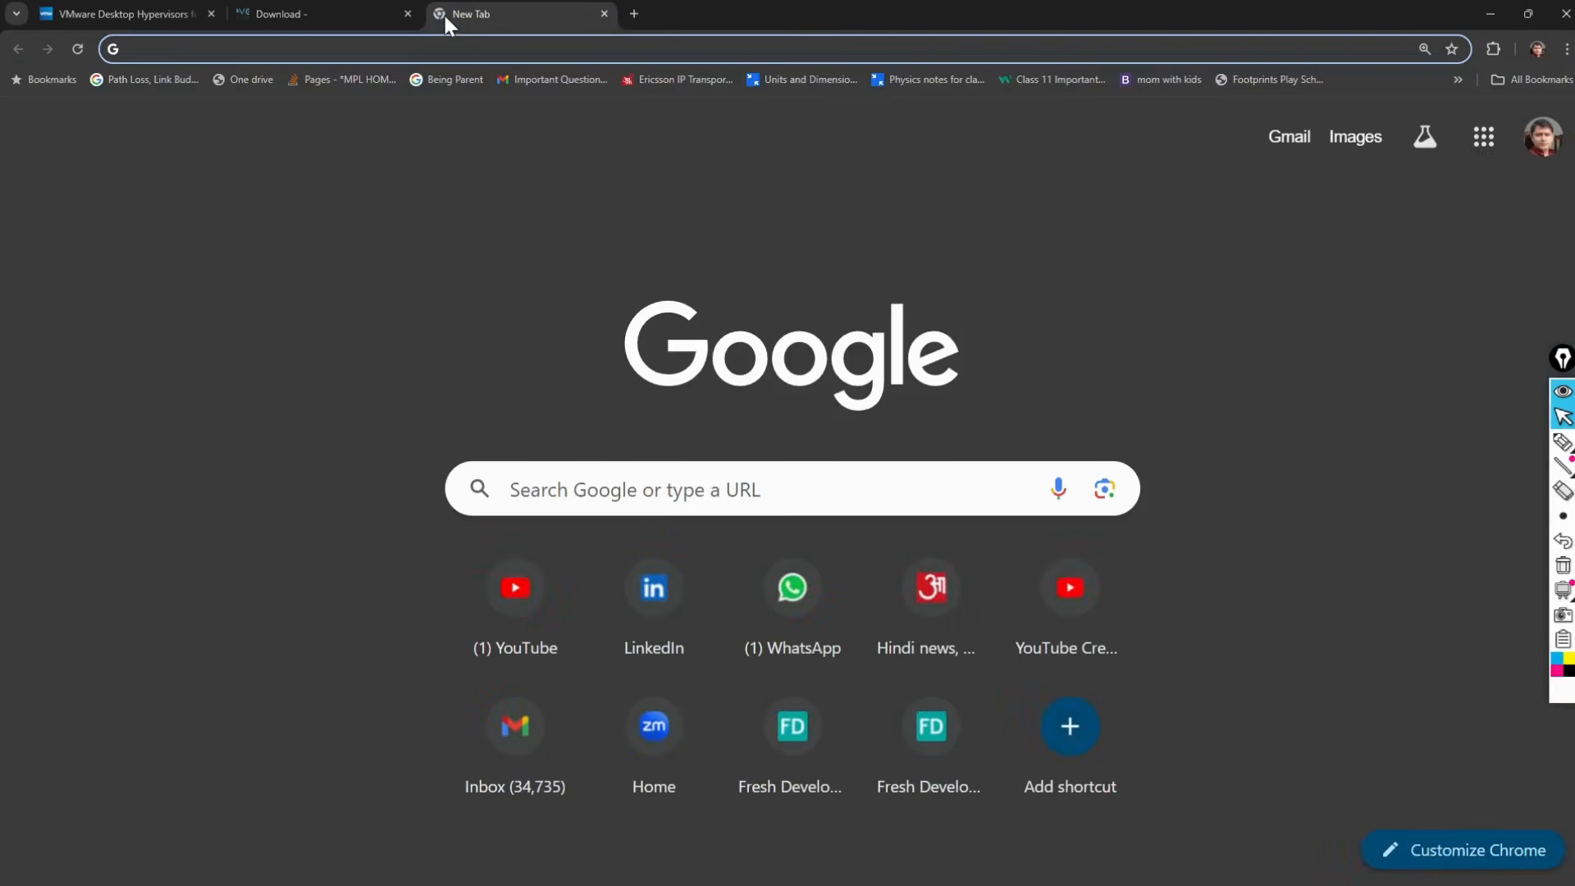
type("win")
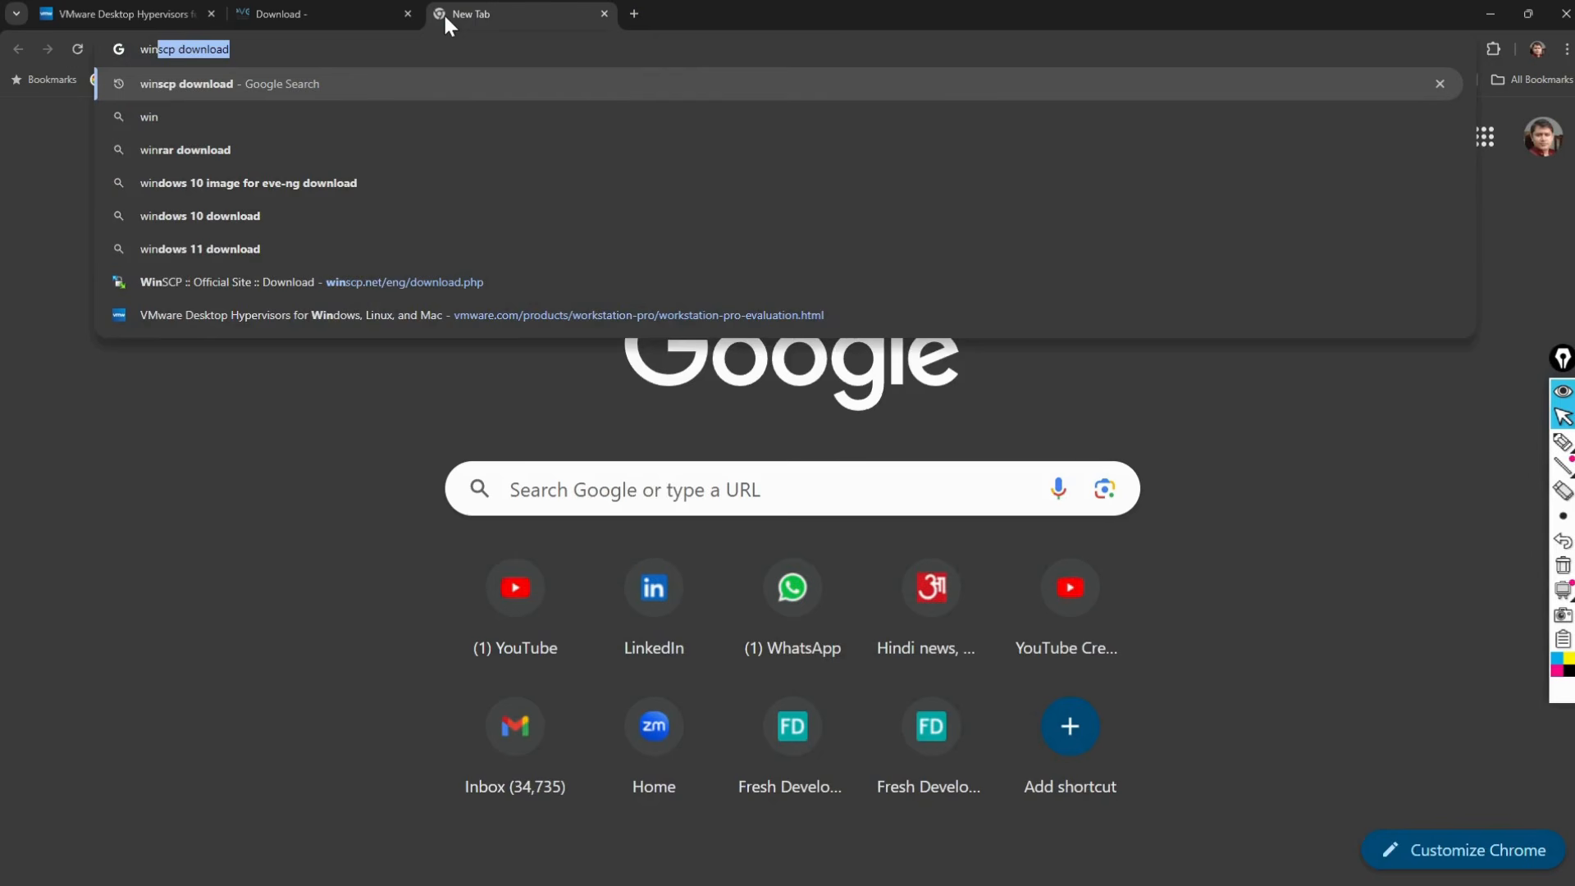
key("Return")
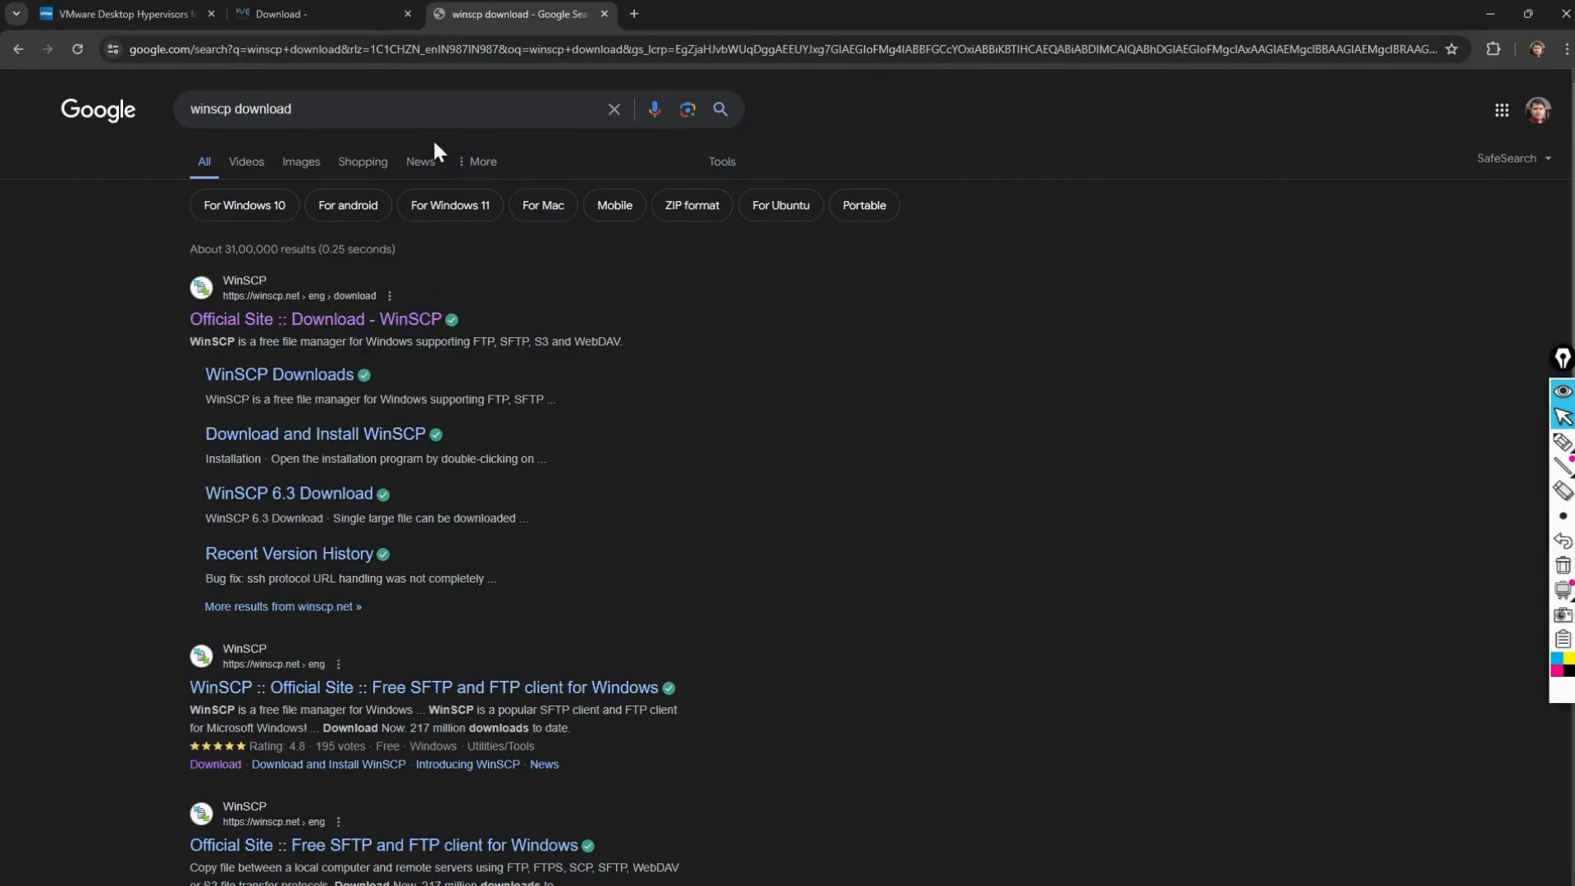
left_click(326, 322)
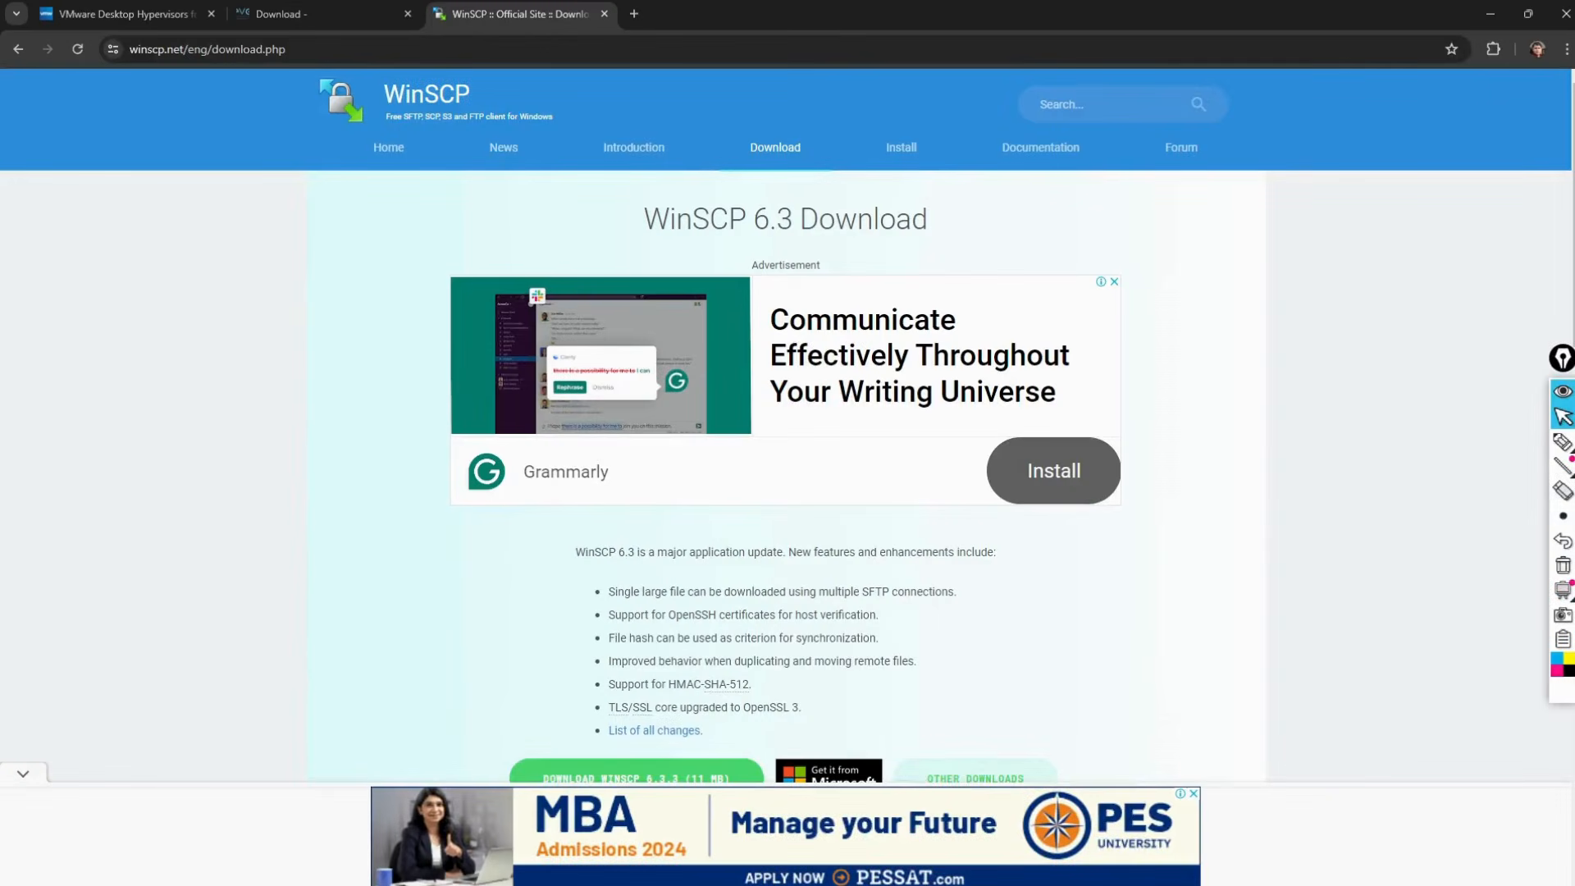
Step: Return to VMware Workstation and let the EVE-NG install finish at the eve-ng login prompt
key("alt+Tab")
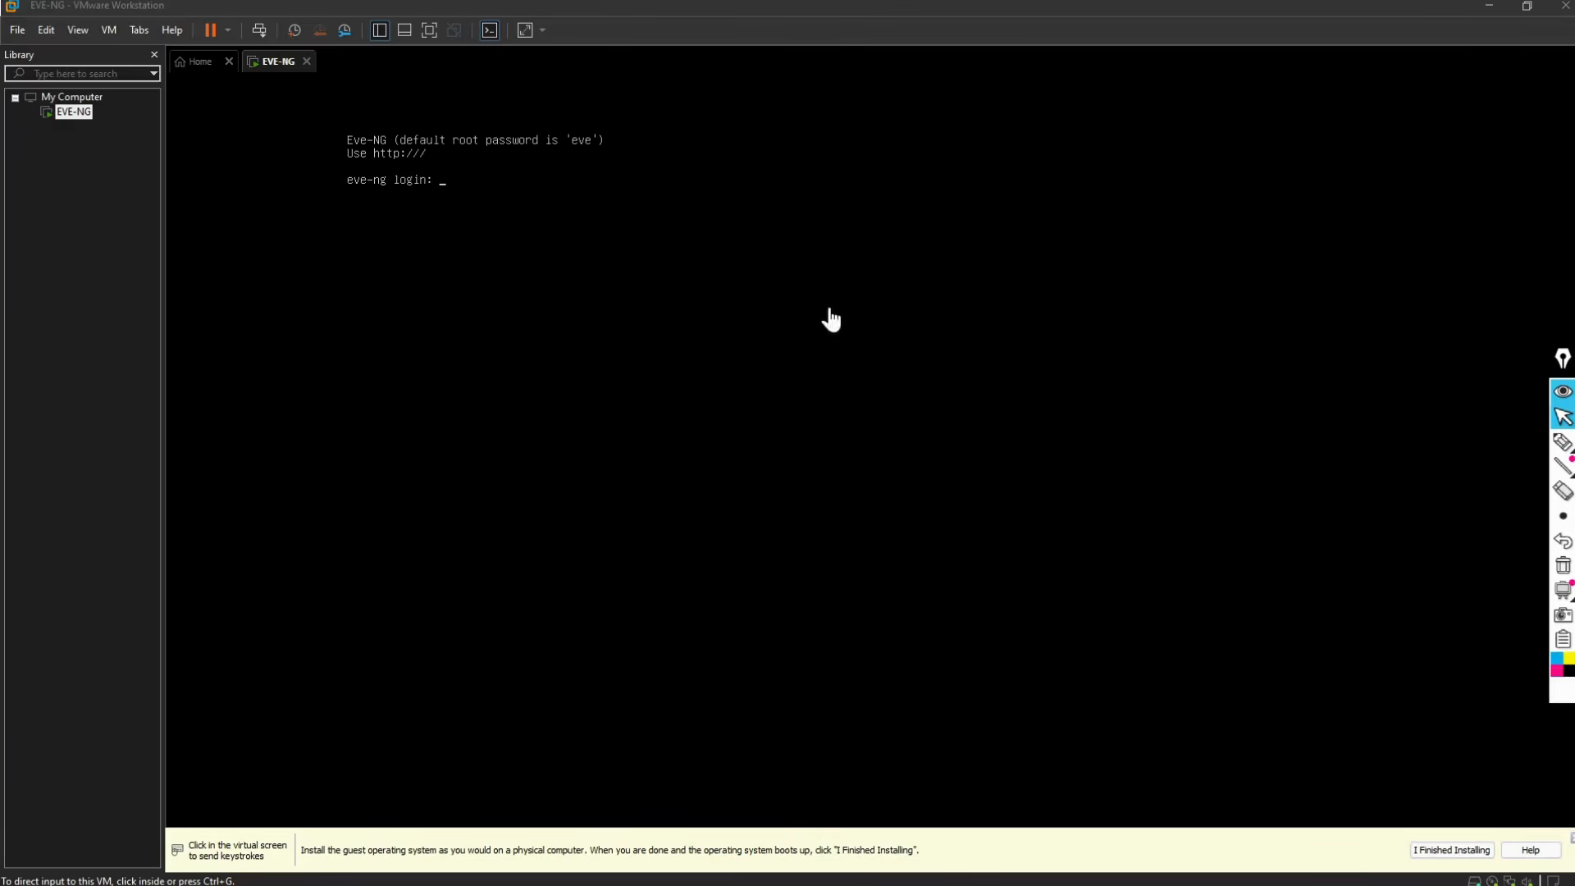
Step: Log in to the EVE-NG VM console as root
left_click(899, 247)
type("r")
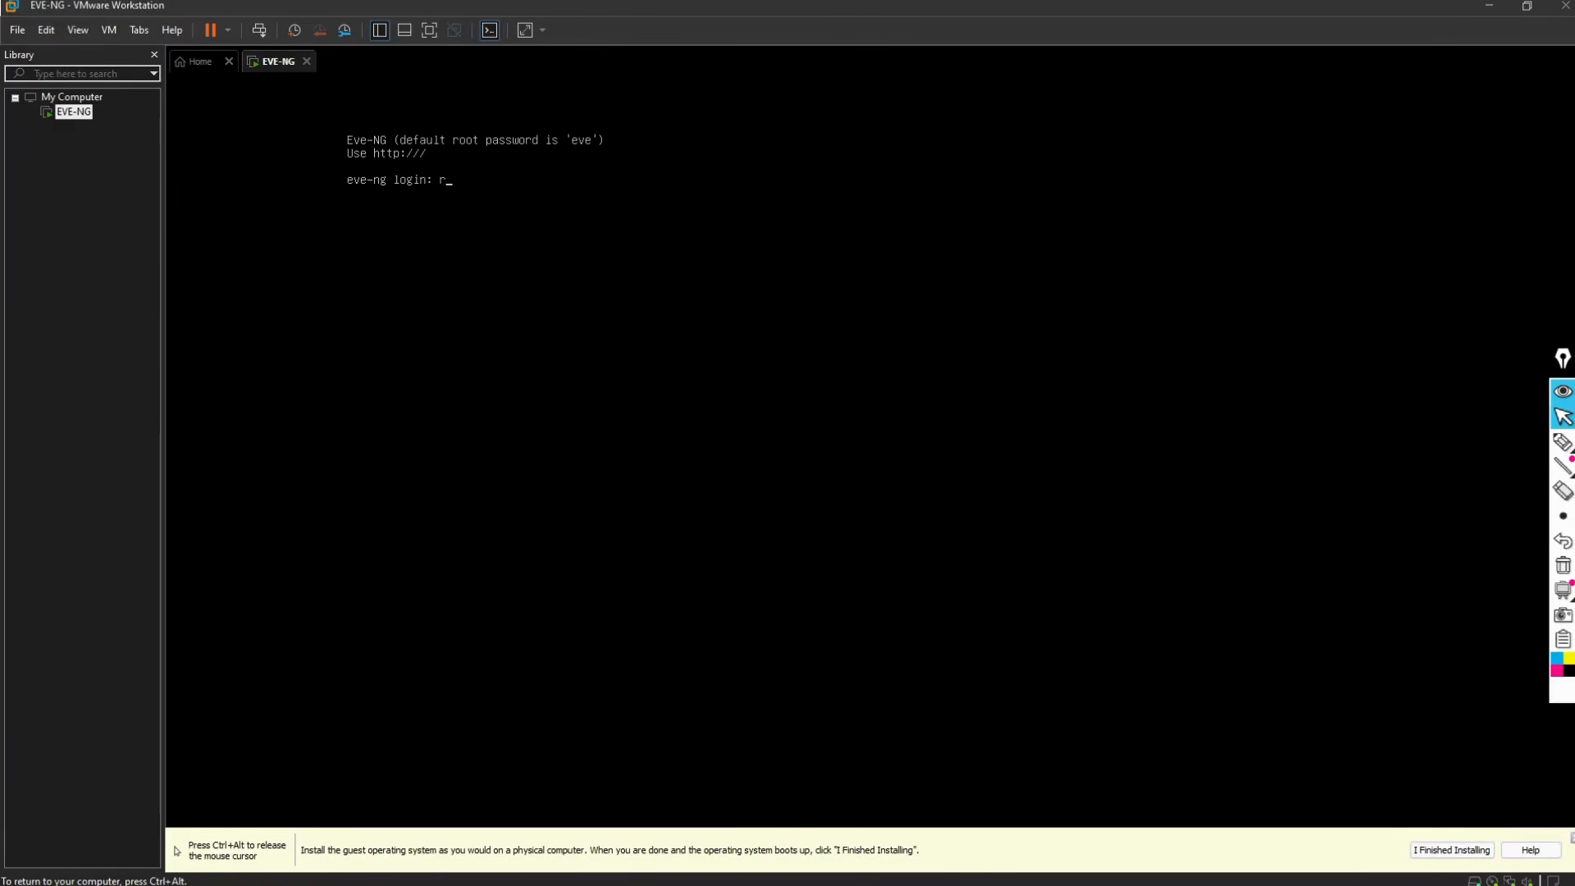
type("oot")
key("Return")
key("Return")
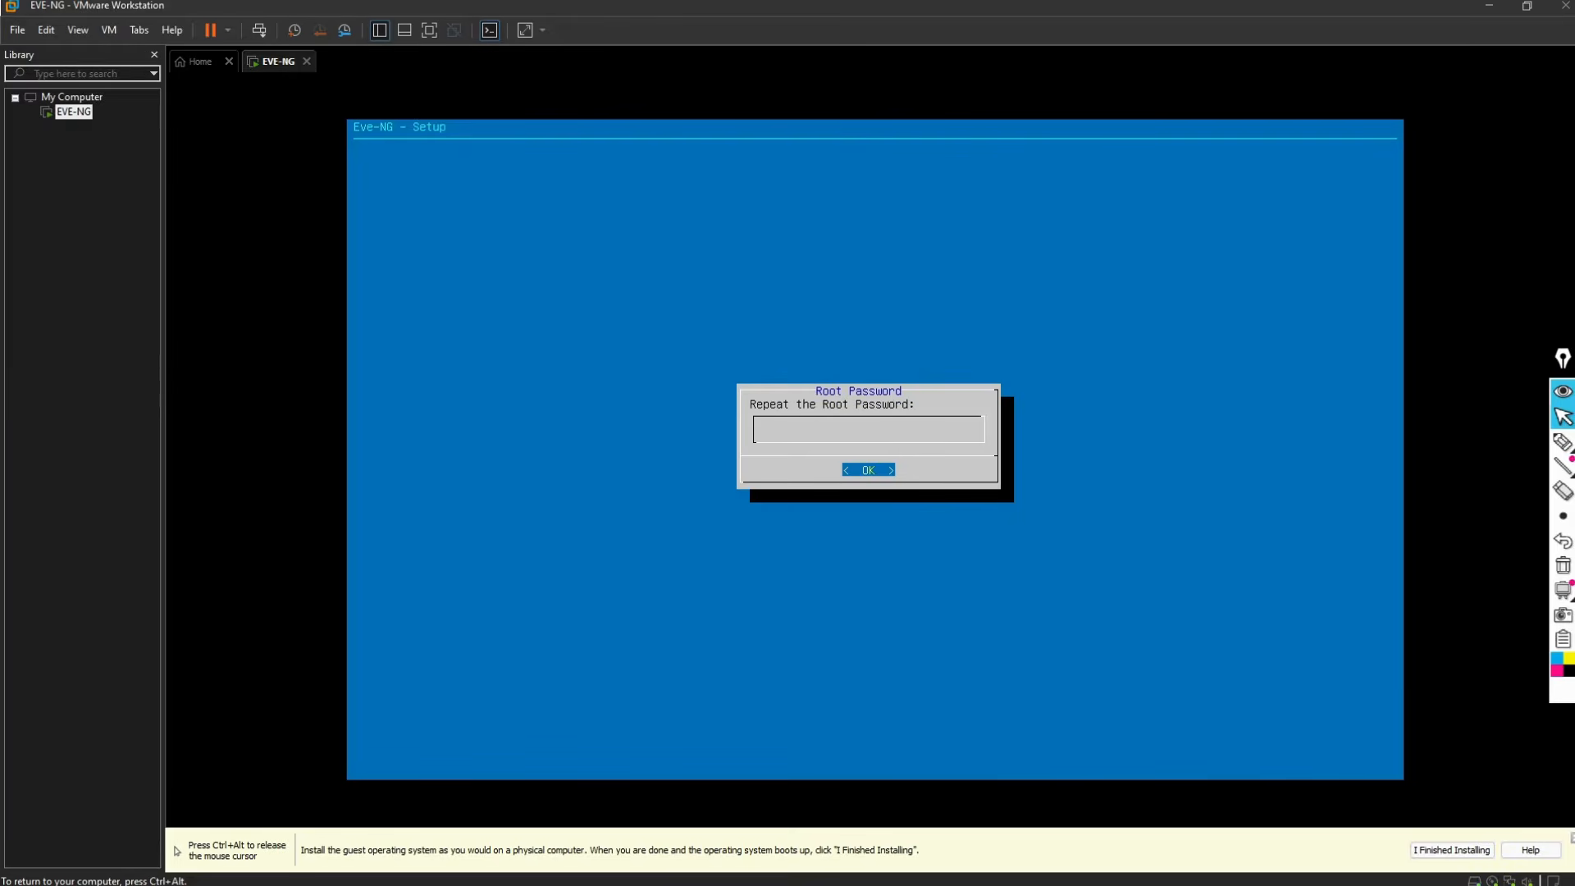
Step: Confirm the root password and accept hostname eve-ng, domain example.com, DHCP, no NTP and direct connection
key("Return")
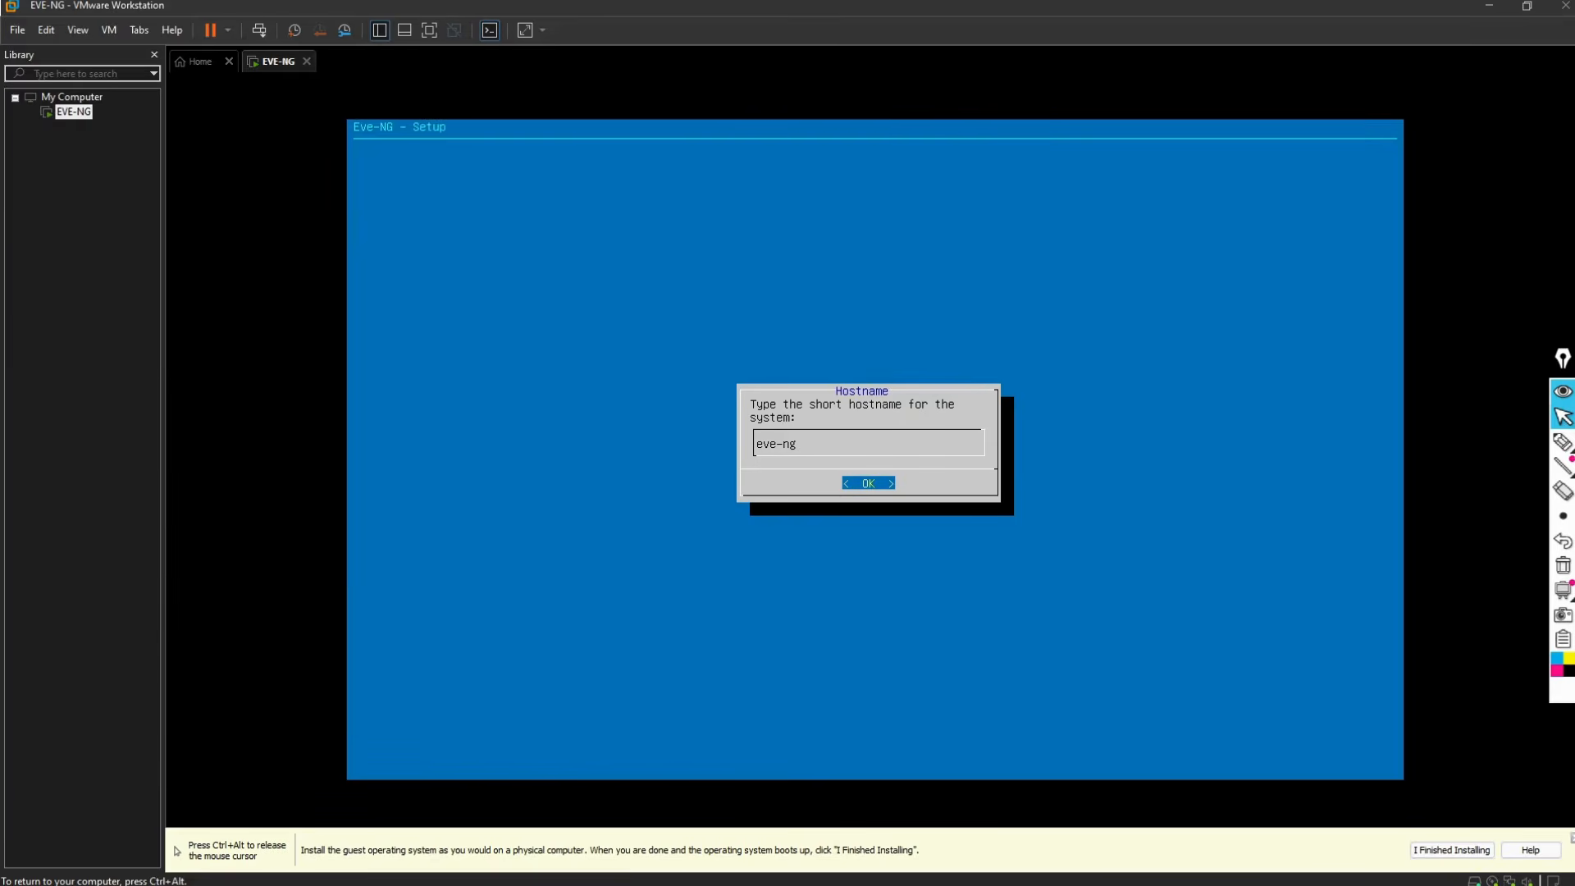
key("Return")
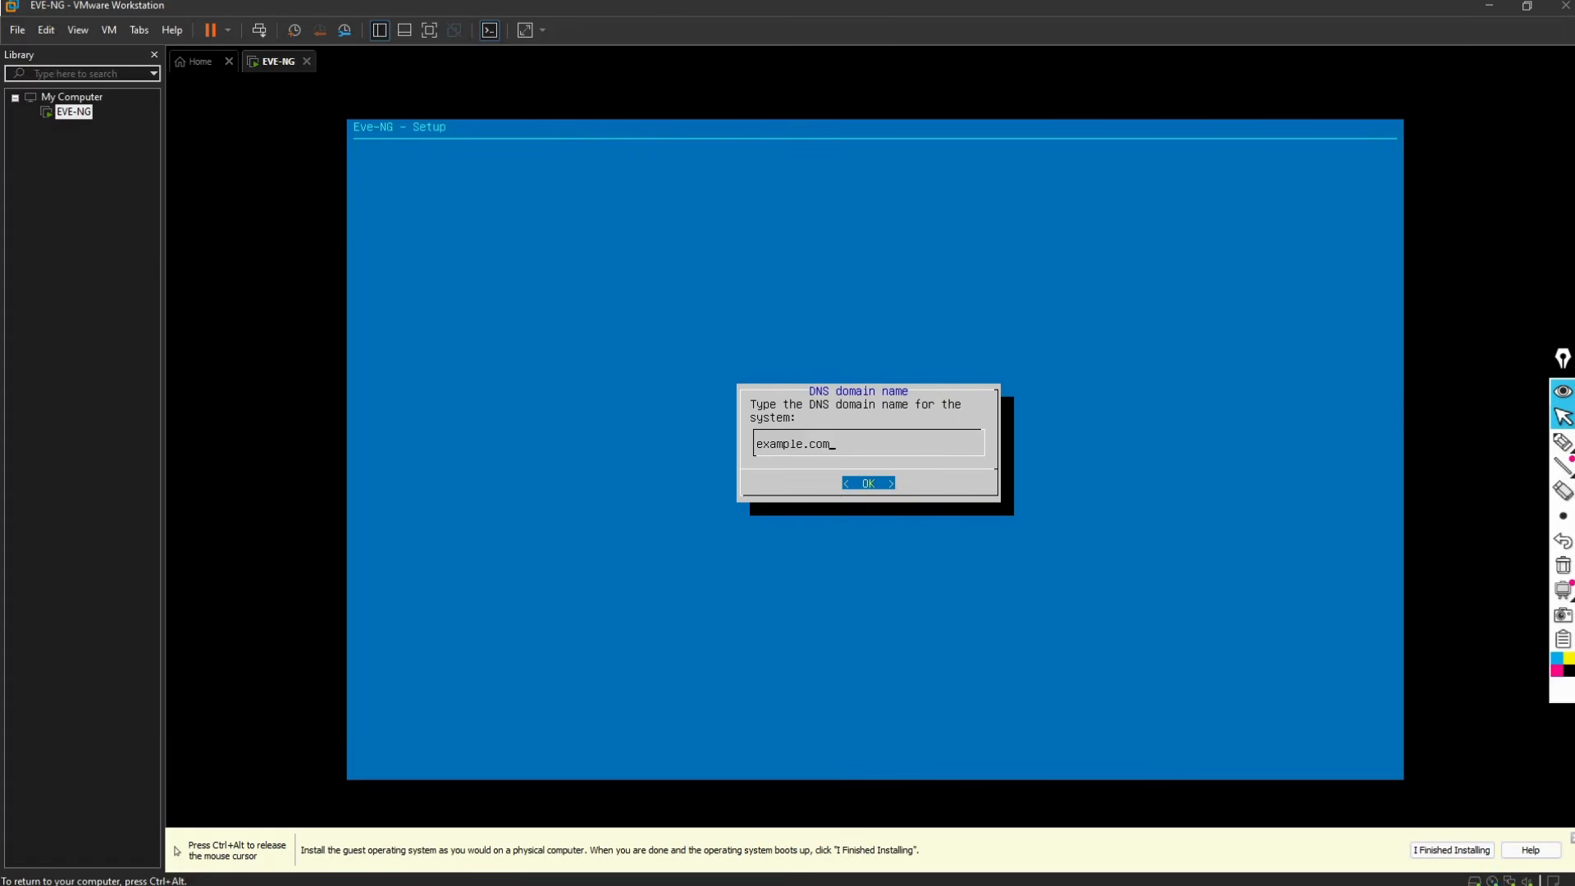
key("Return")
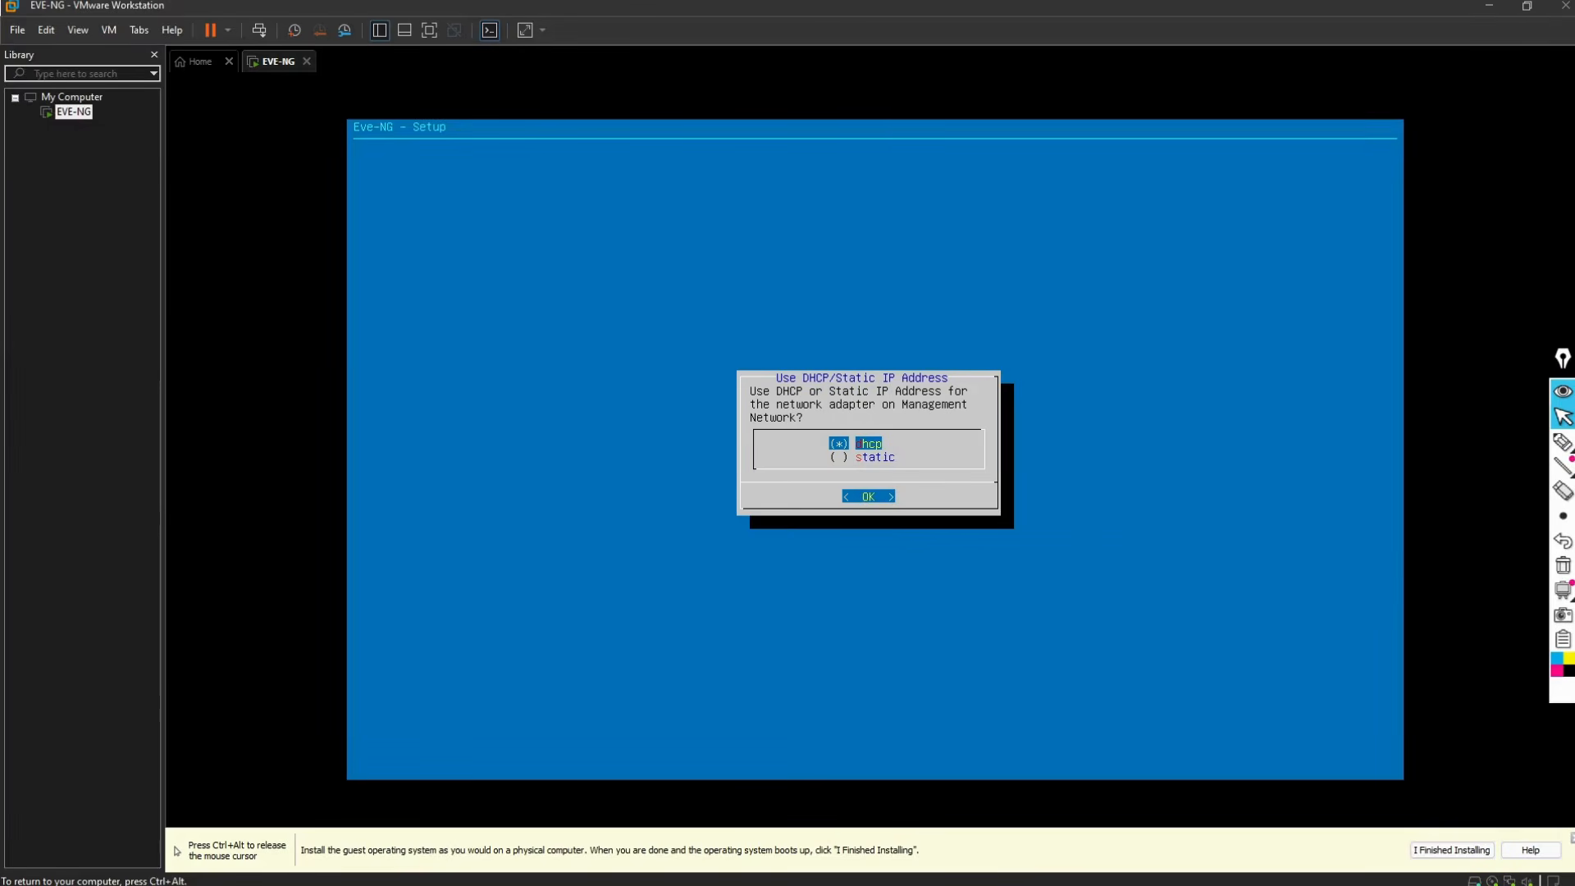
key("Return")
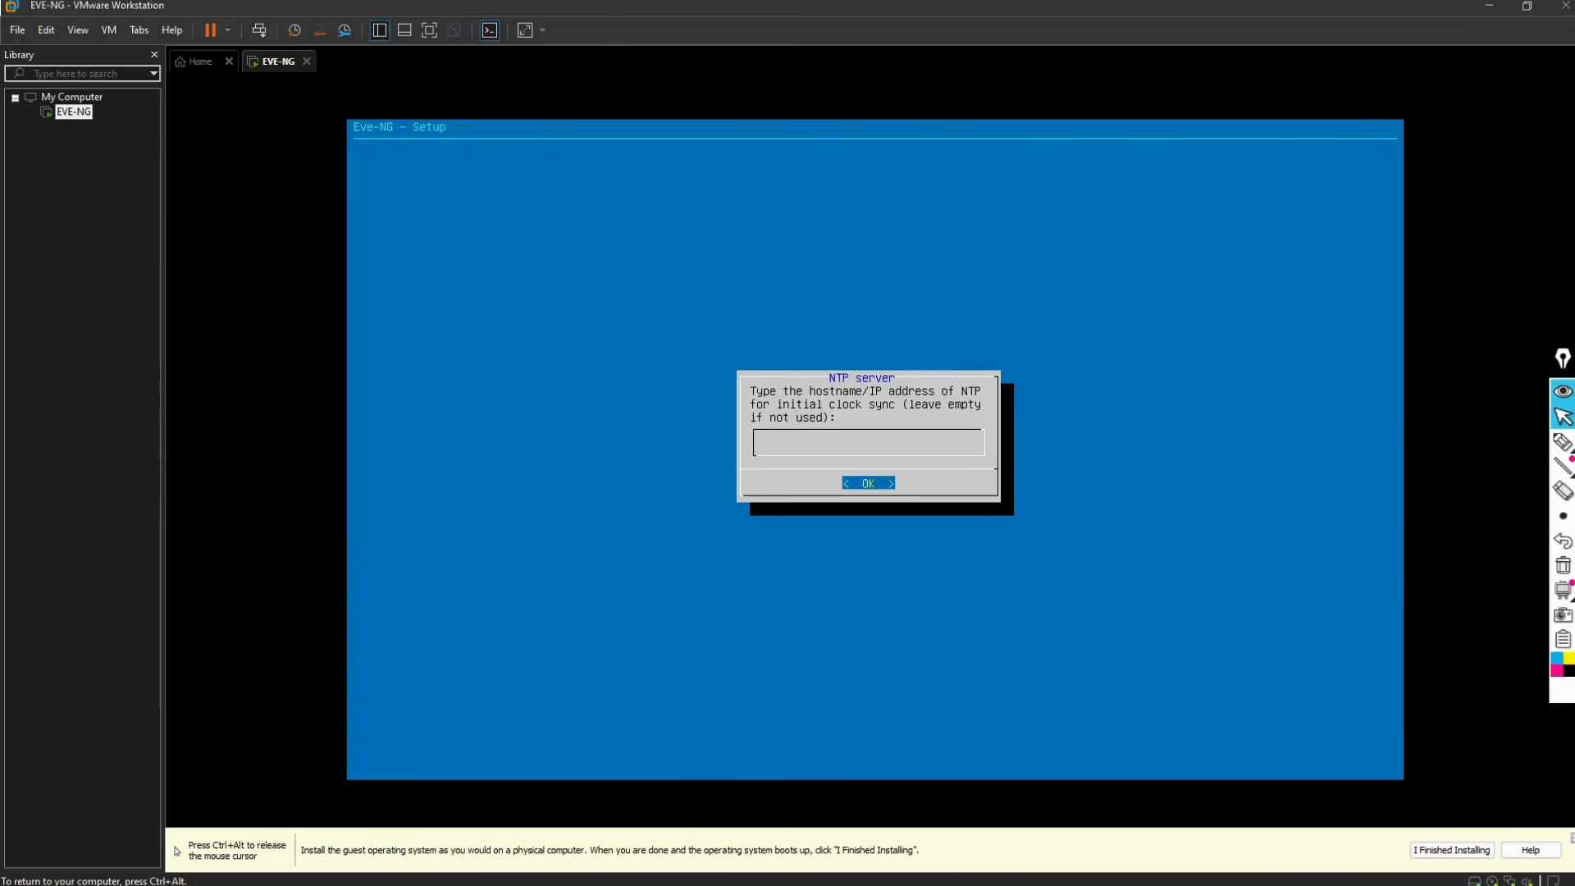
key("Return")
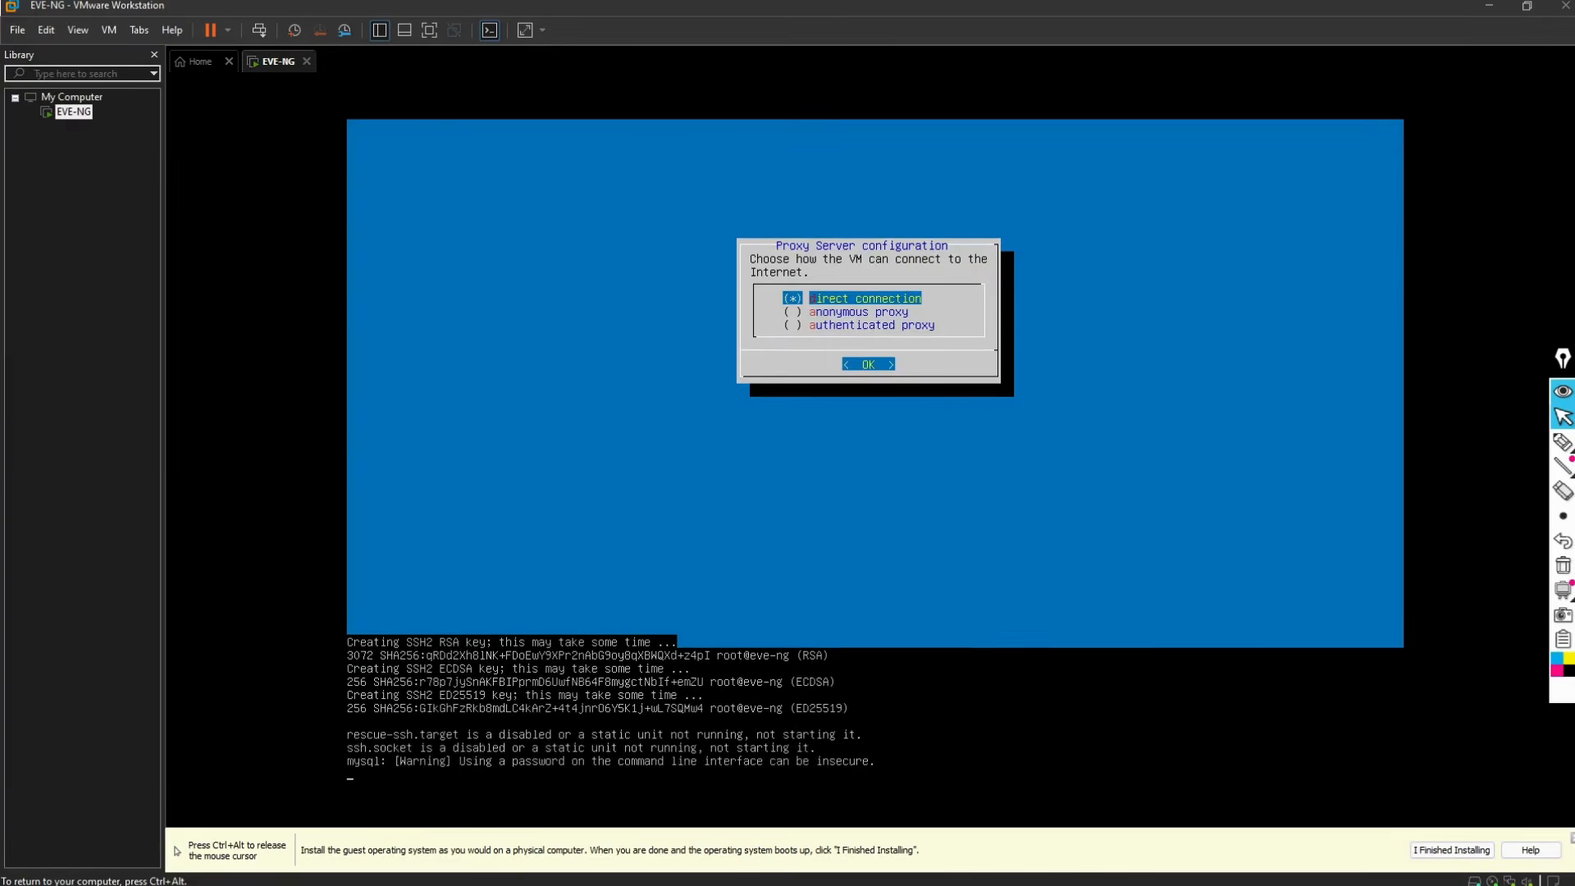
key("Return")
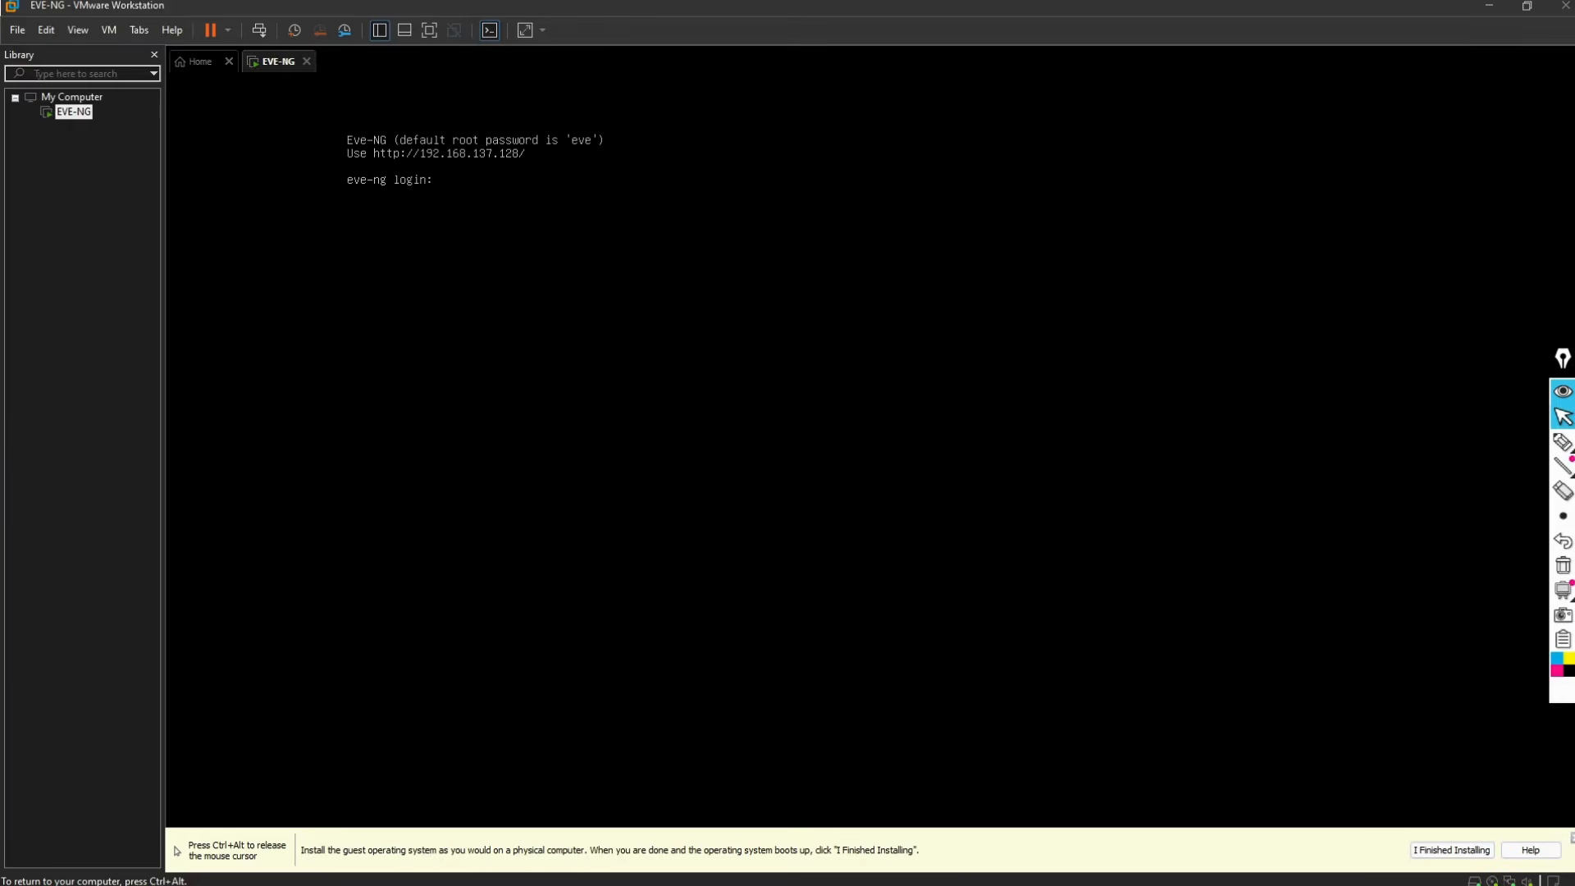
key("ctrl+alt")
mouse_move(1561, 447)
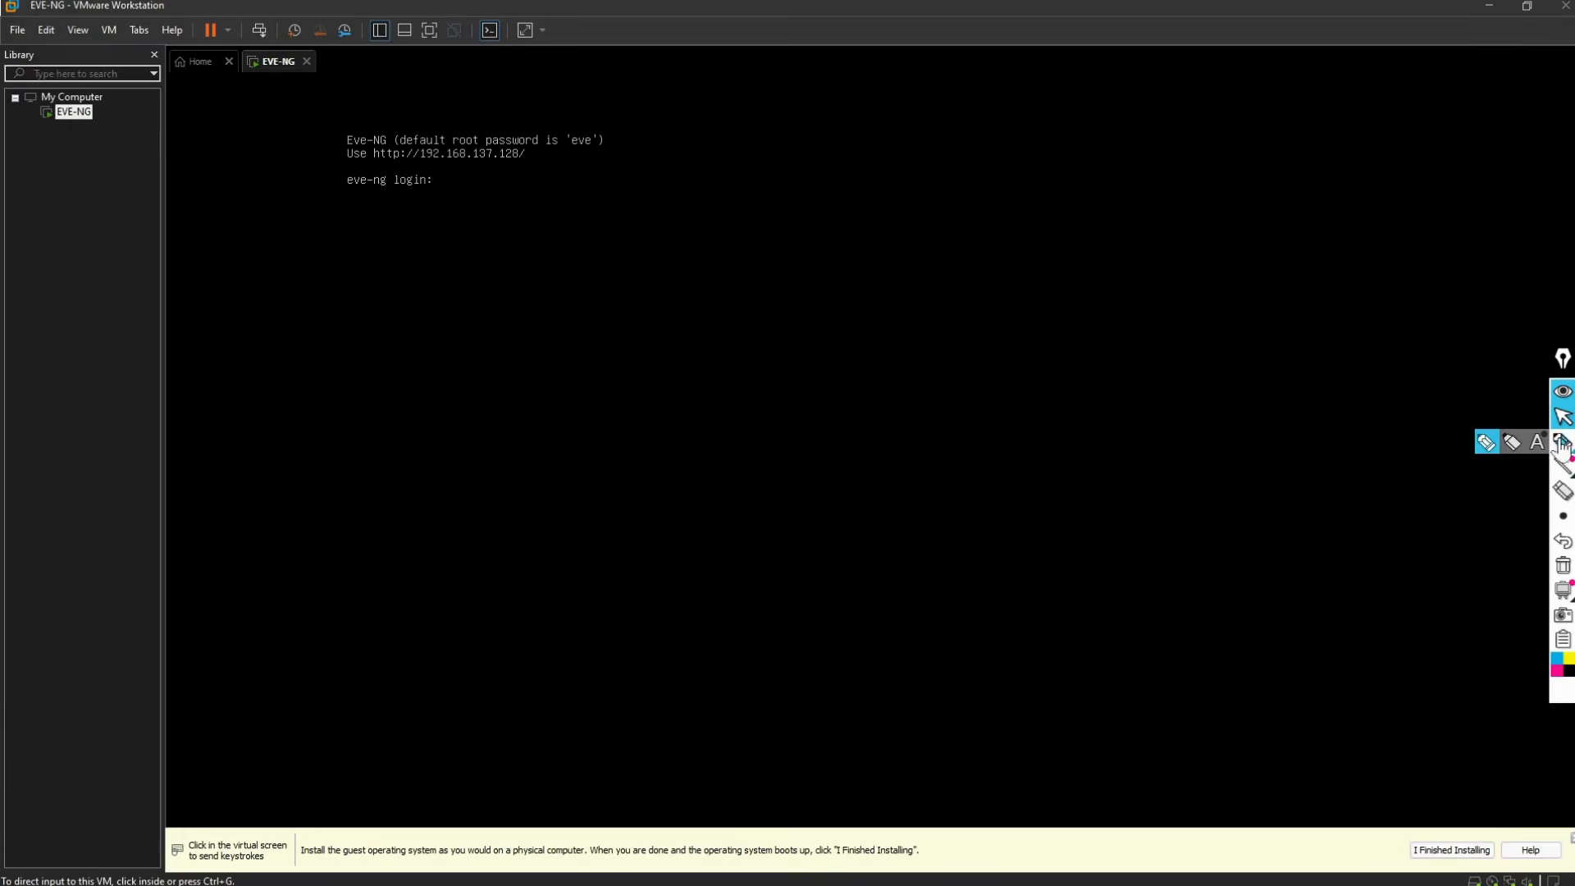
left_click(1556, 671)
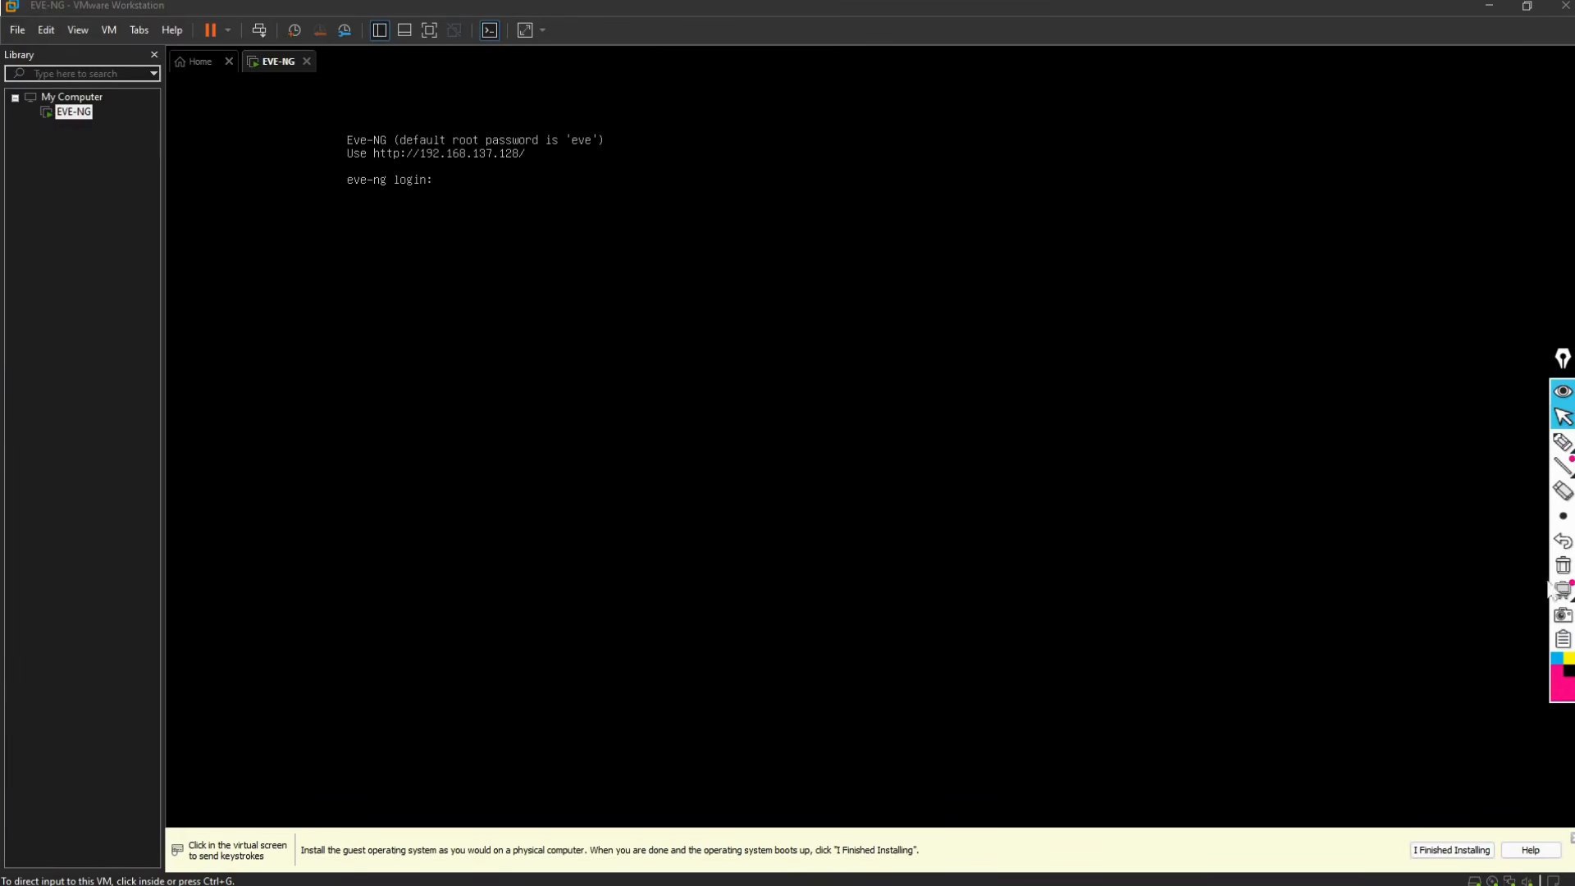
left_click(1485, 443)
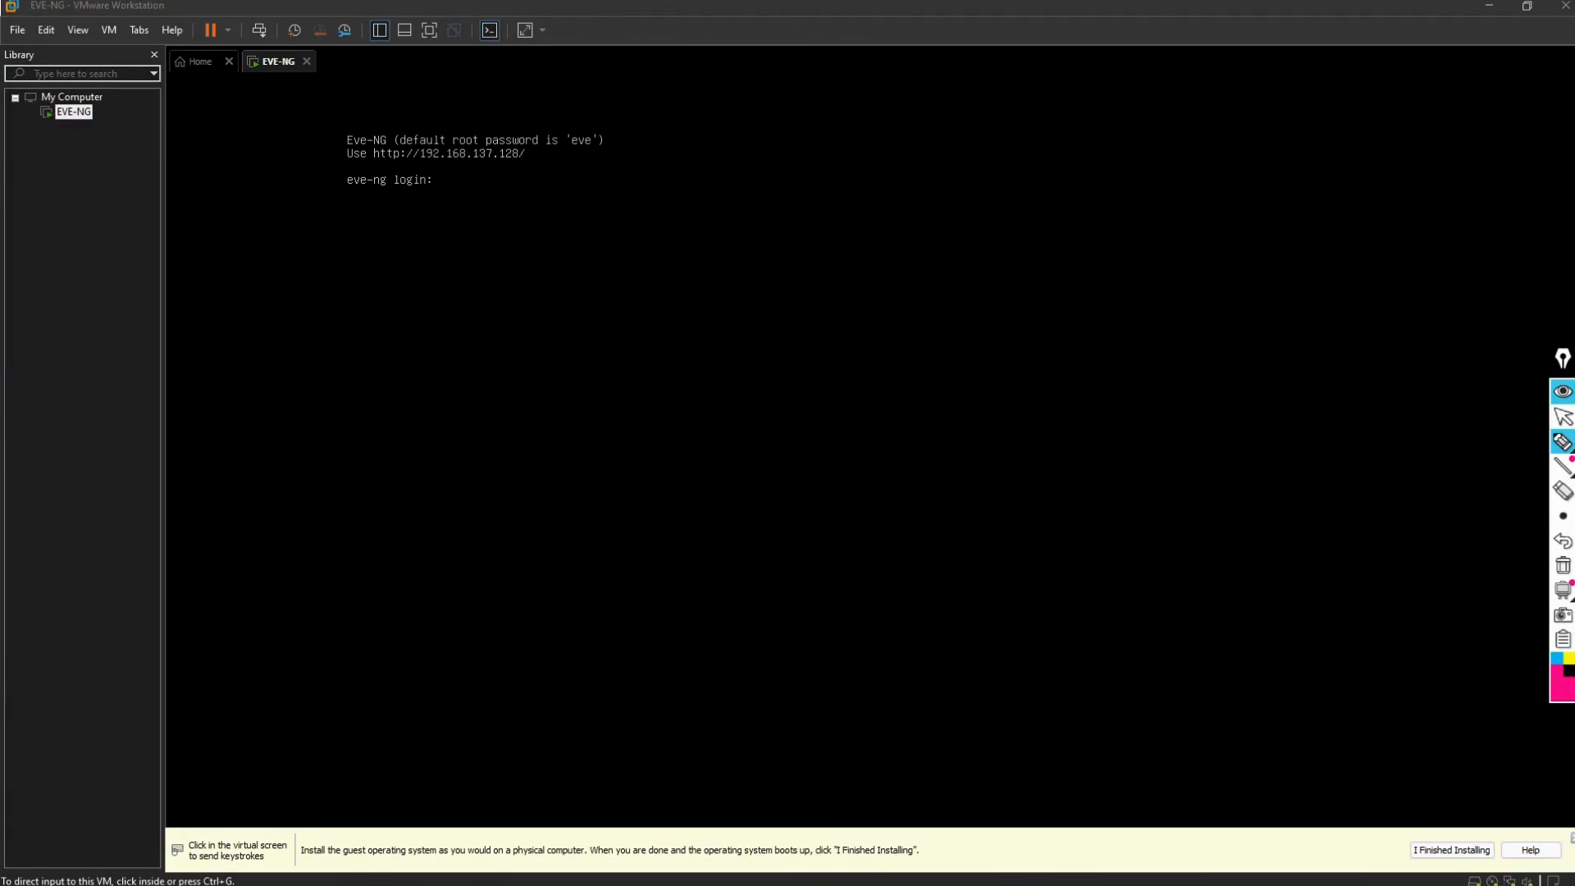
mouse_move(355, 118)
left_mouse_down()
mouse_move(471, 243)
mouse_move(632, 142)
mouse_move(373, 119)
mouse_move(366, 176)
mouse_move(533, 174)
mouse_move(477, 143)
mouse_move(378, 158)
left_mouse_up()
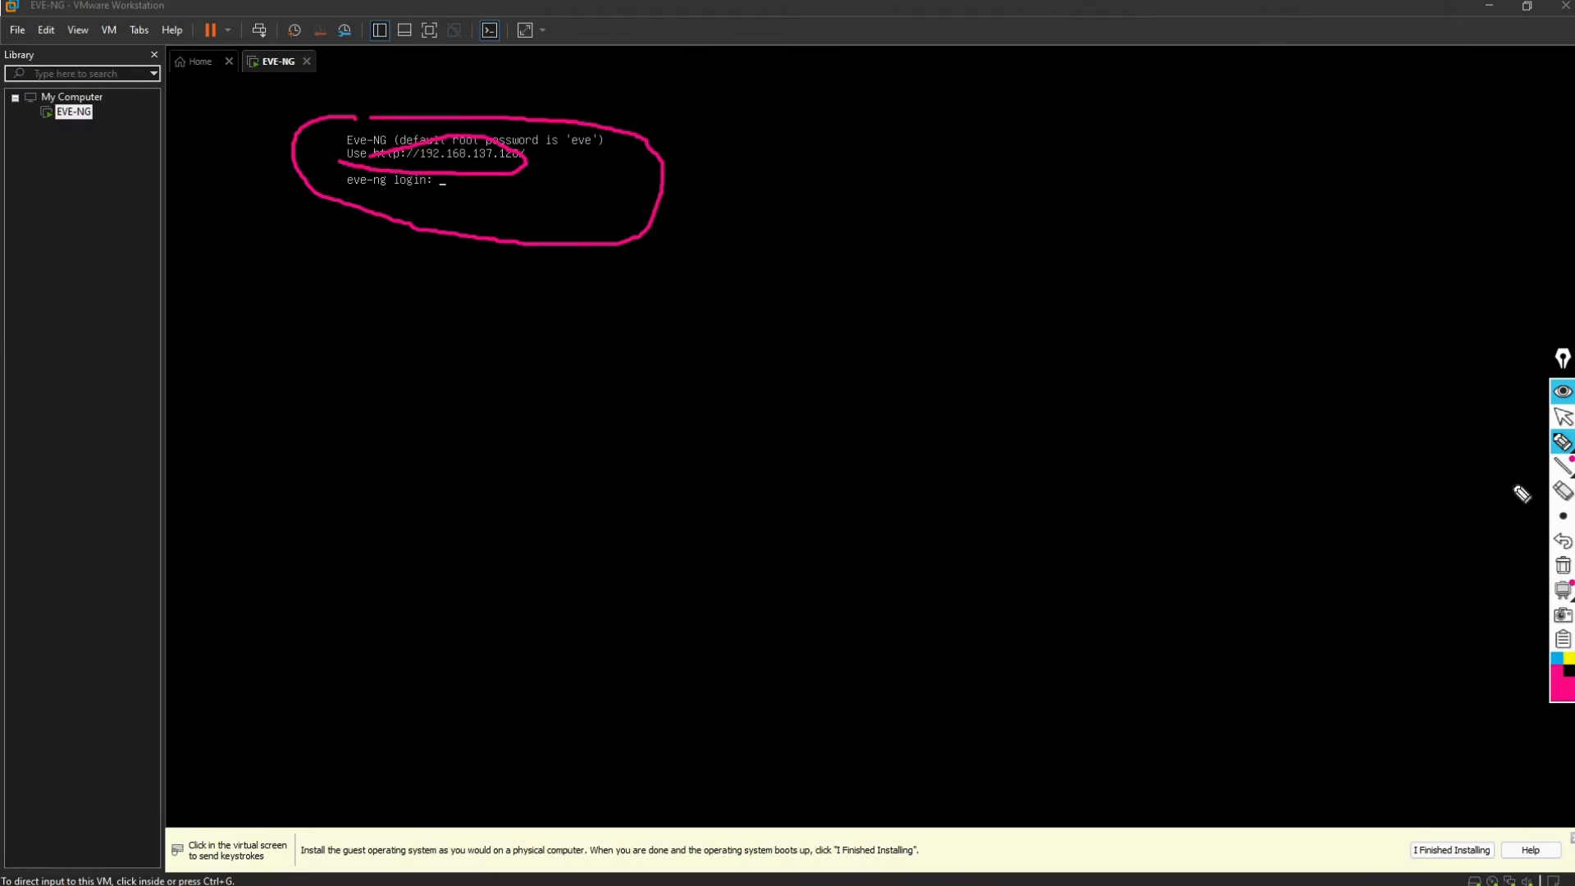
left_click(1562, 443)
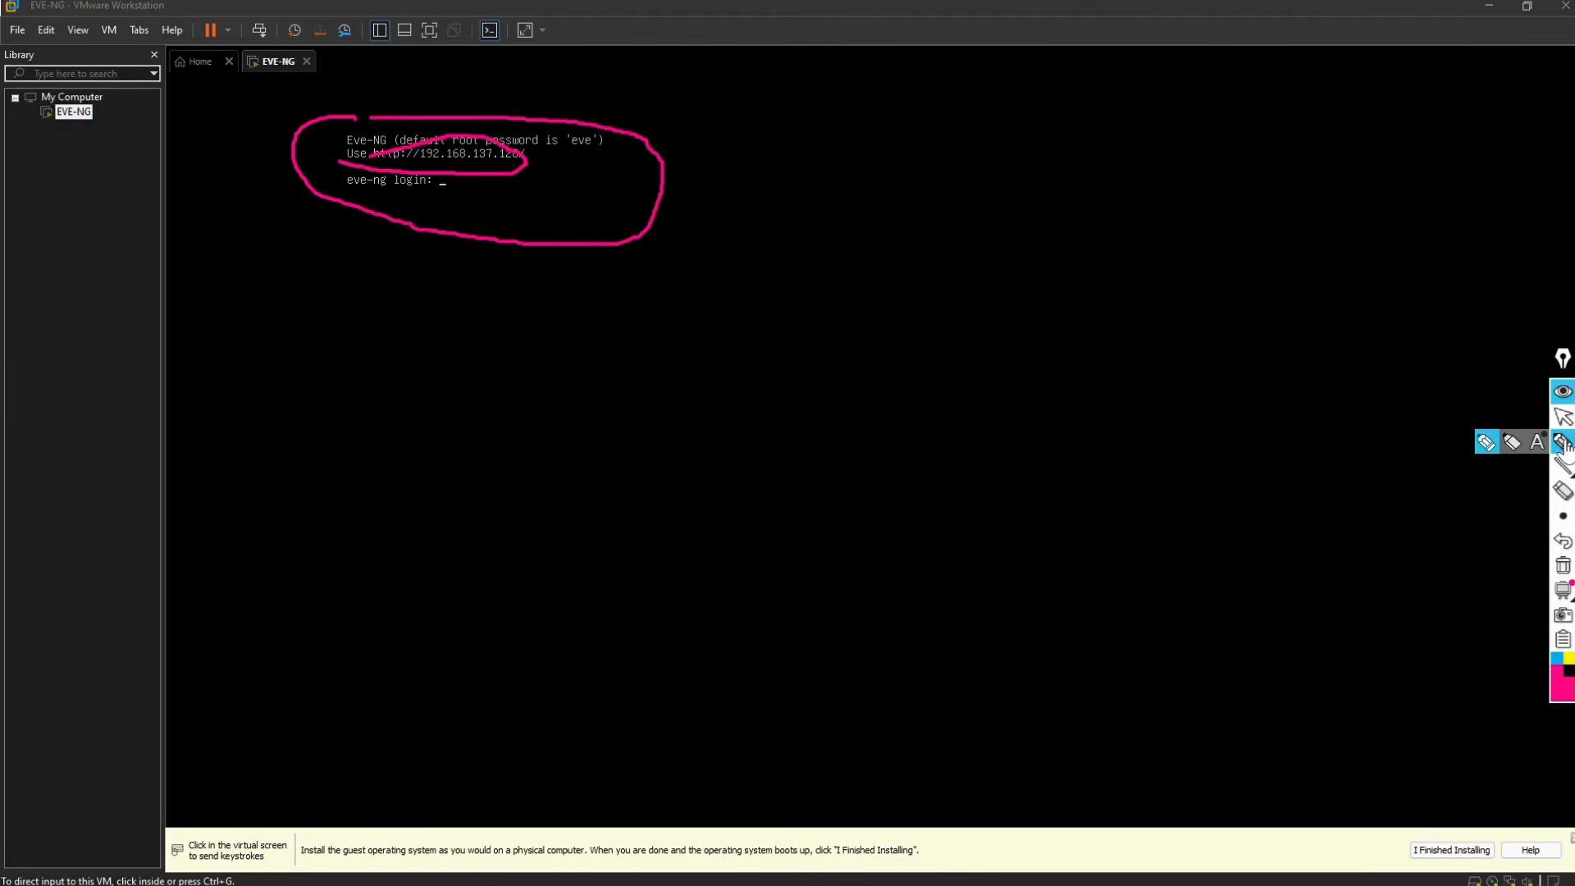
left_click(1562, 491)
left_click(437, 143)
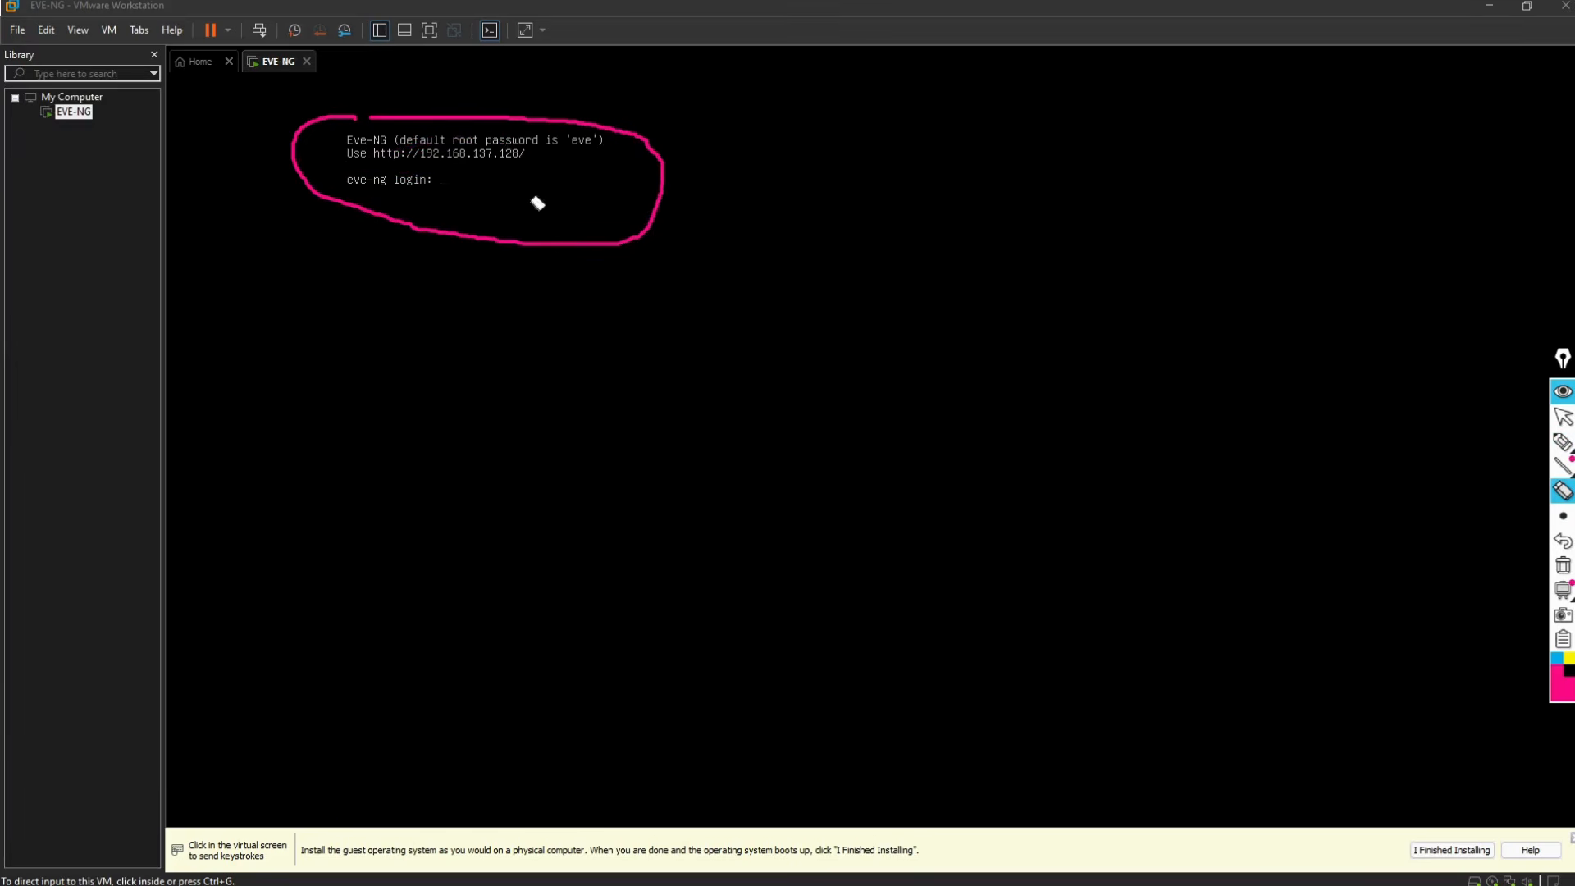
left_click(1562, 417)
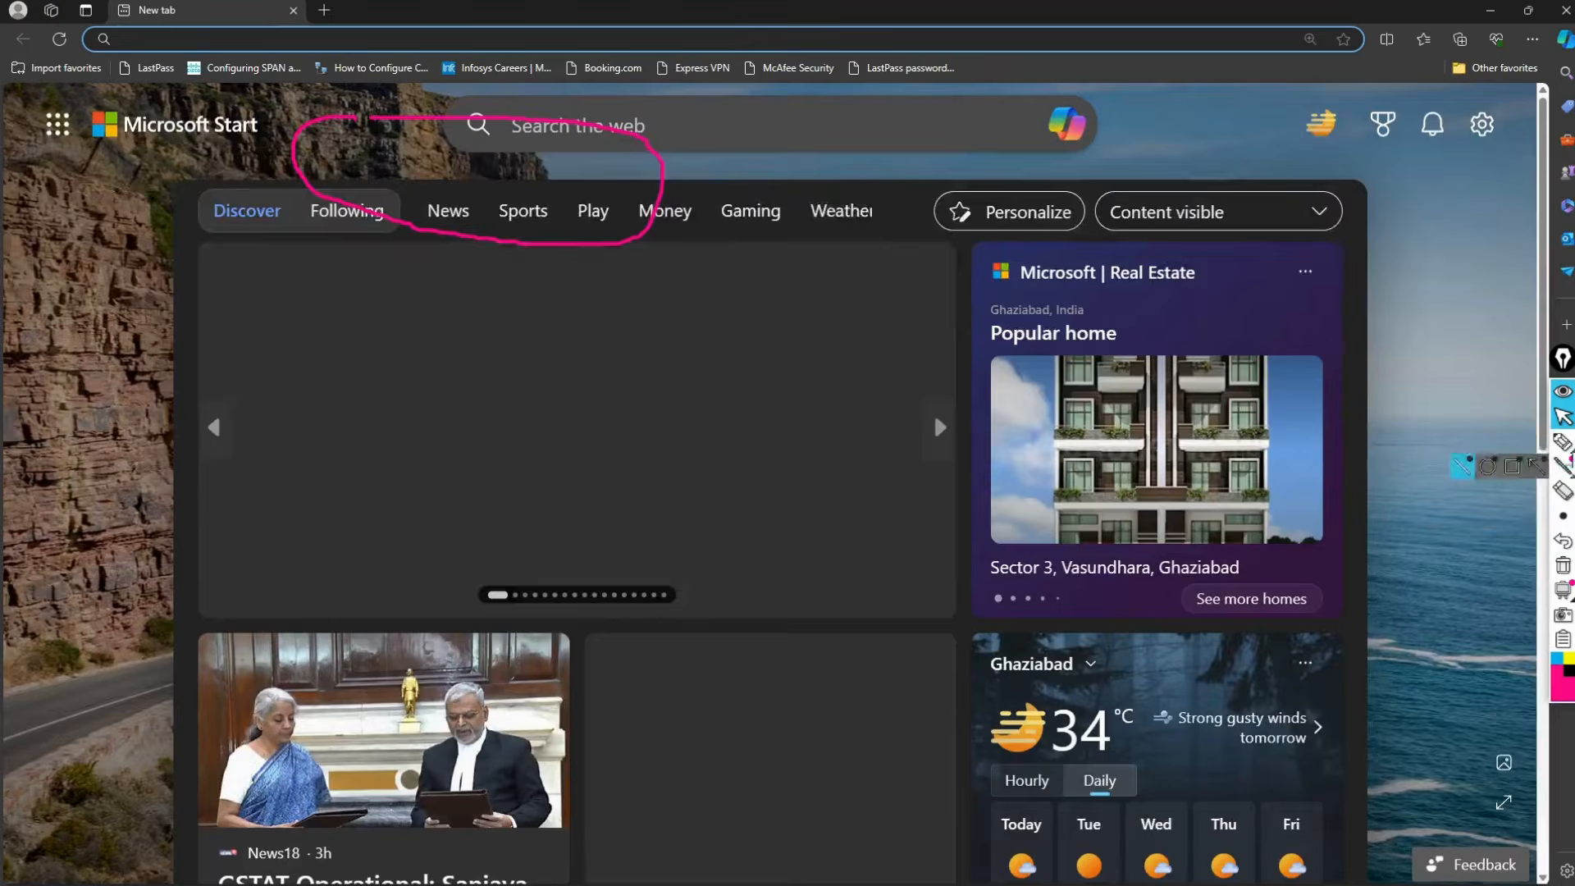
Step: Load the EVE-NG web interface at 192.168.137.128 in Edge, using the address shown on the VM console
left_click(1563, 566)
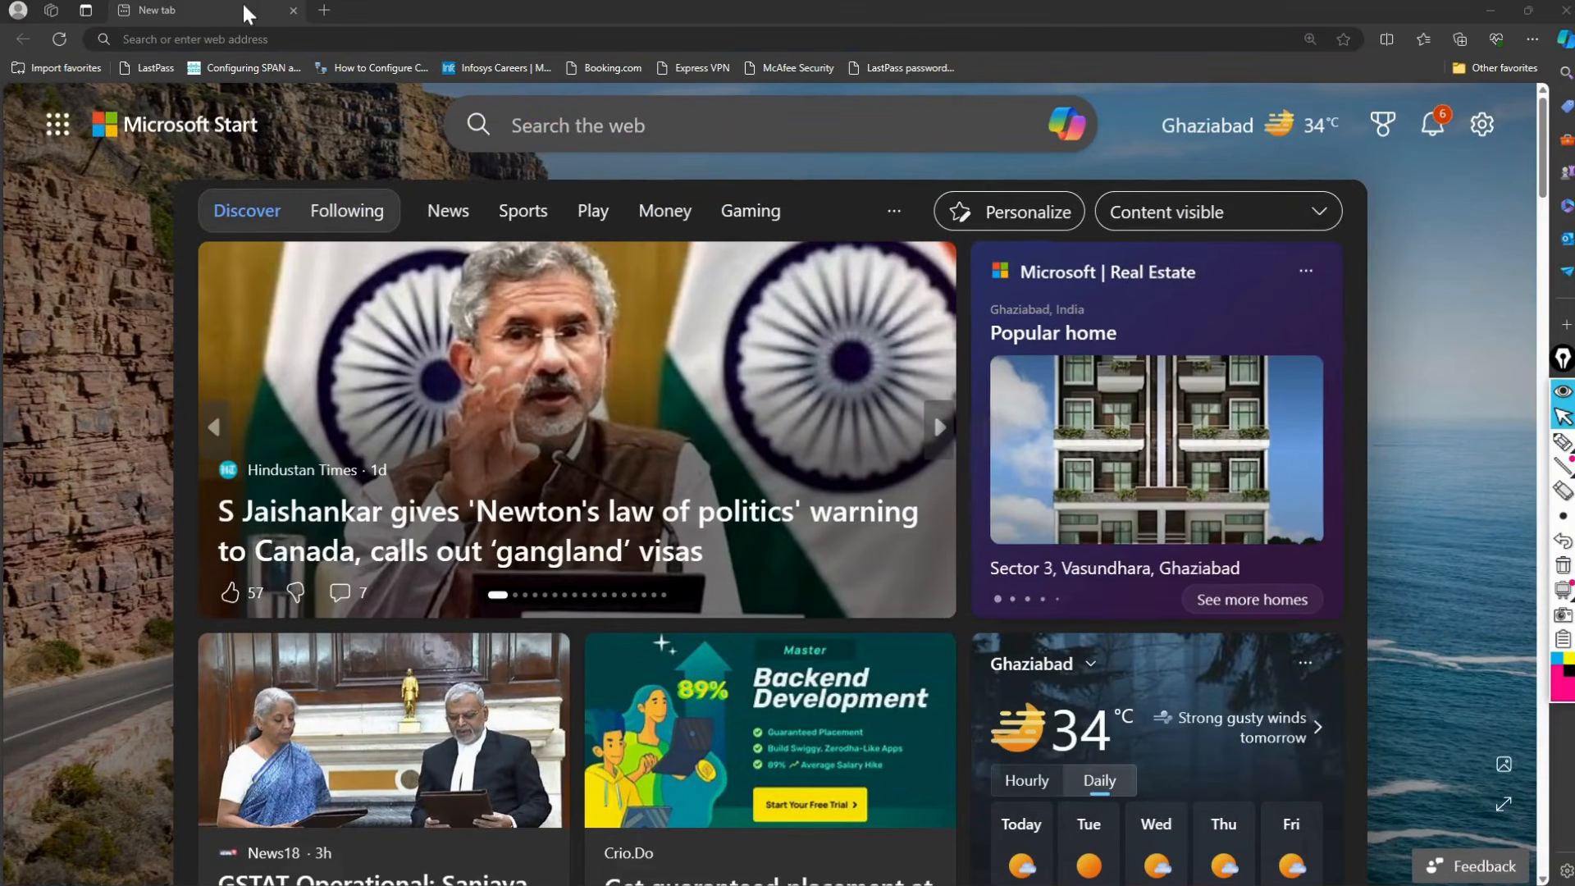
left_click(252, 40)
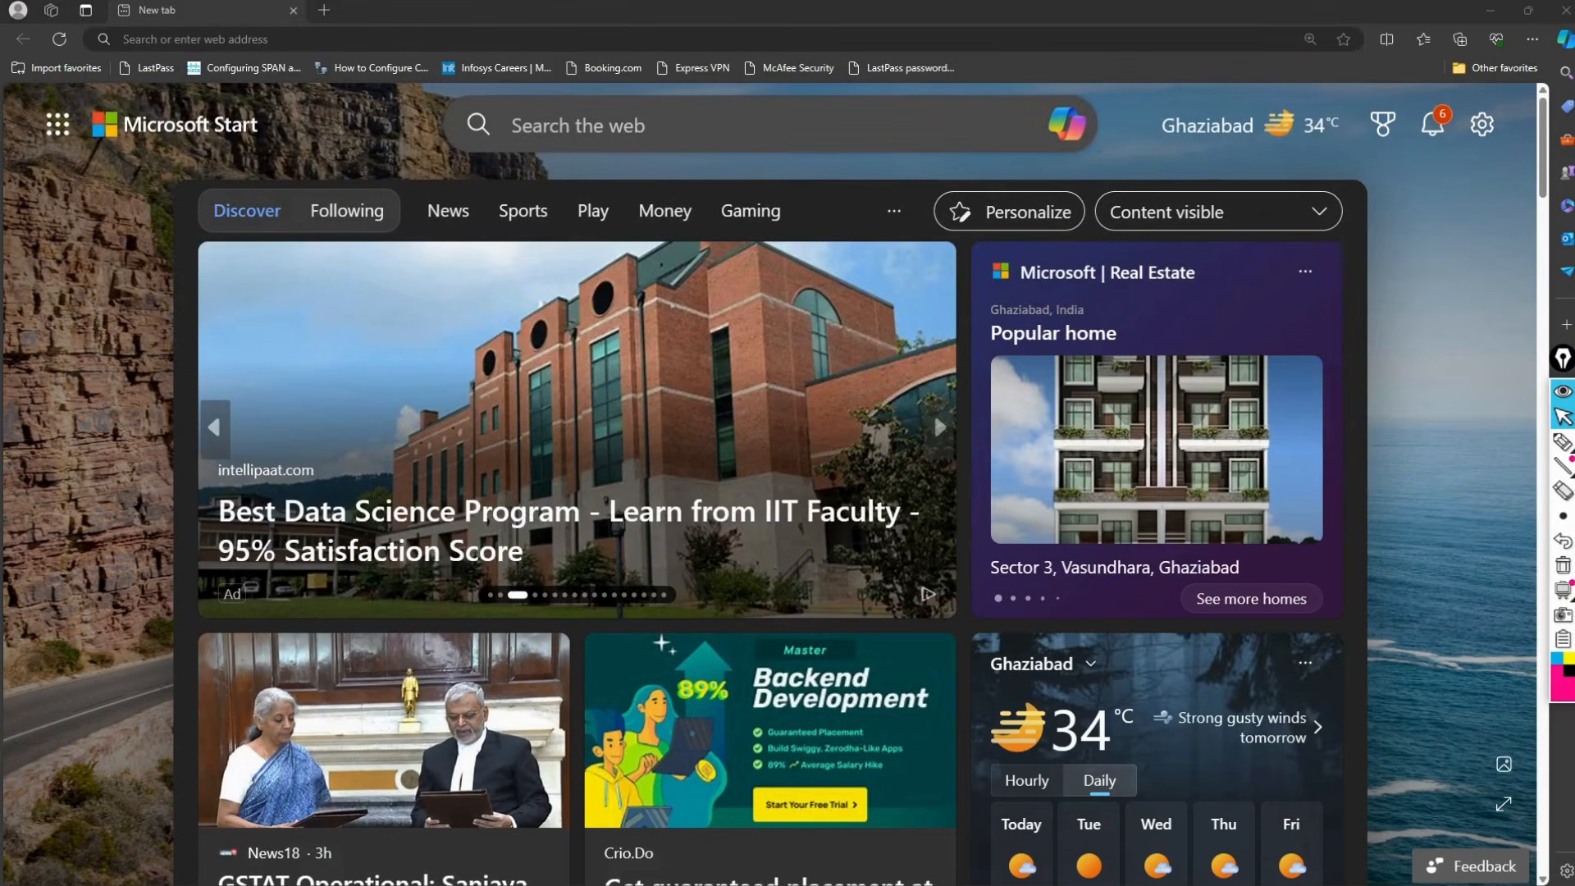
key("alt+Tab")
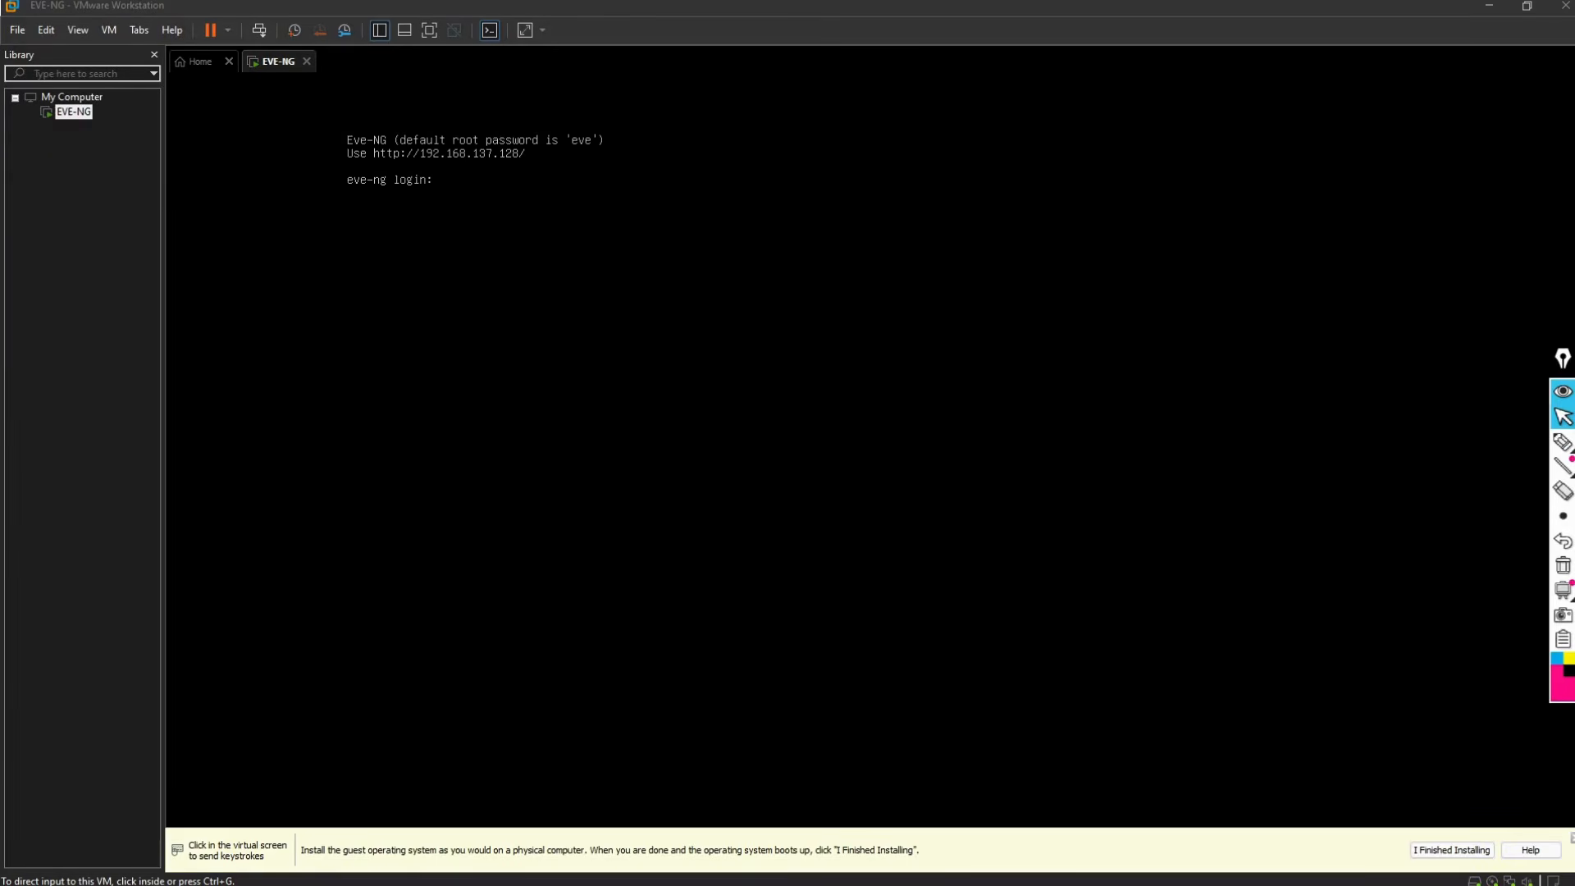
key("alt+Tab")
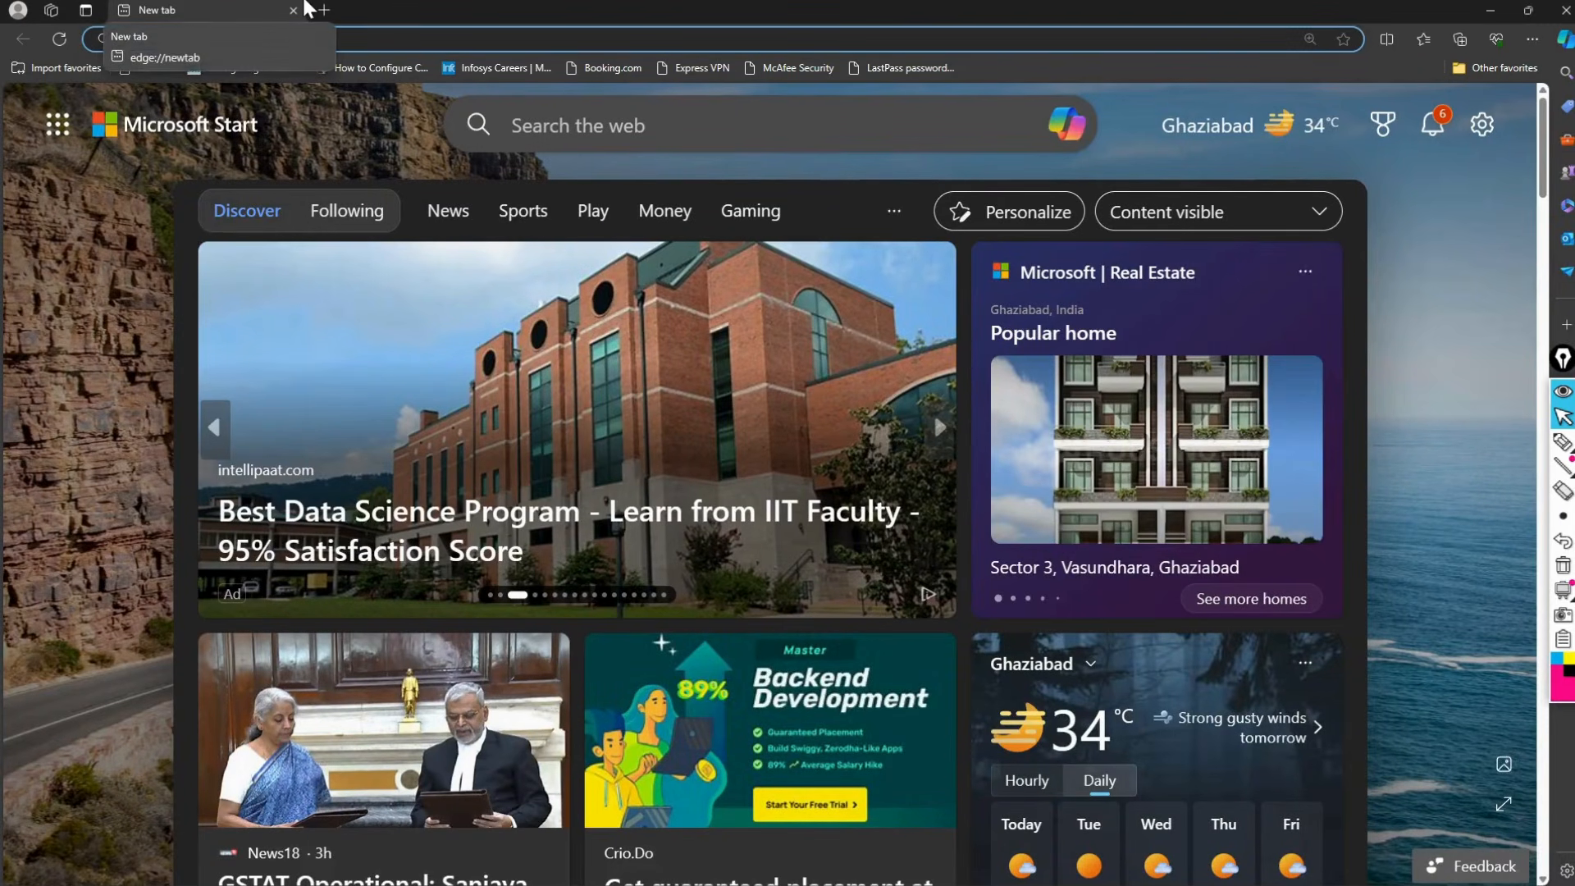
type("192.168.2")
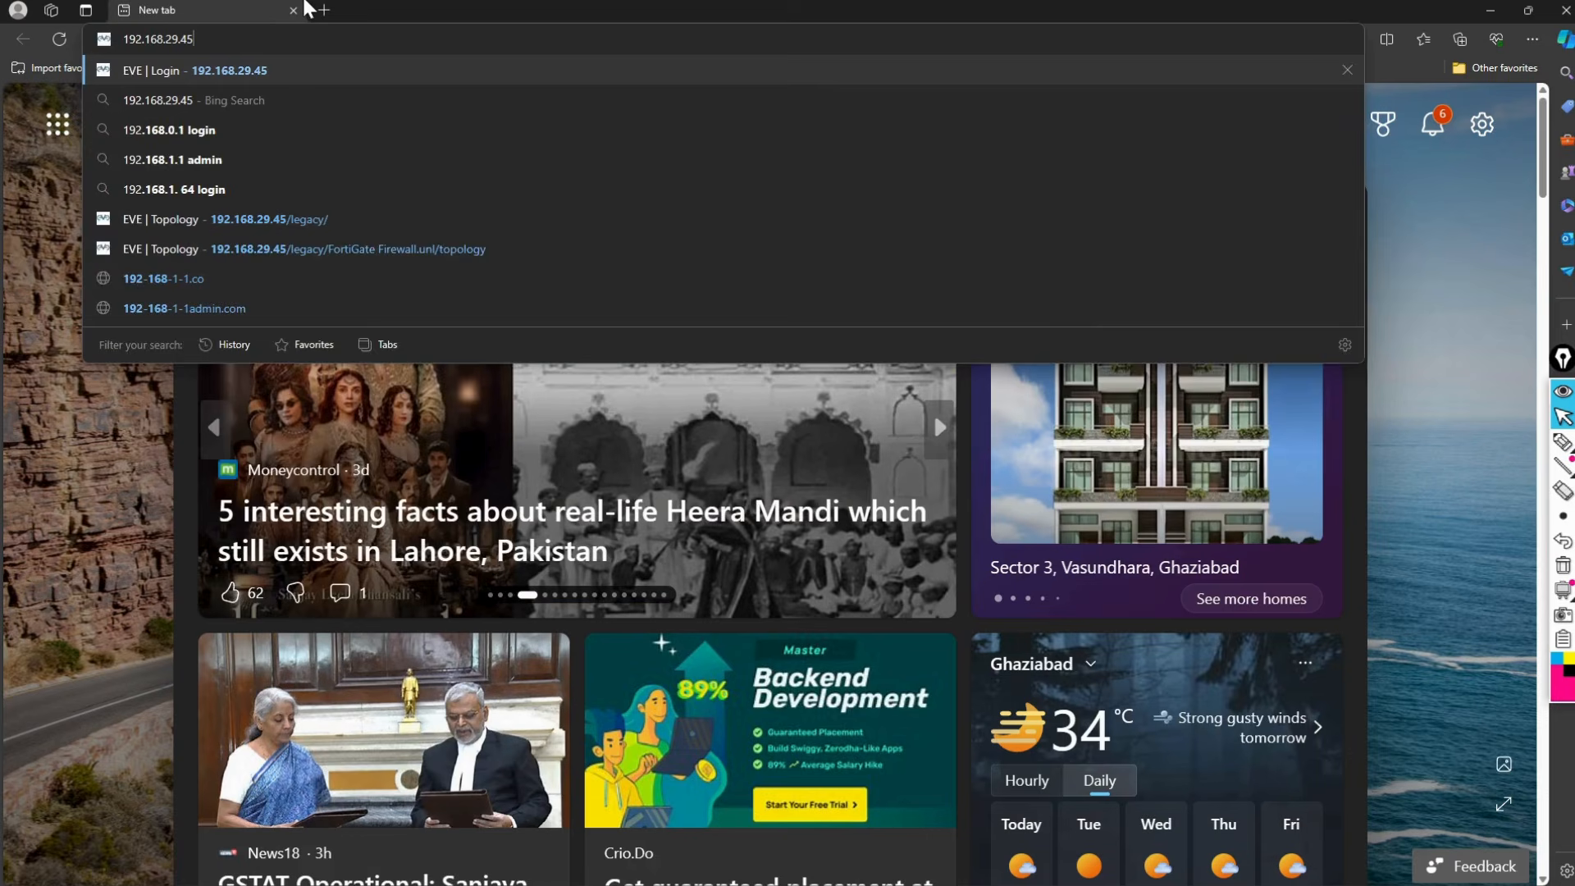
key("BackSpace")
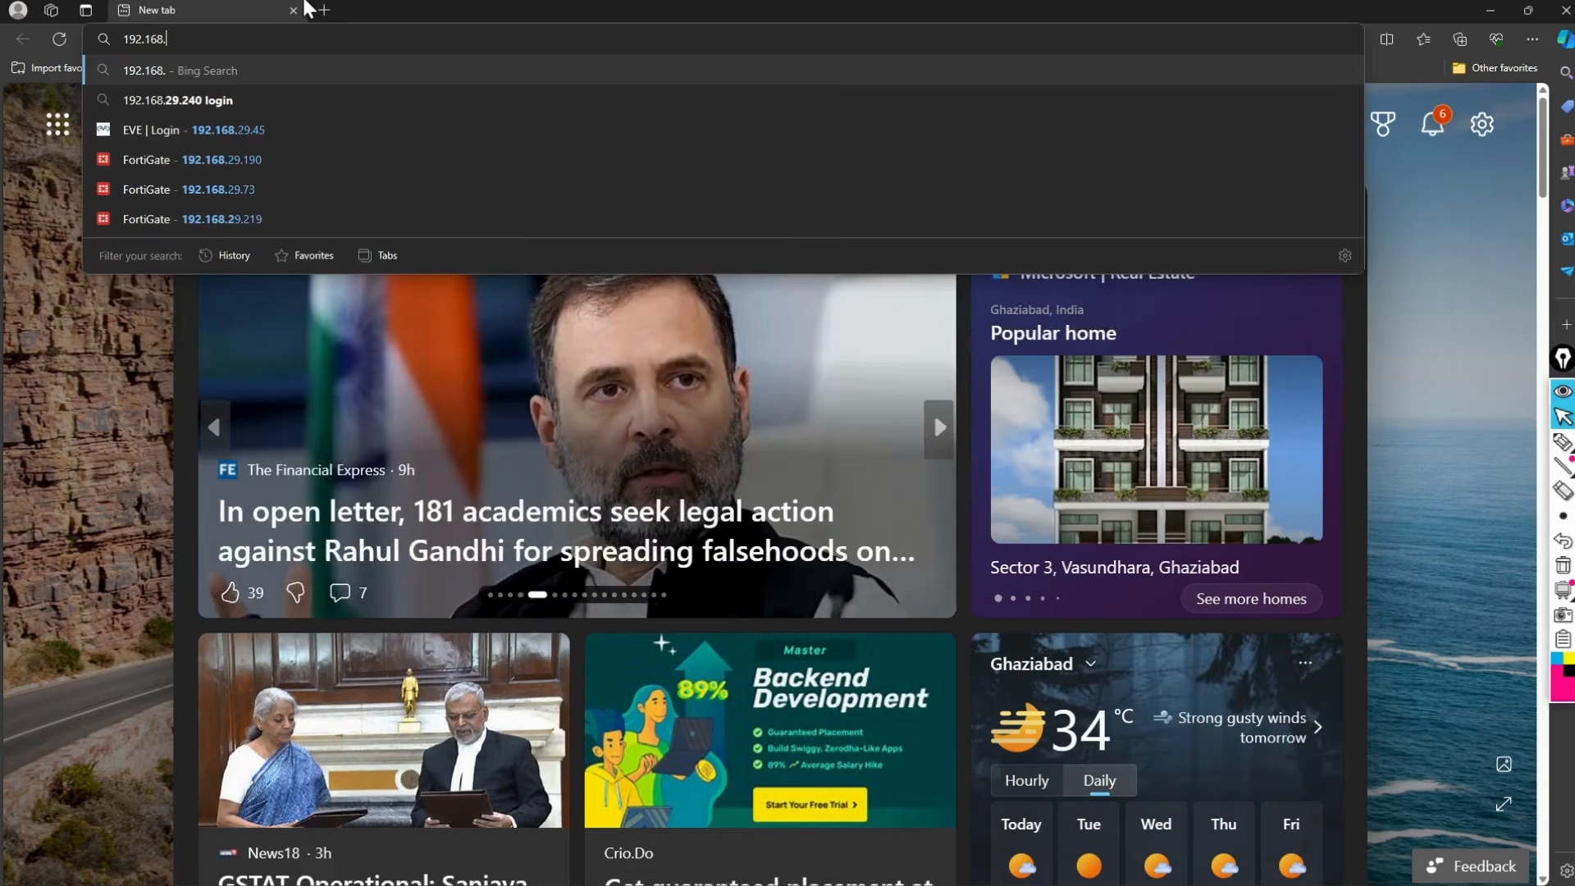
type("1")
type("3")
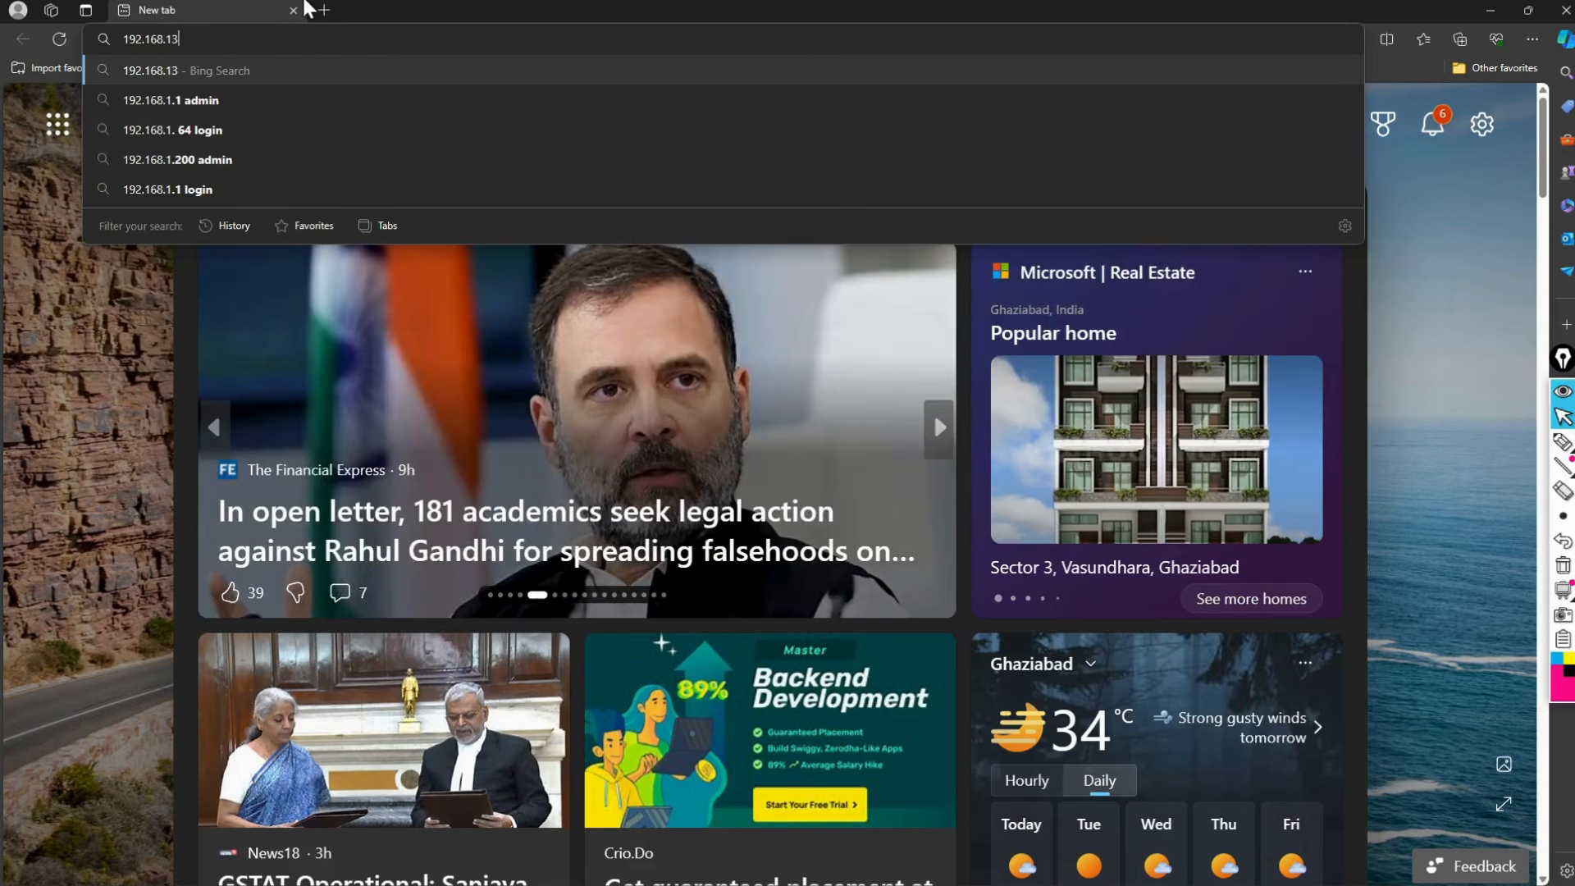
type("7.128")
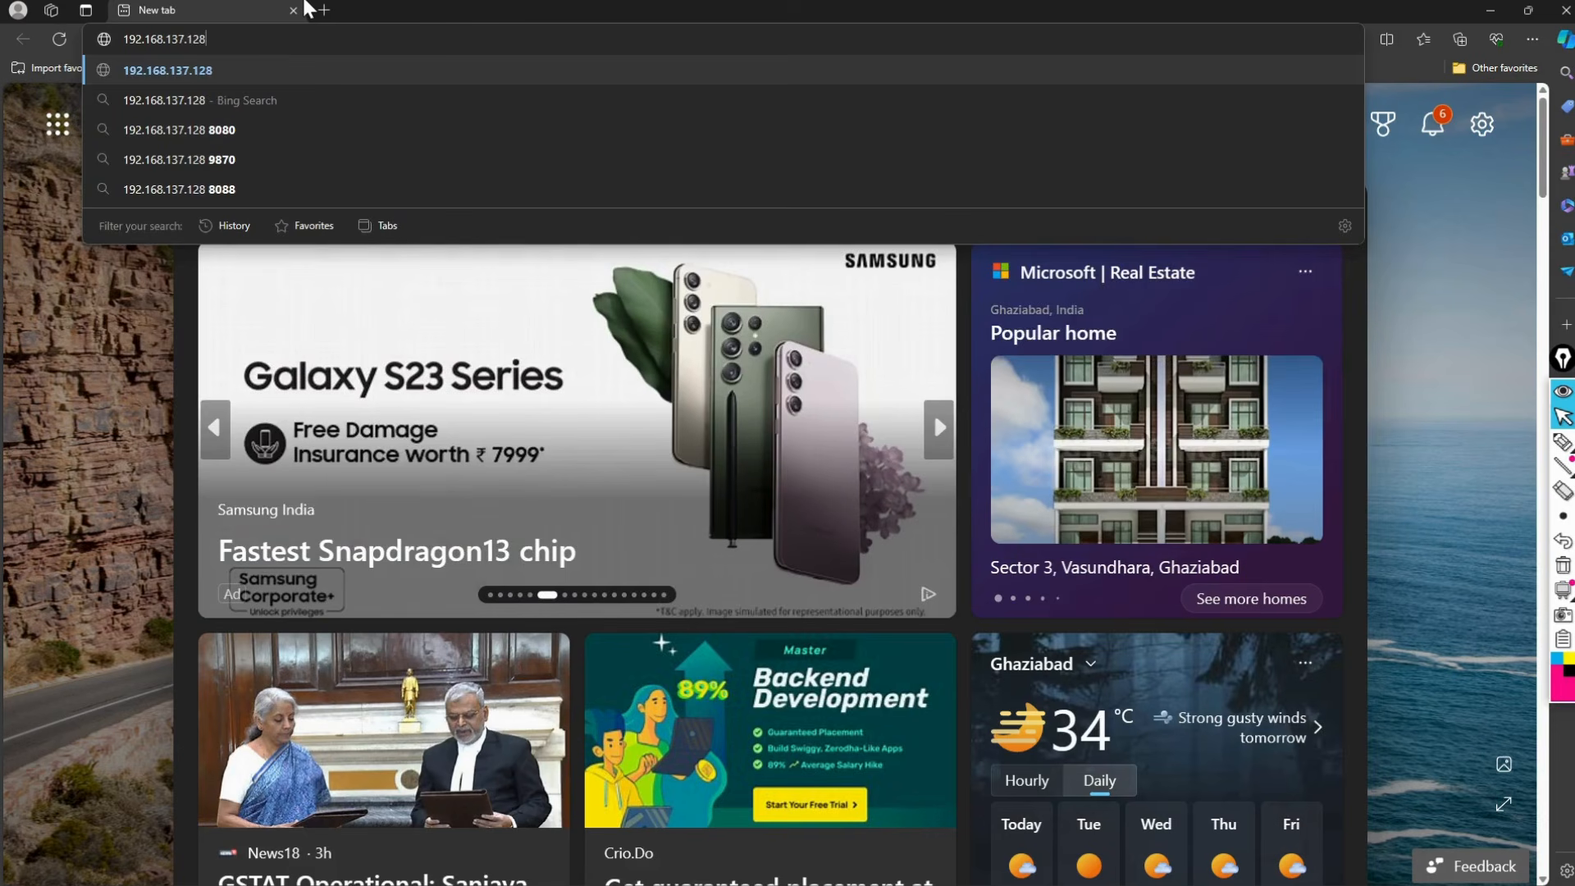
key("Return")
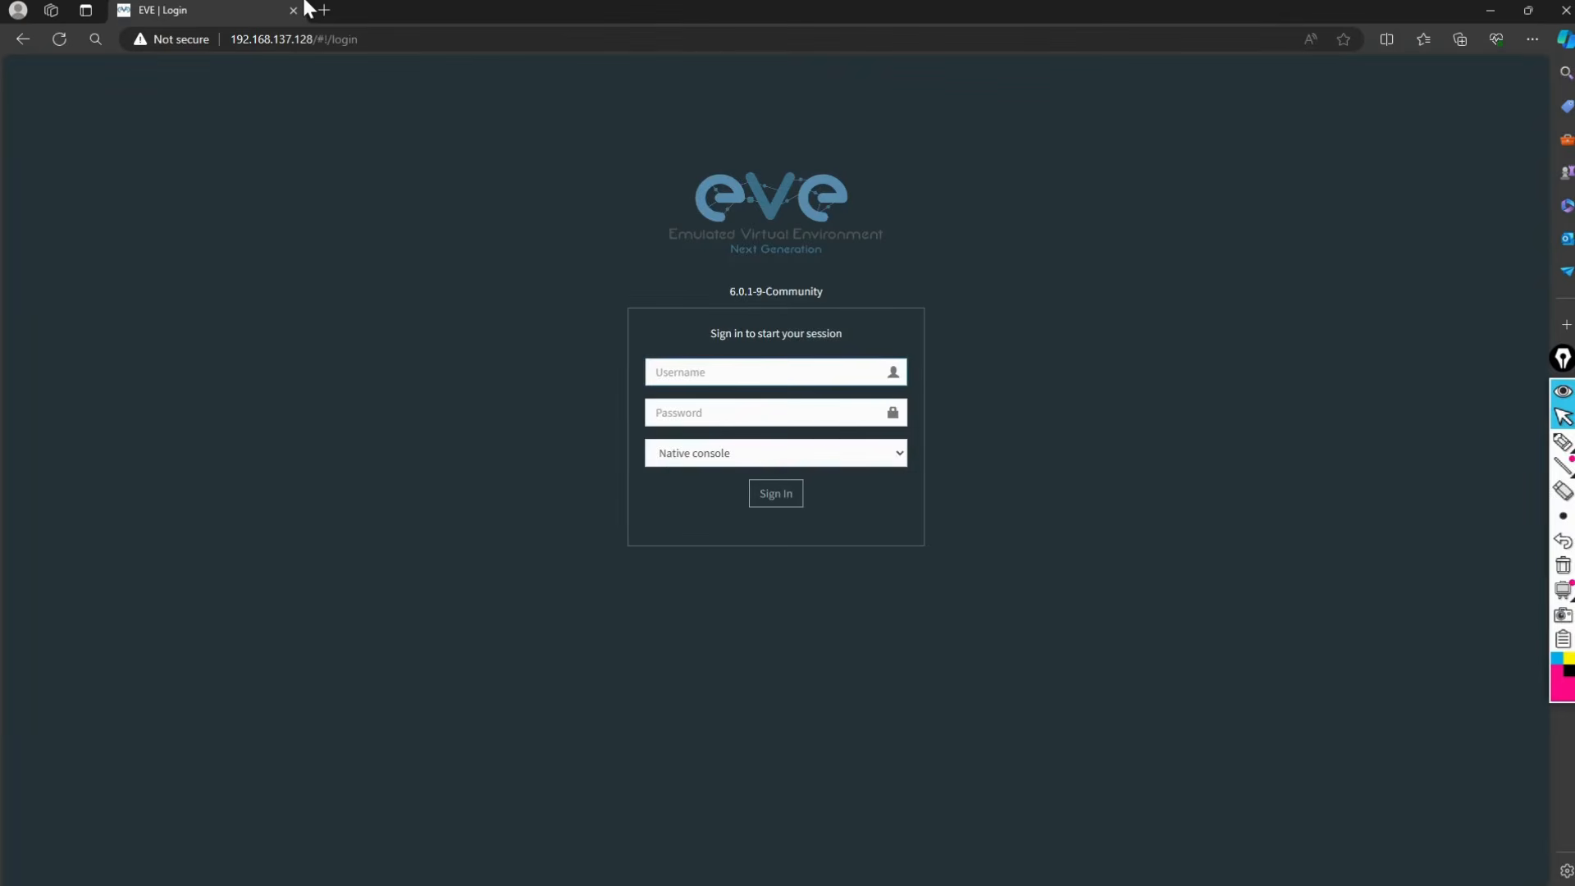
Step: Zoom the EVE login page to 150% and try signing in to reveal the default login hint
left_click(1532, 38)
left_click(1494, 152)
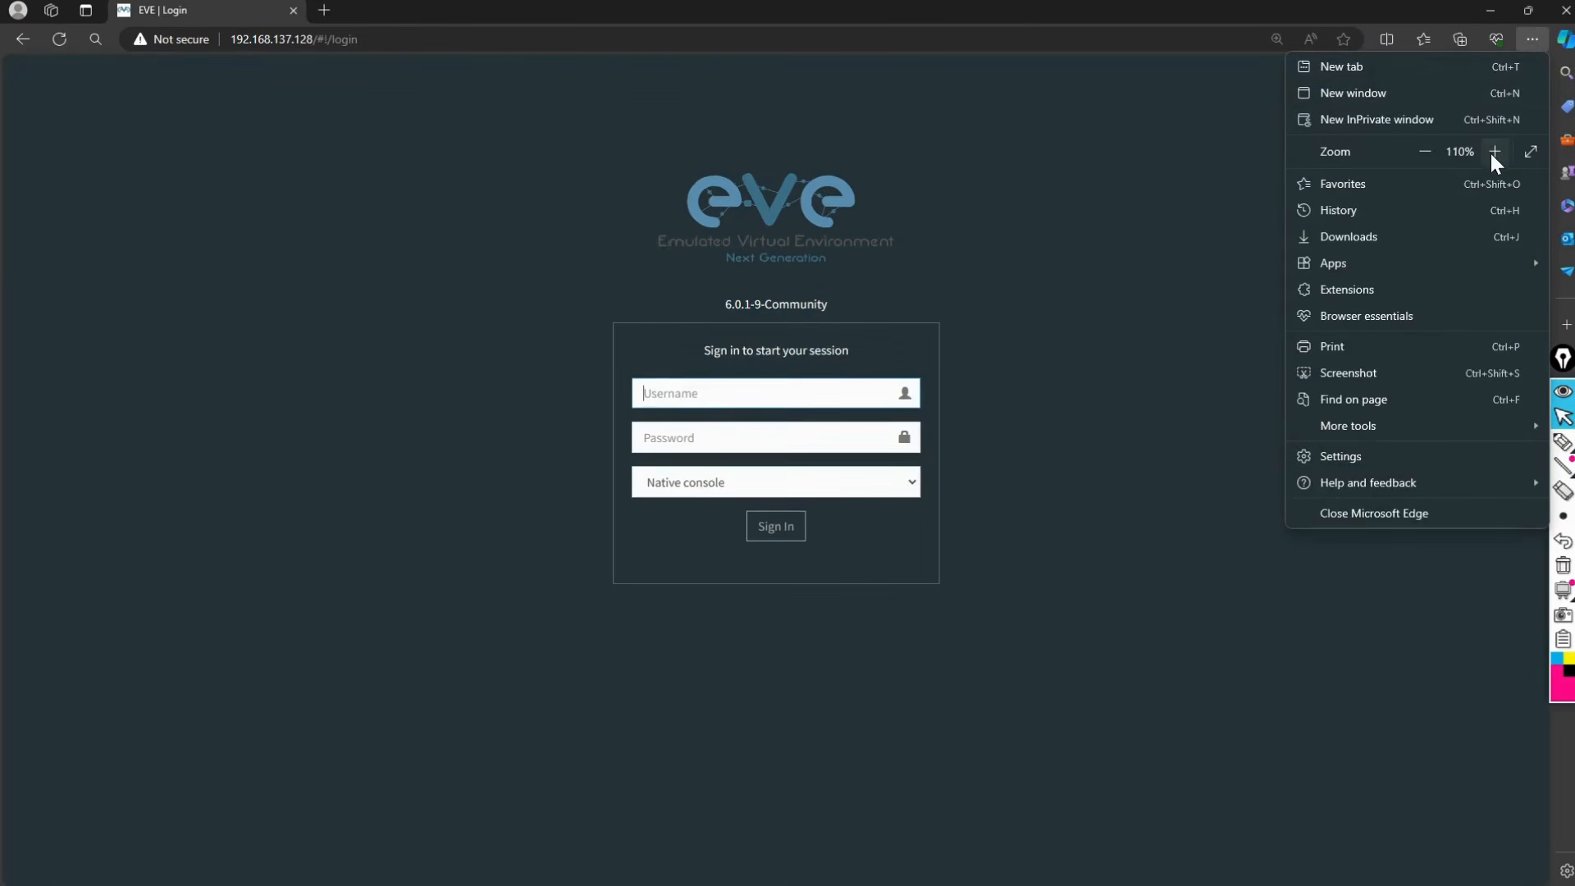
left_click(1491, 154)
left_click(1491, 153)
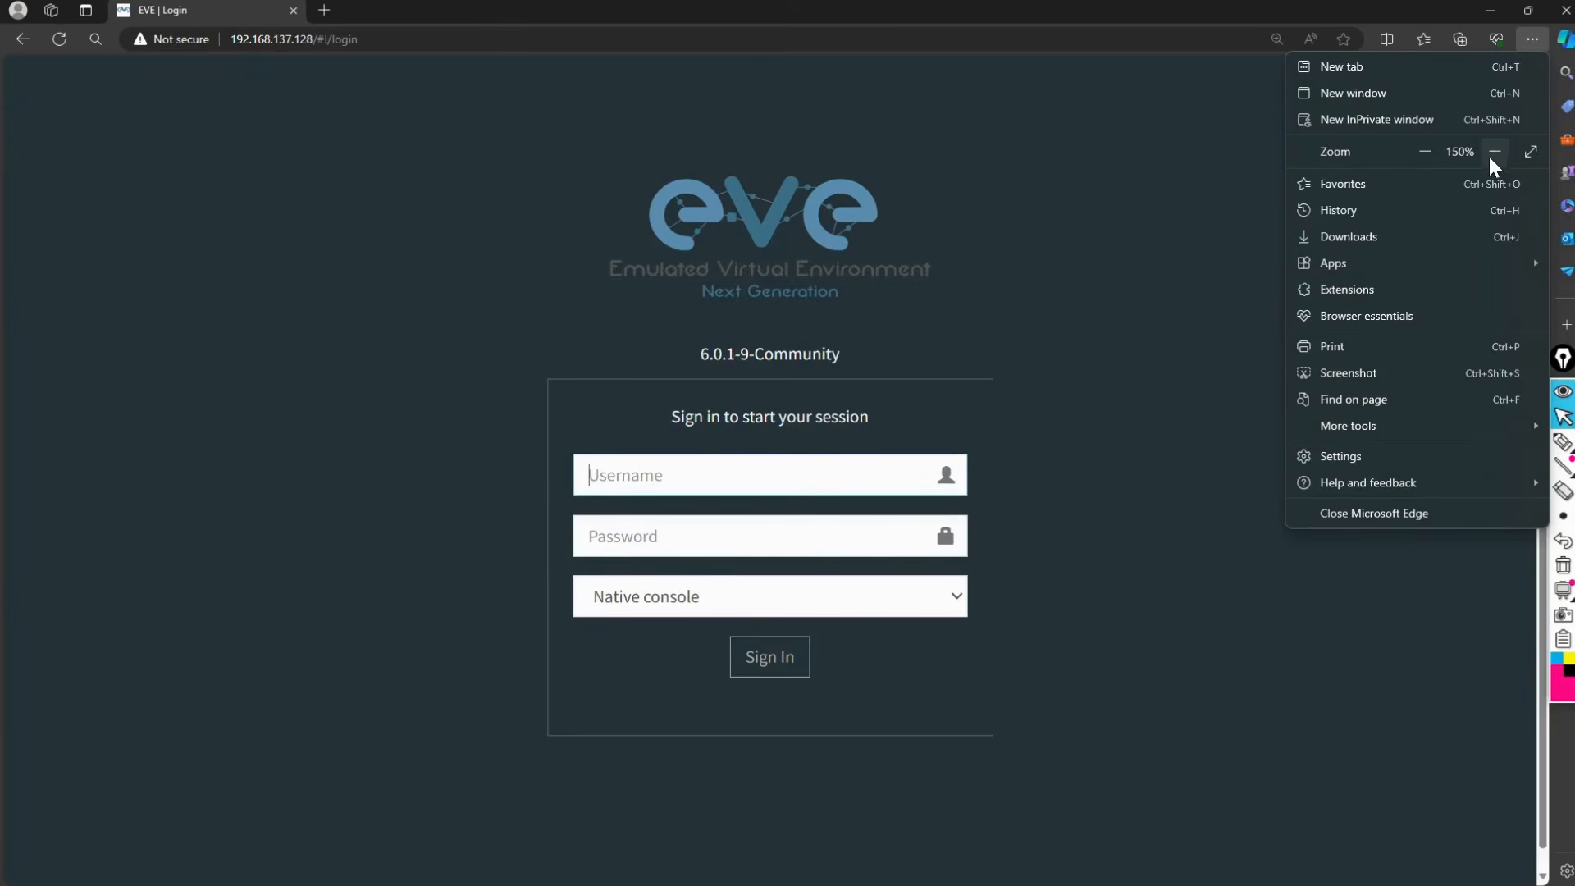
left_click(779, 486)
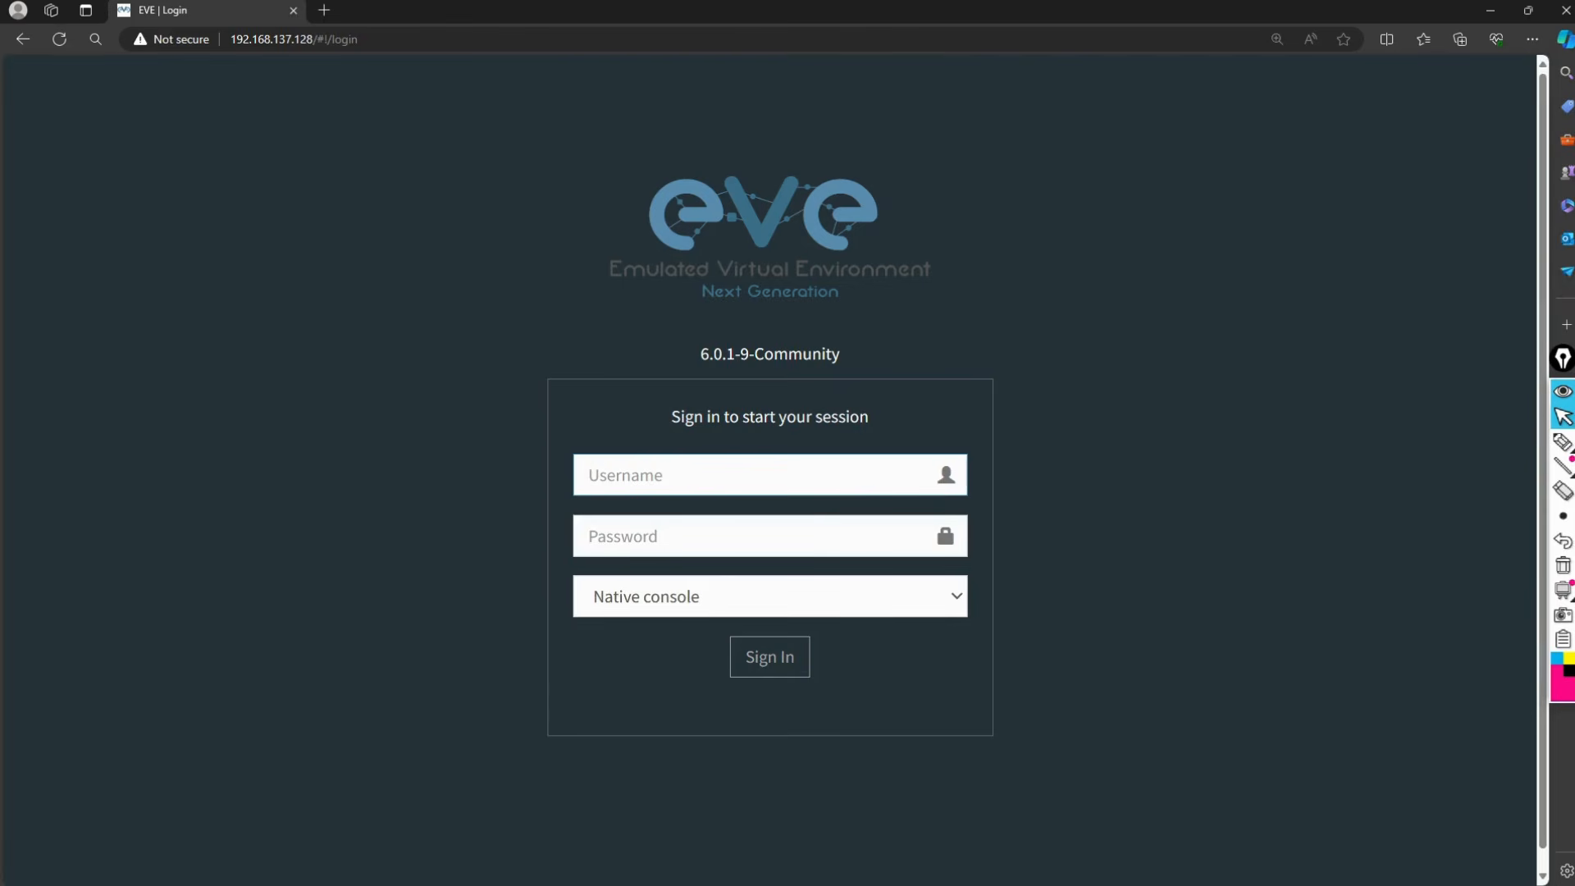
left_click(753, 668)
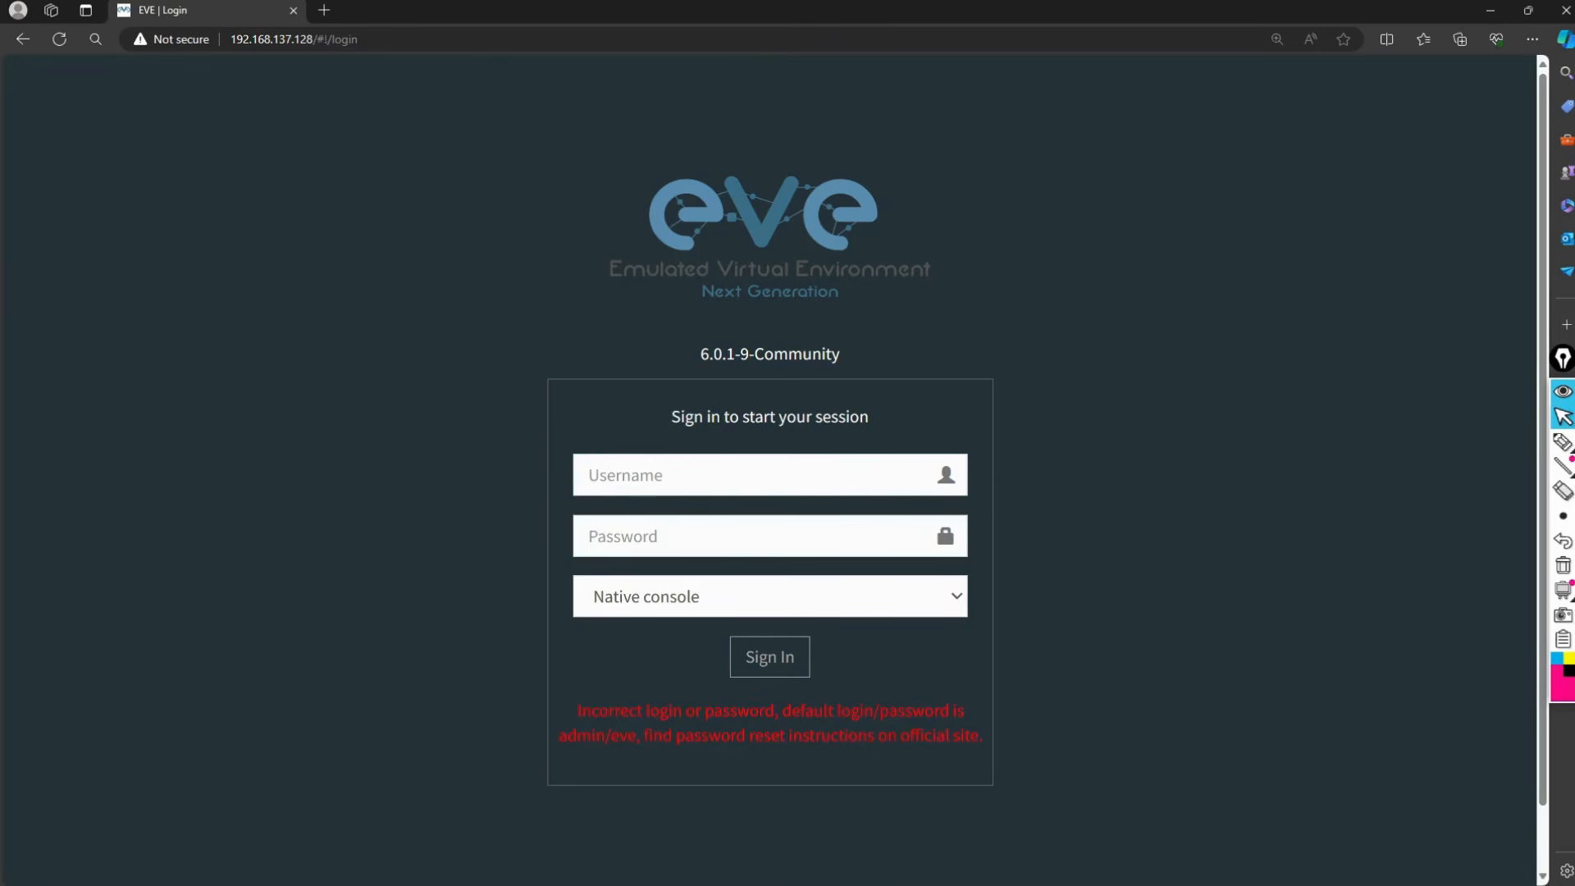
left_click_drag(559, 736, 636, 736)
Step: Sign in as admin with the default password and Html5 console, then start a new lab
left_click(683, 484)
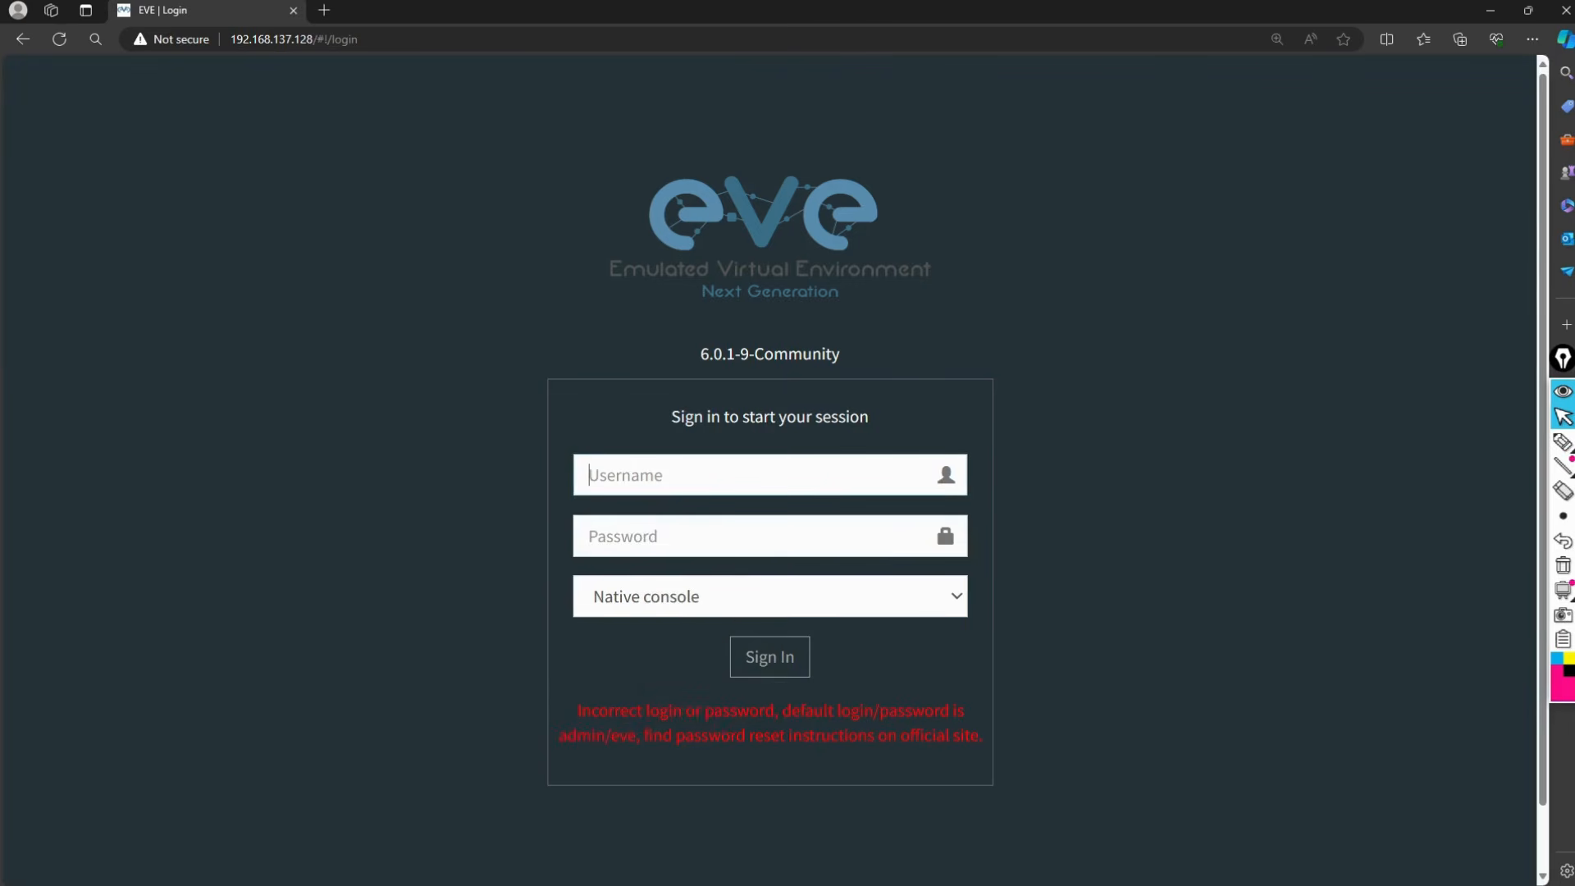
type("admin")
key("Tab")
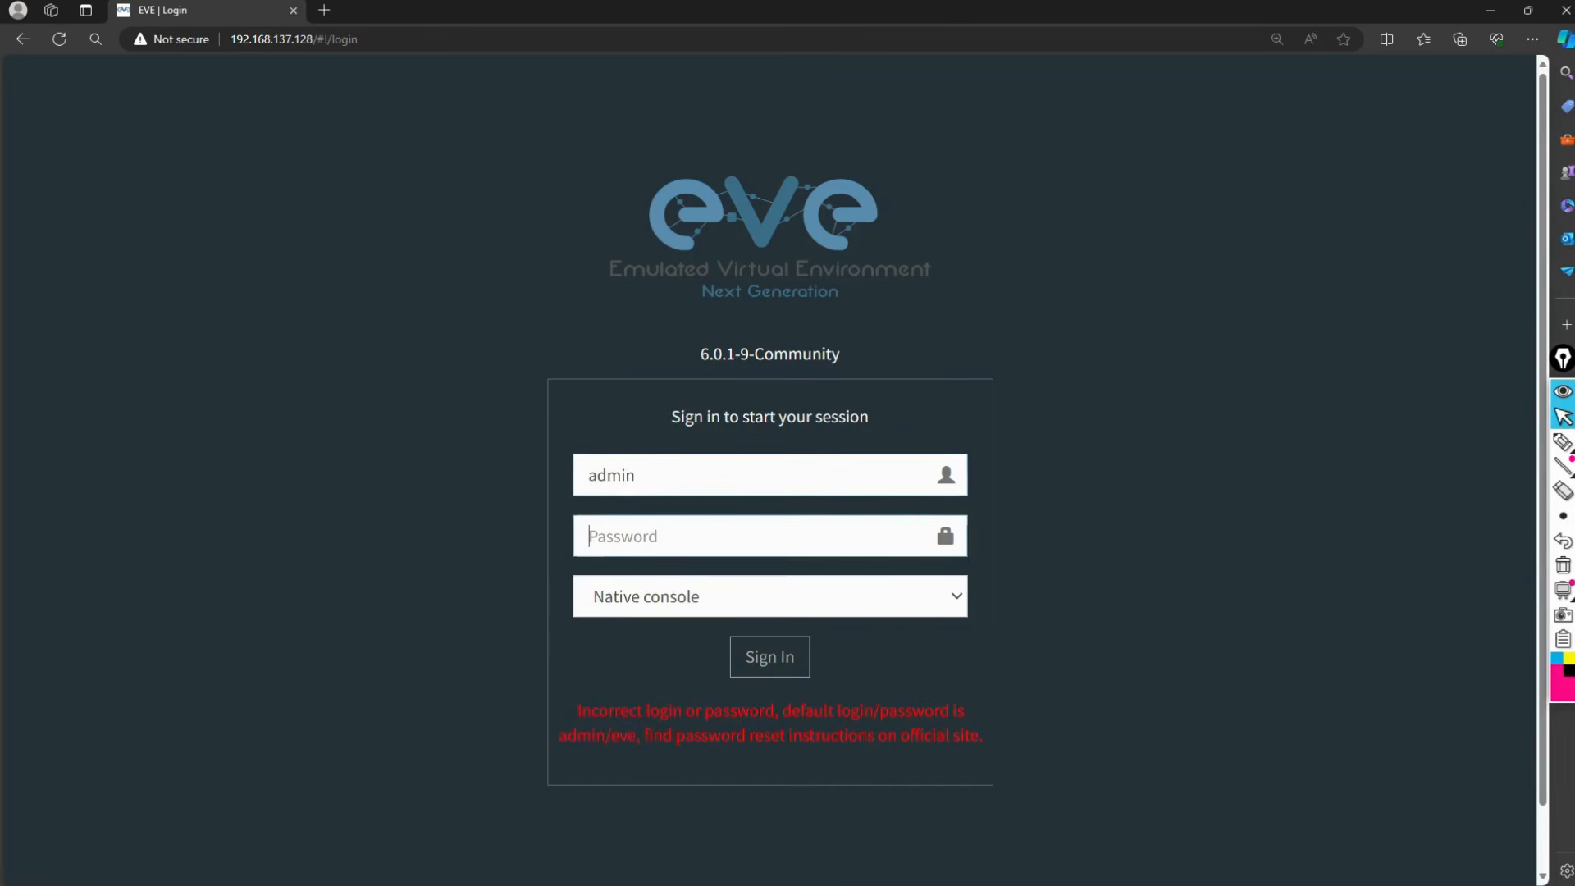
type("eve")
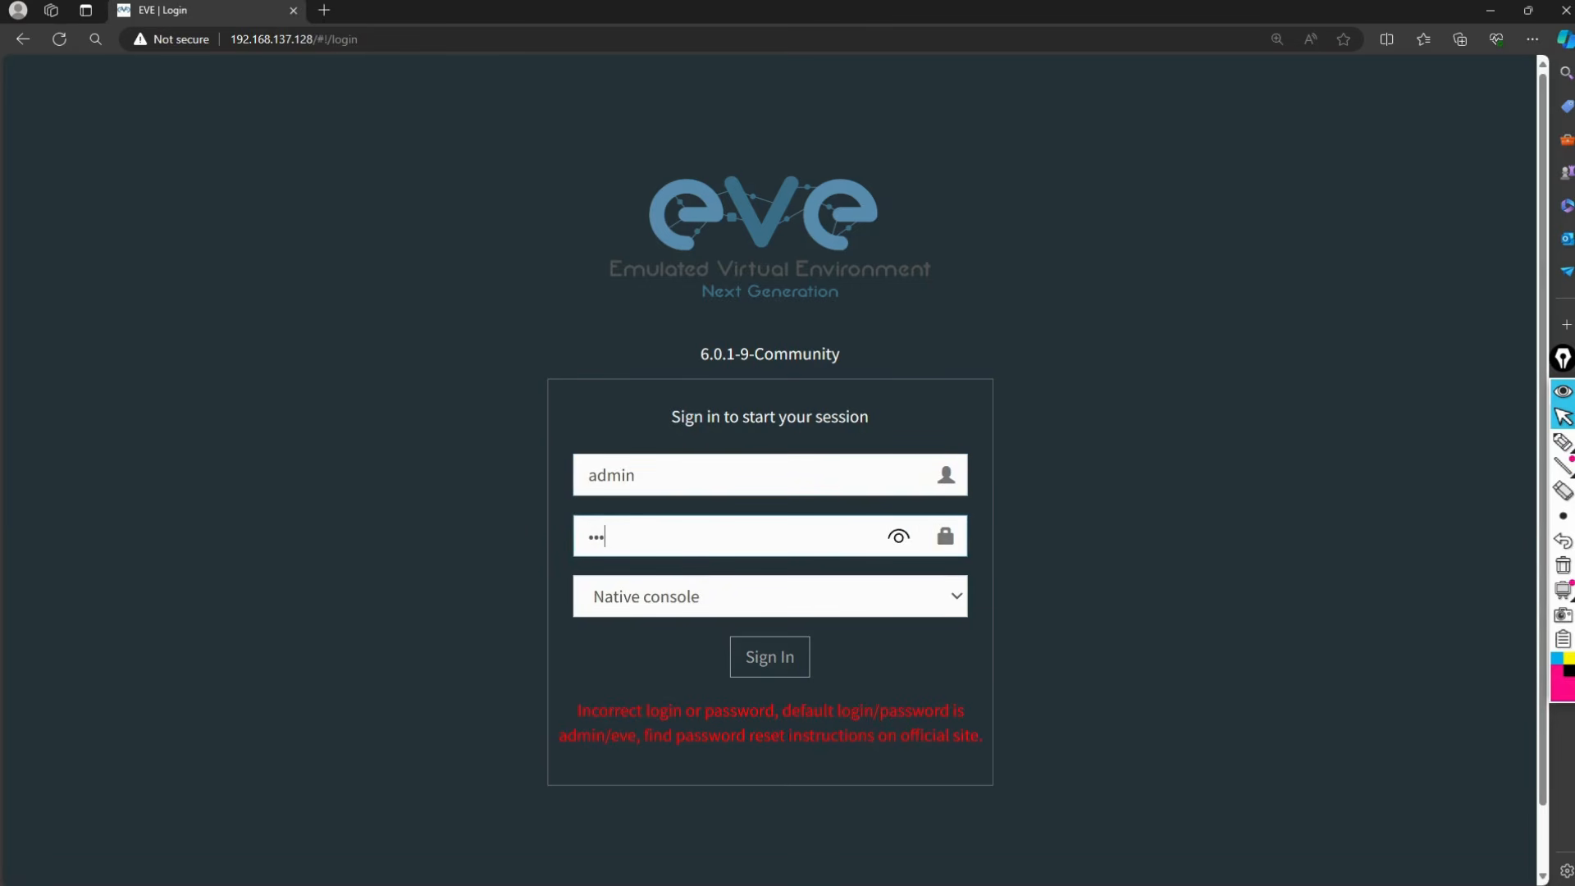
left_click(691, 597)
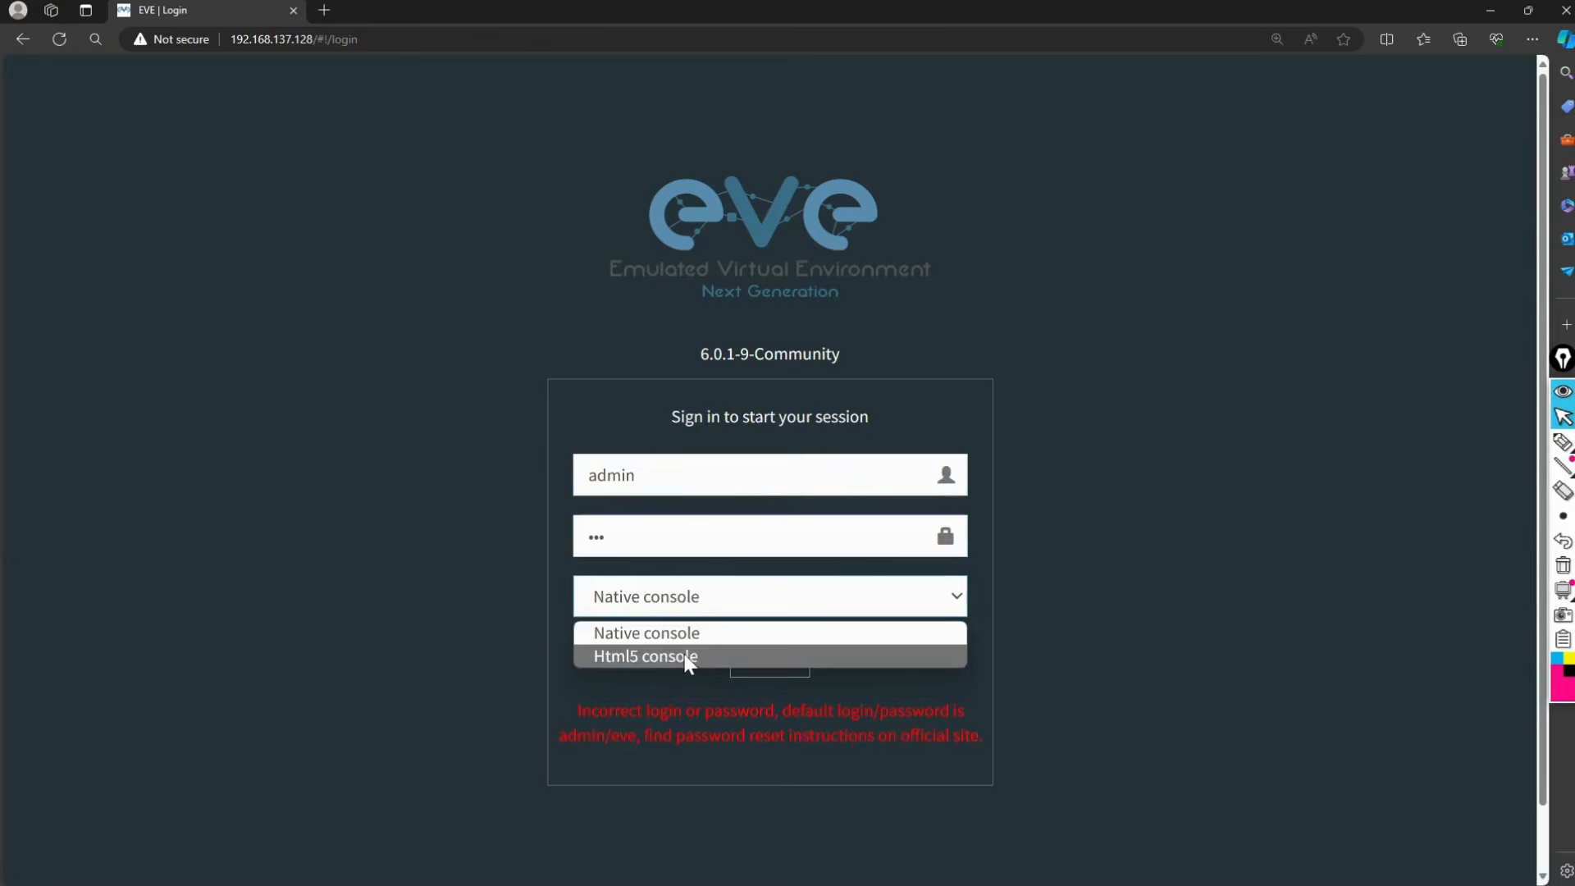
left_click(687, 654)
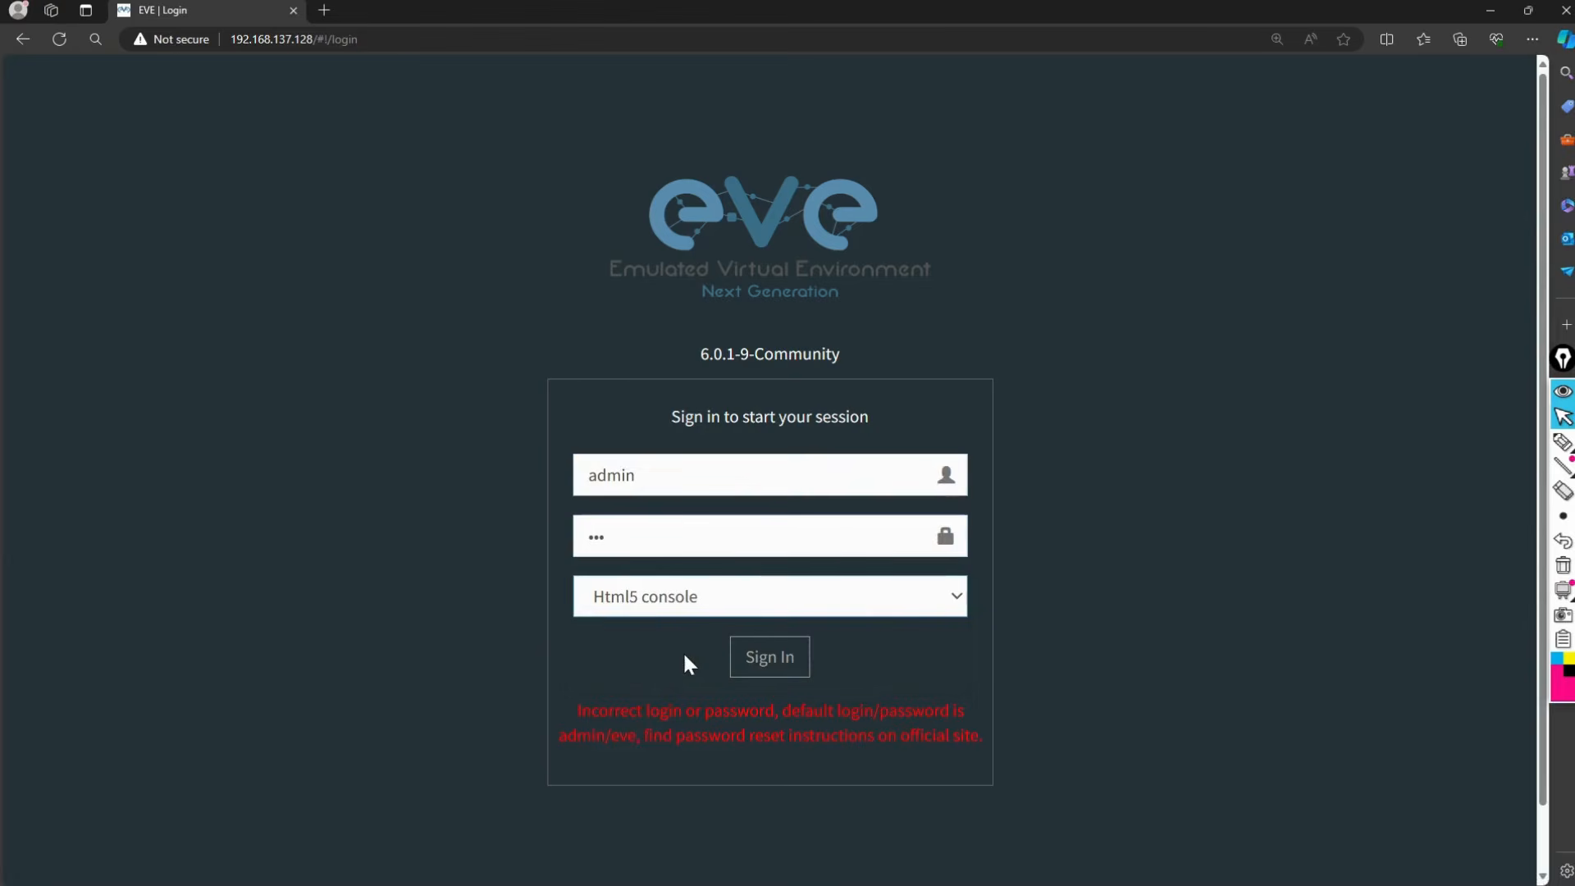
left_click(752, 603)
left_click(751, 603)
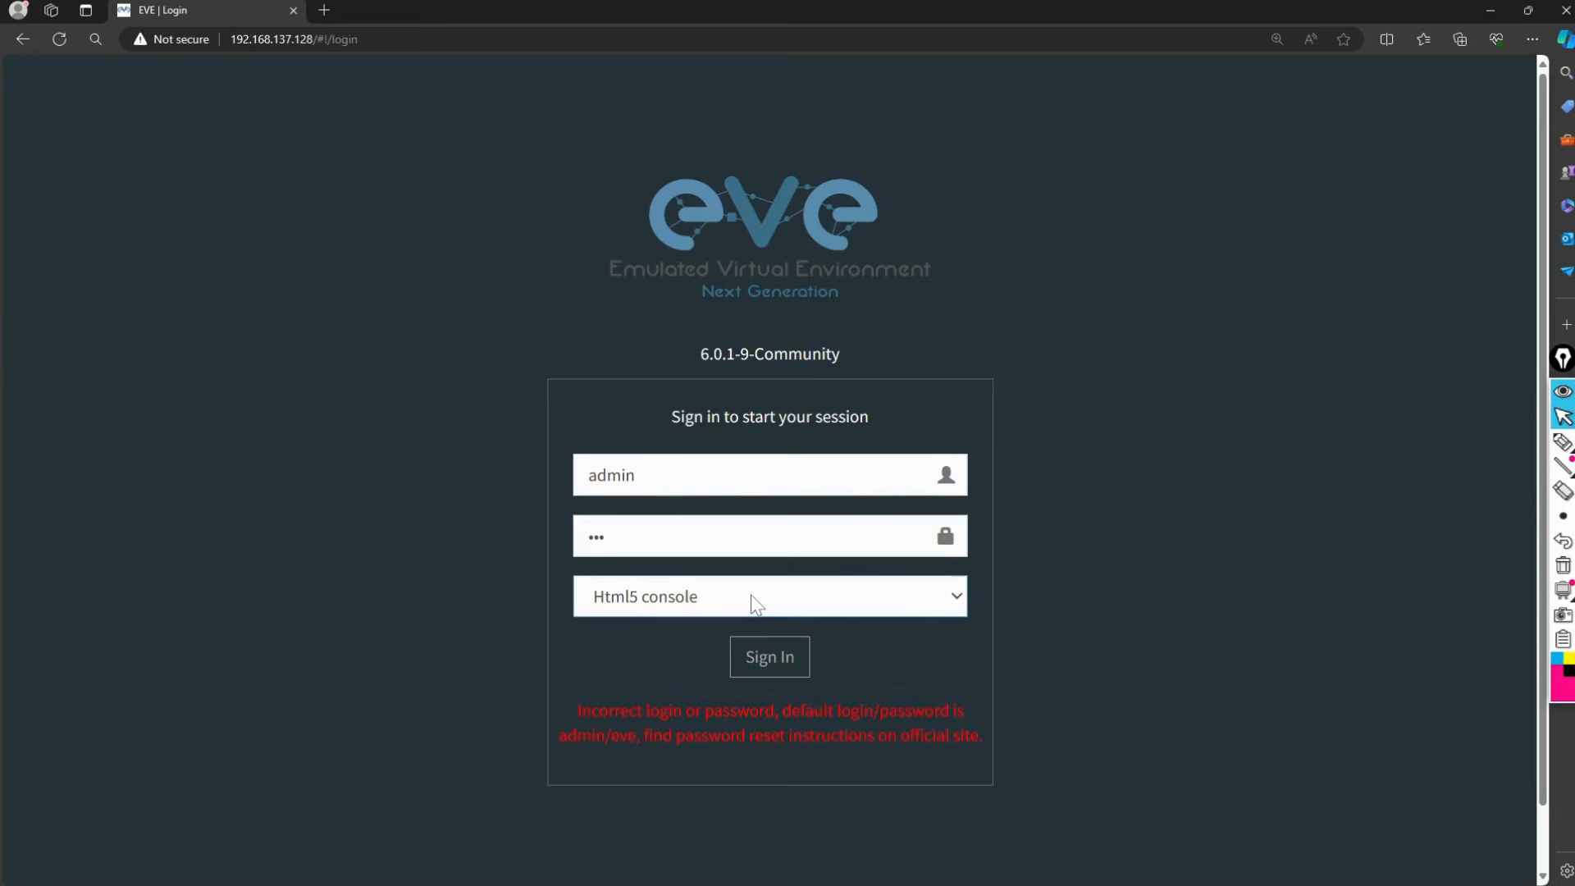
left_click(770, 661)
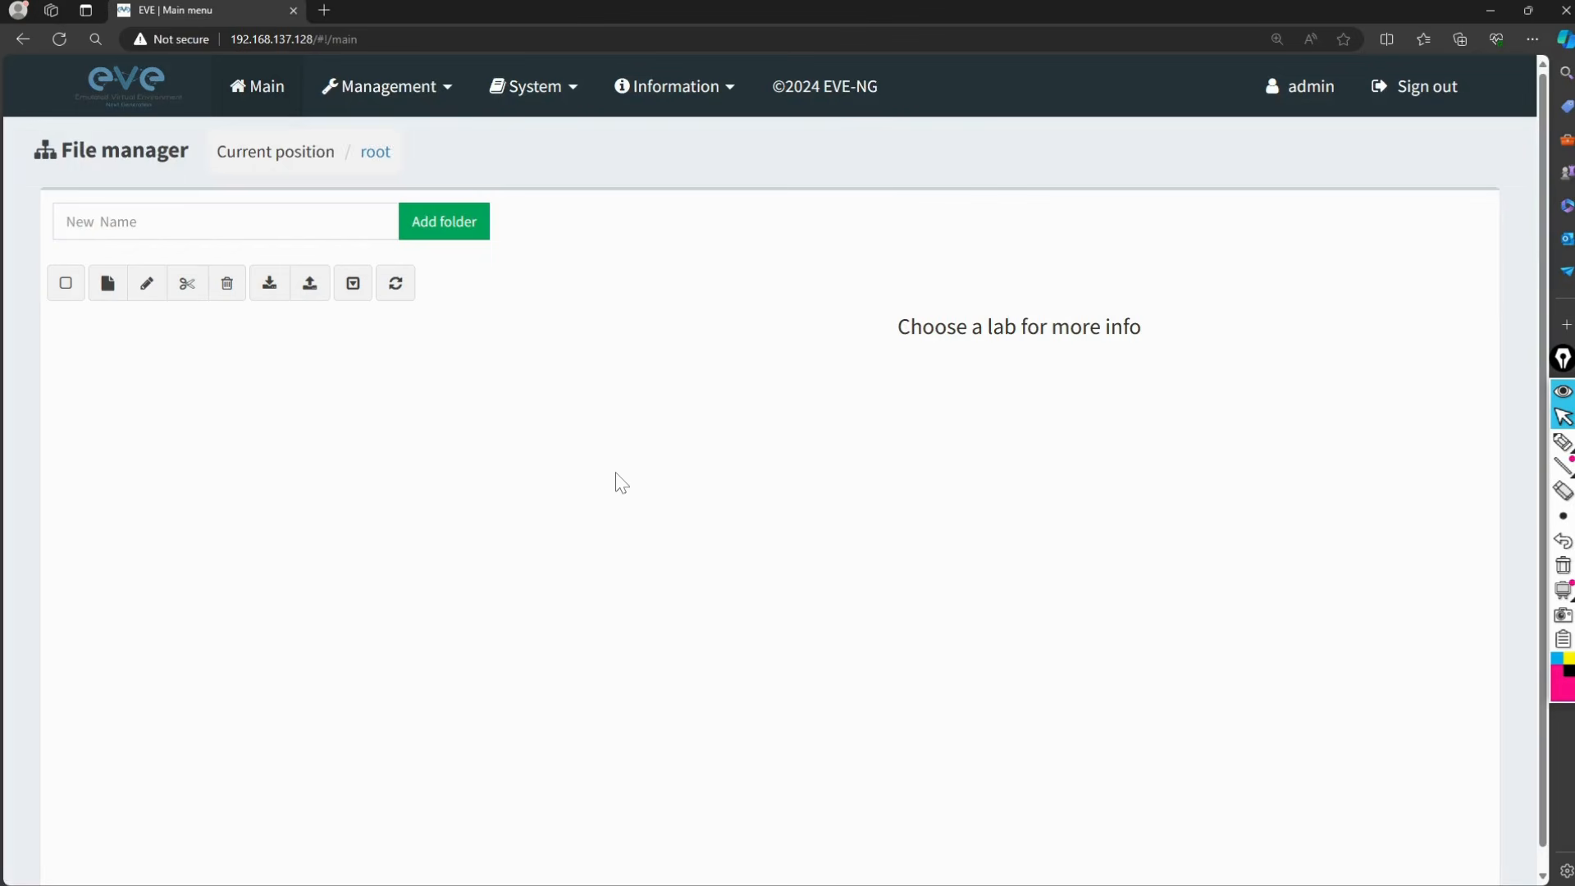
left_click(106, 285)
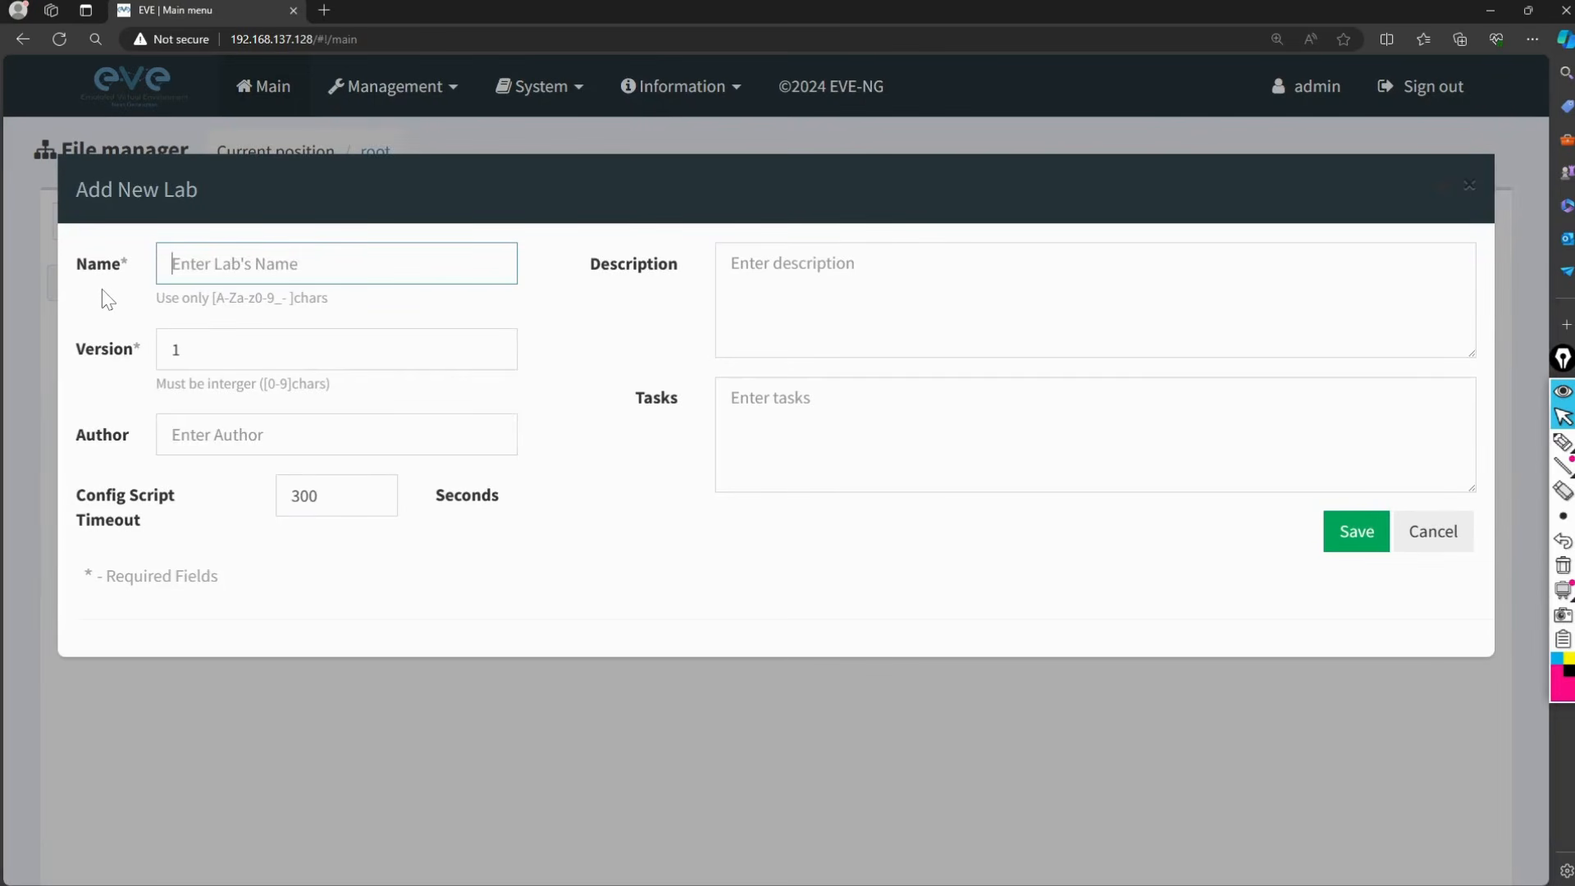
Step: Name the new lab 'My First Lab' and save it to open its canvas
type("My ")
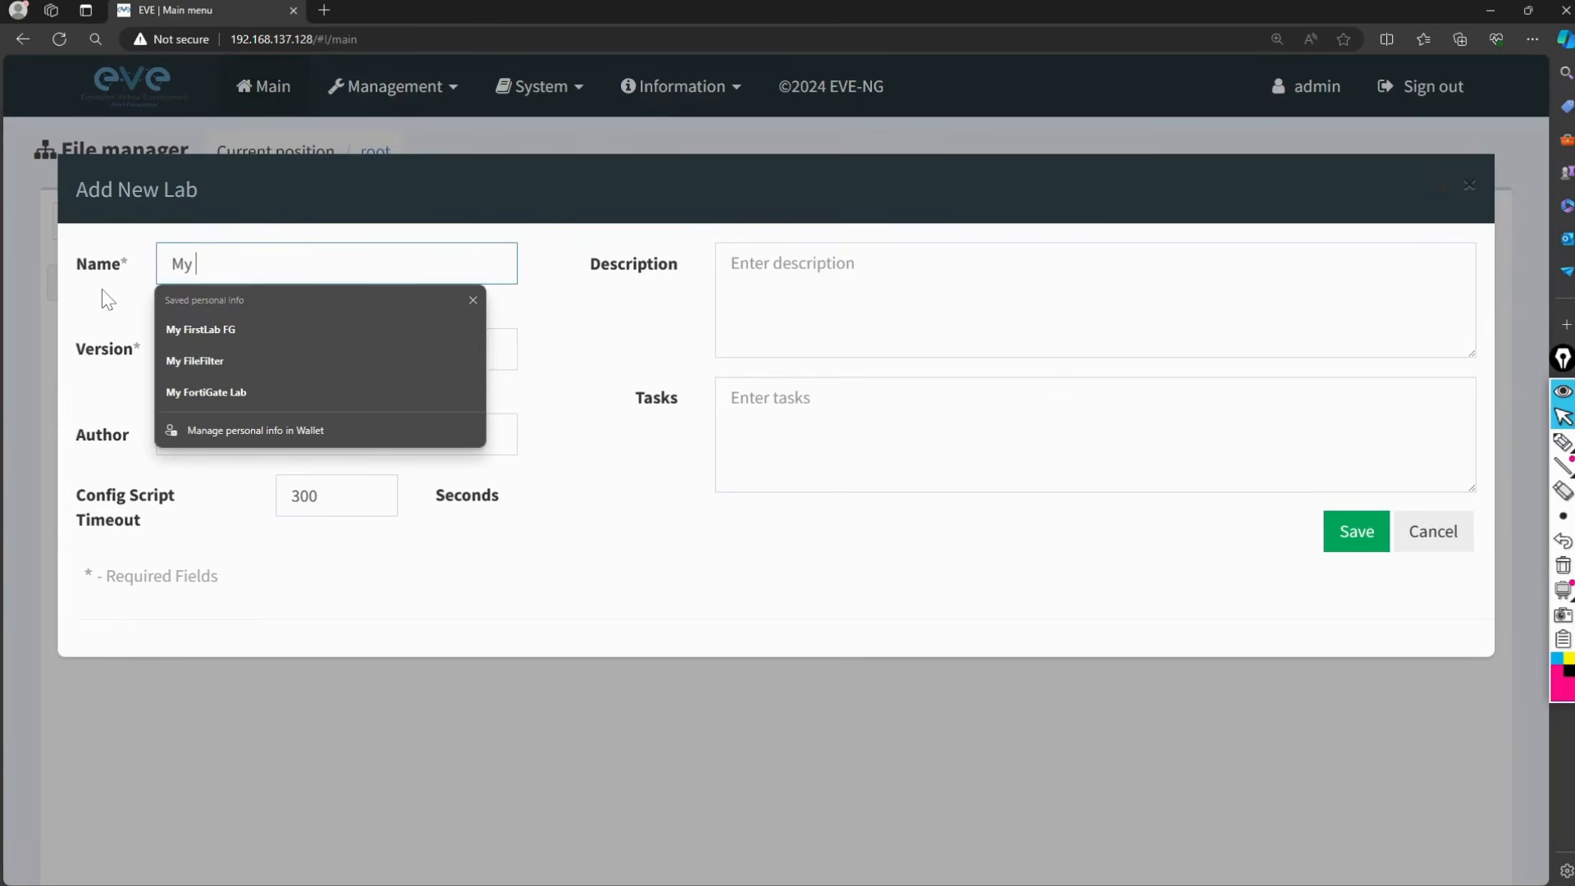
type("First Lab")
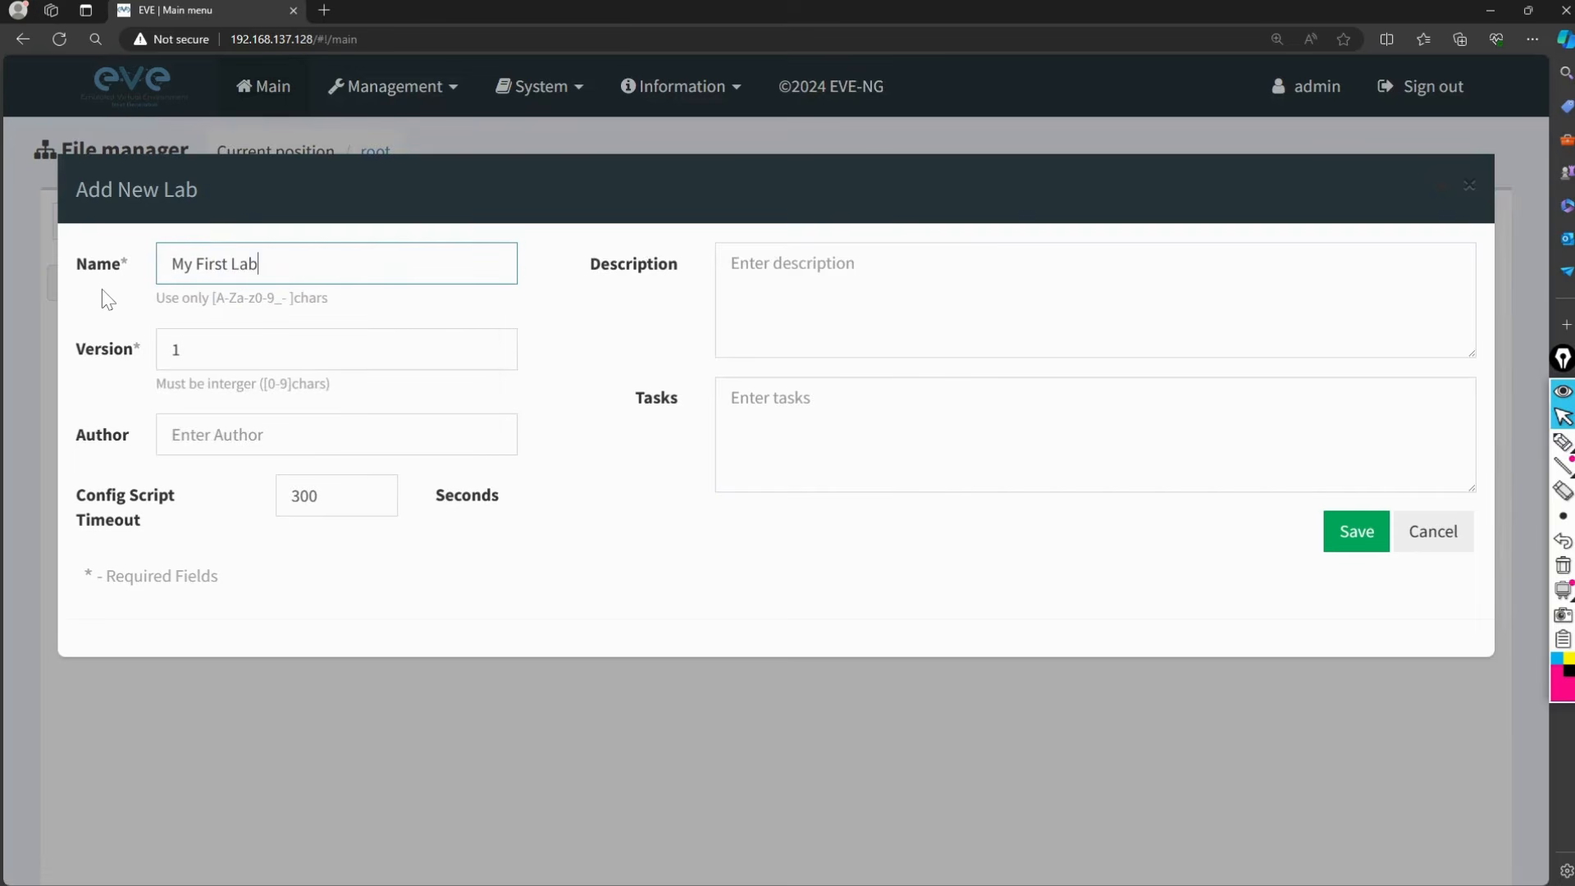
left_click(1368, 541)
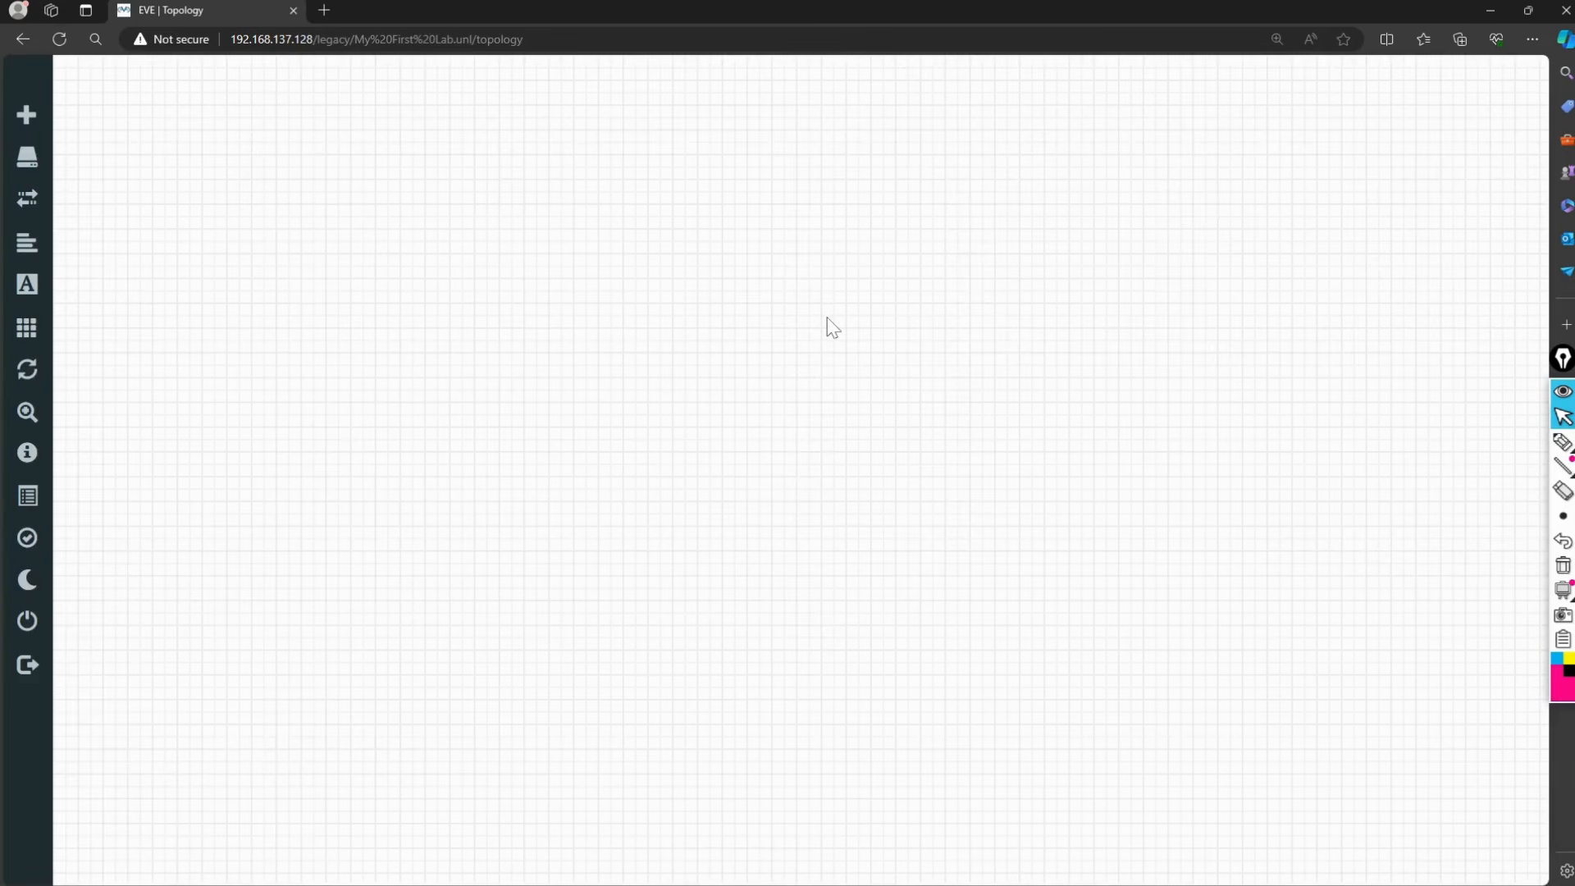
Step: Add a Virtual PC (VPCS) node named VPC to the My First Lab canvas
right_click(583, 265)
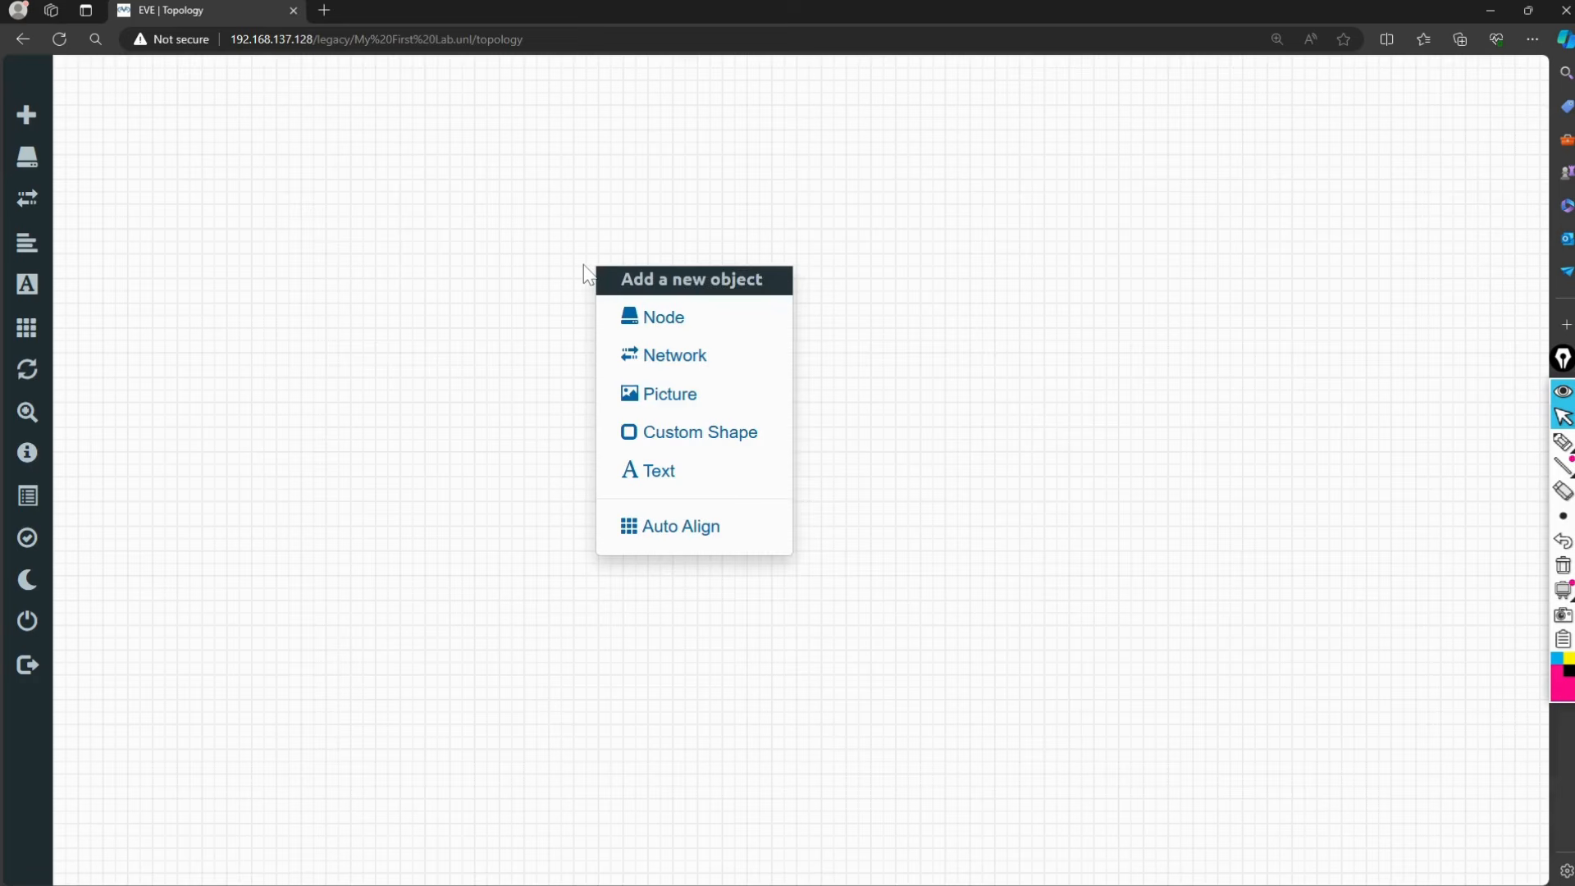
left_click(663, 320)
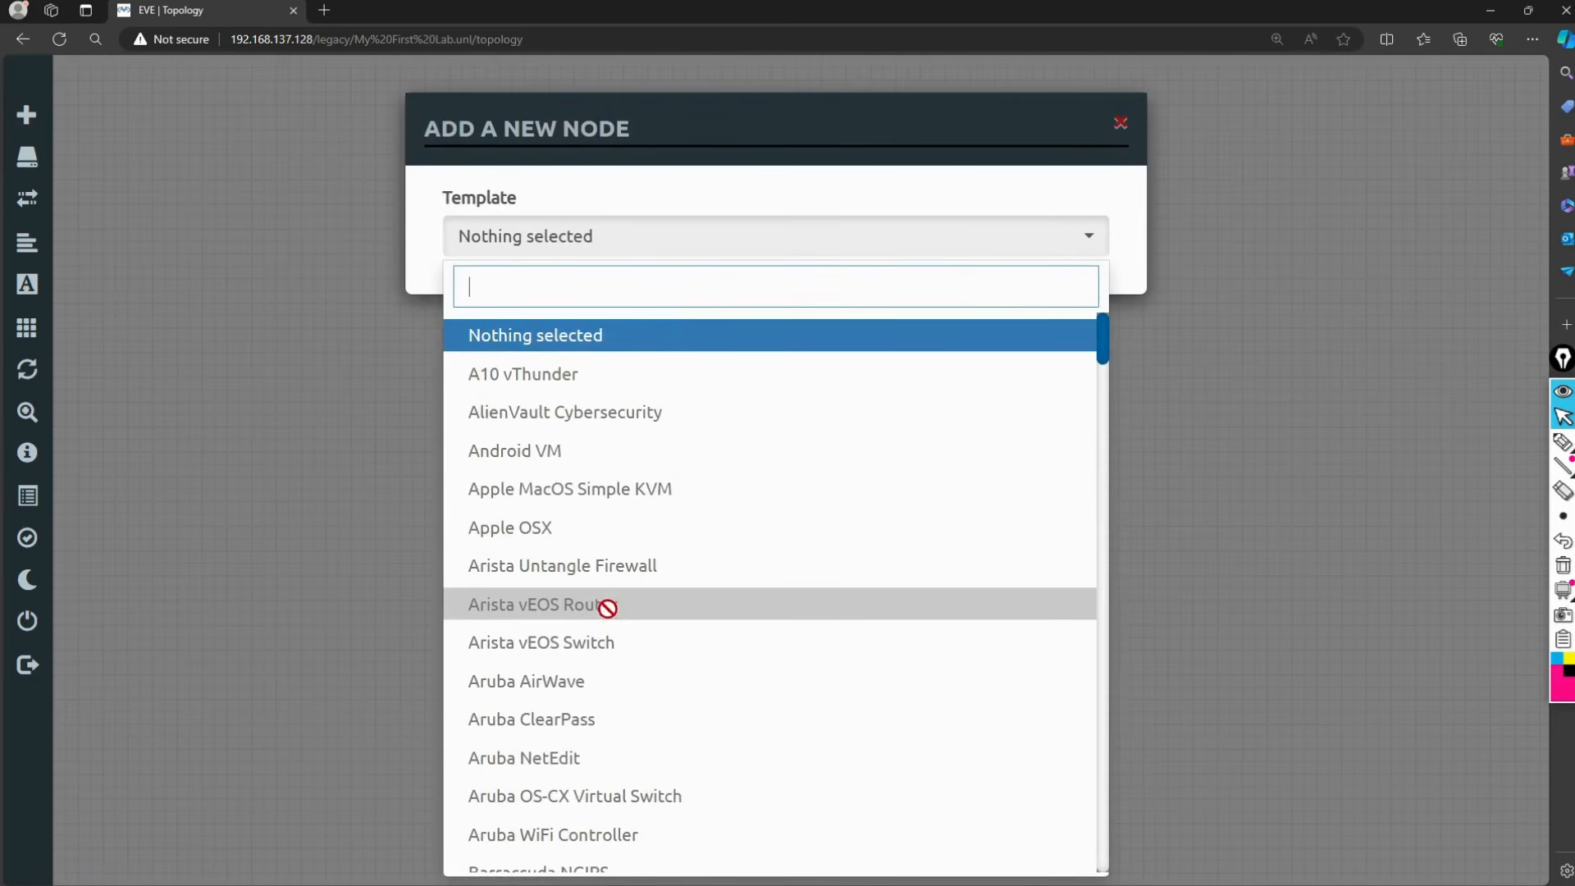
scroll(621, 558, "down", 3)
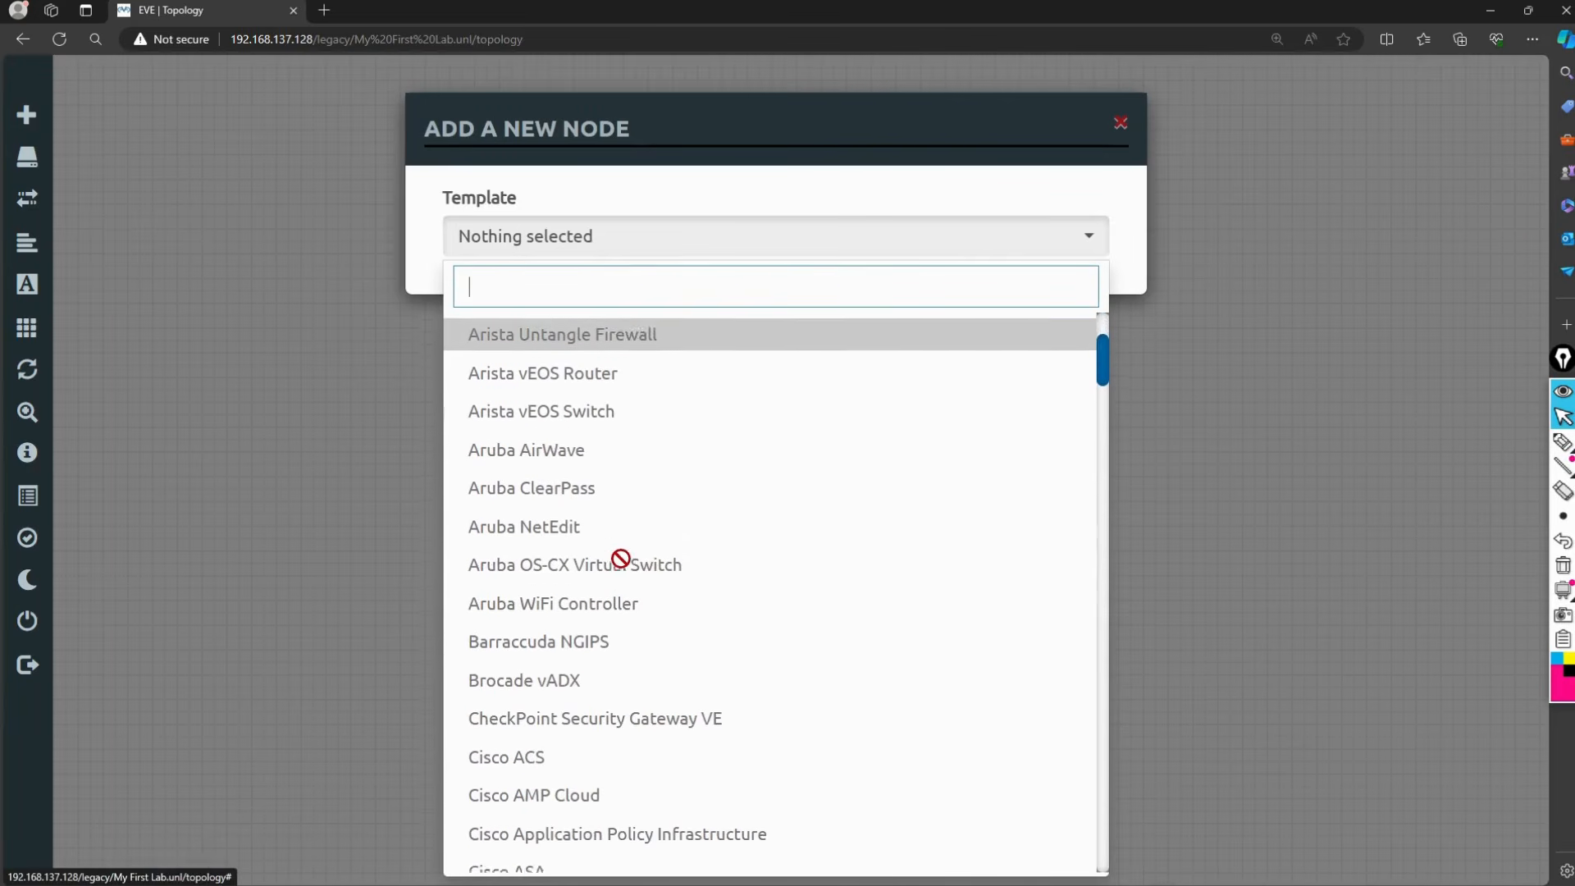
scroll(621, 559, "down", 4)
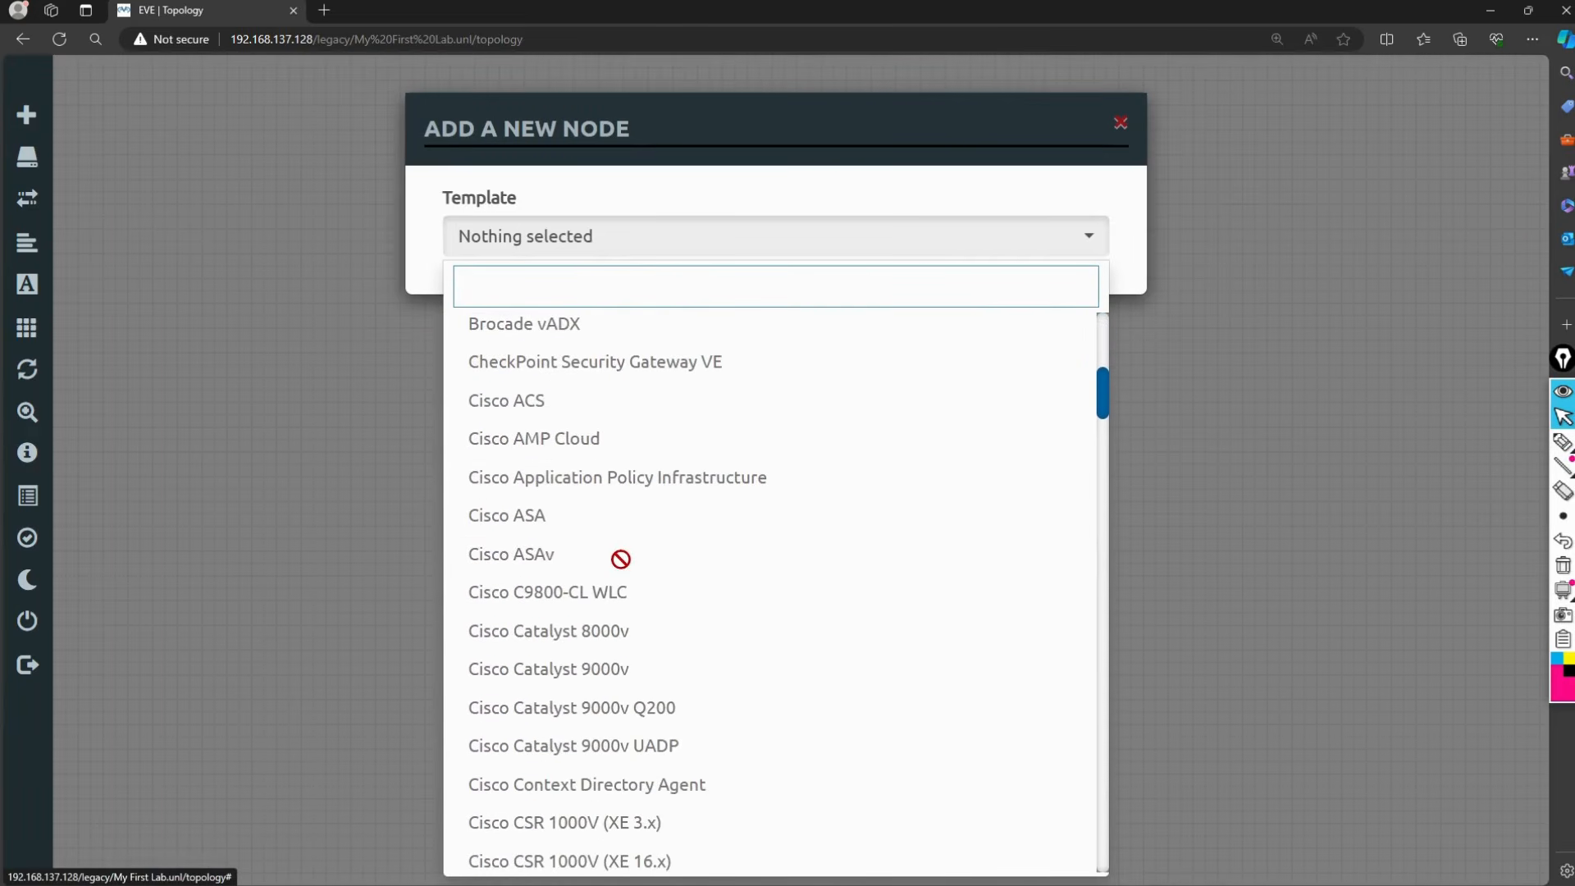
scroll(621, 558, "down", 2)
scroll(621, 559, "down", 9)
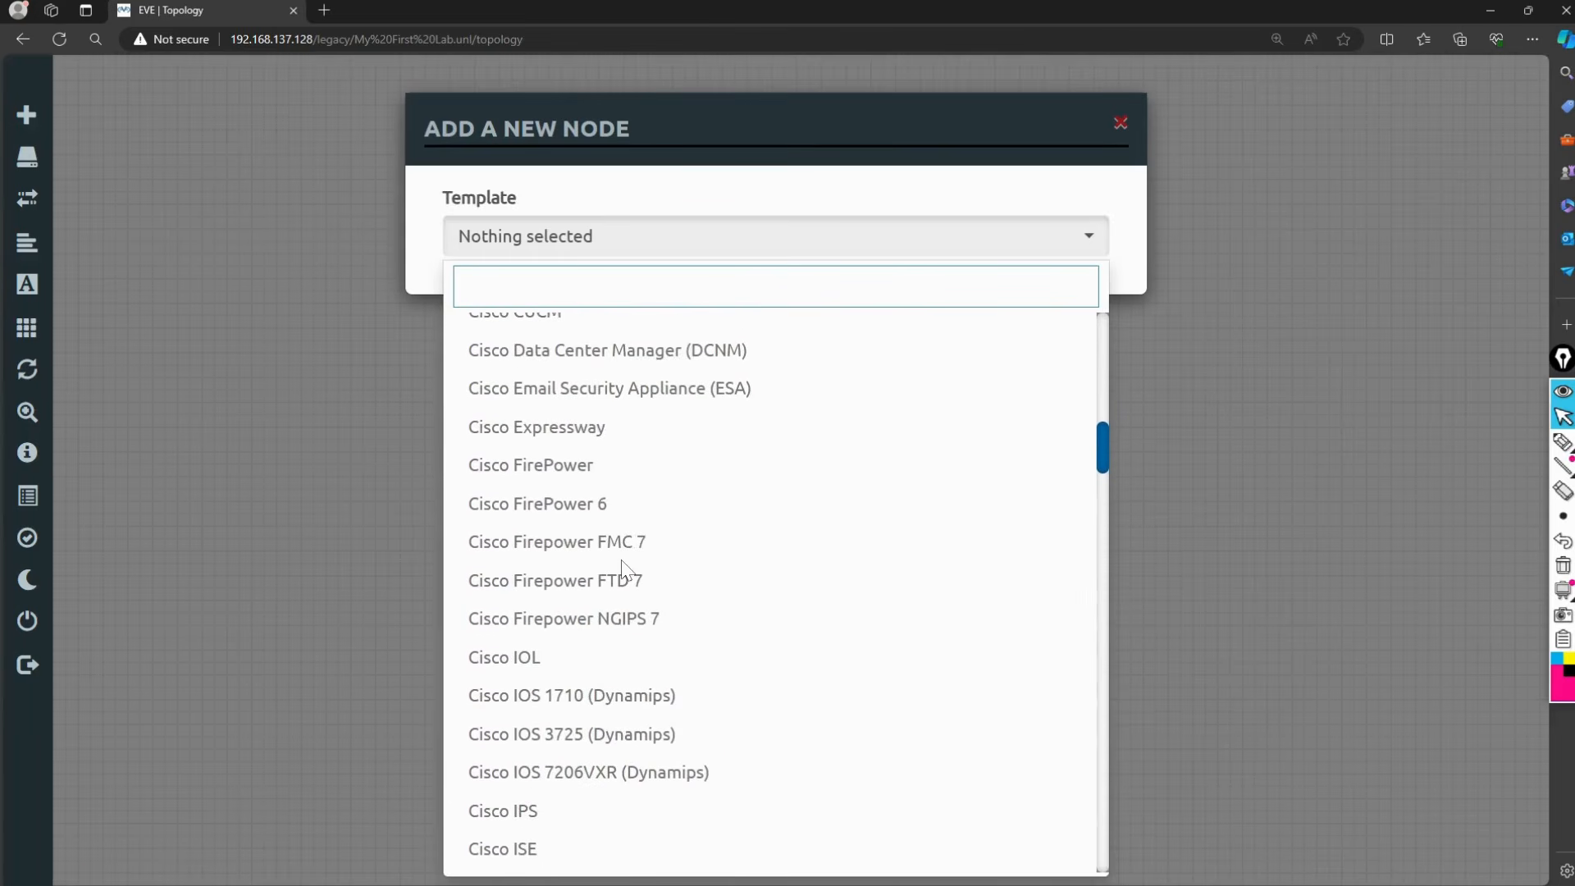
scroll(621, 561, "down", 6)
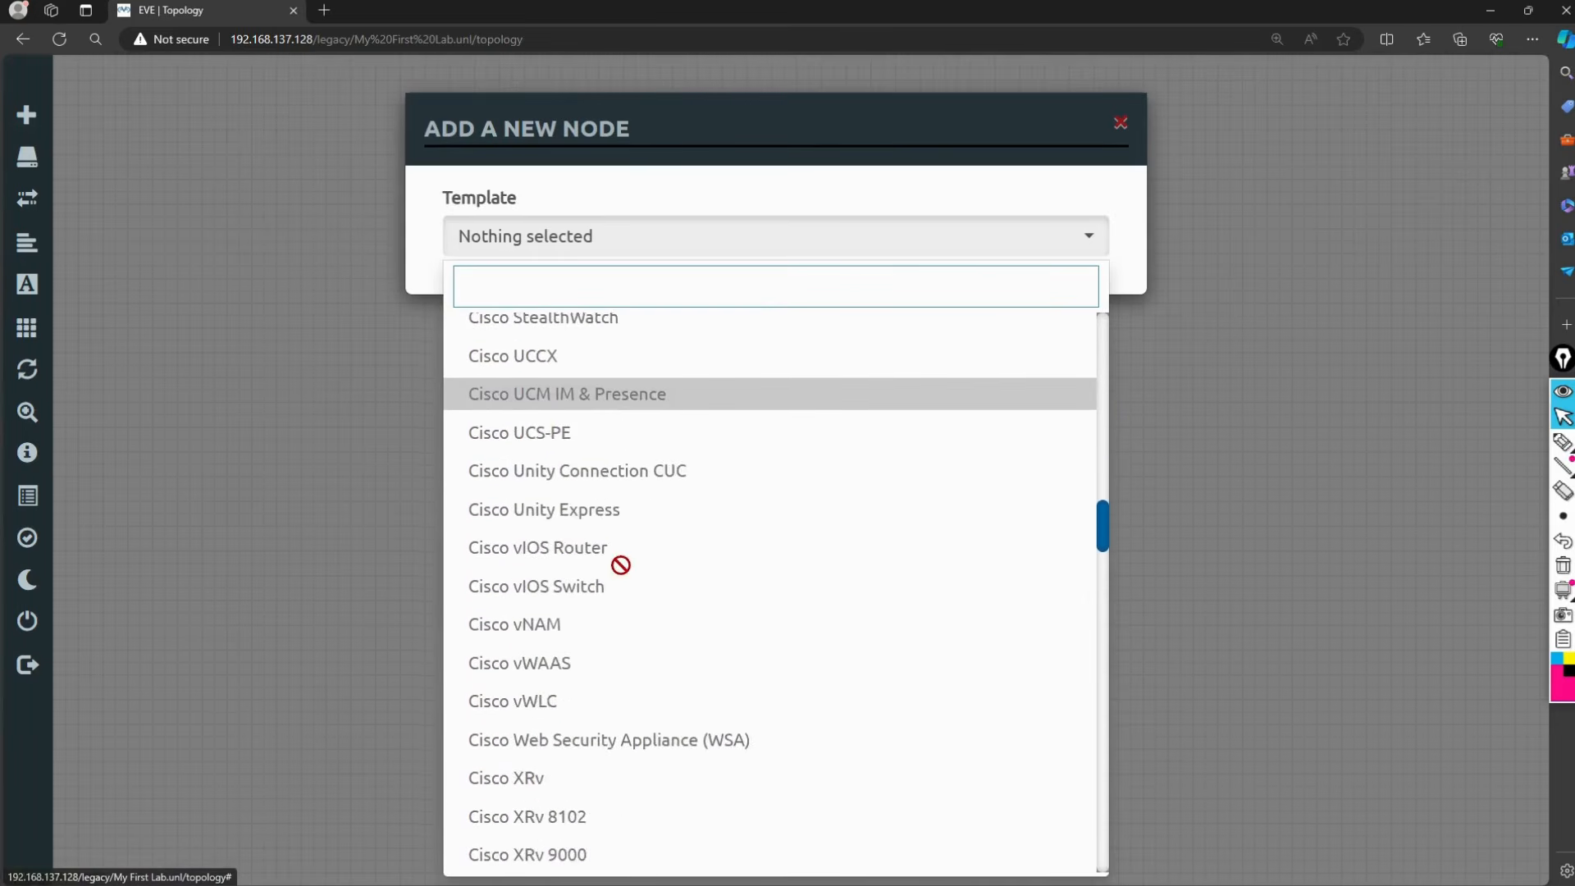
scroll(619, 566, "up", 1)
scroll(618, 574, "down", 5)
scroll(618, 574, "down", 10)
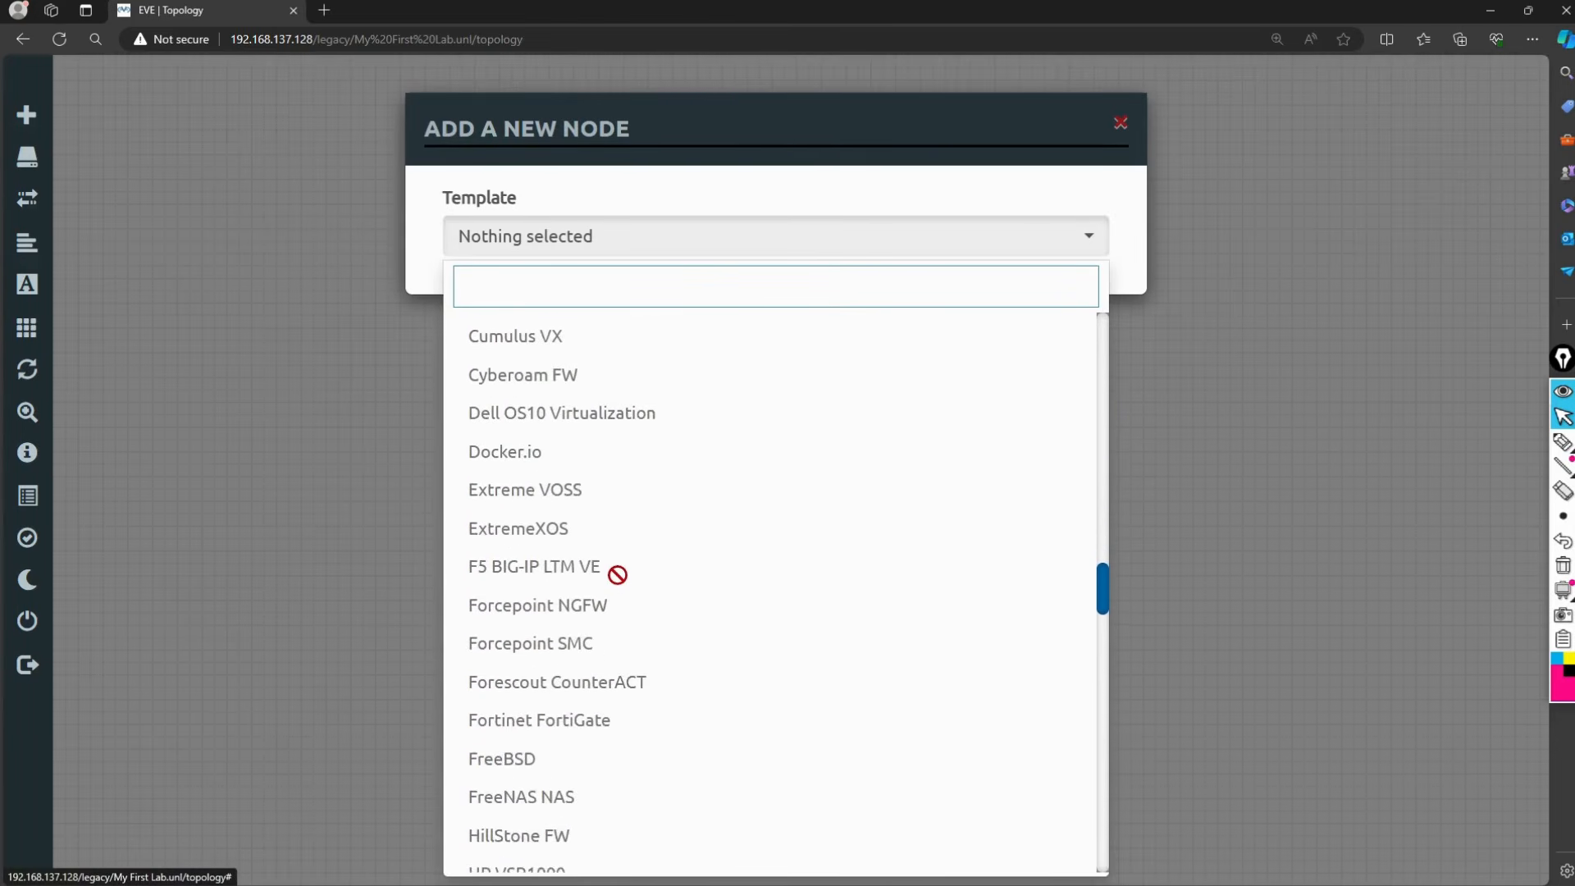
scroll(617, 574, "down", 17)
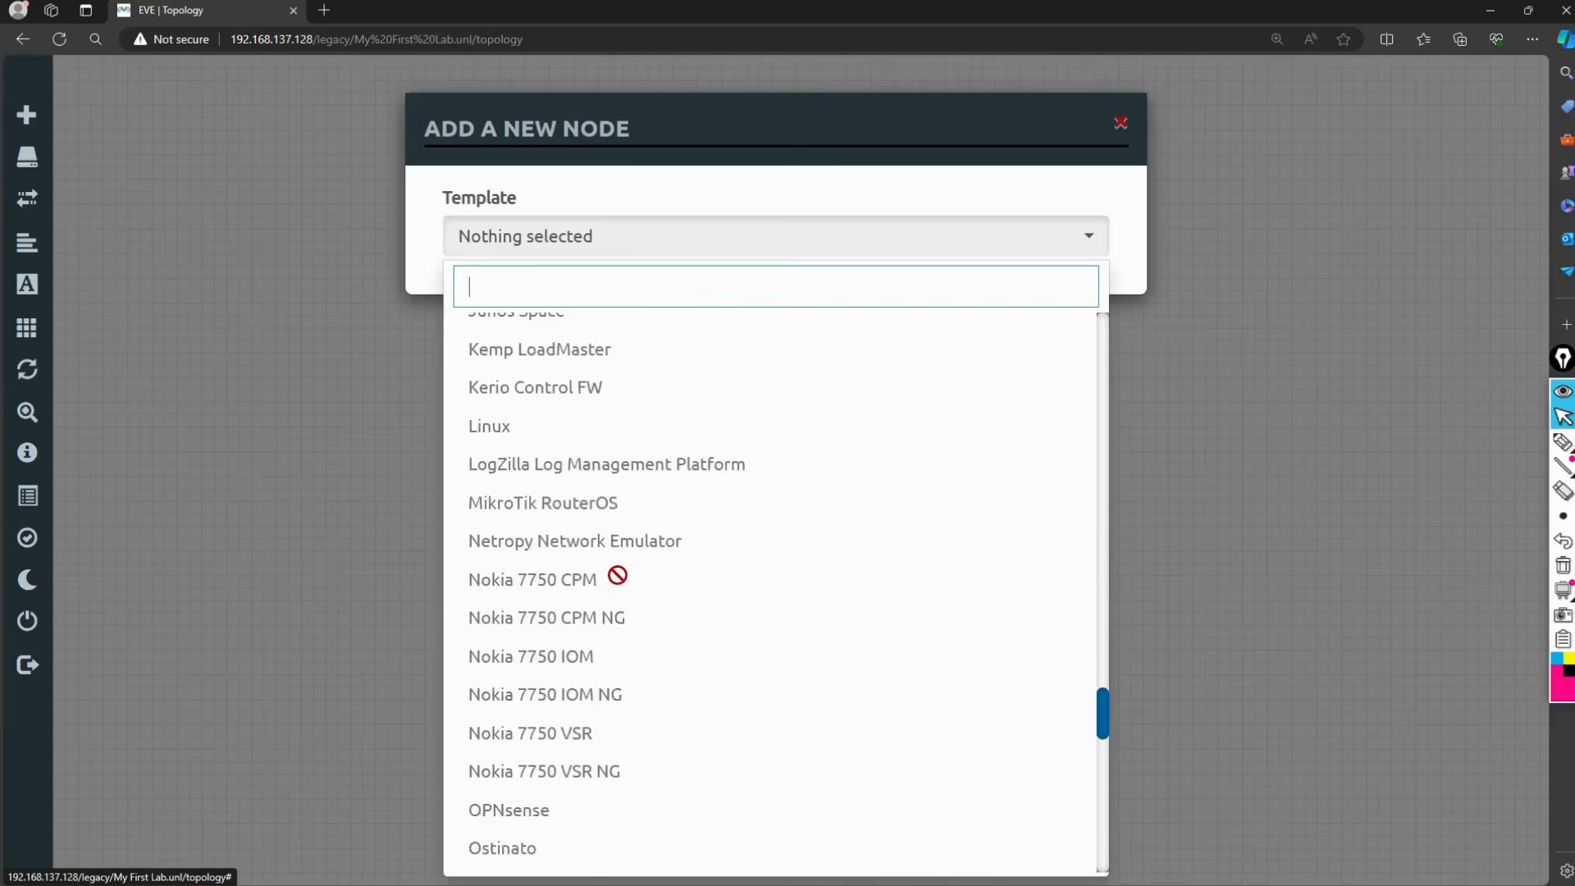
scroll(617, 574, "down", 11)
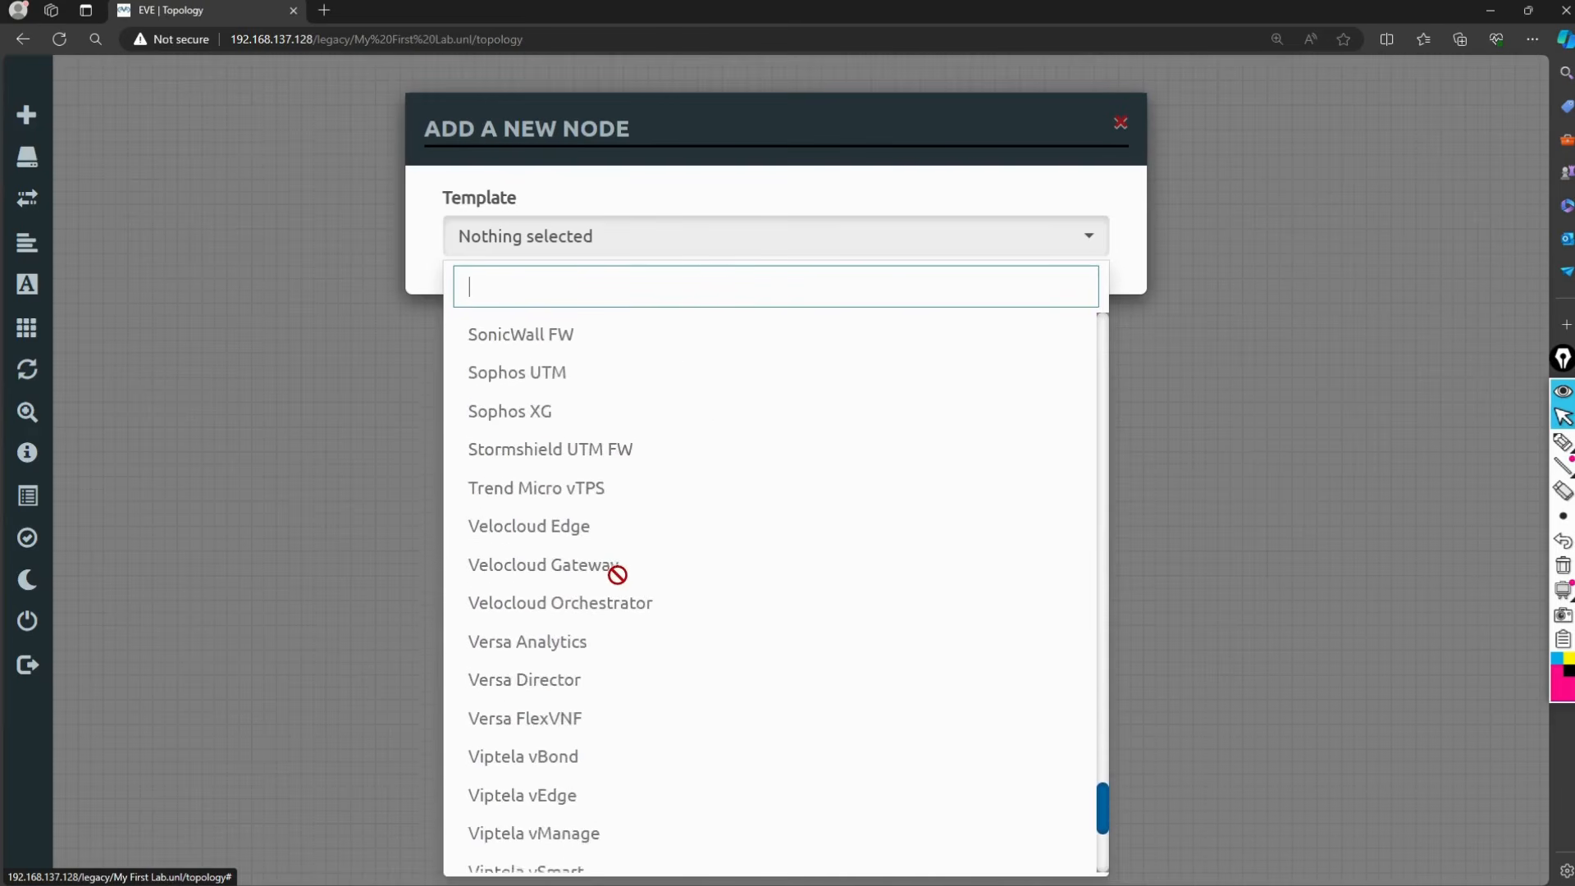
scroll(617, 574, "up", 4)
scroll(616, 574, "up", 3)
scroll(616, 574, "down", 5)
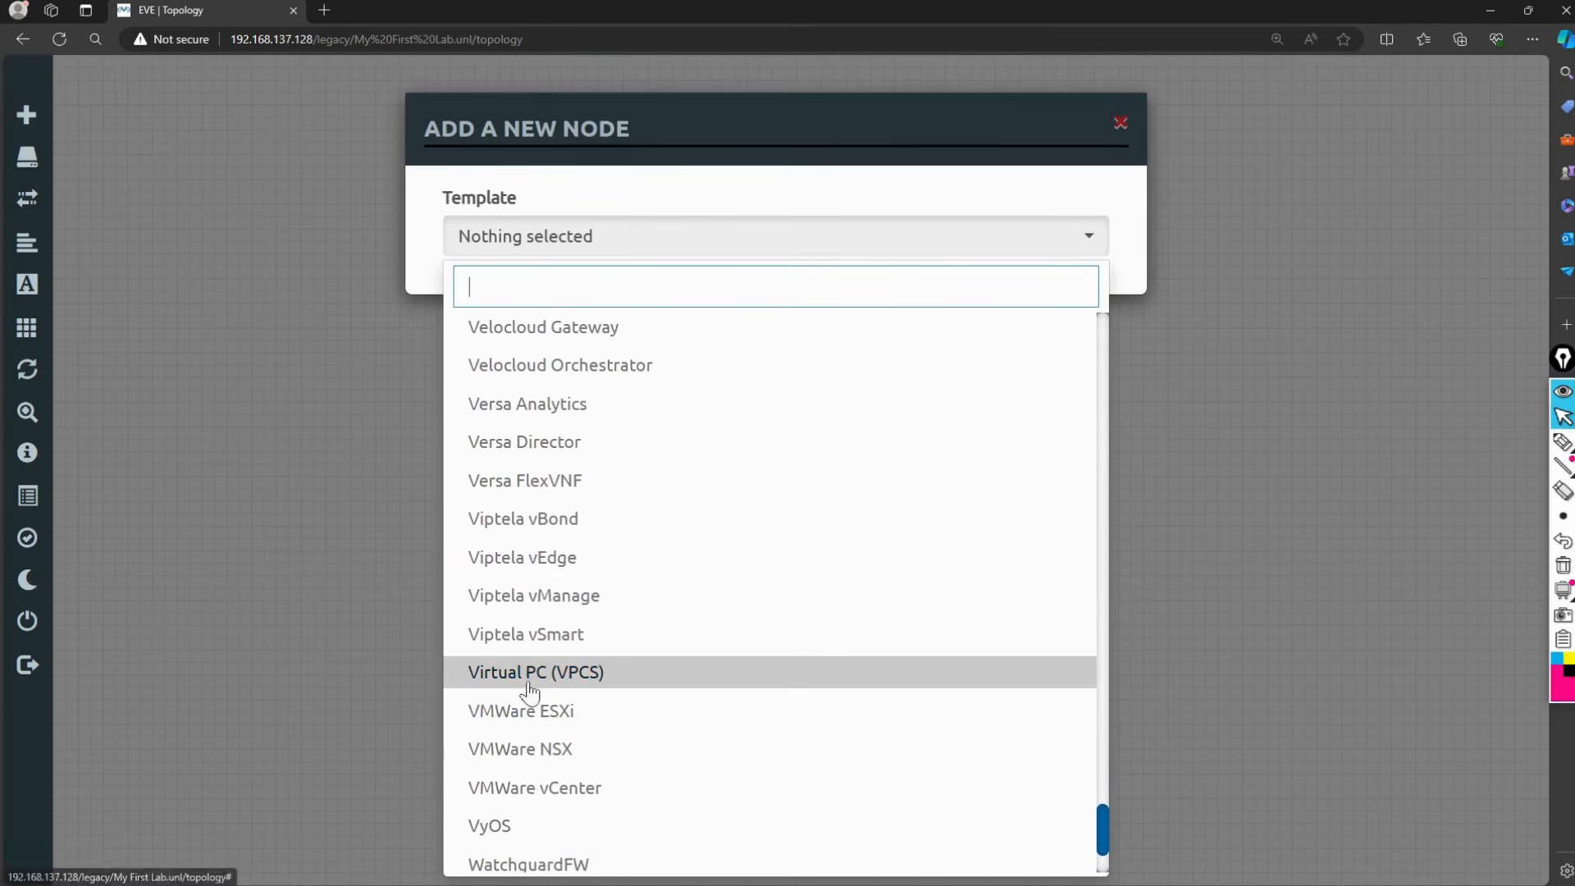
left_click_drag(496, 670, 763, 495)
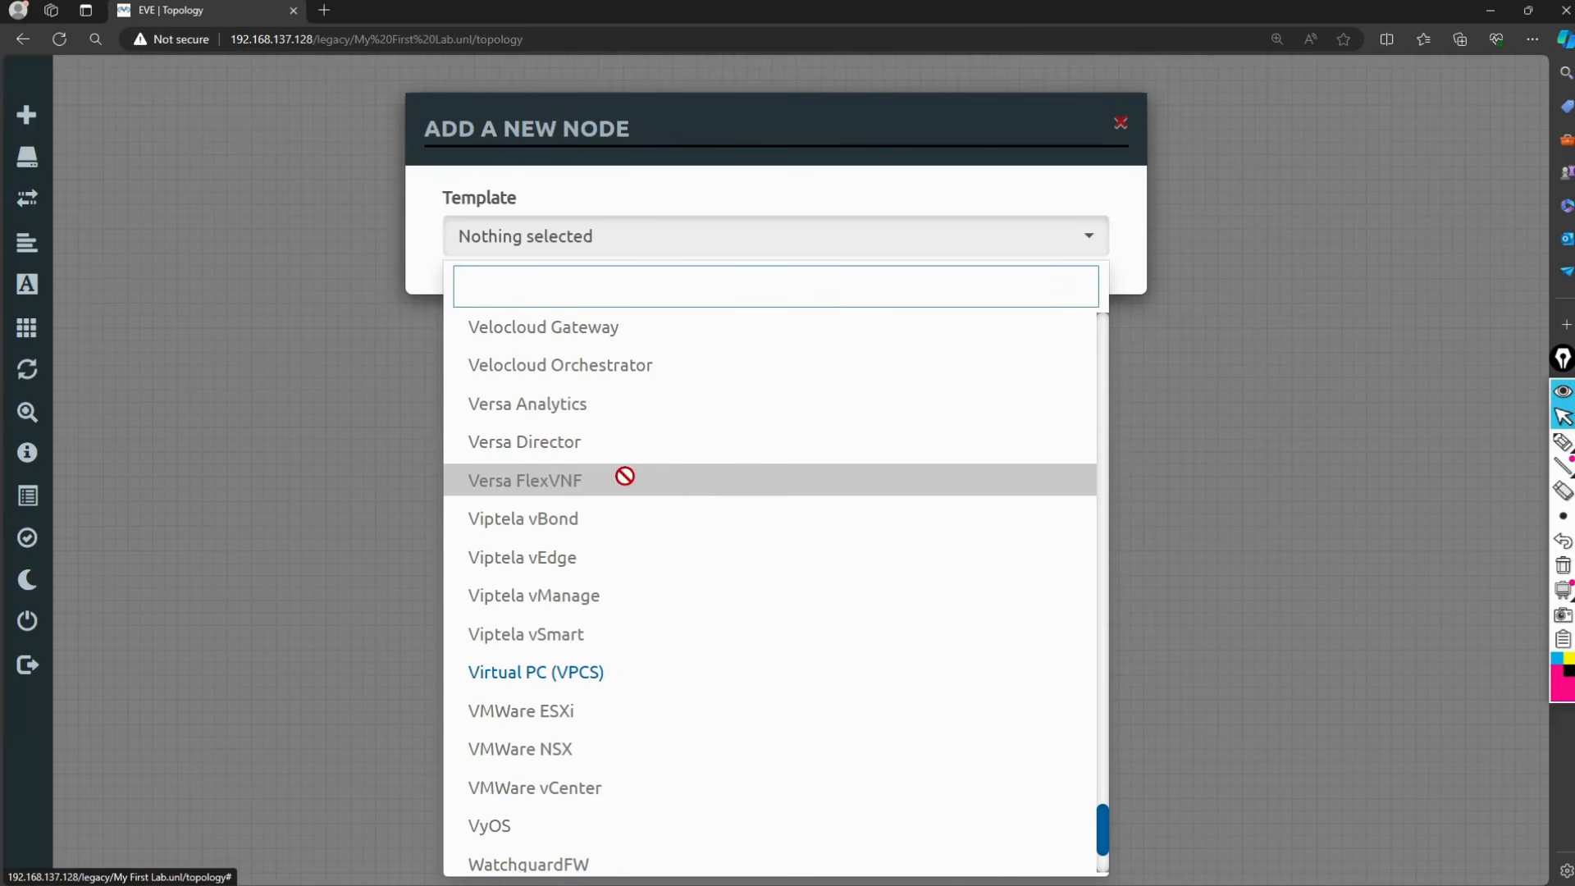
left_click(647, 687)
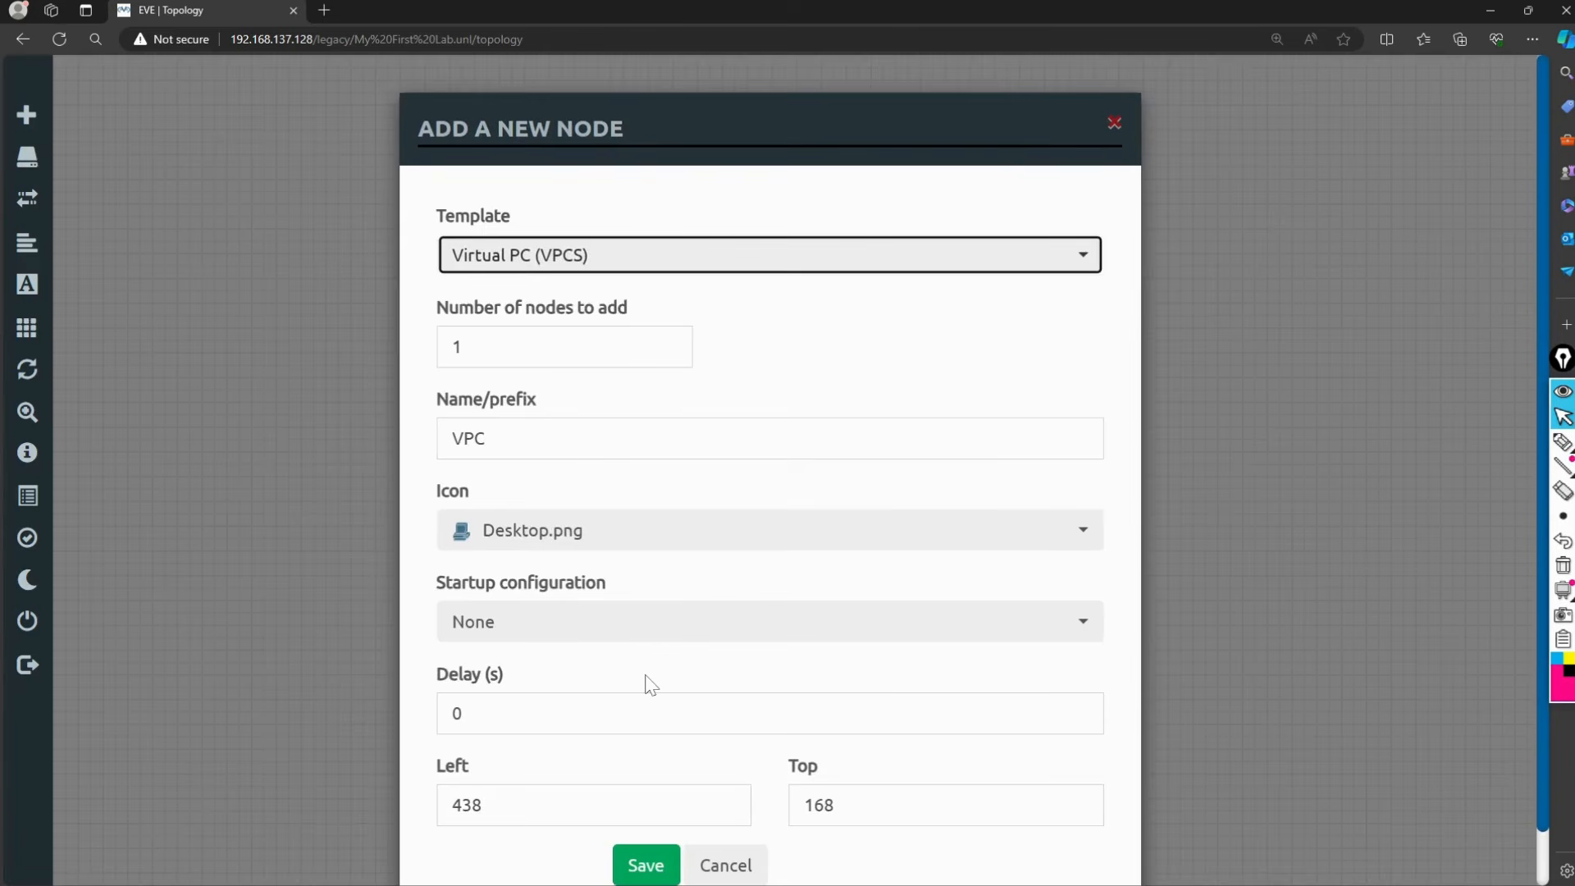
left_click(644, 868)
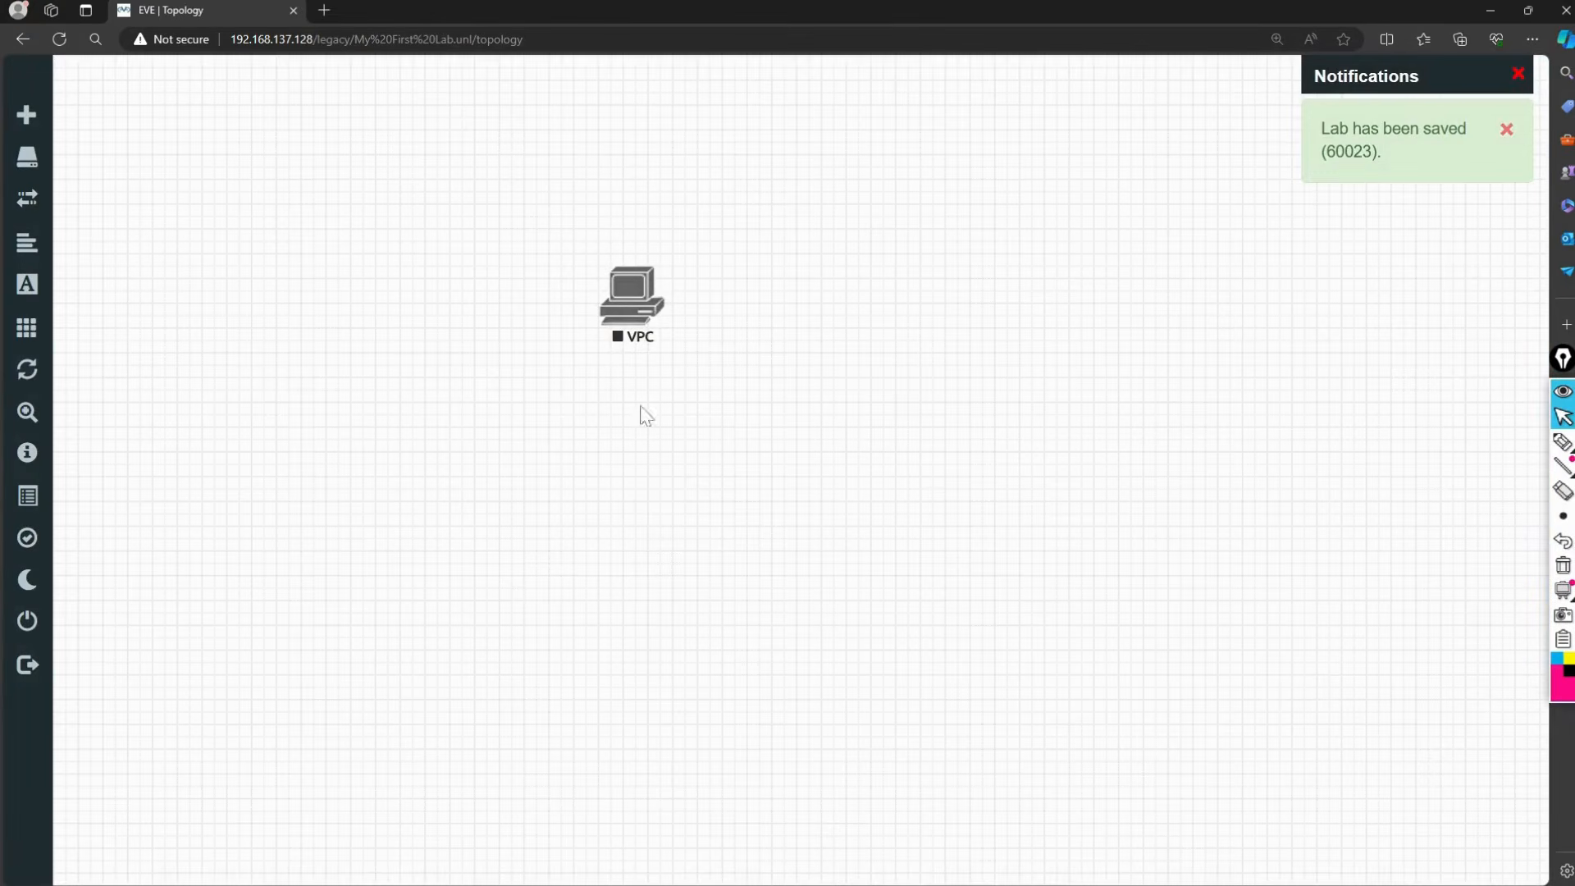
Step: Dismiss the canvas add-object menu twice, then minimize the browser to reveal the VM console
right_click(825, 364)
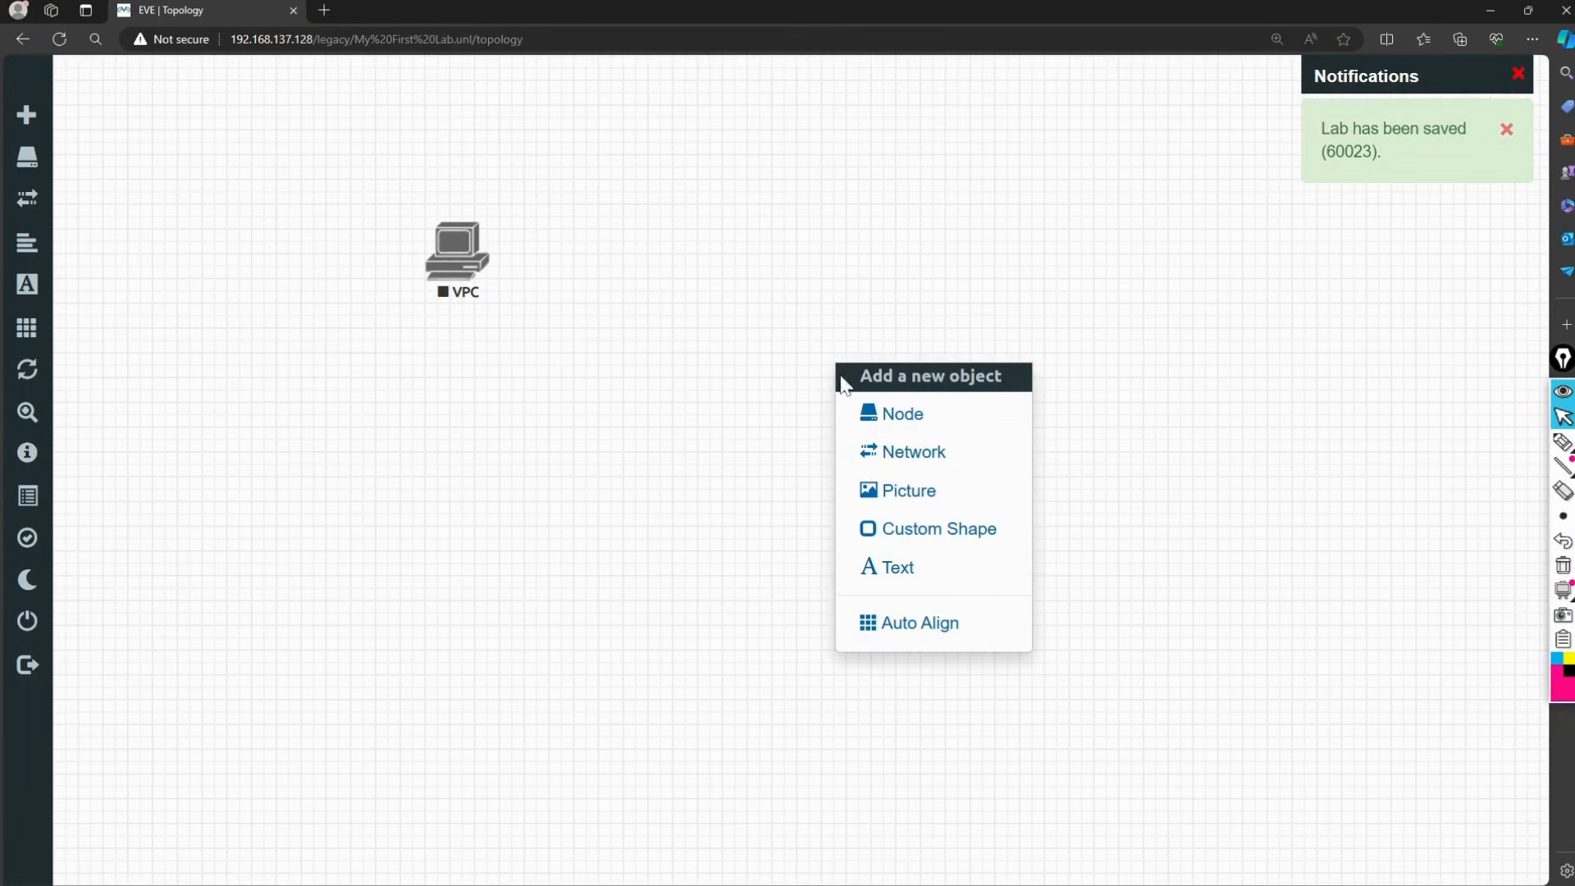
left_click(648, 461)
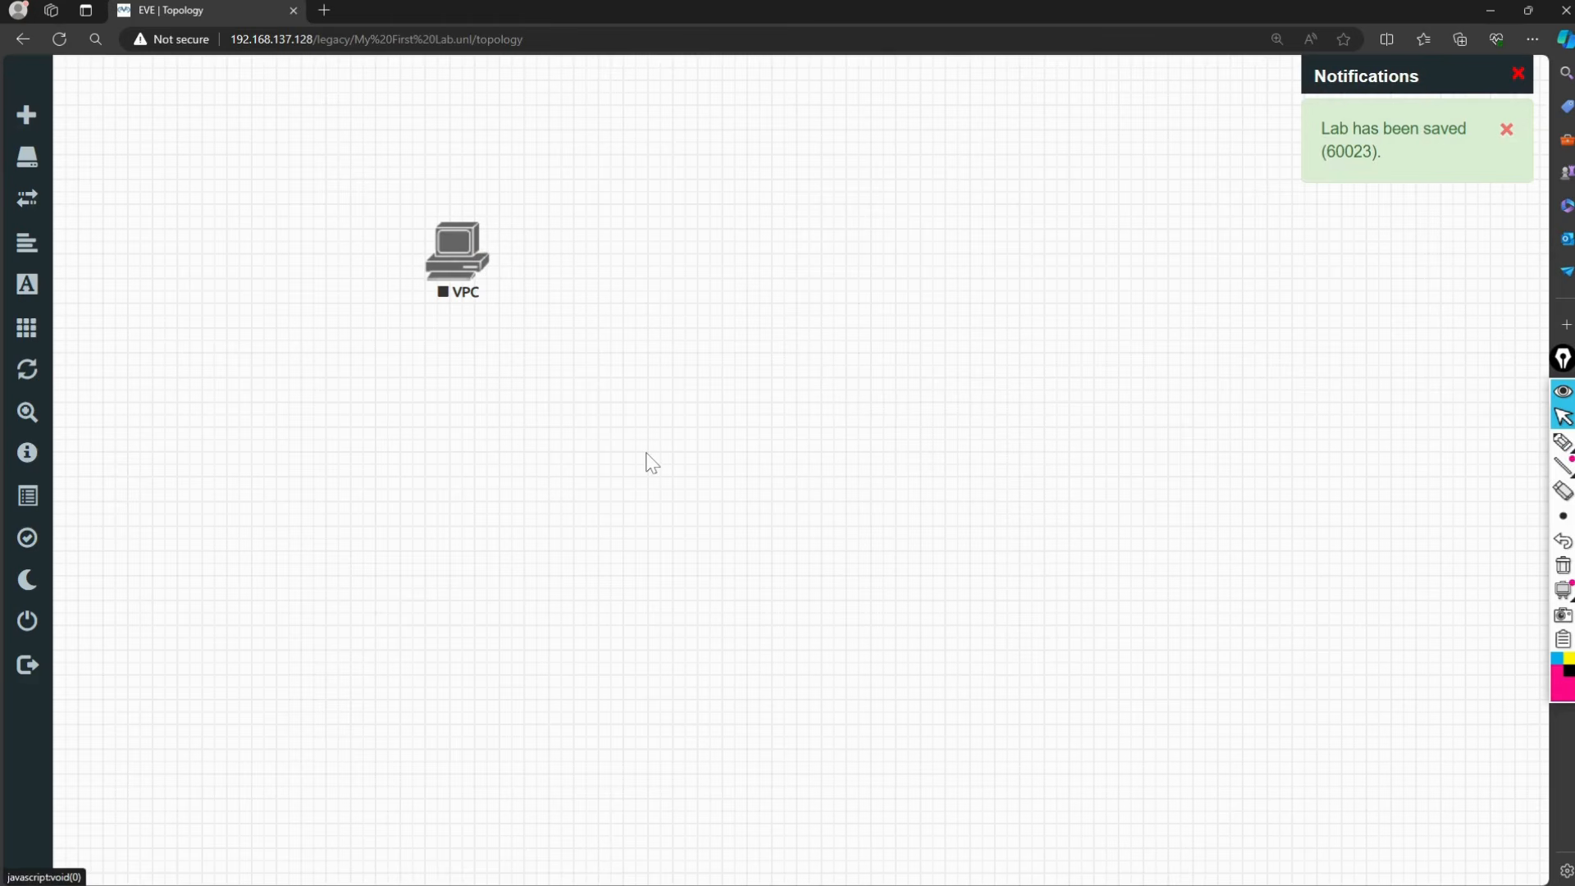
right_click(647, 454)
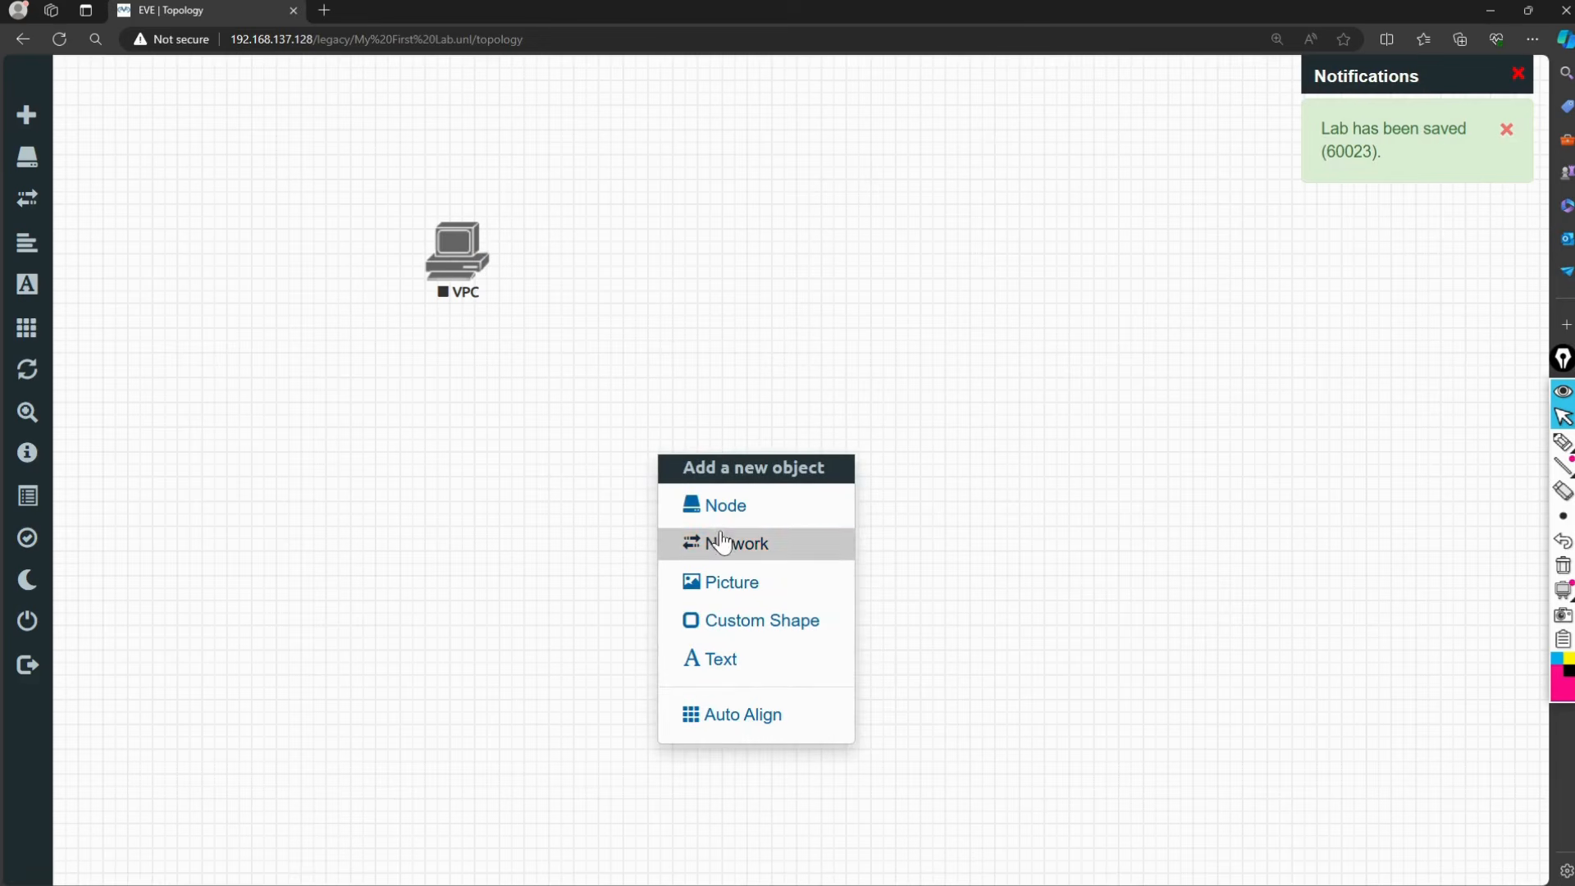
left_click(538, 439)
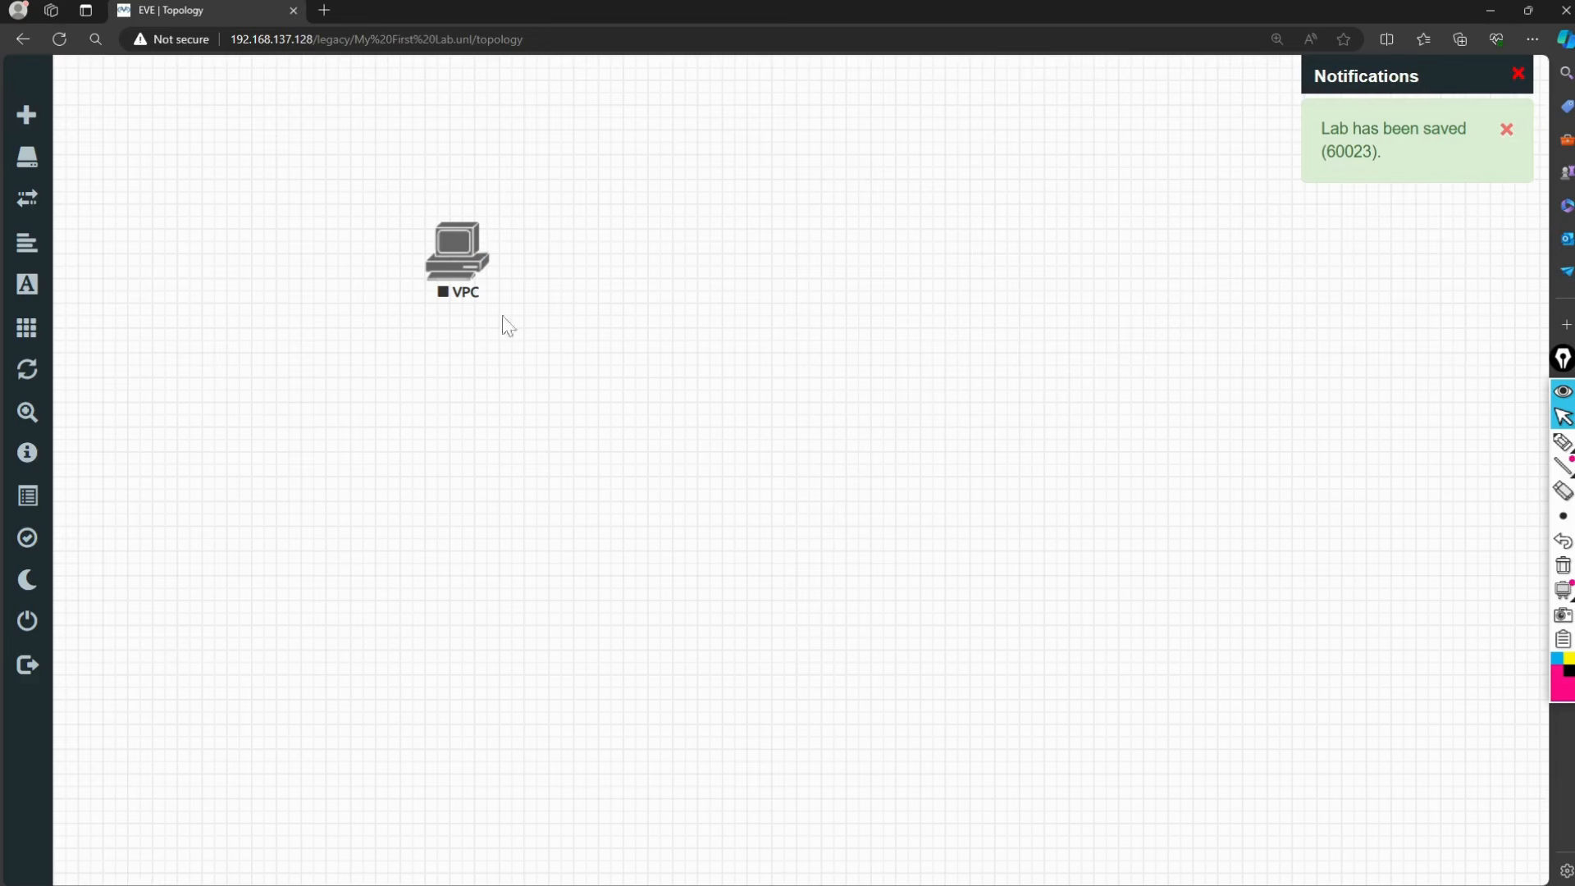
left_click(1490, 11)
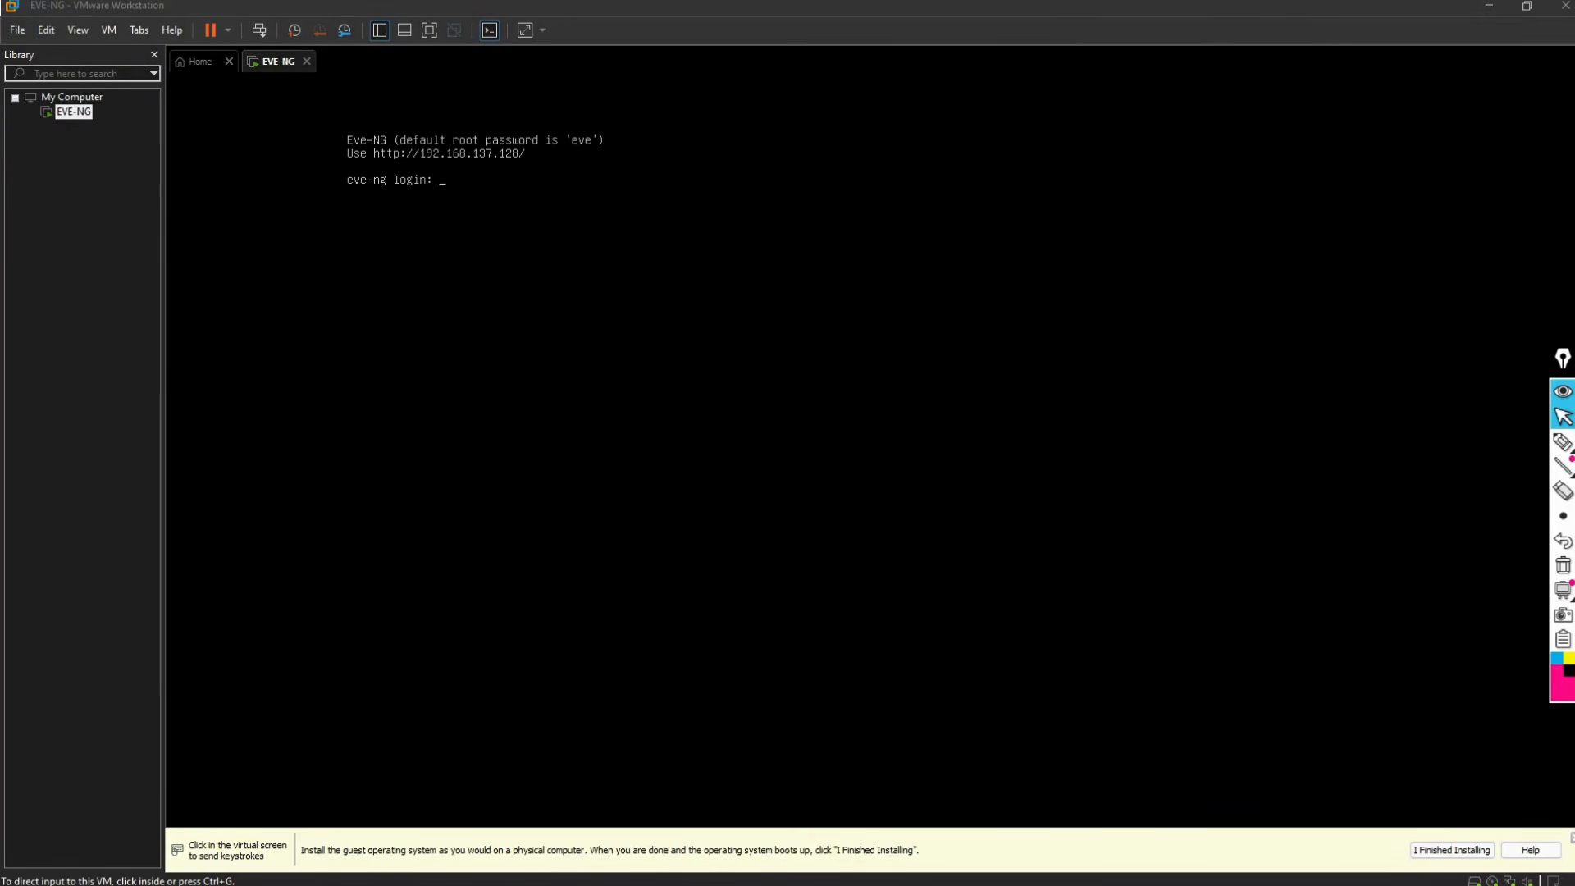
left_click(552, 344)
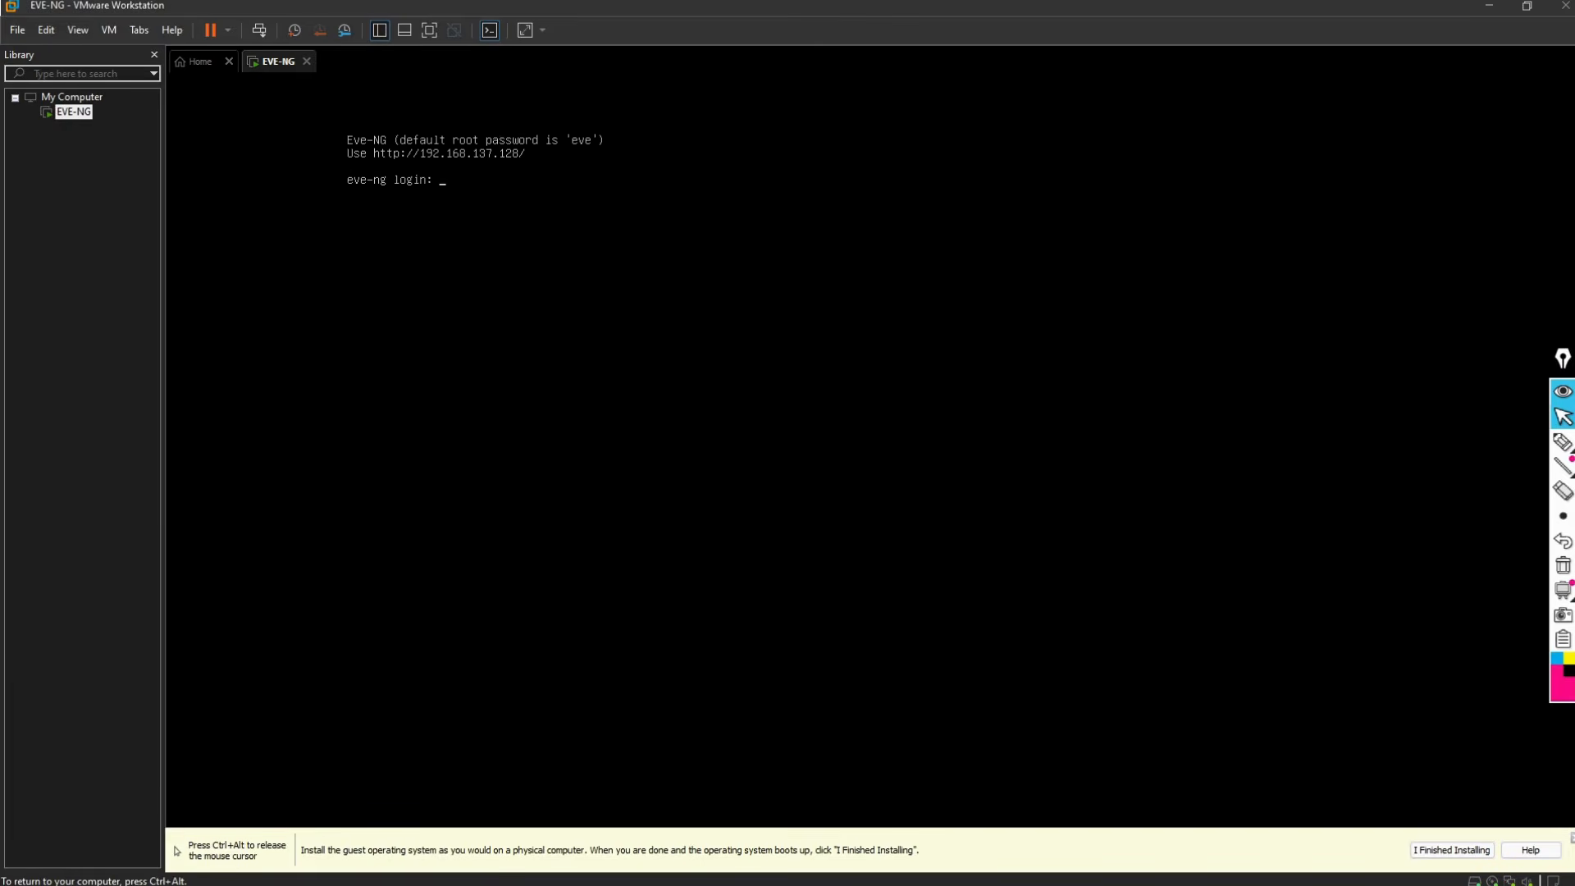
key("ctrl+alt")
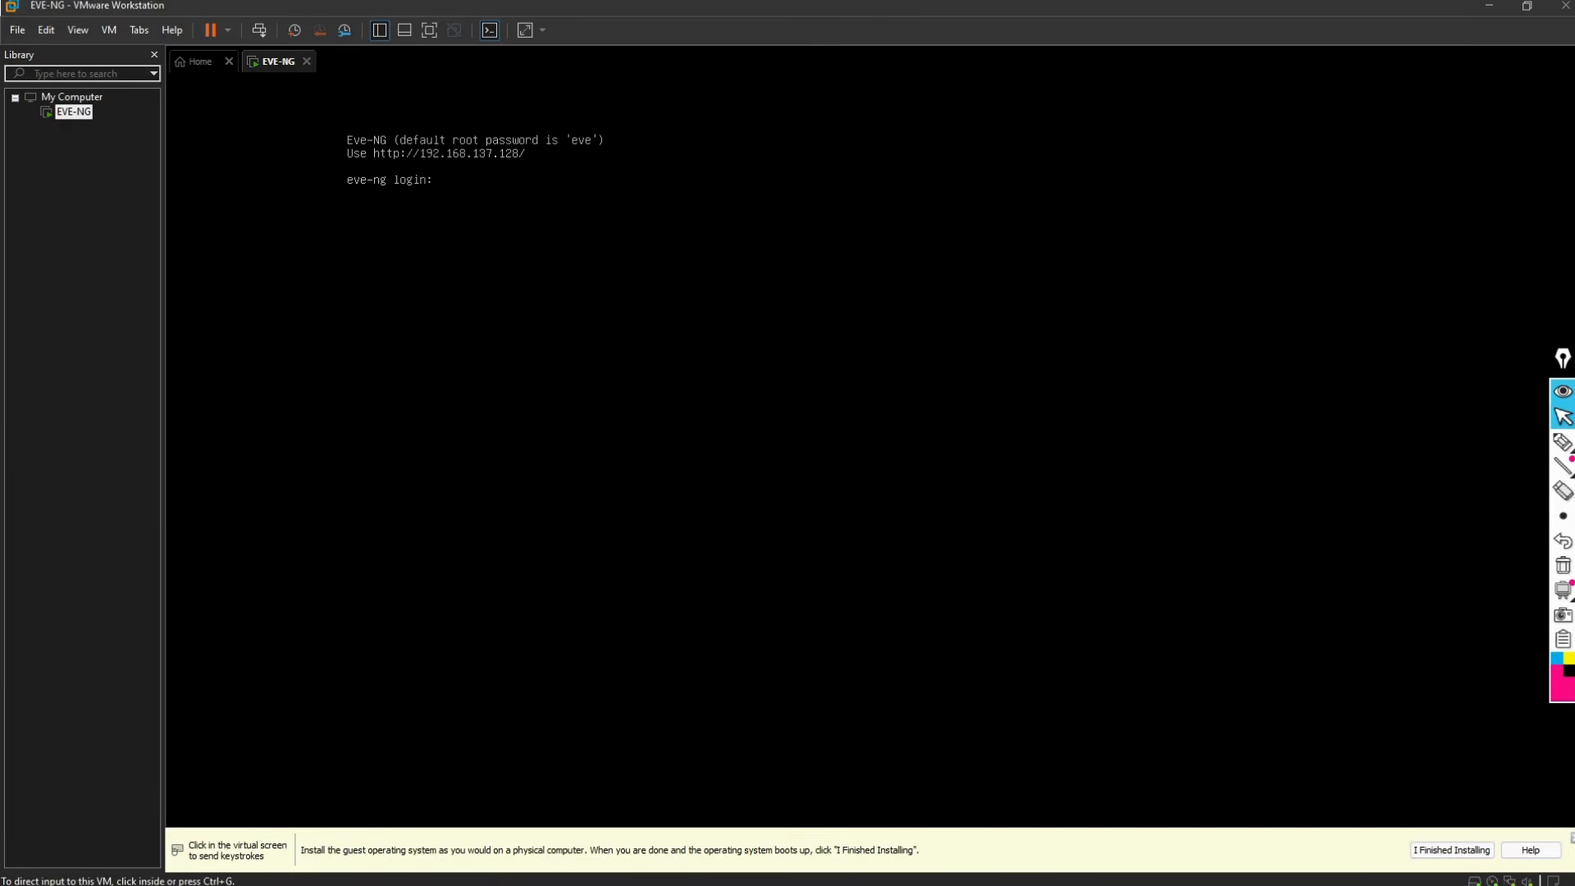
left_click(260, 238)
key("ctrl+alt")
left_click(255, 263)
key("ctrl+alt")
left_click(257, 254)
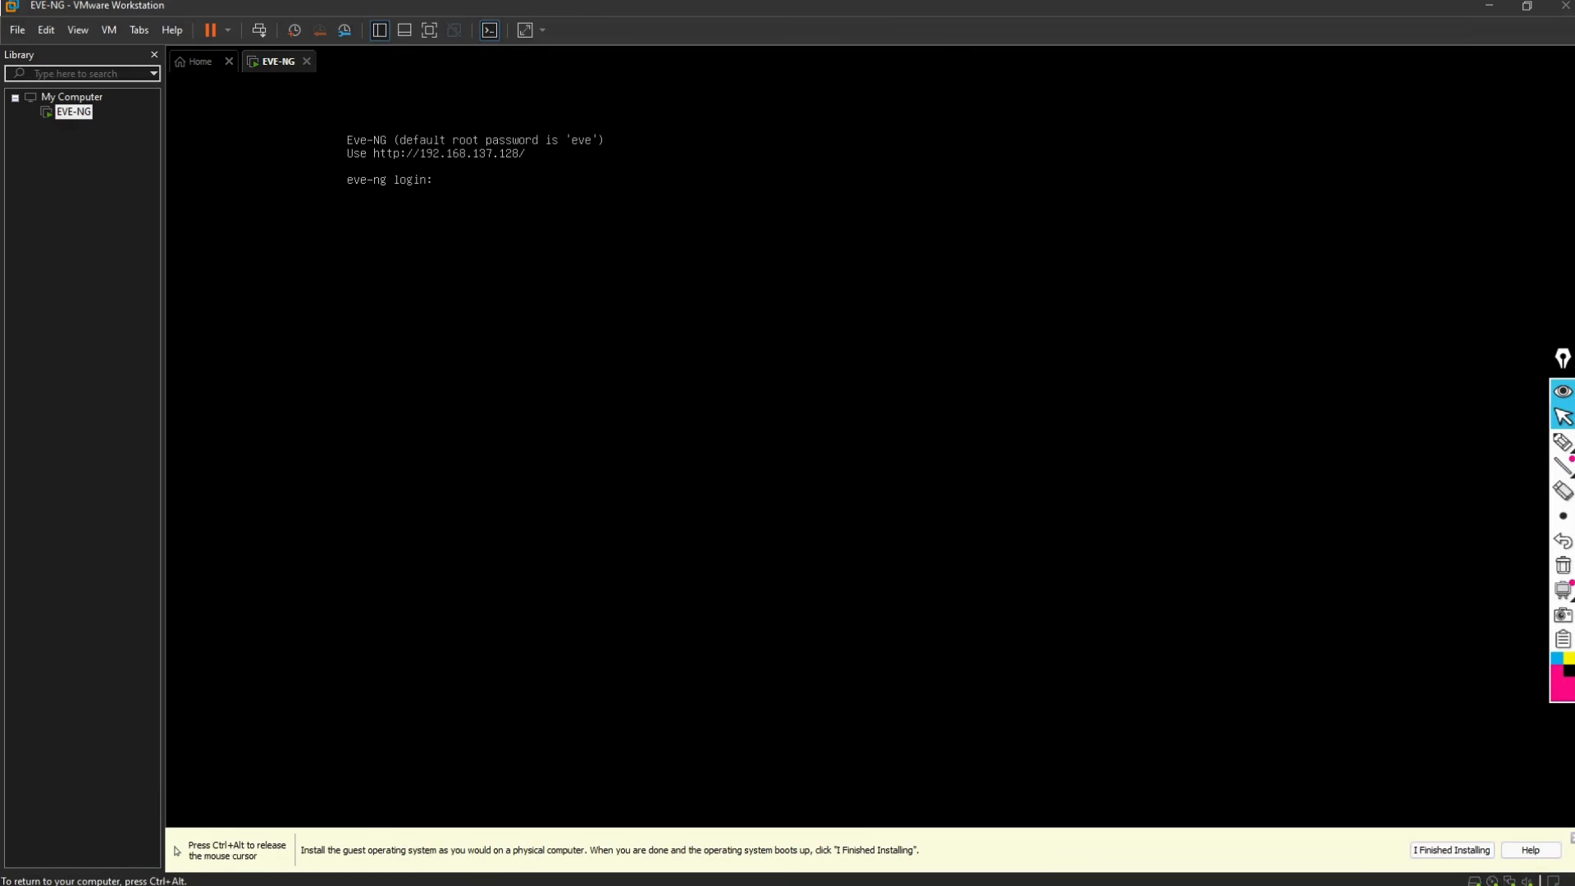
key("ctrl+alt")
left_click(258, 254)
Step: Release input from the VM and switch to the Google Drive window
key("ctrl+alt")
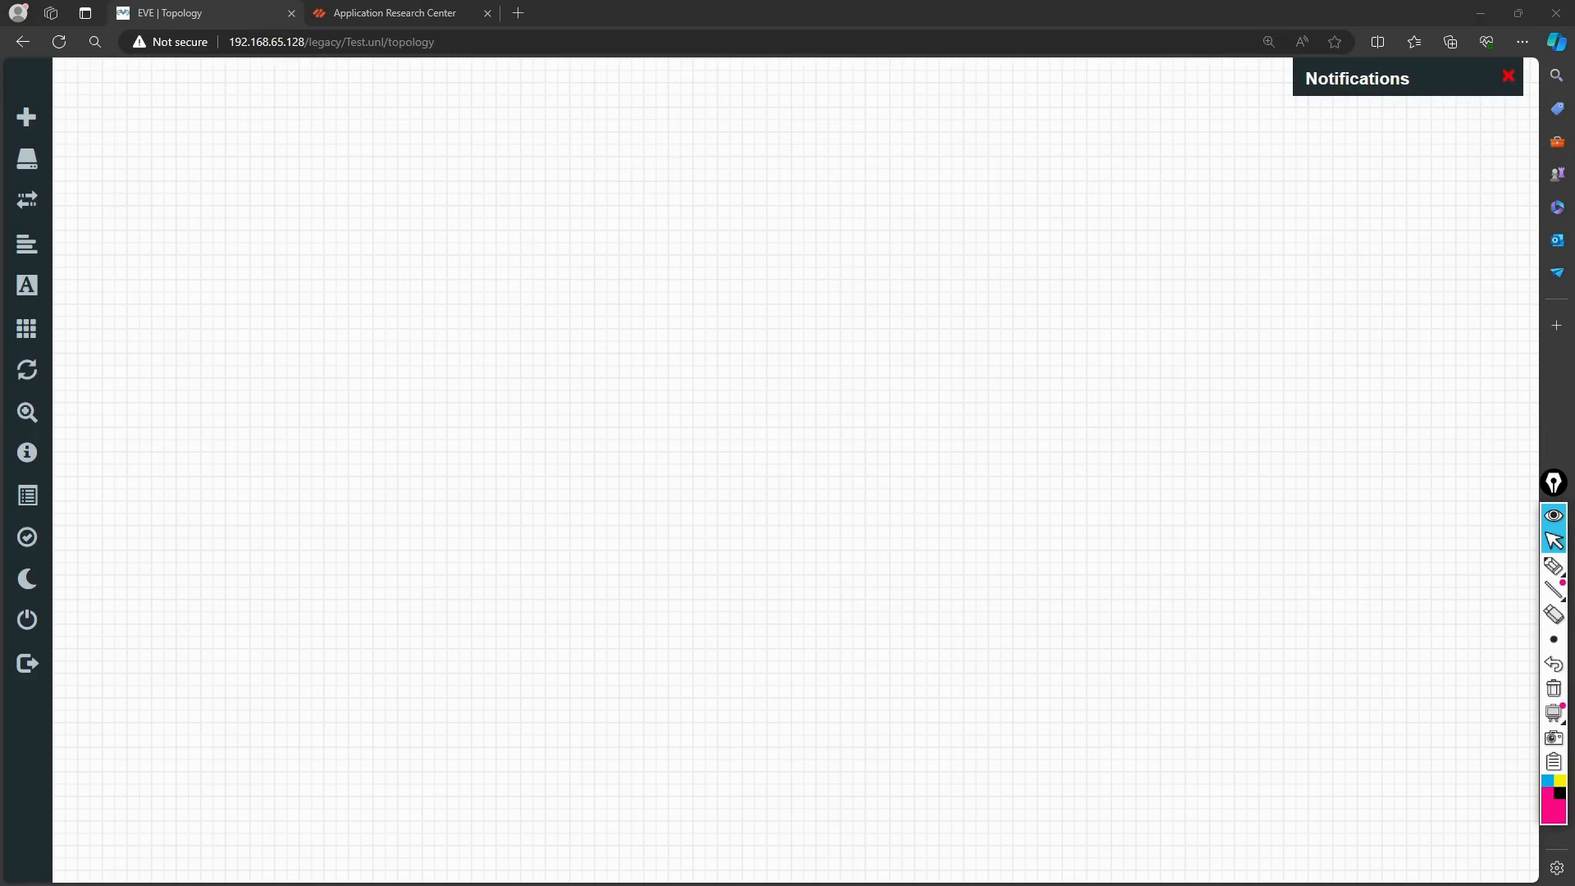
key("alt+Tab")
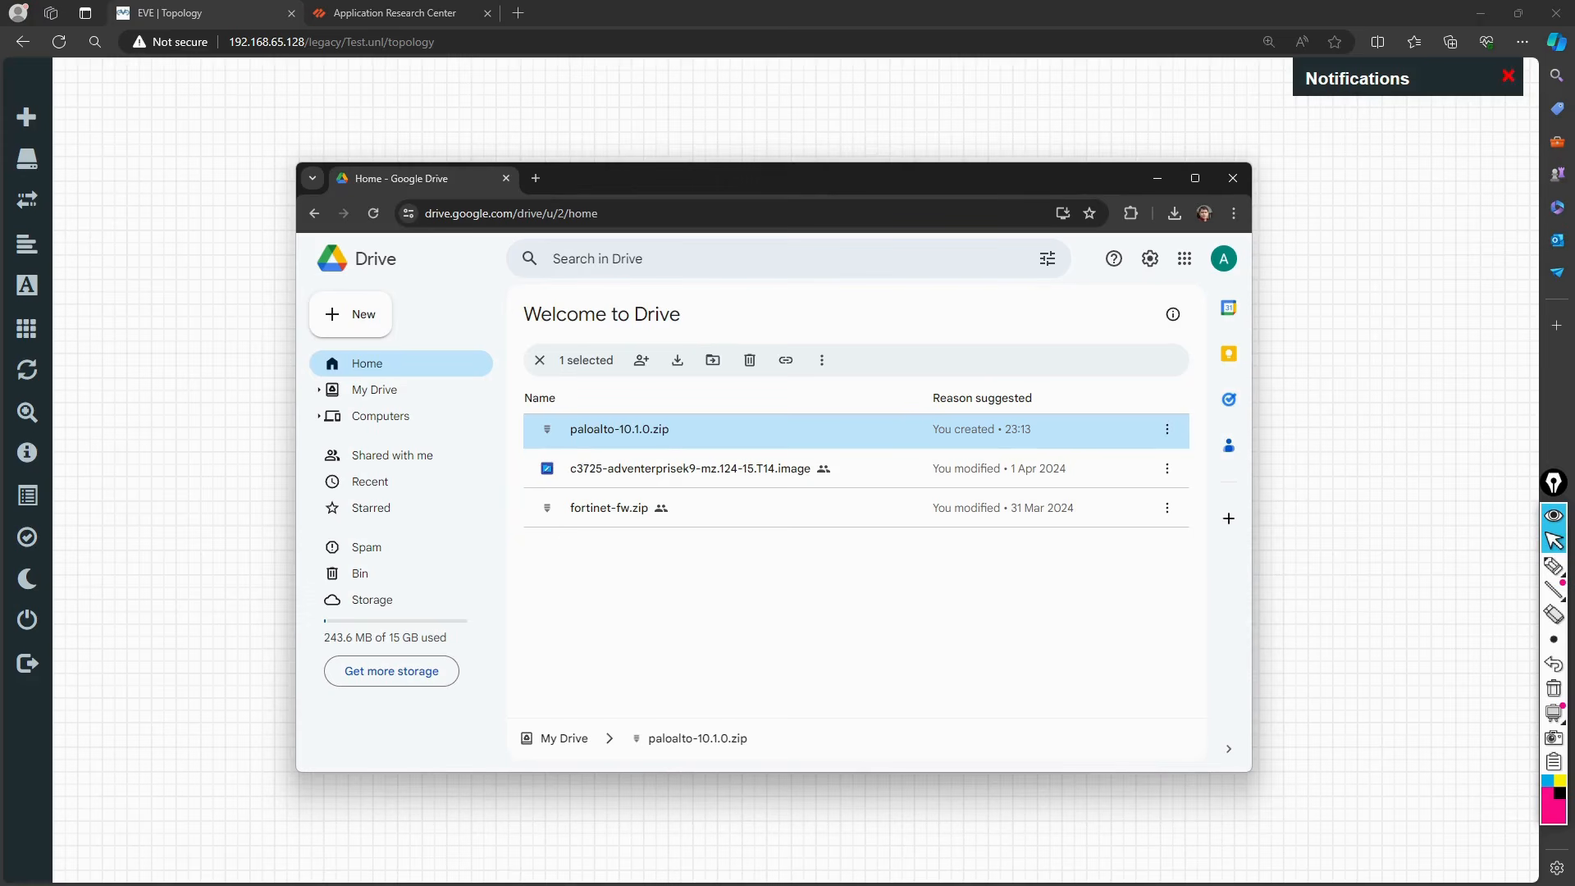
Step: Switch from Google Drive to the WinSCP login dialog
key("alt+Tab")
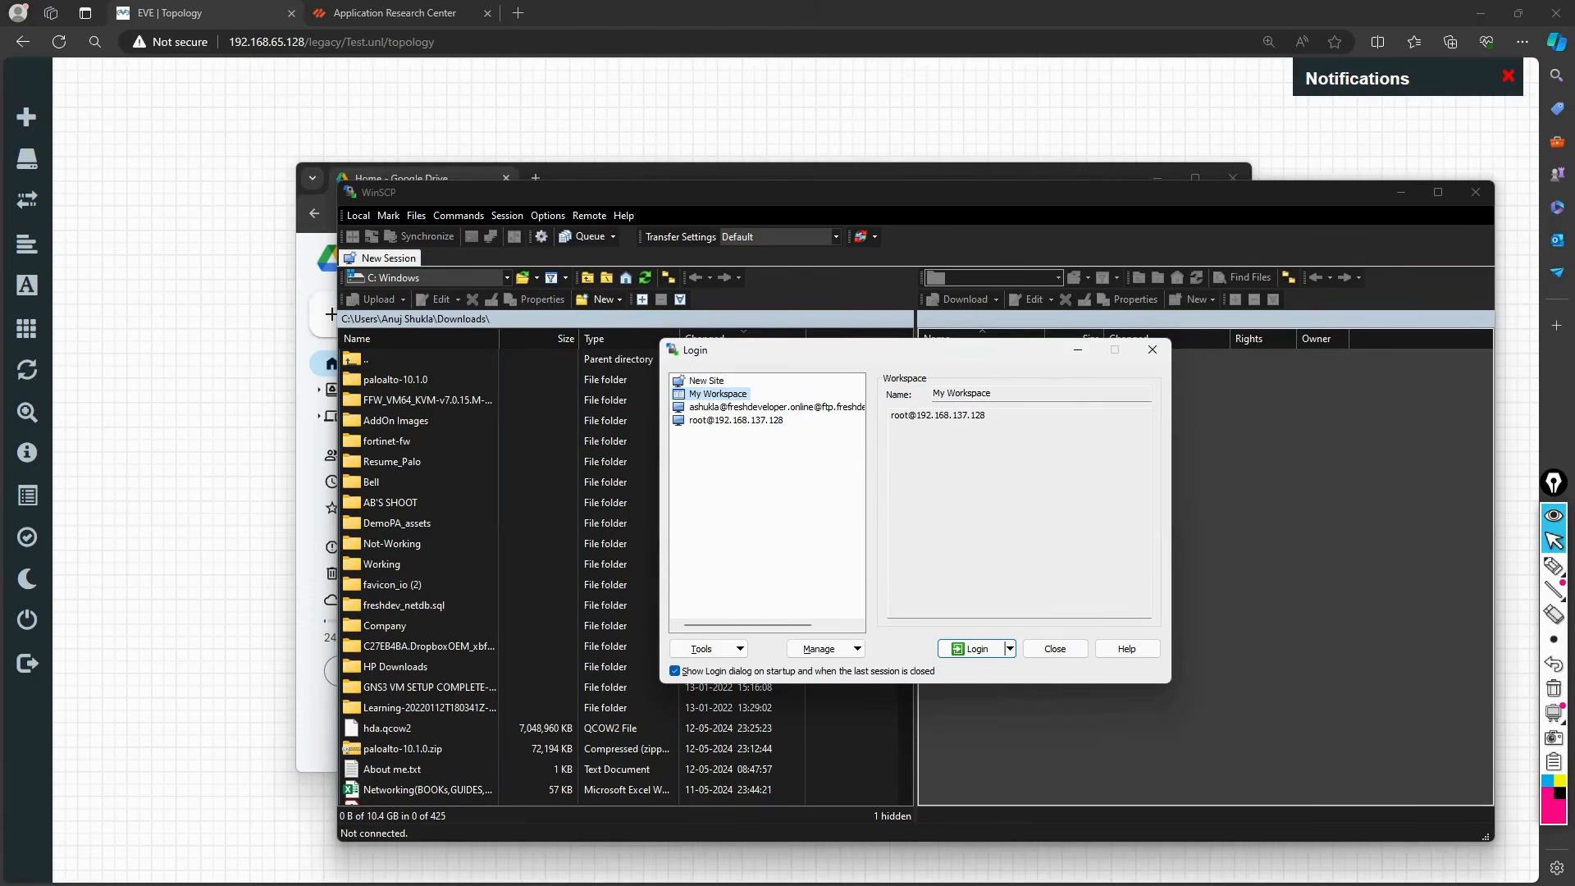
Step: Bring the EVE topology browser forward, dismiss its search suggestions, and return to WinSCP
left_click(344, 41)
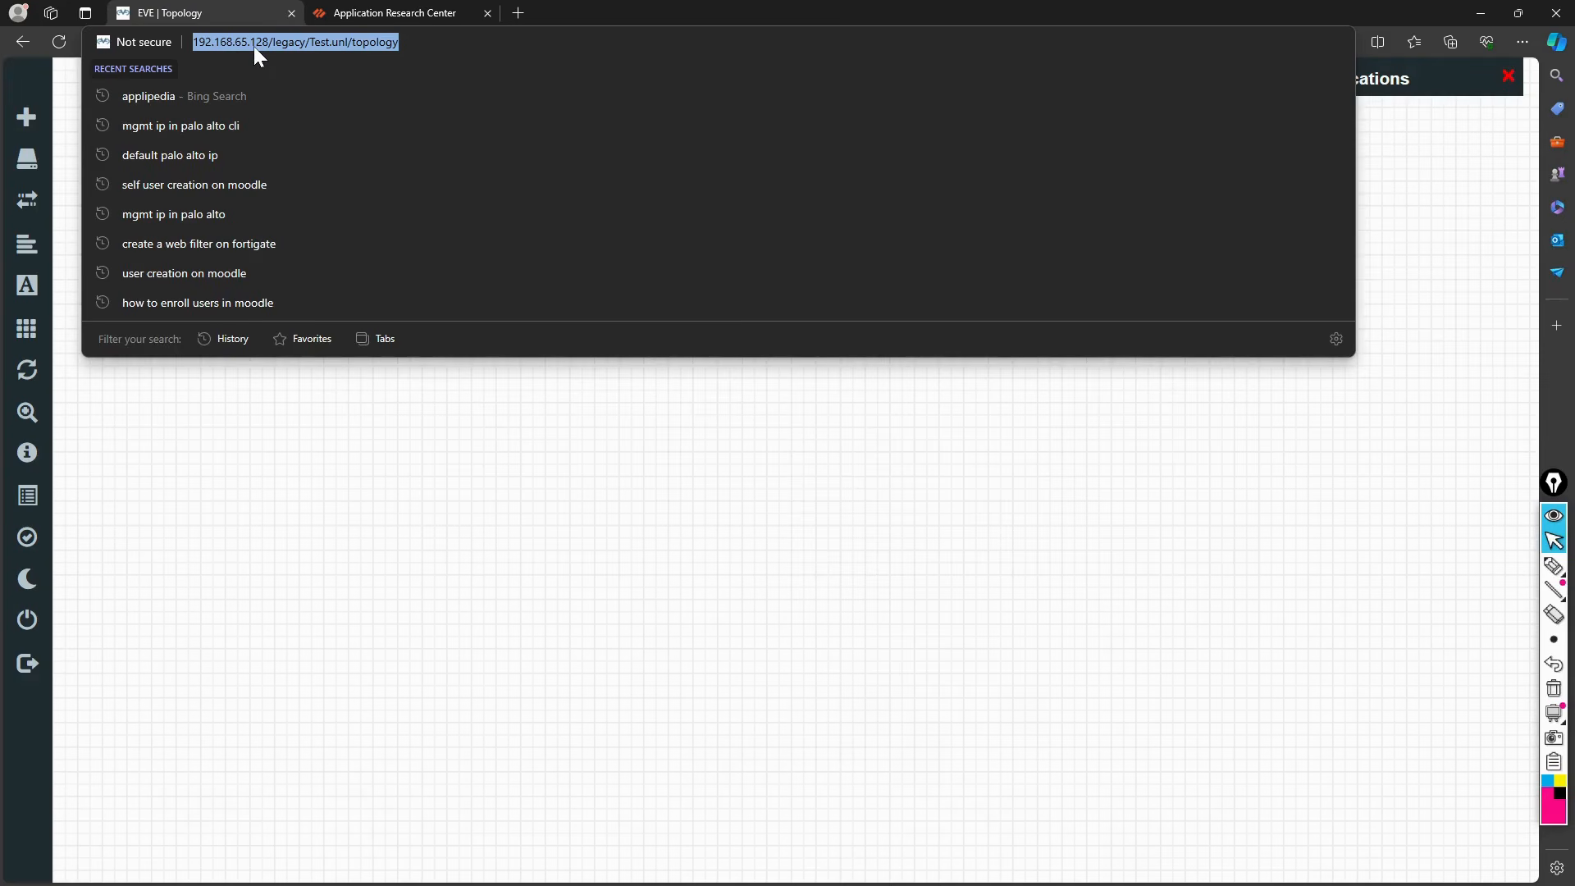
left_click(321, 448)
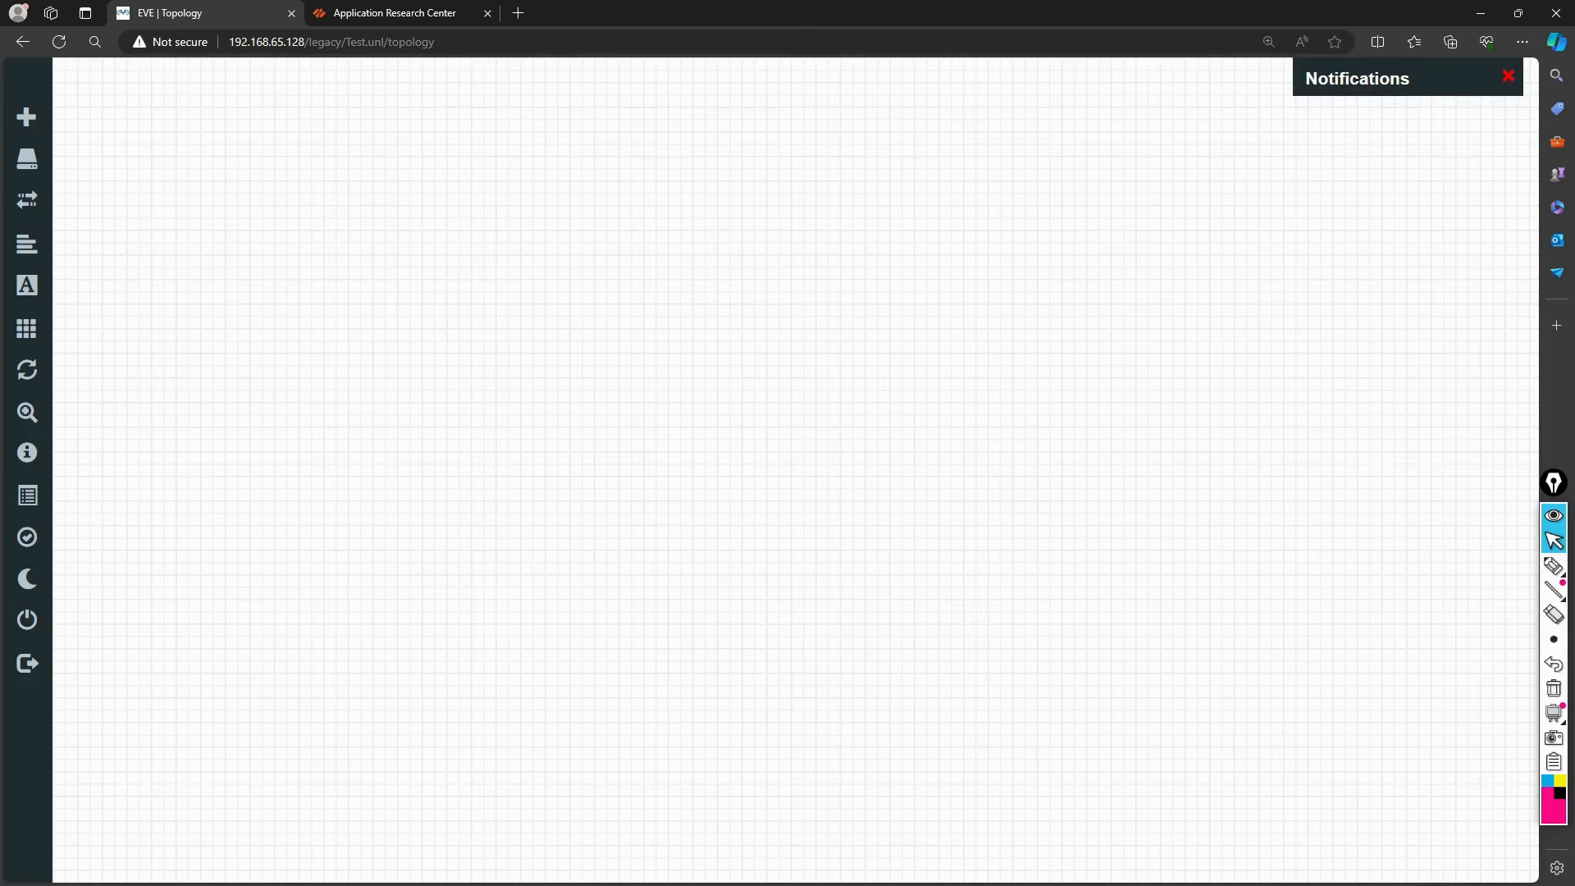
key("alt+Tab")
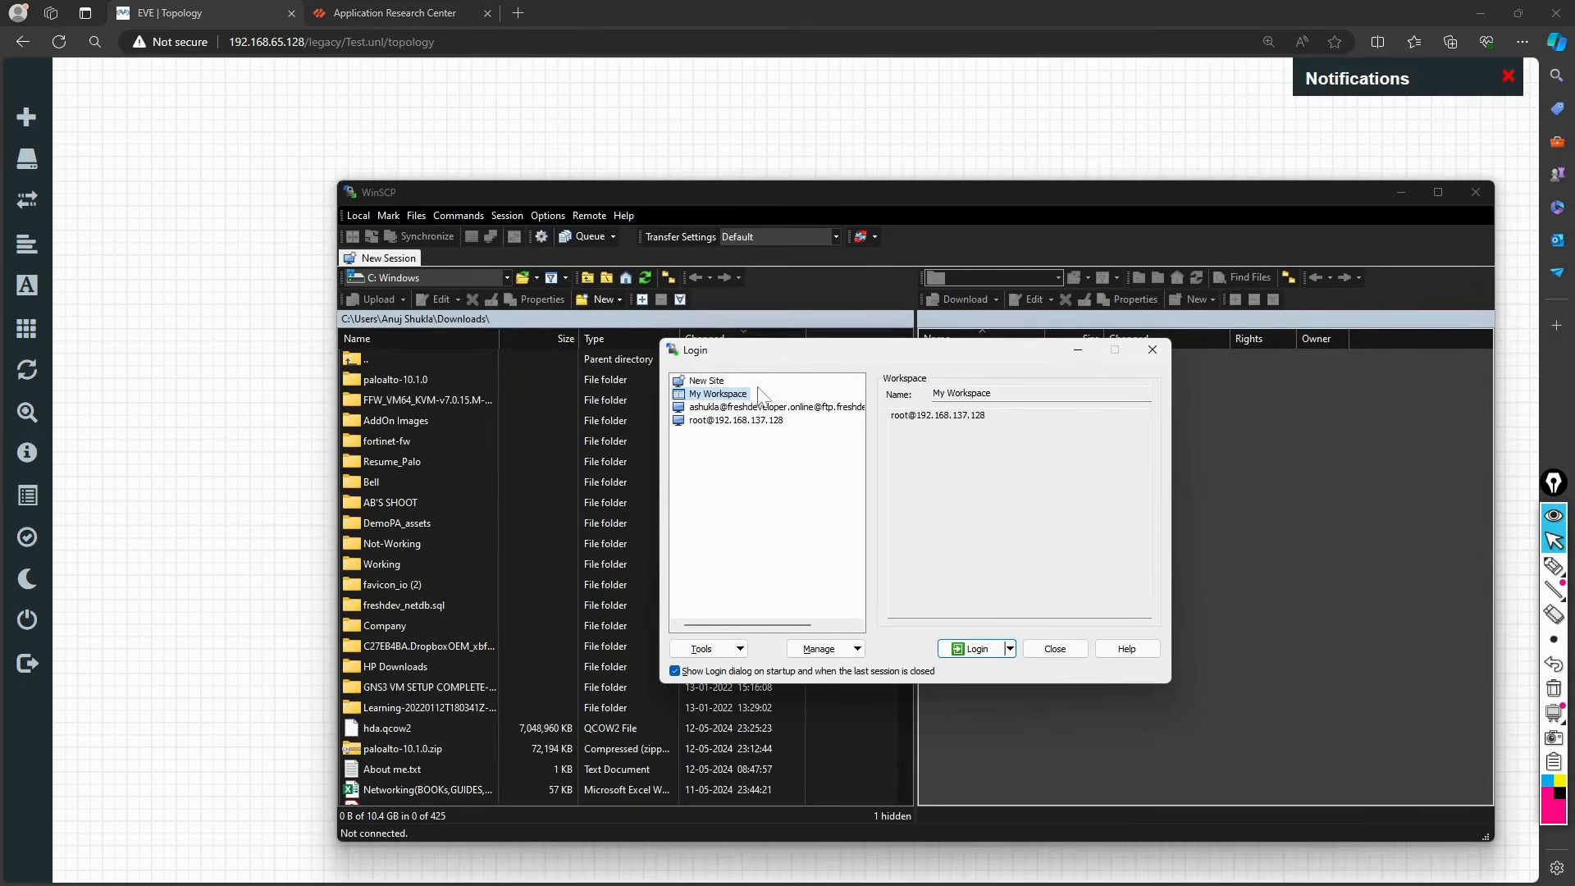
Step: Log in to a new SFTP site at 192.168.65.128 as root with the account password
left_click(707, 382)
left_click(968, 454)
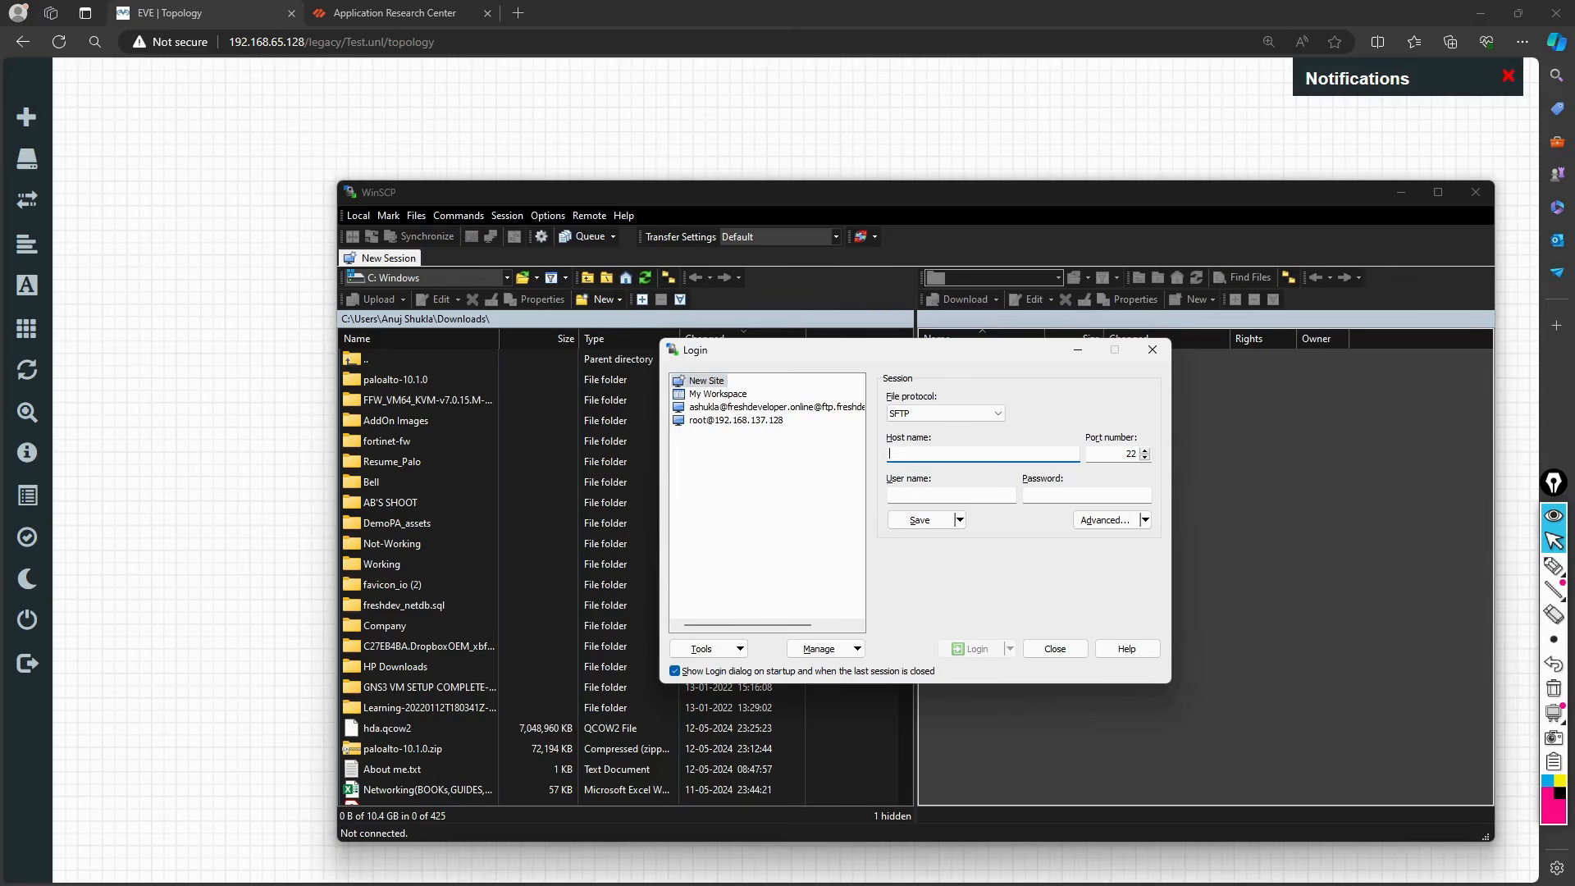
type("192.168.65.128")
left_click(920, 495)
type("roo")
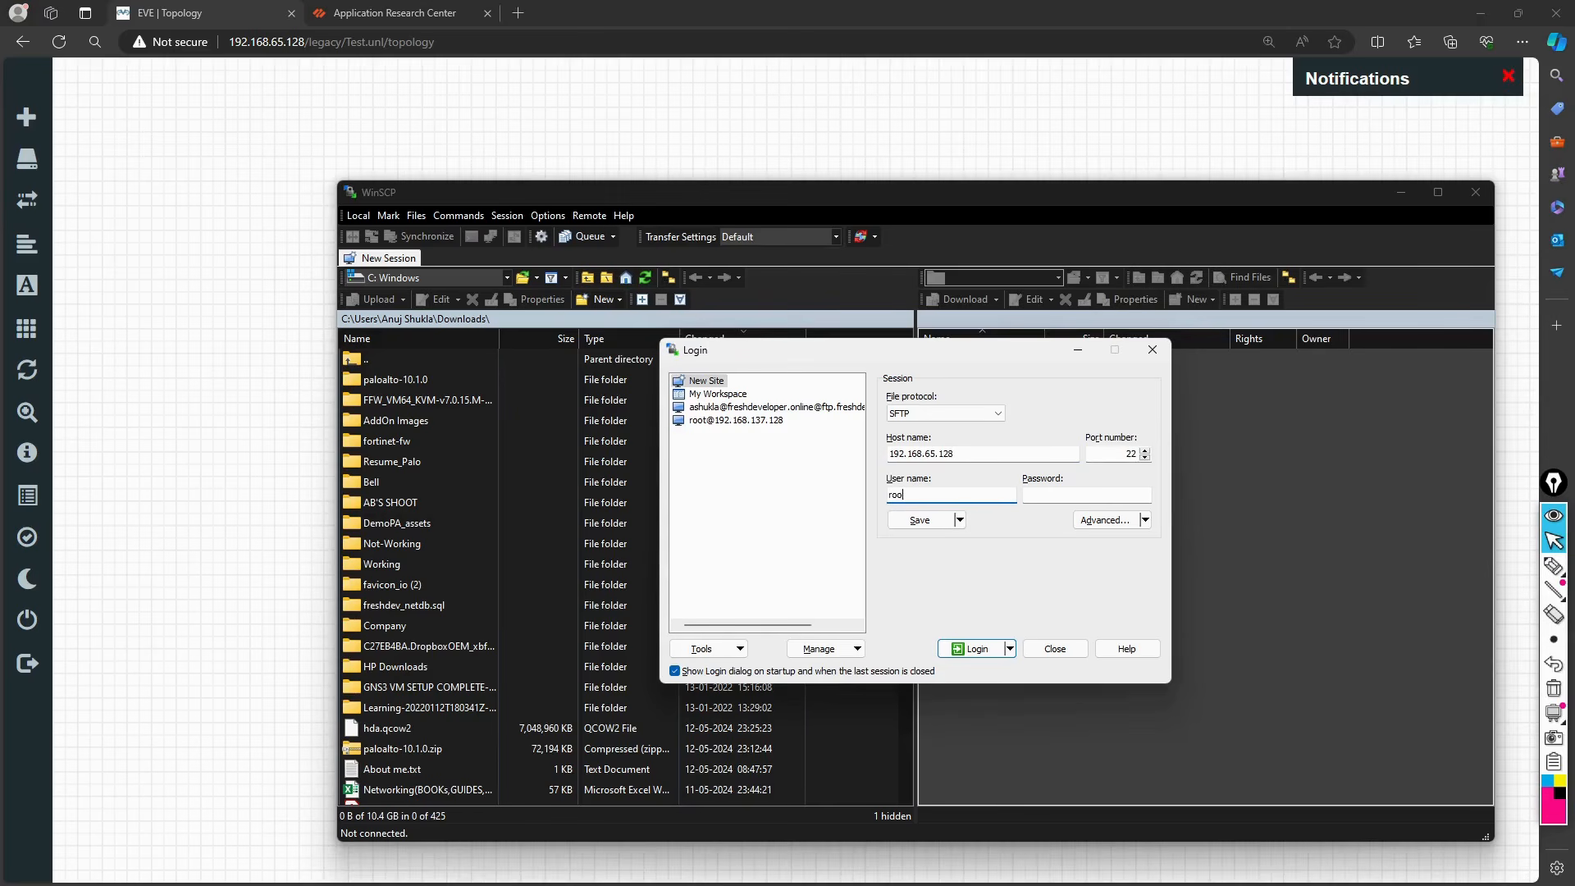
type("t")
key("Tab")
type("eve")
left_click(977, 648)
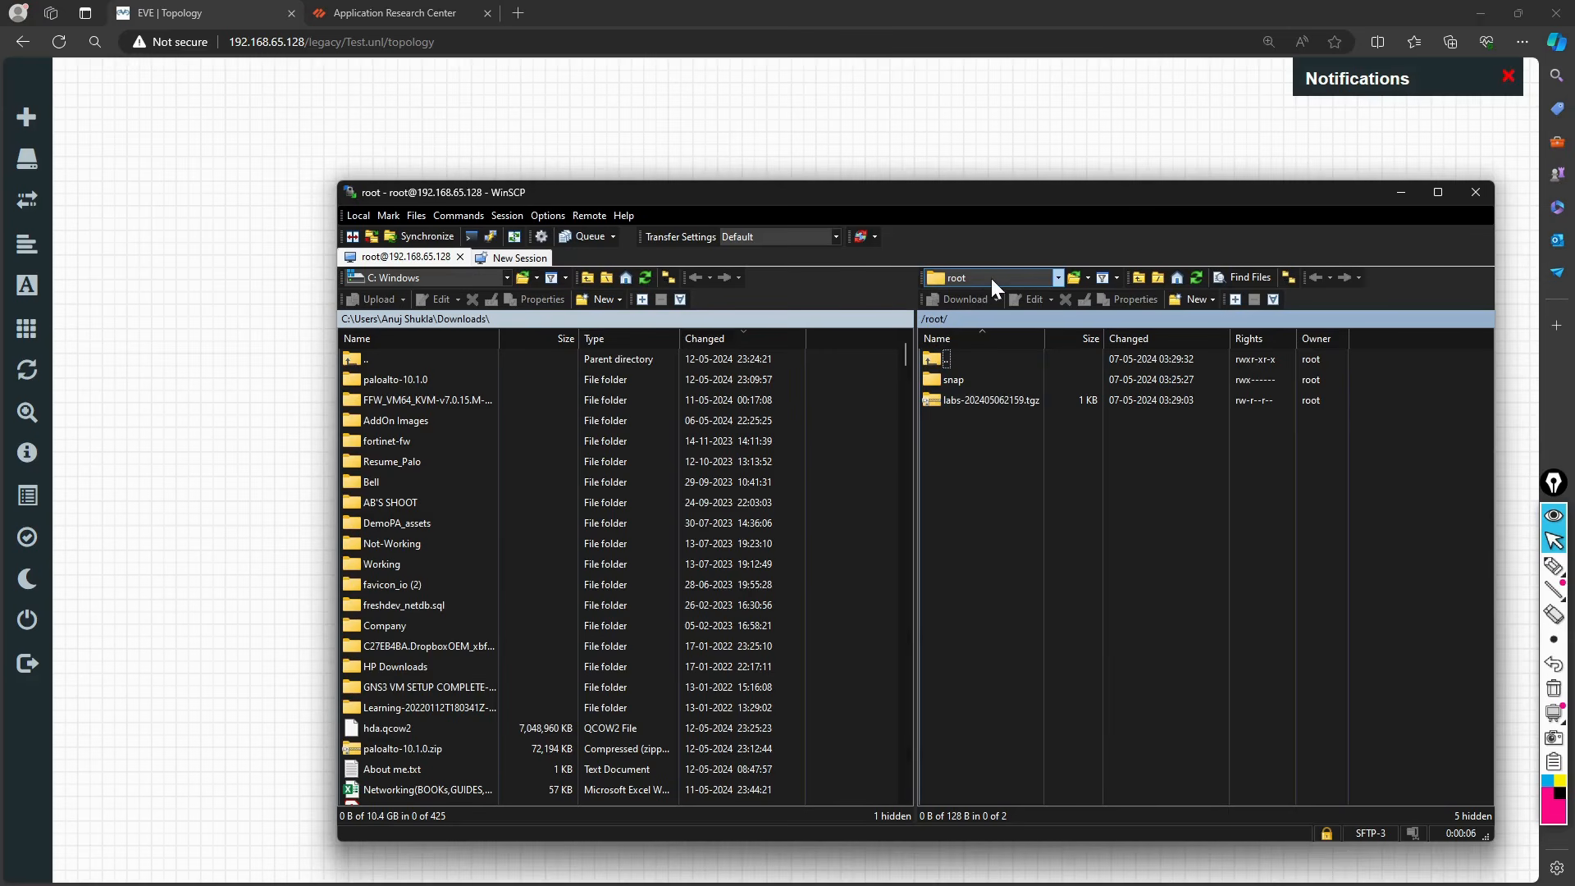
Step: Browse the remote pane from the root directory to /opt/unetlab
left_click(1057, 277)
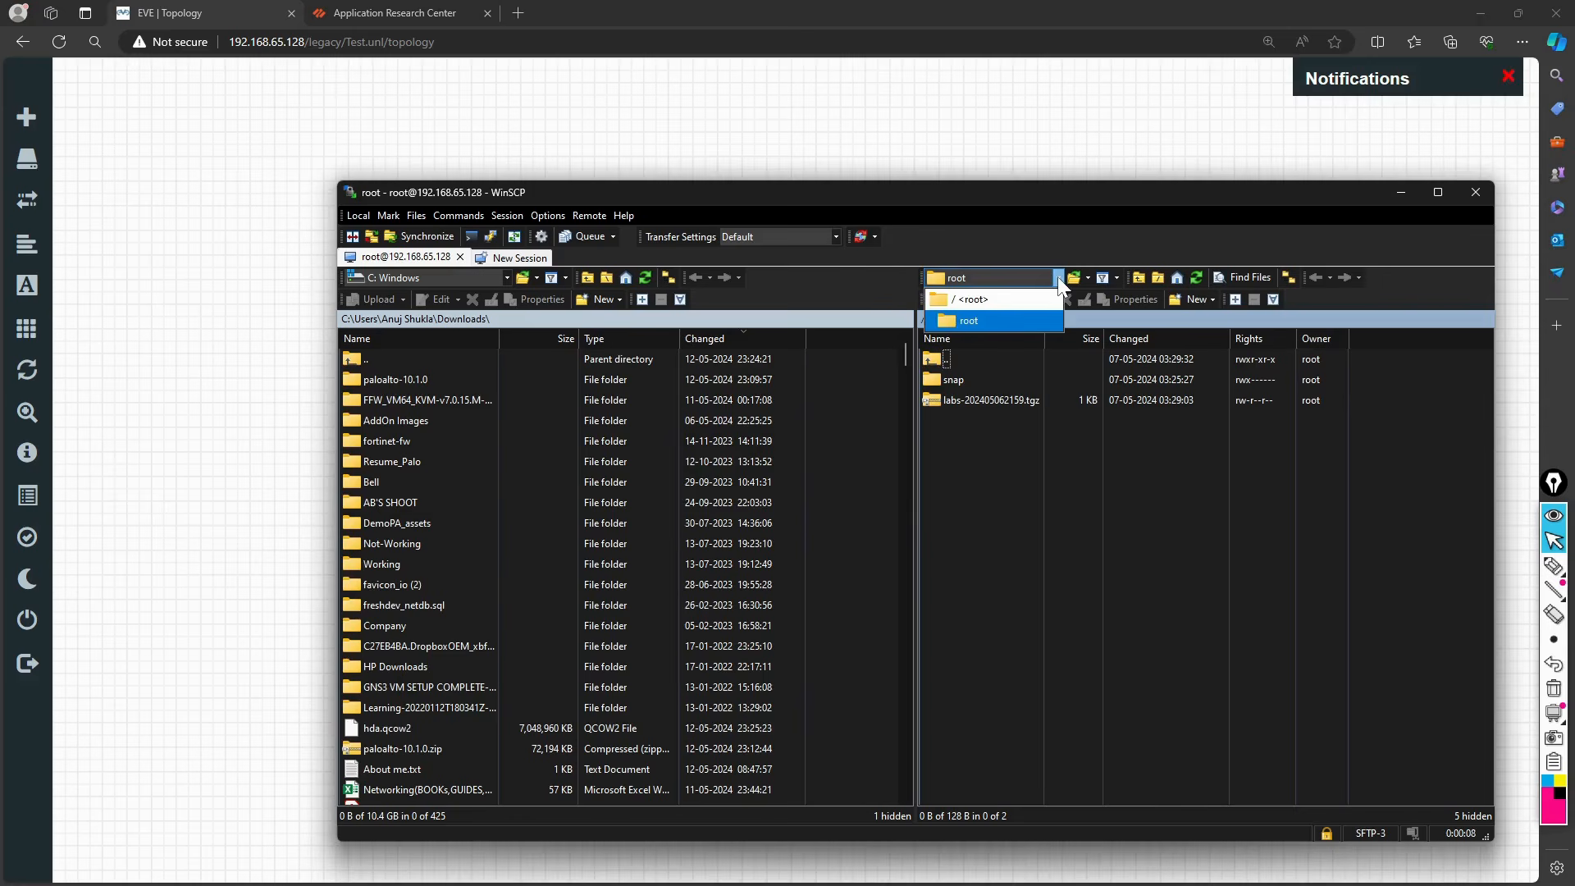
left_click(1007, 292)
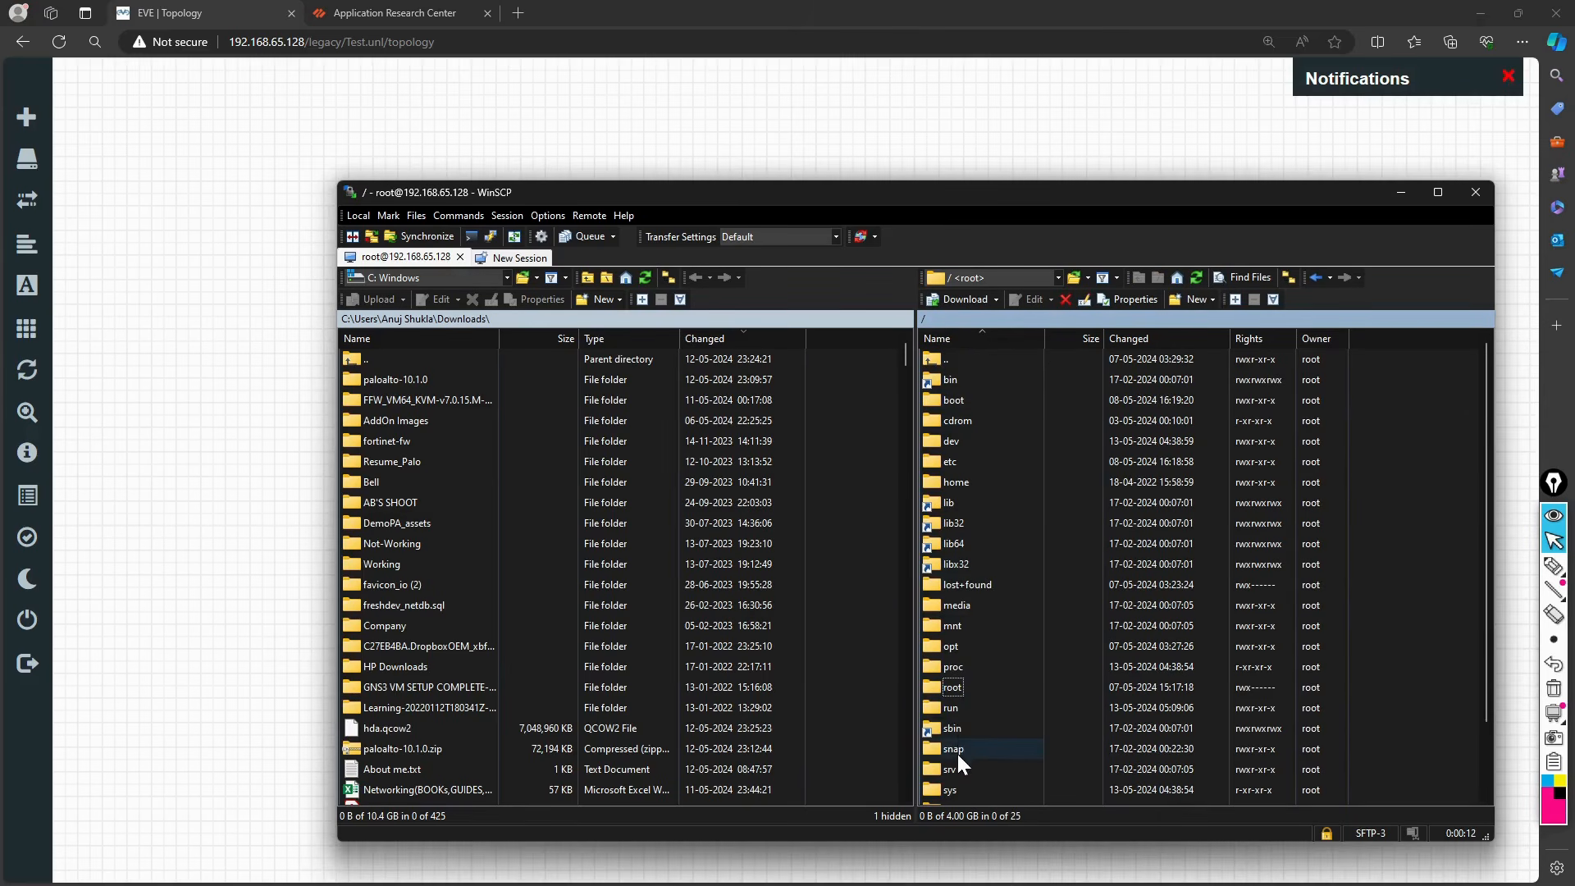
double_click(967, 654)
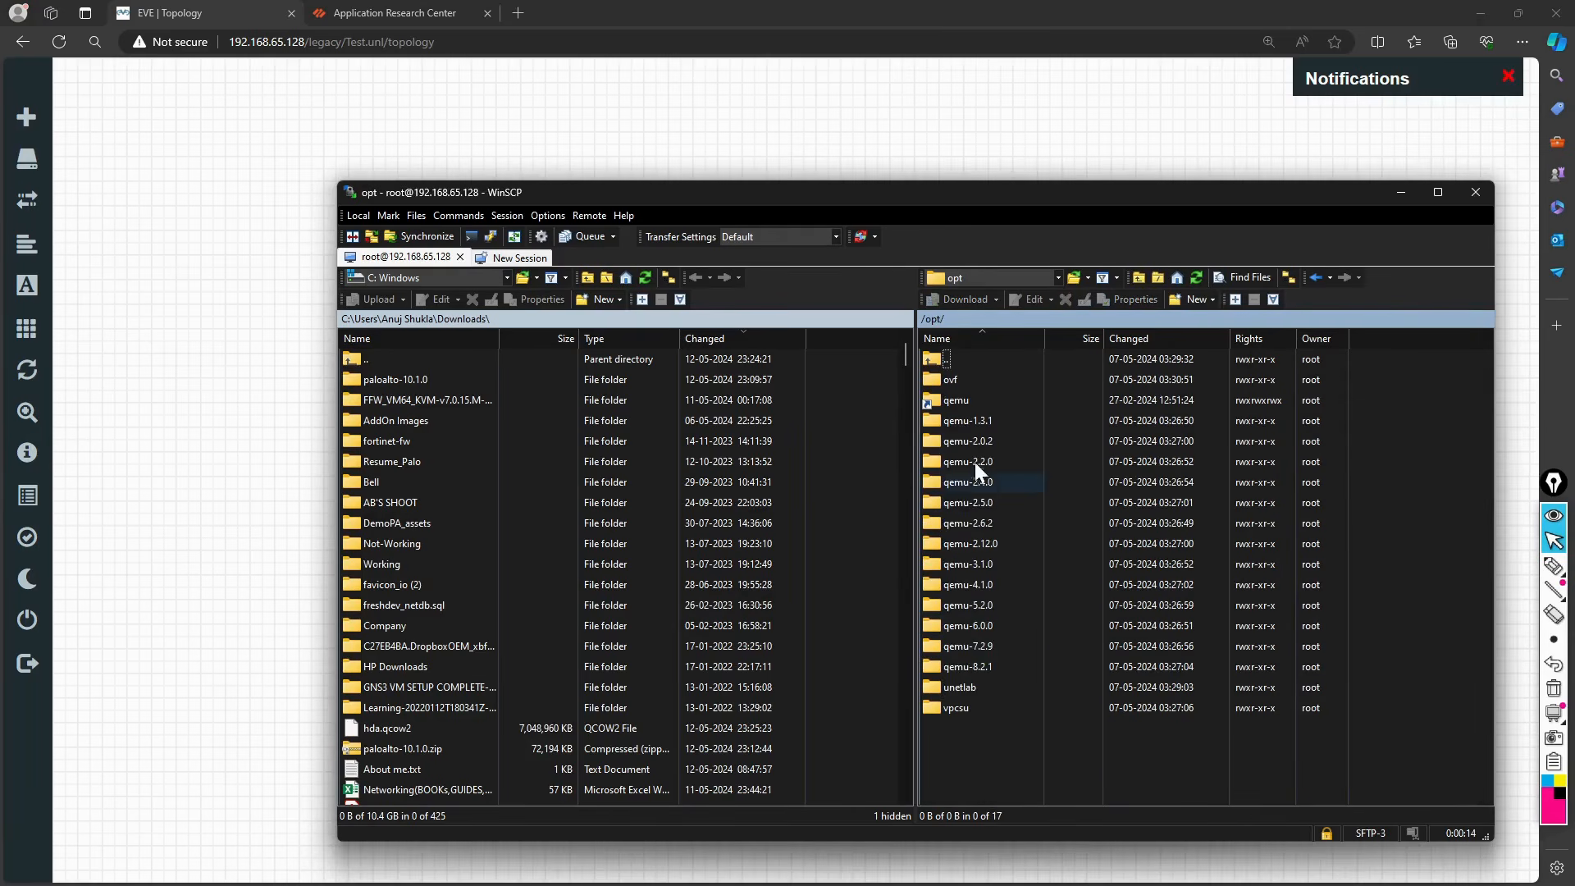
double_click(959, 689)
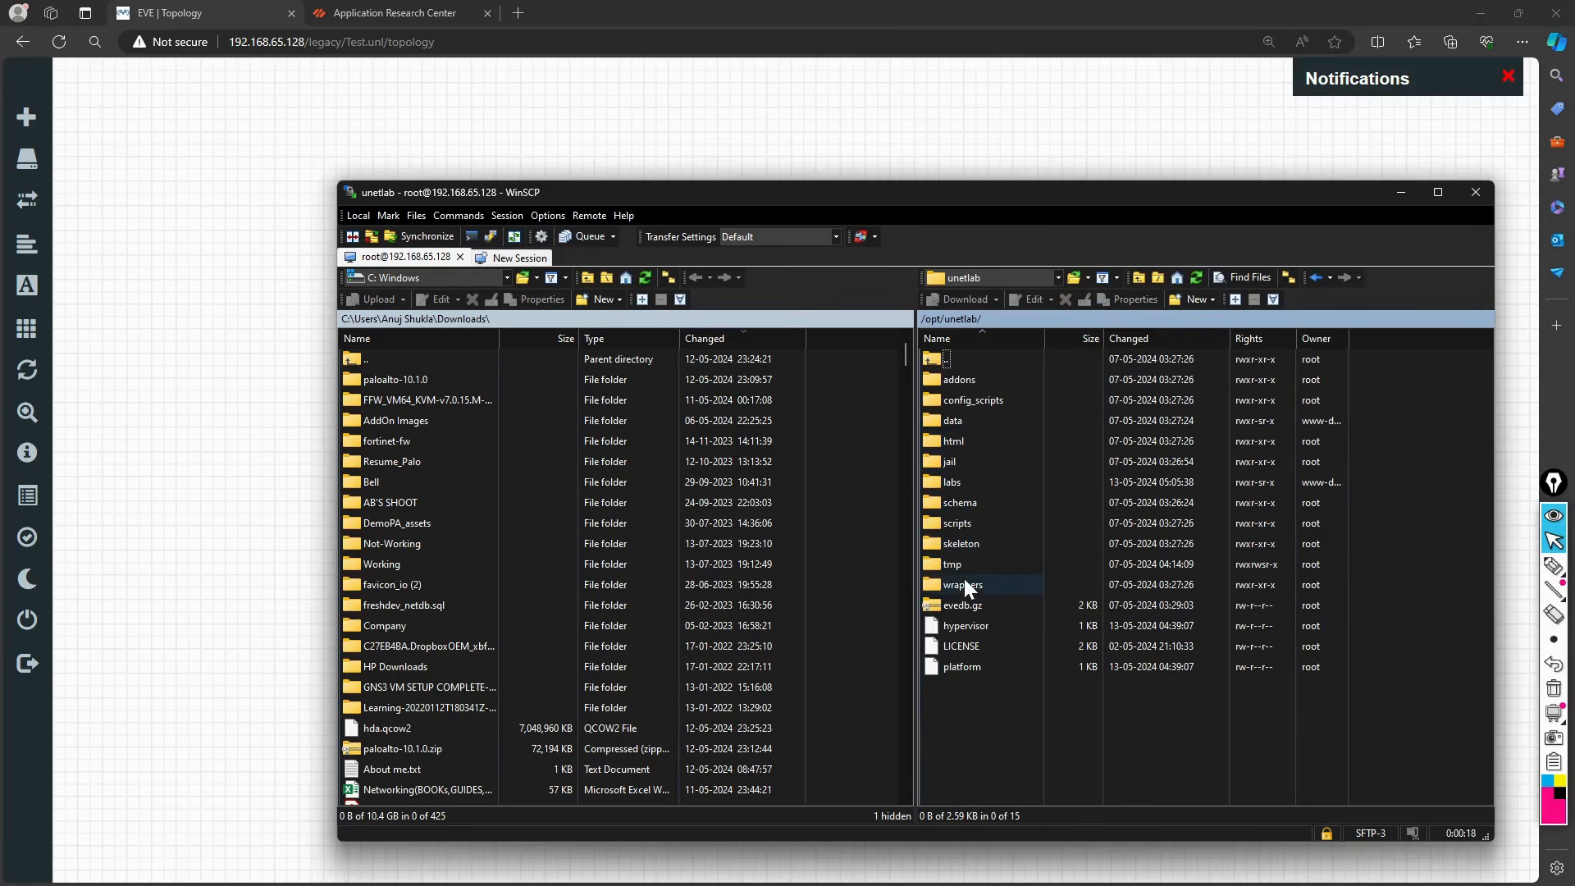
Step: Upload the local paloalto-10.1.0 folder into /opt/unetlab/addons/qemu, then go back to addons
double_click(964, 378)
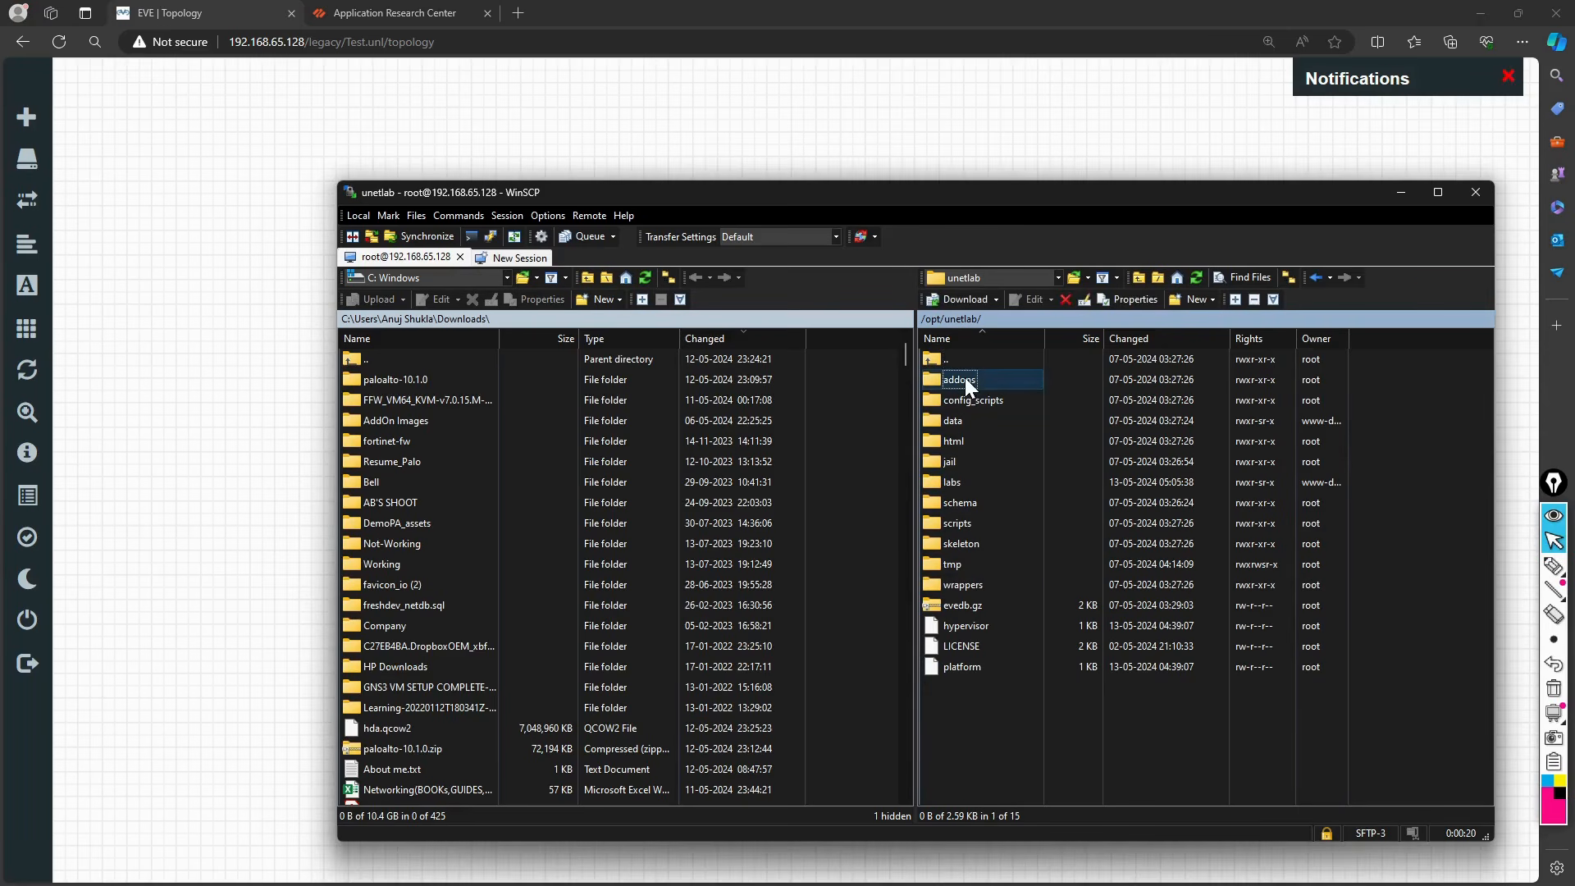
double_click(966, 421)
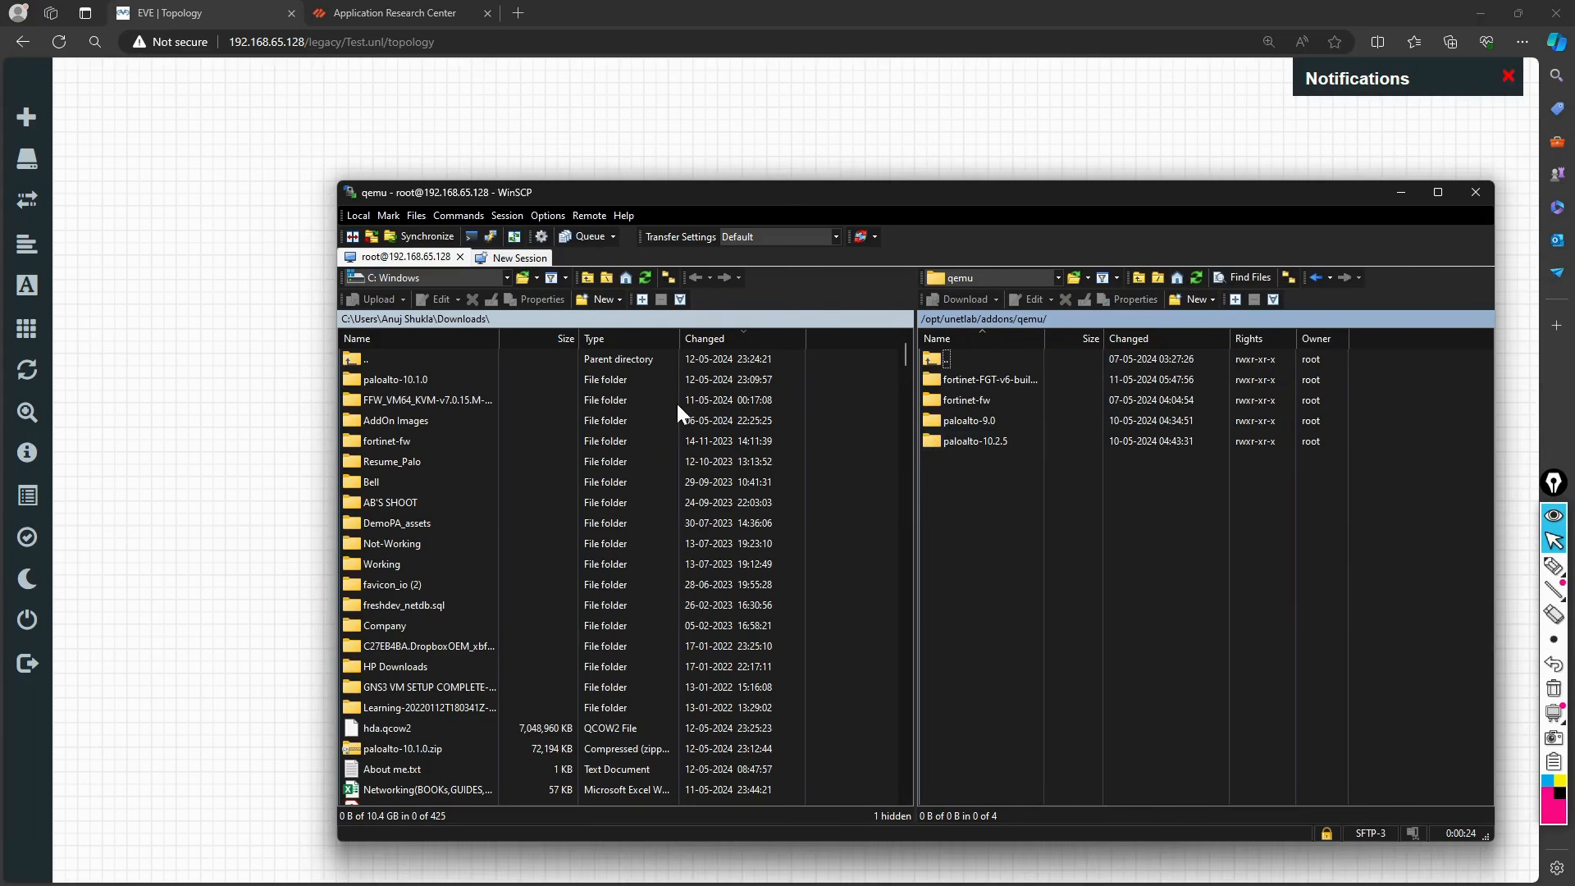
left_click(396, 380)
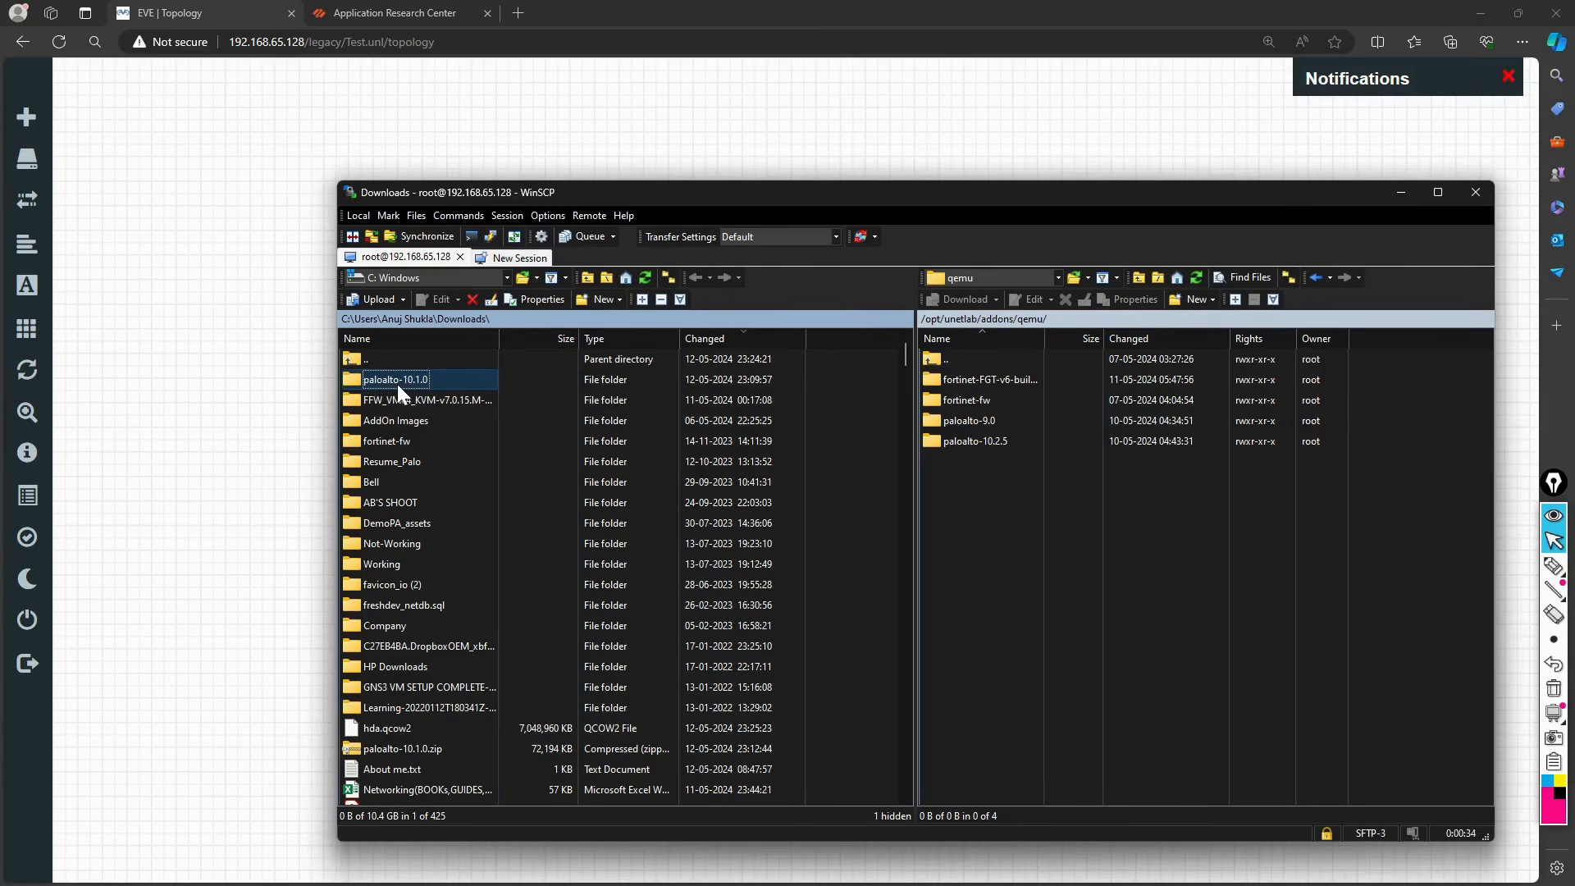
left_click_drag(391, 381, 996, 597)
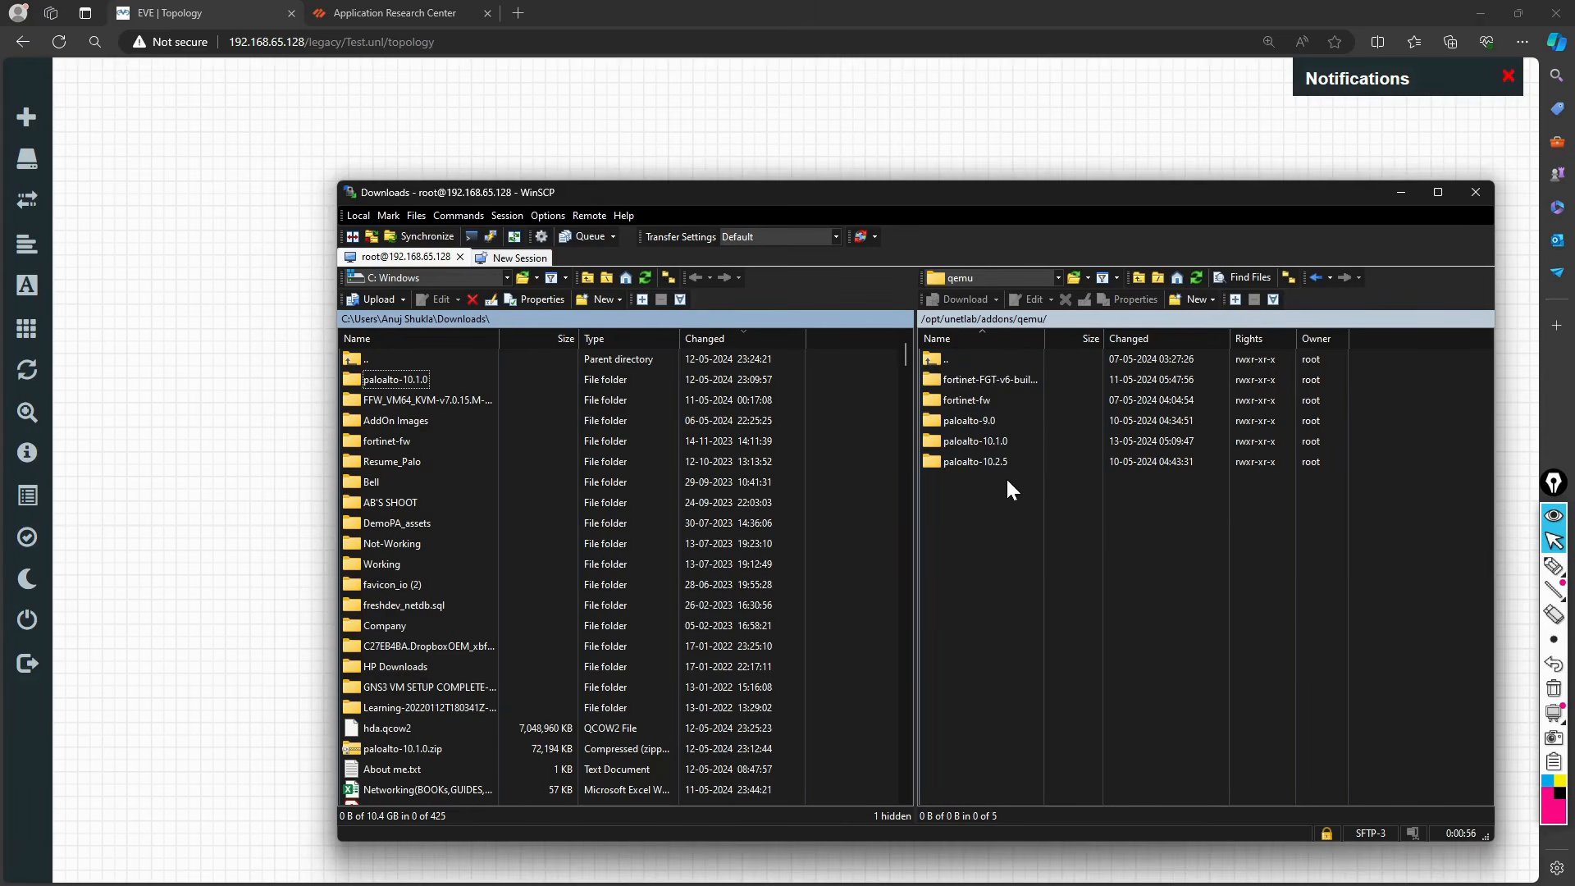
left_click(1057, 282)
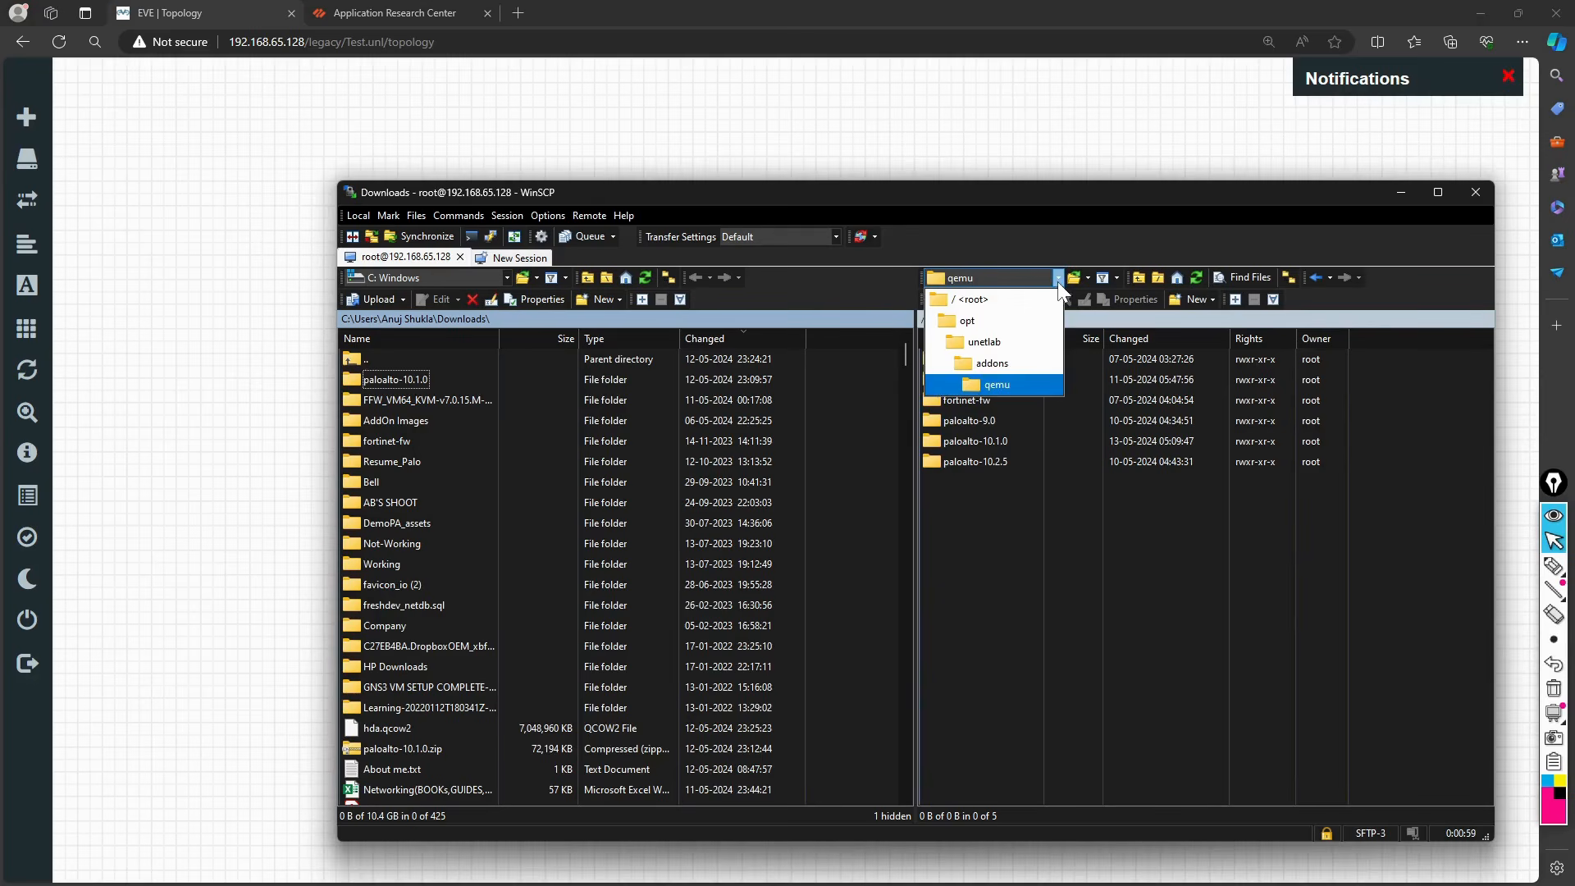
left_click(1009, 364)
Step: Open the remote dynamips folder, then switch through Google Drive and WinSCP back to the EVE canvas
double_click(965, 379)
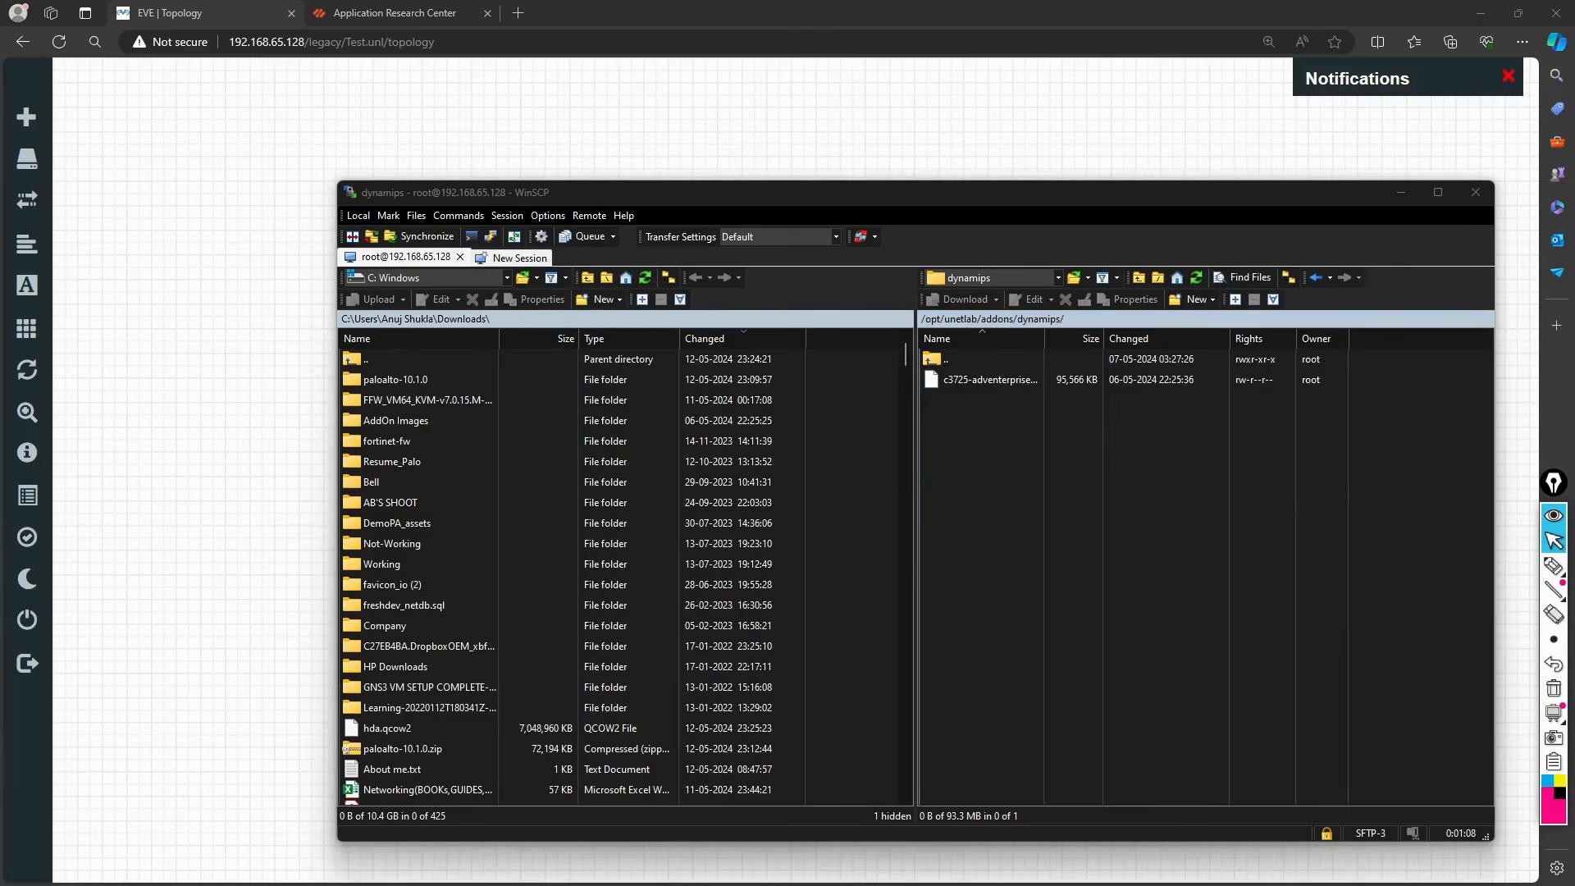
key("alt+Tab")
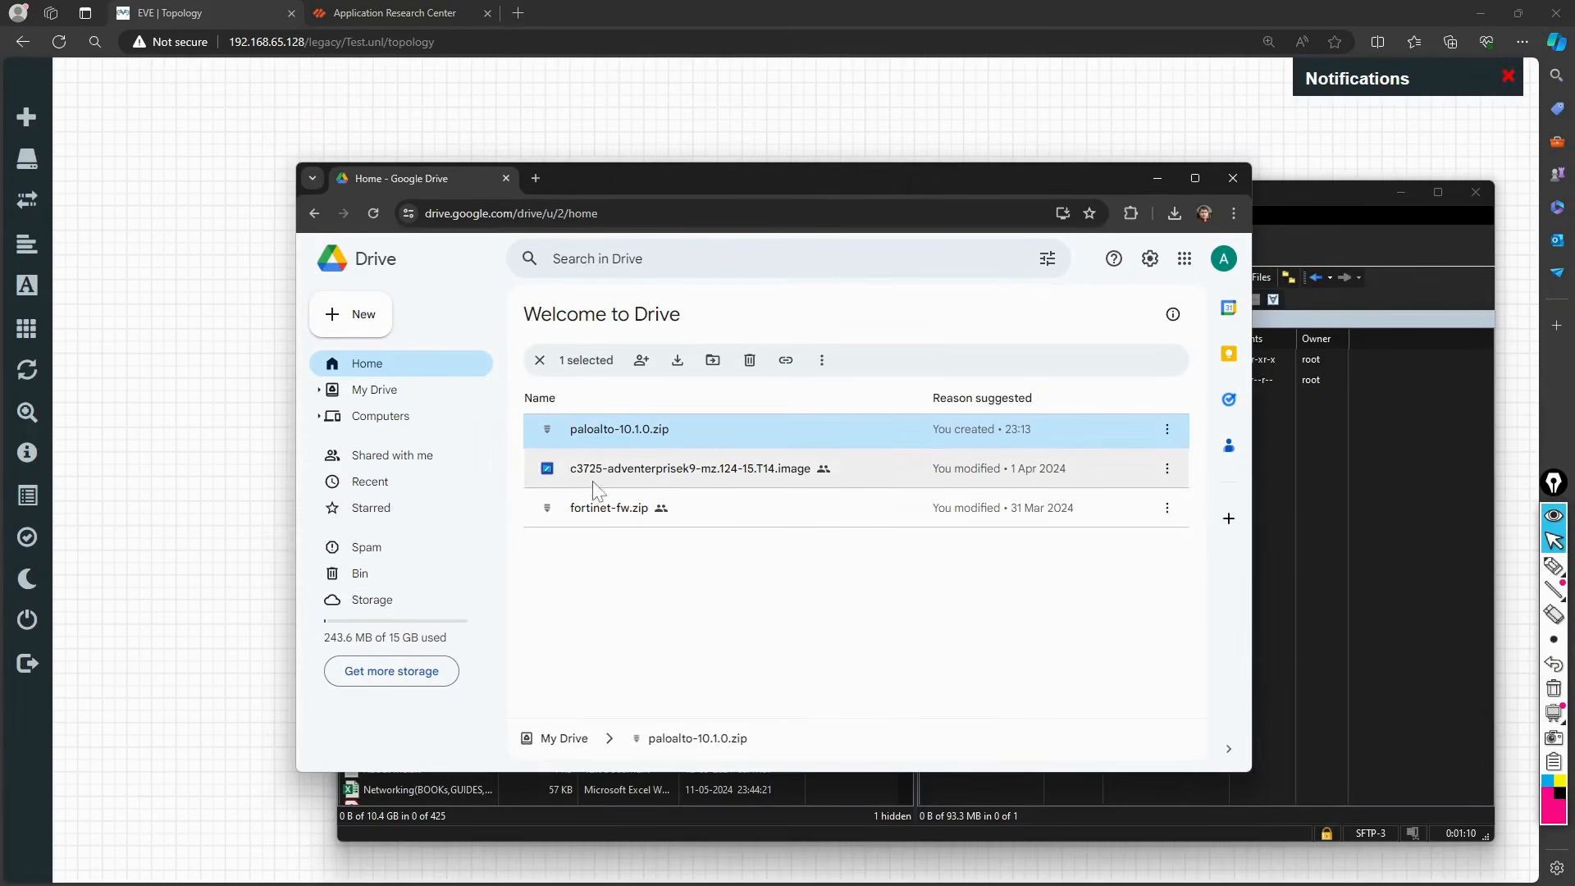
left_click(227, 476)
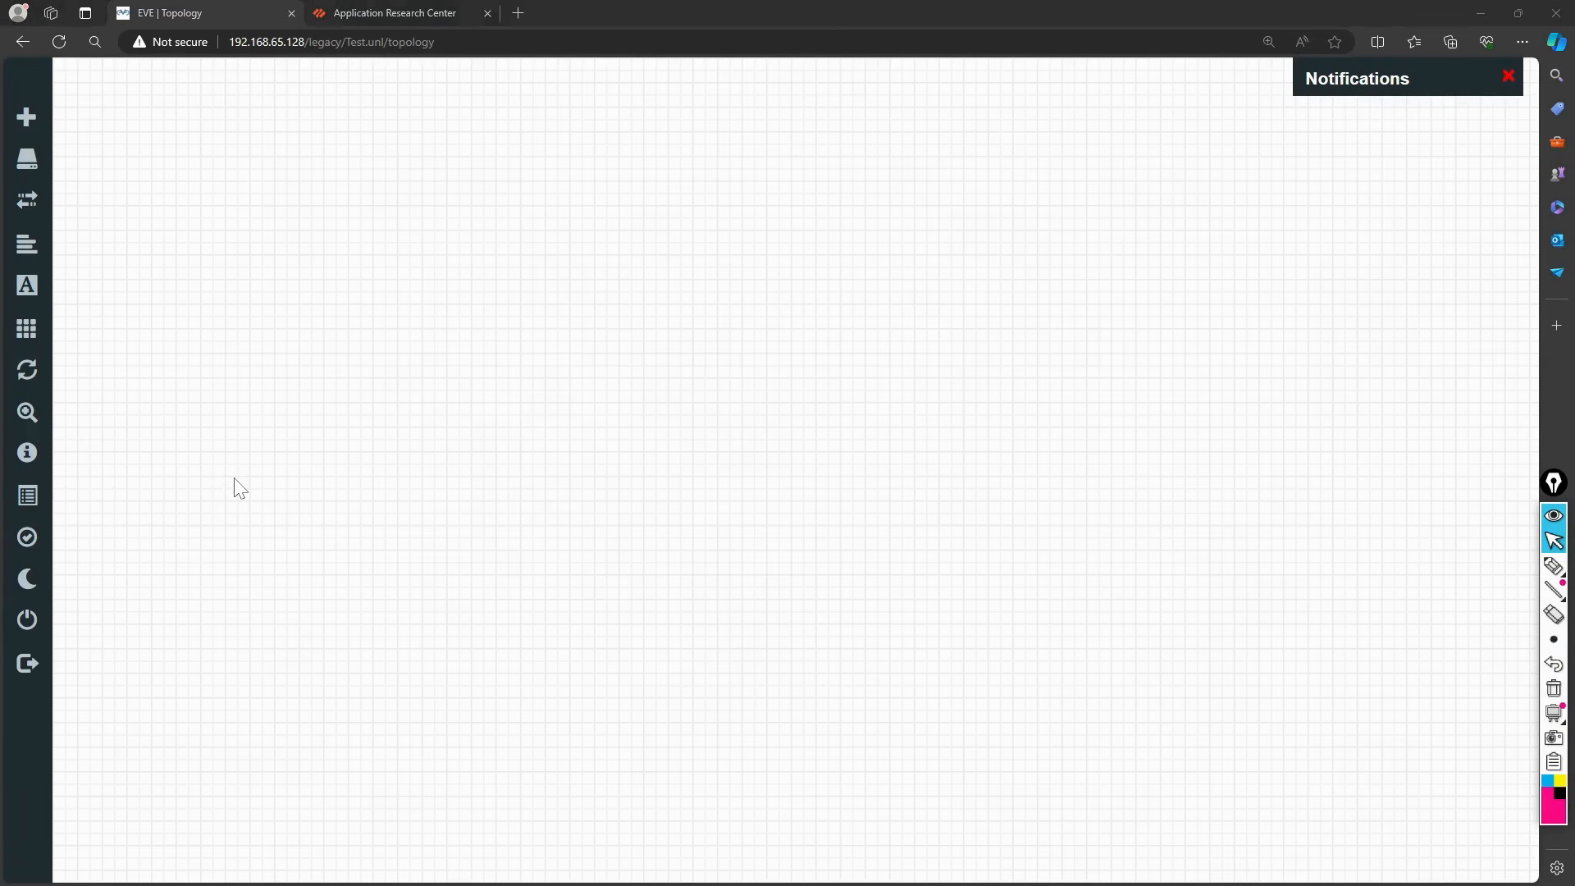
key("alt+Tab")
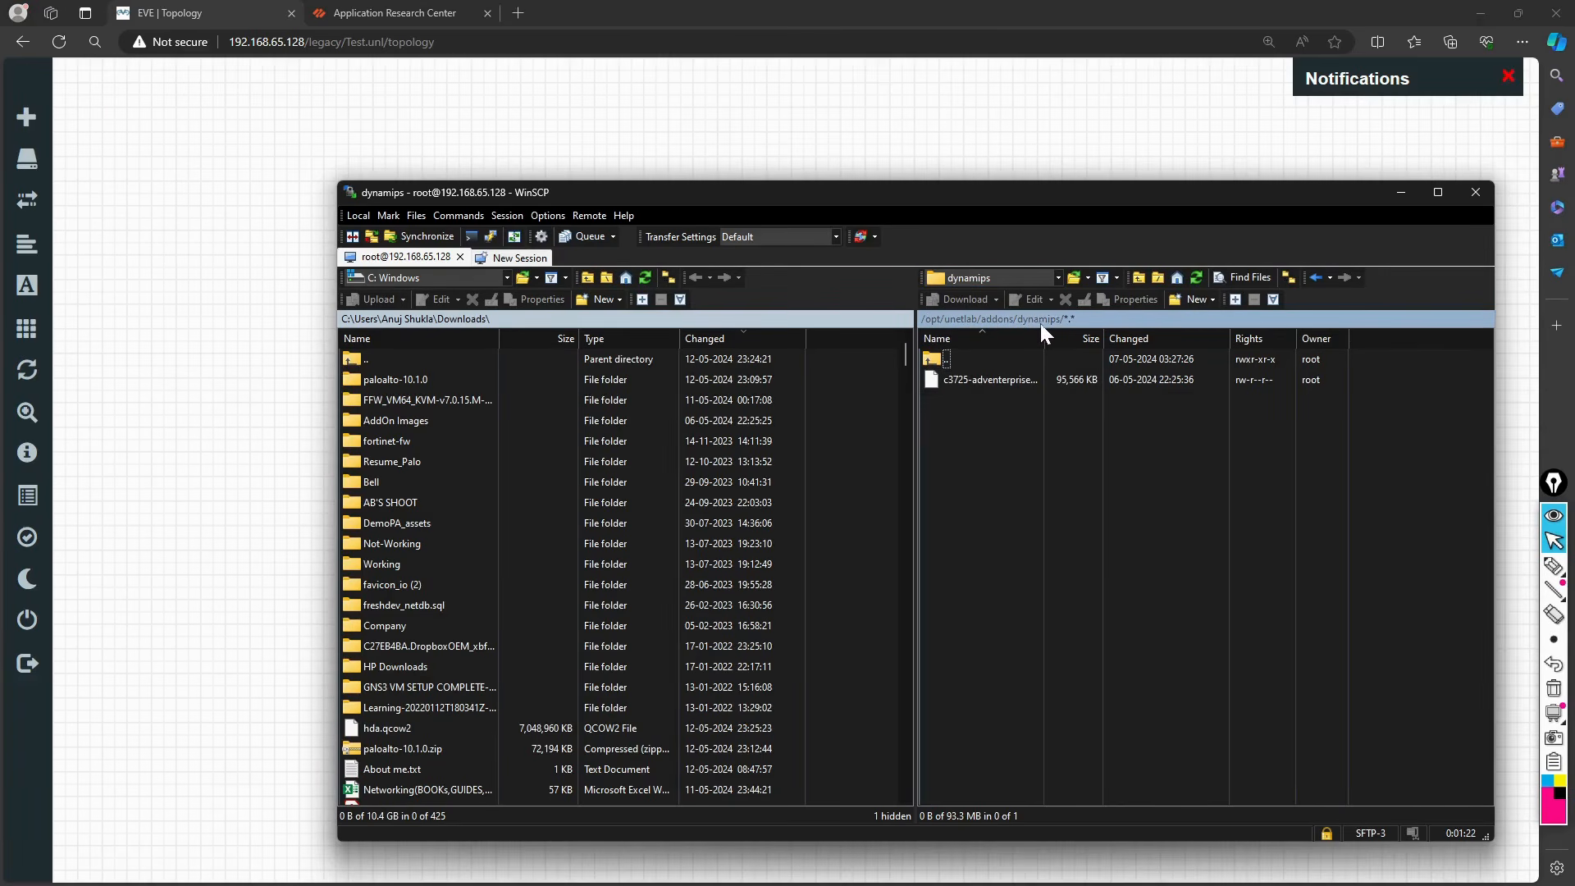
left_click(907, 133)
Step: Add a Fortinet FortiGate node named Fortinet with the Forti_FGT.png icon and nudge it left
right_click(821, 201)
left_click(742, 263)
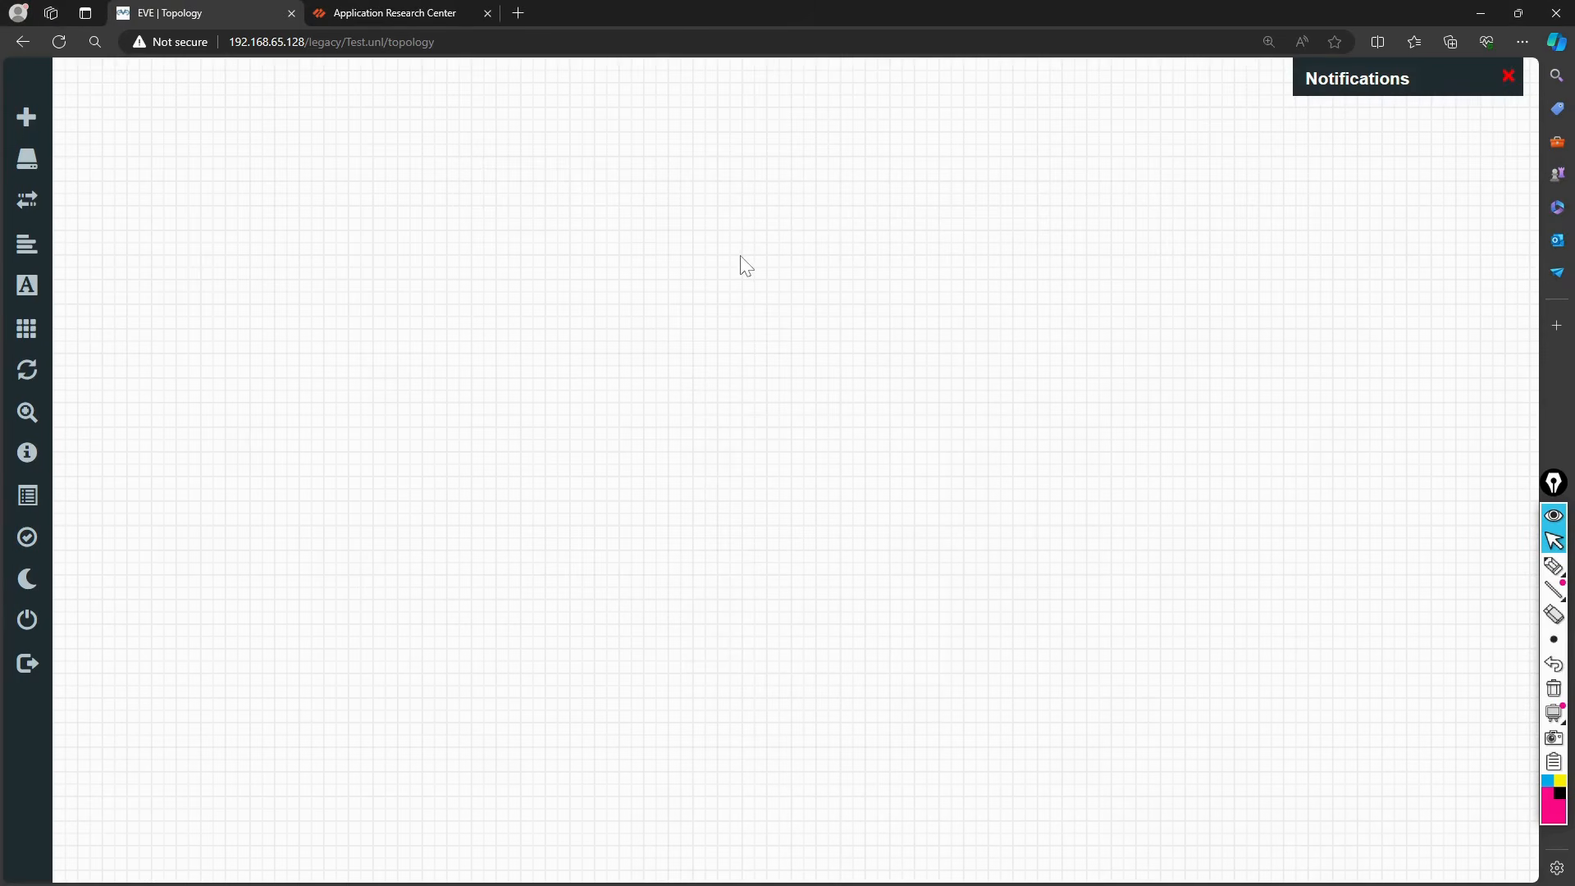
right_click(748, 263)
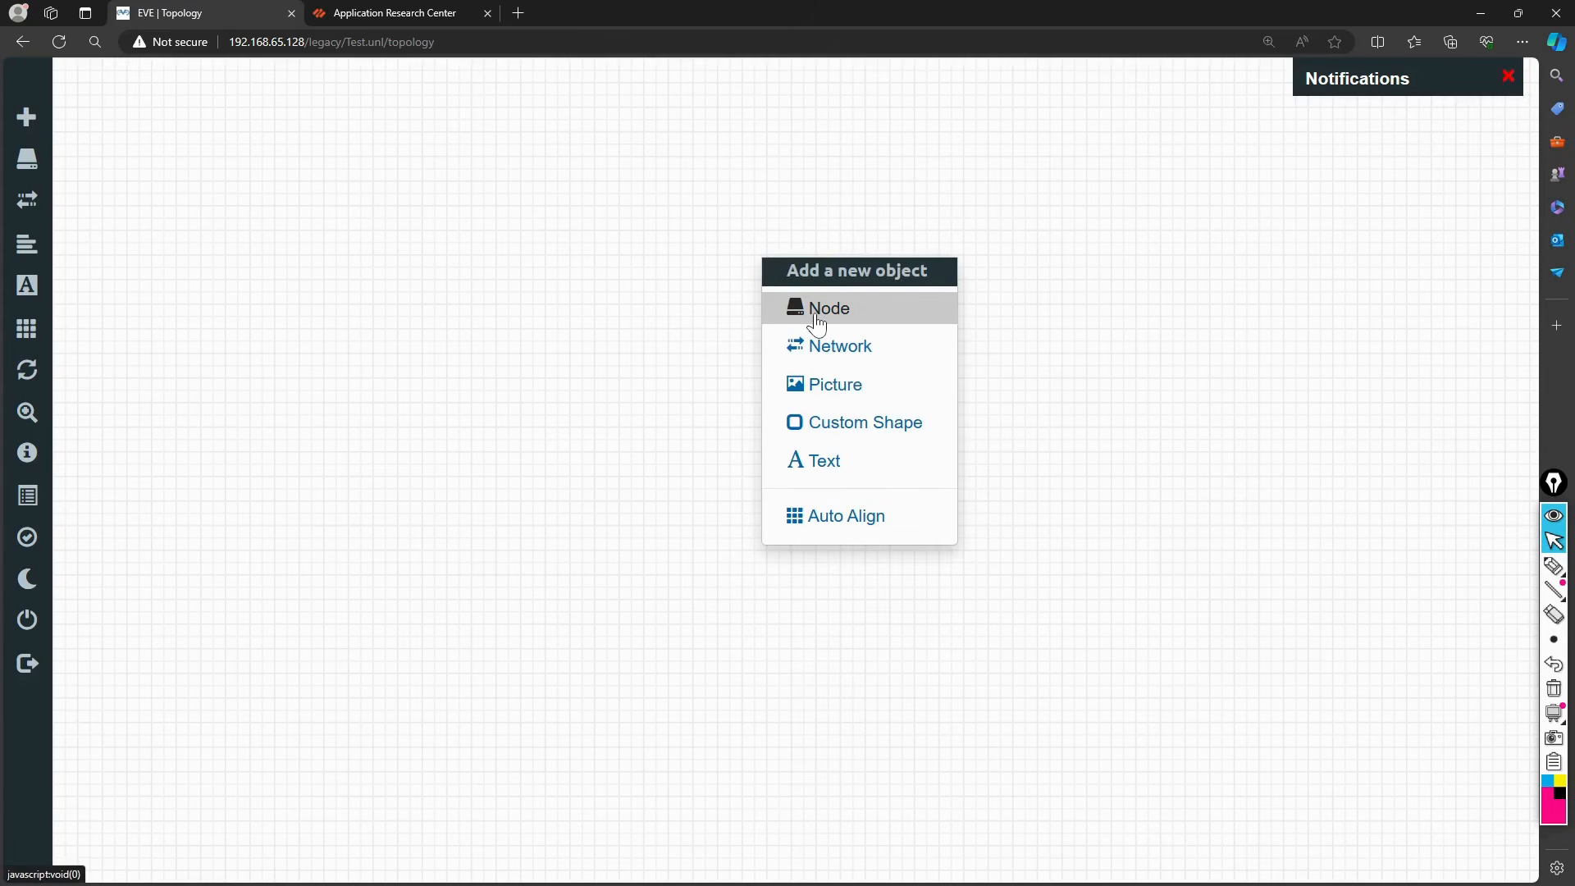
left_click(816, 311)
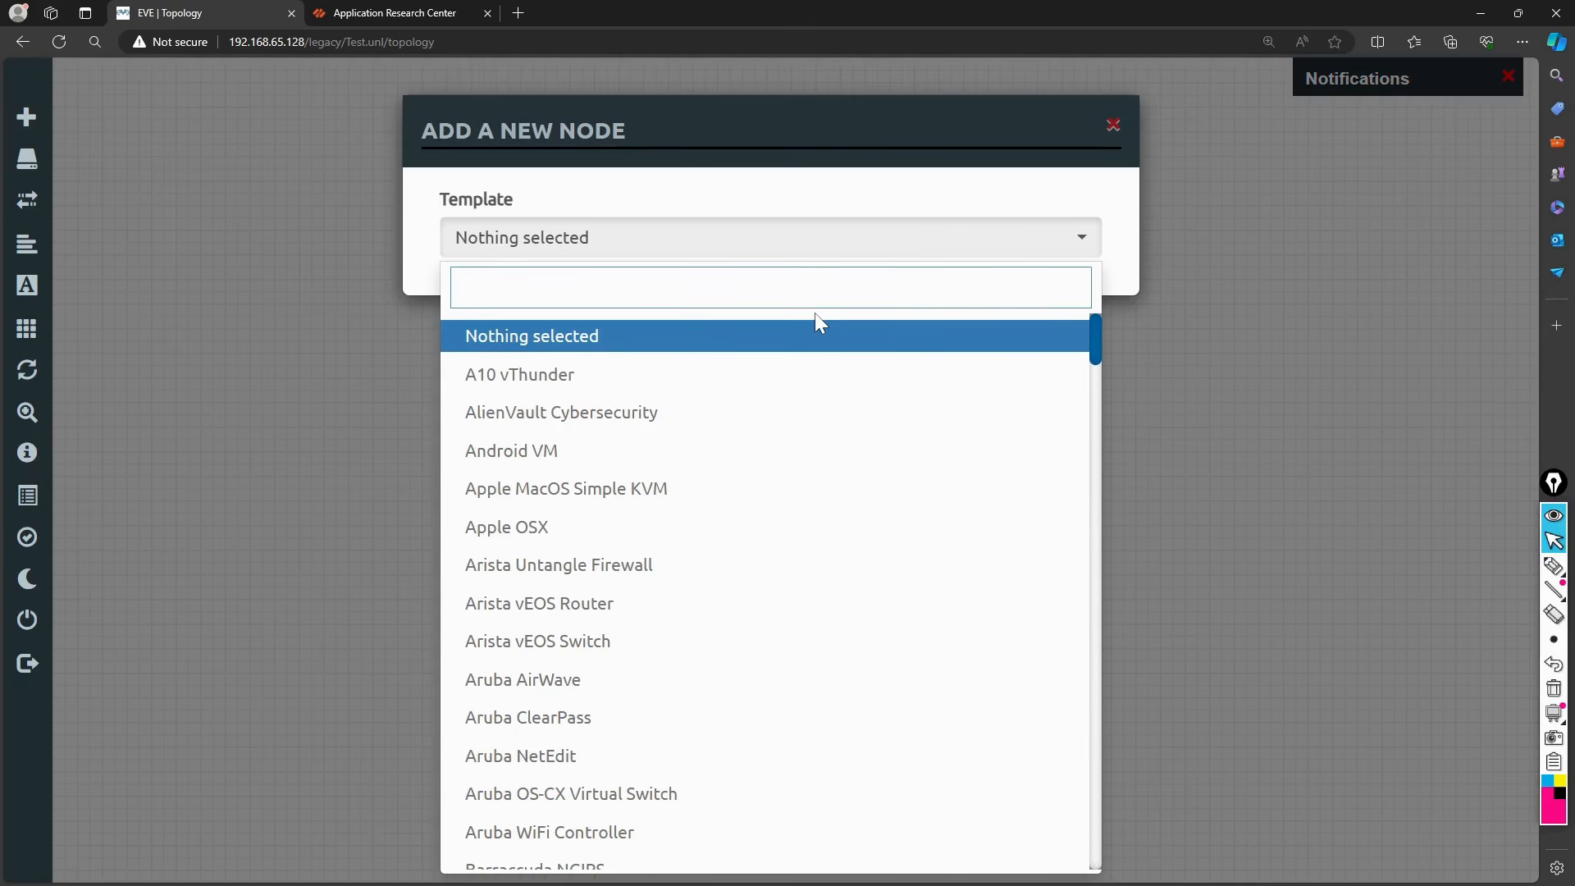
type("fo")
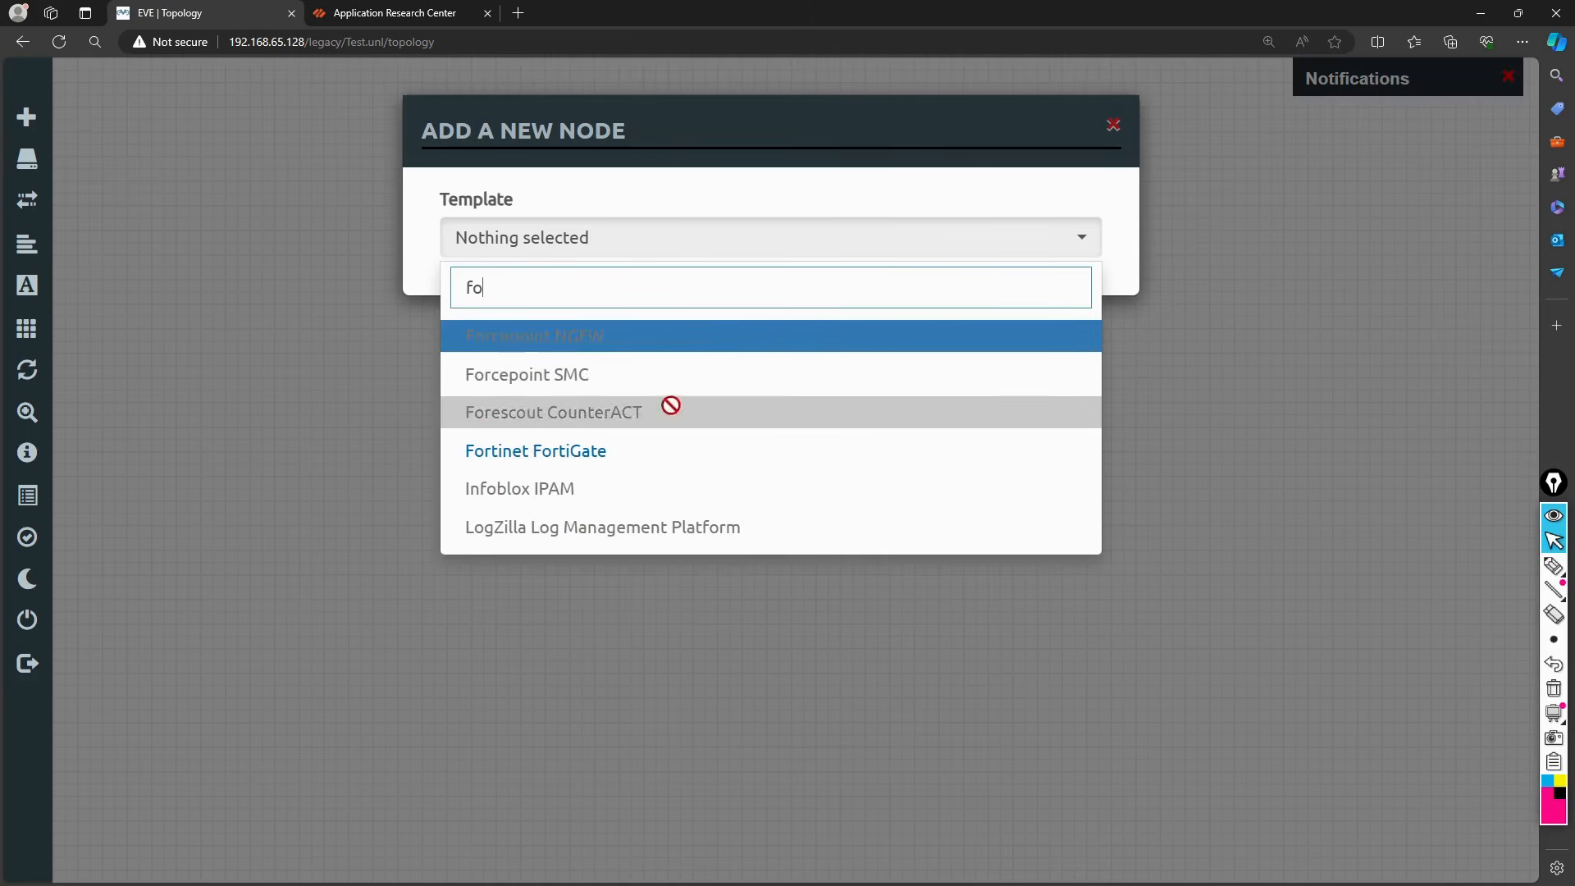
left_click(592, 459)
scroll(582, 498, "down", 2)
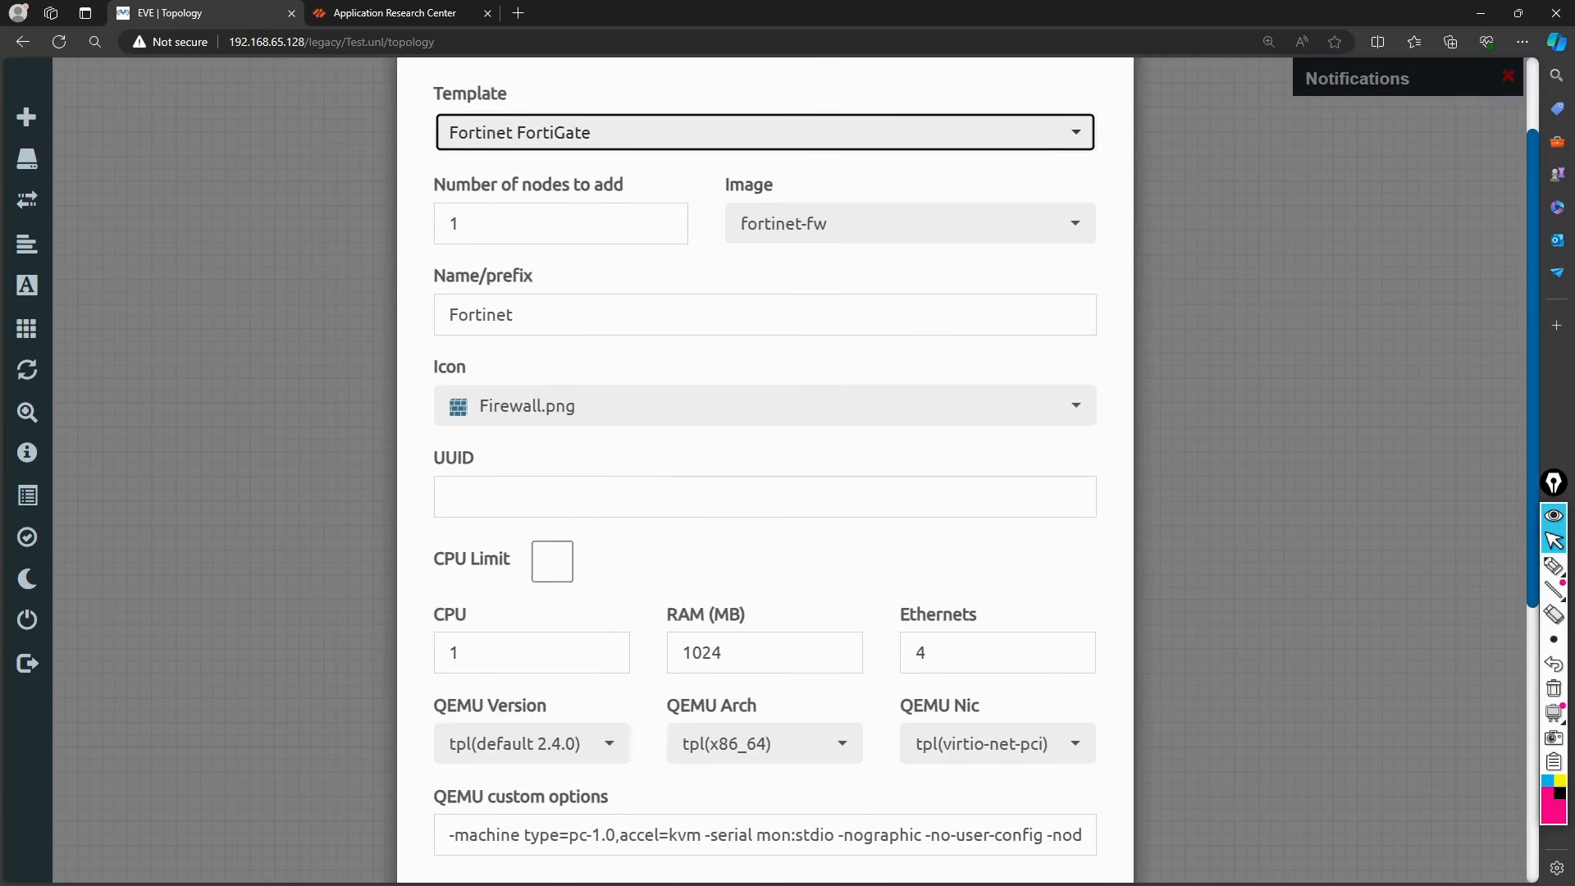
left_click(652, 414)
scroll(574, 549, "down", 5)
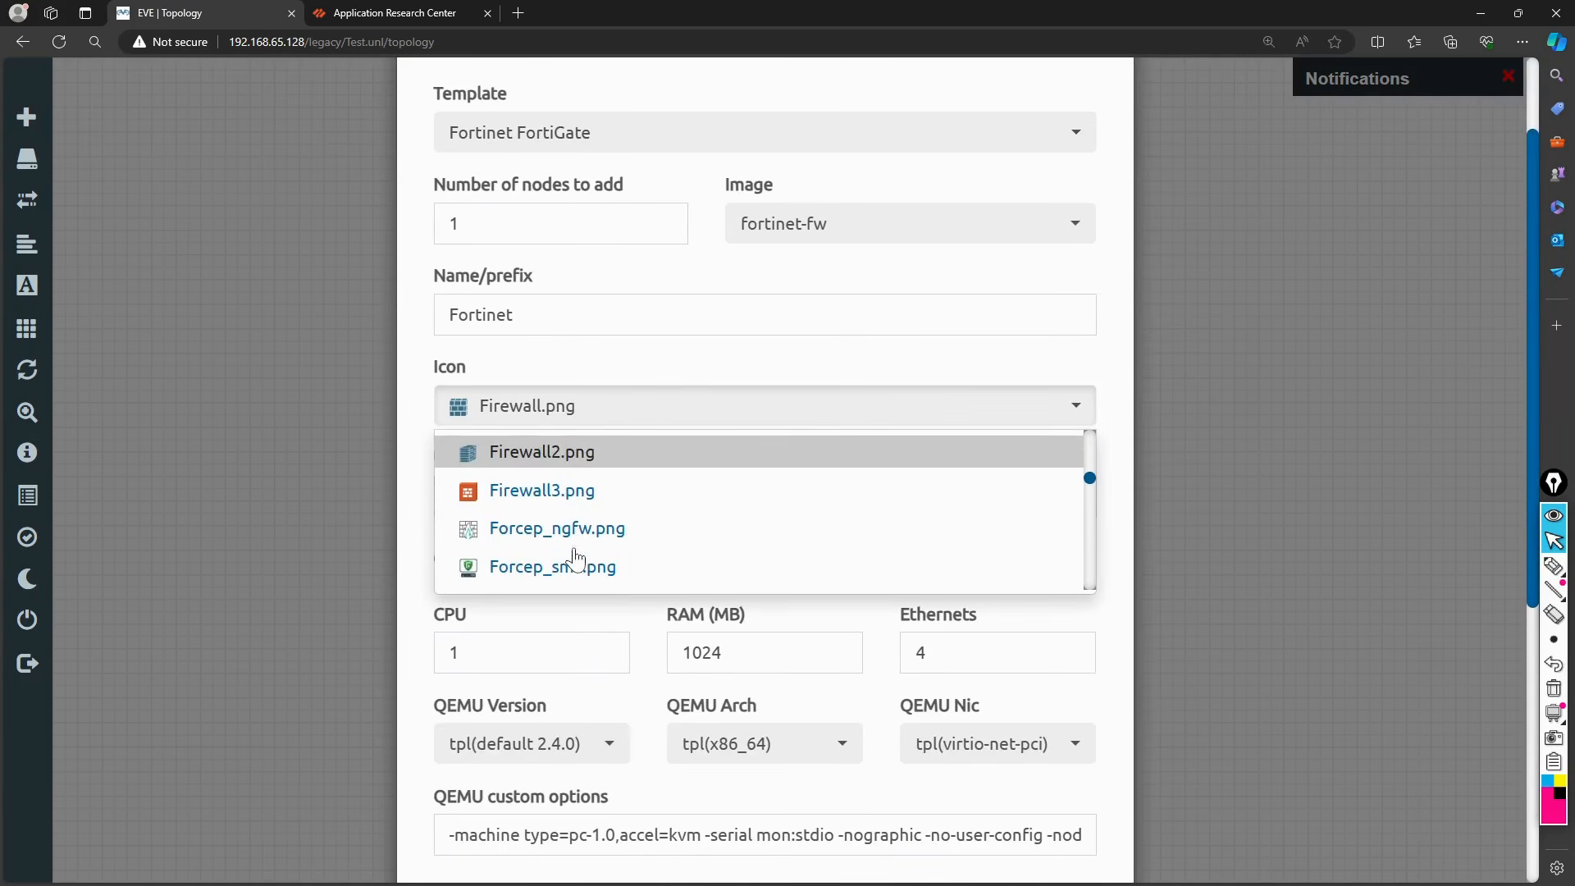
left_click(523, 537)
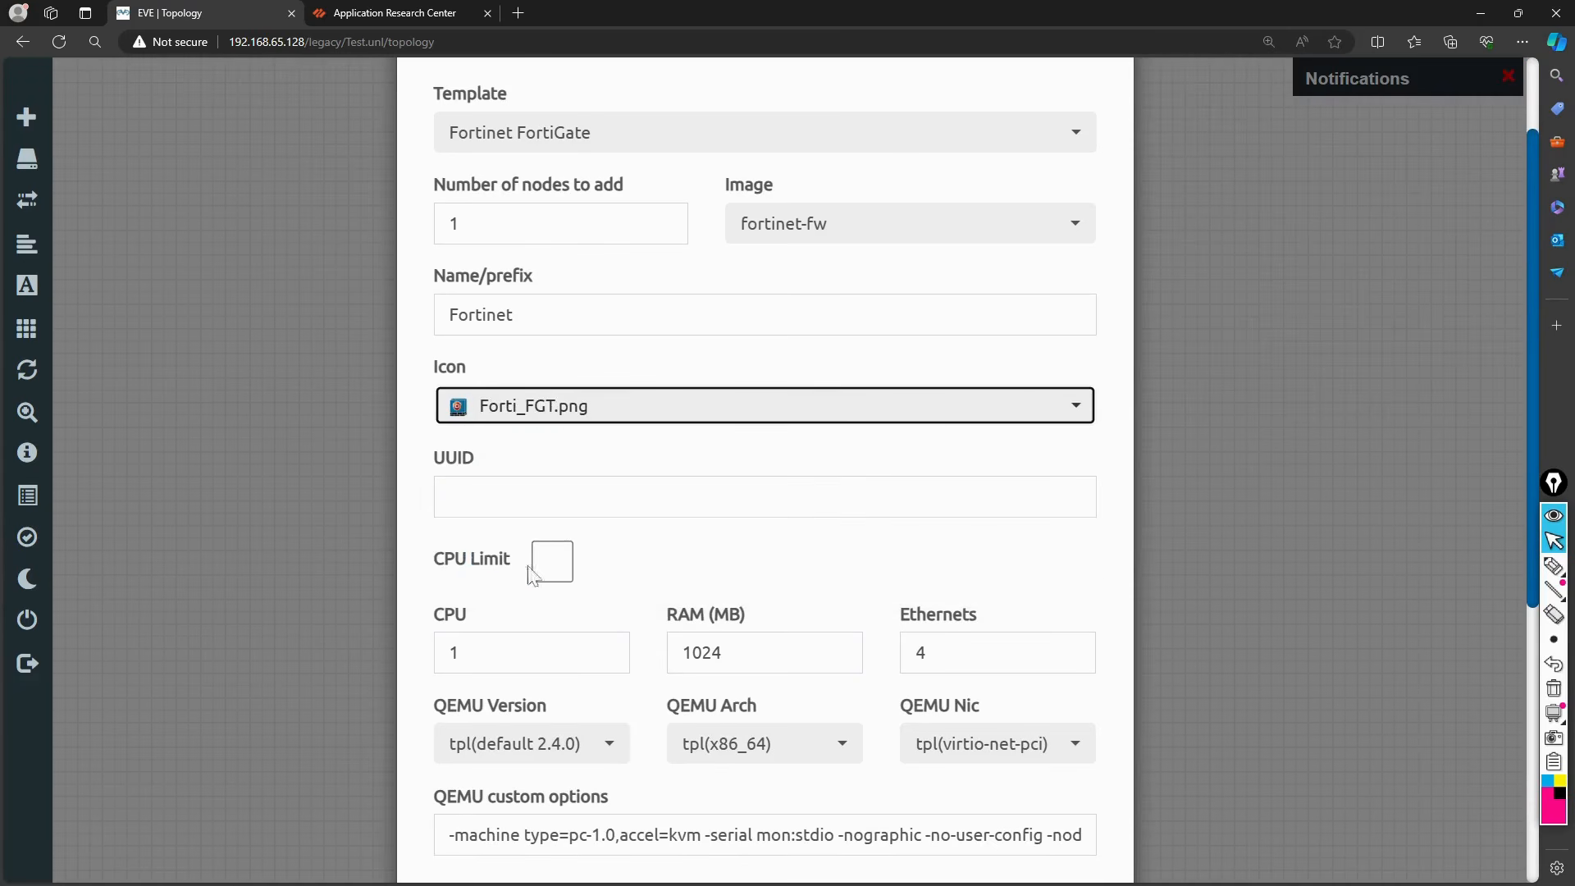
scroll(529, 587, "down", 6)
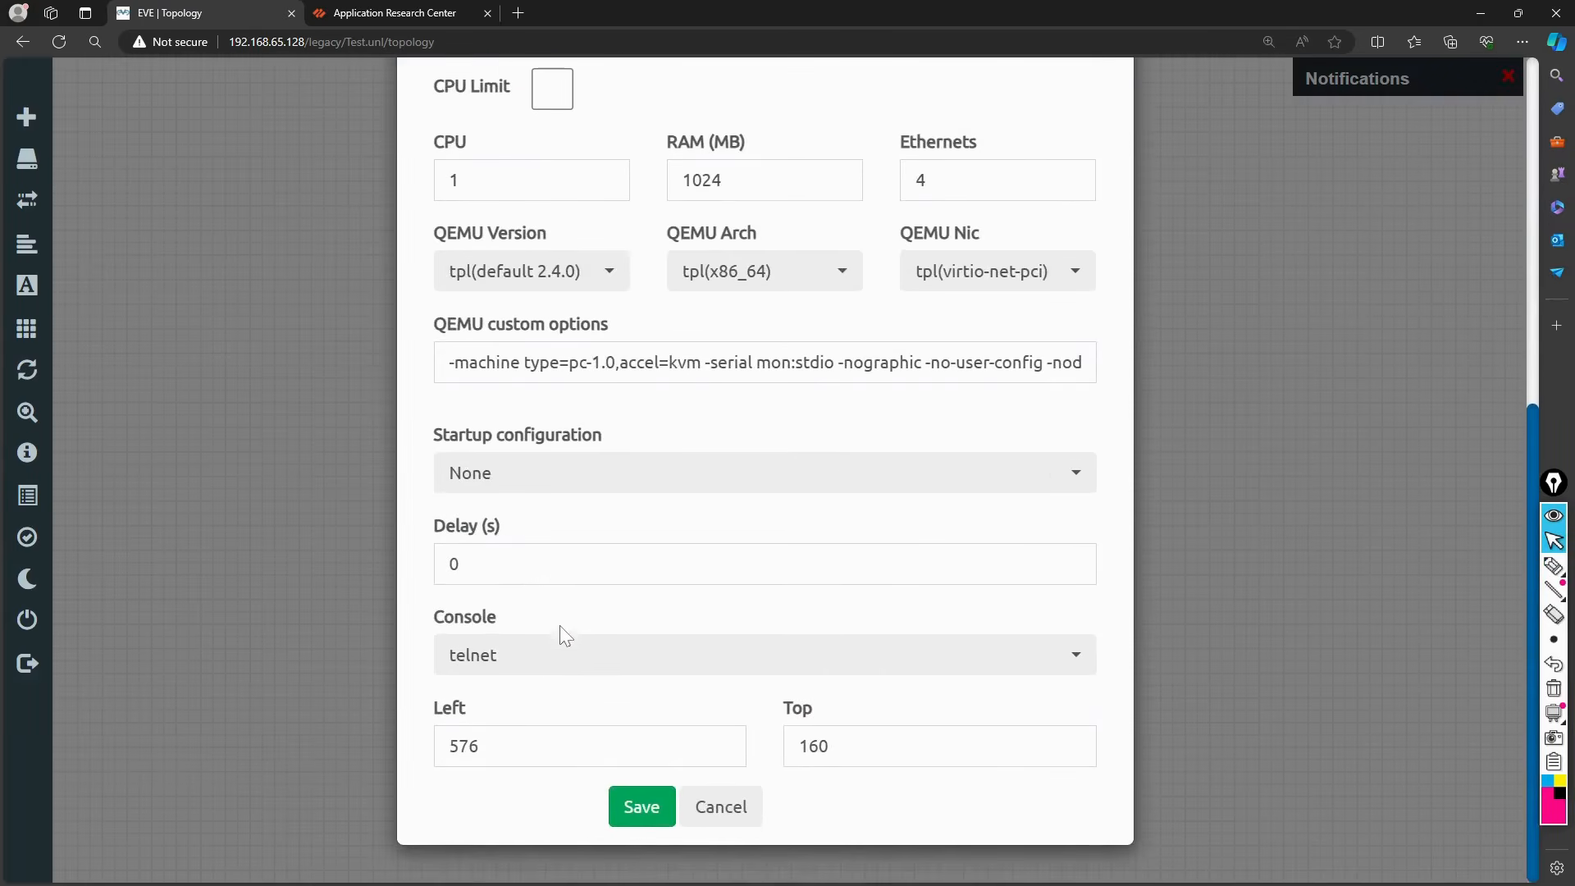
left_click(628, 807)
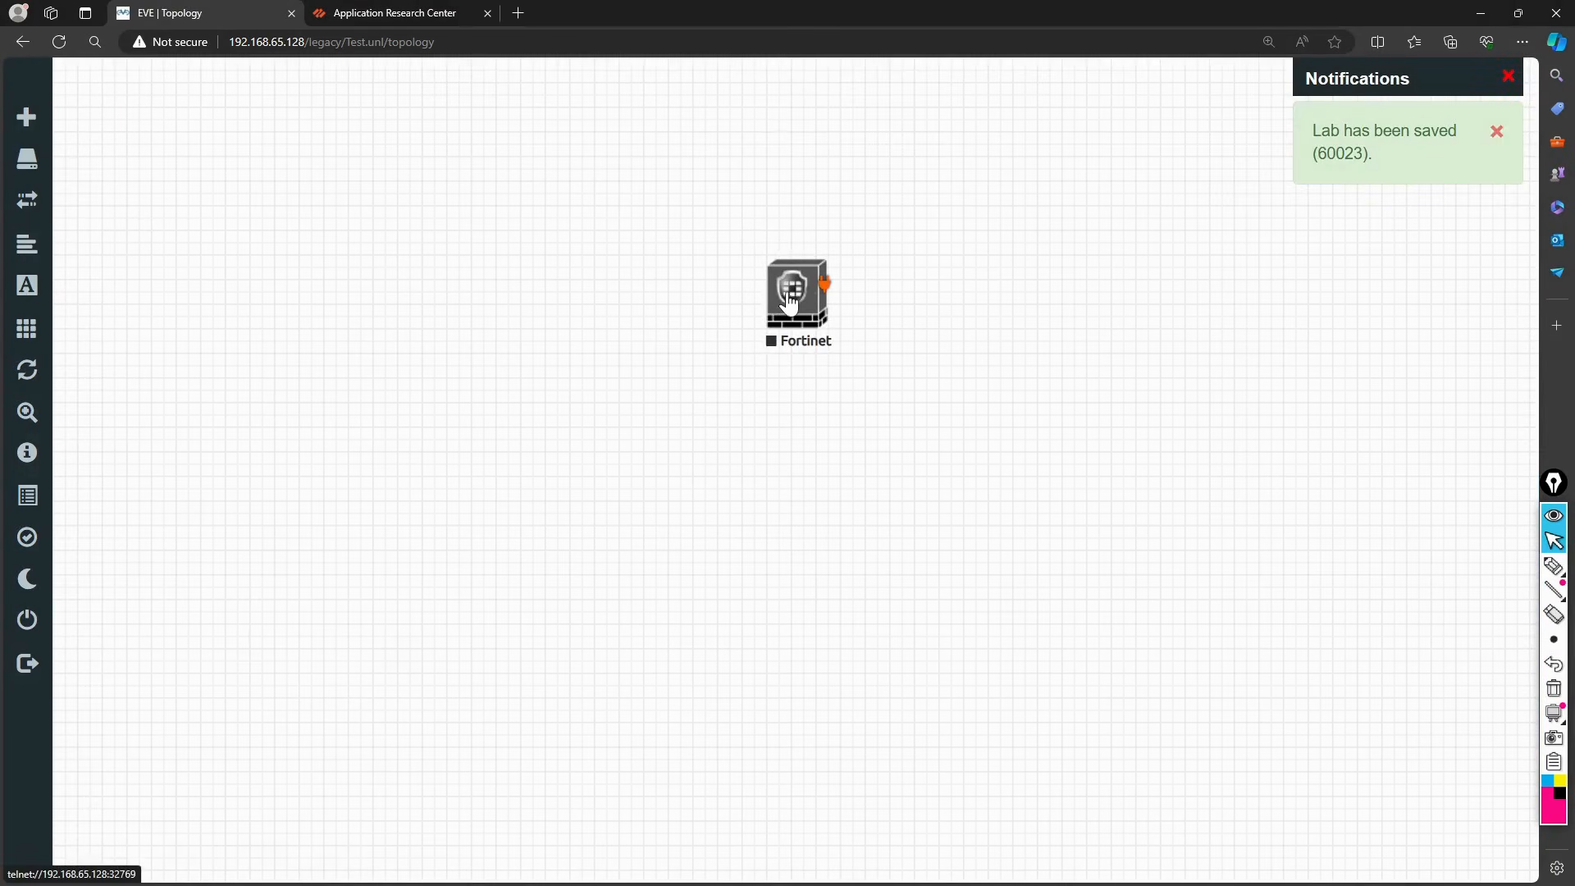
left_click_drag(789, 302, 774, 301)
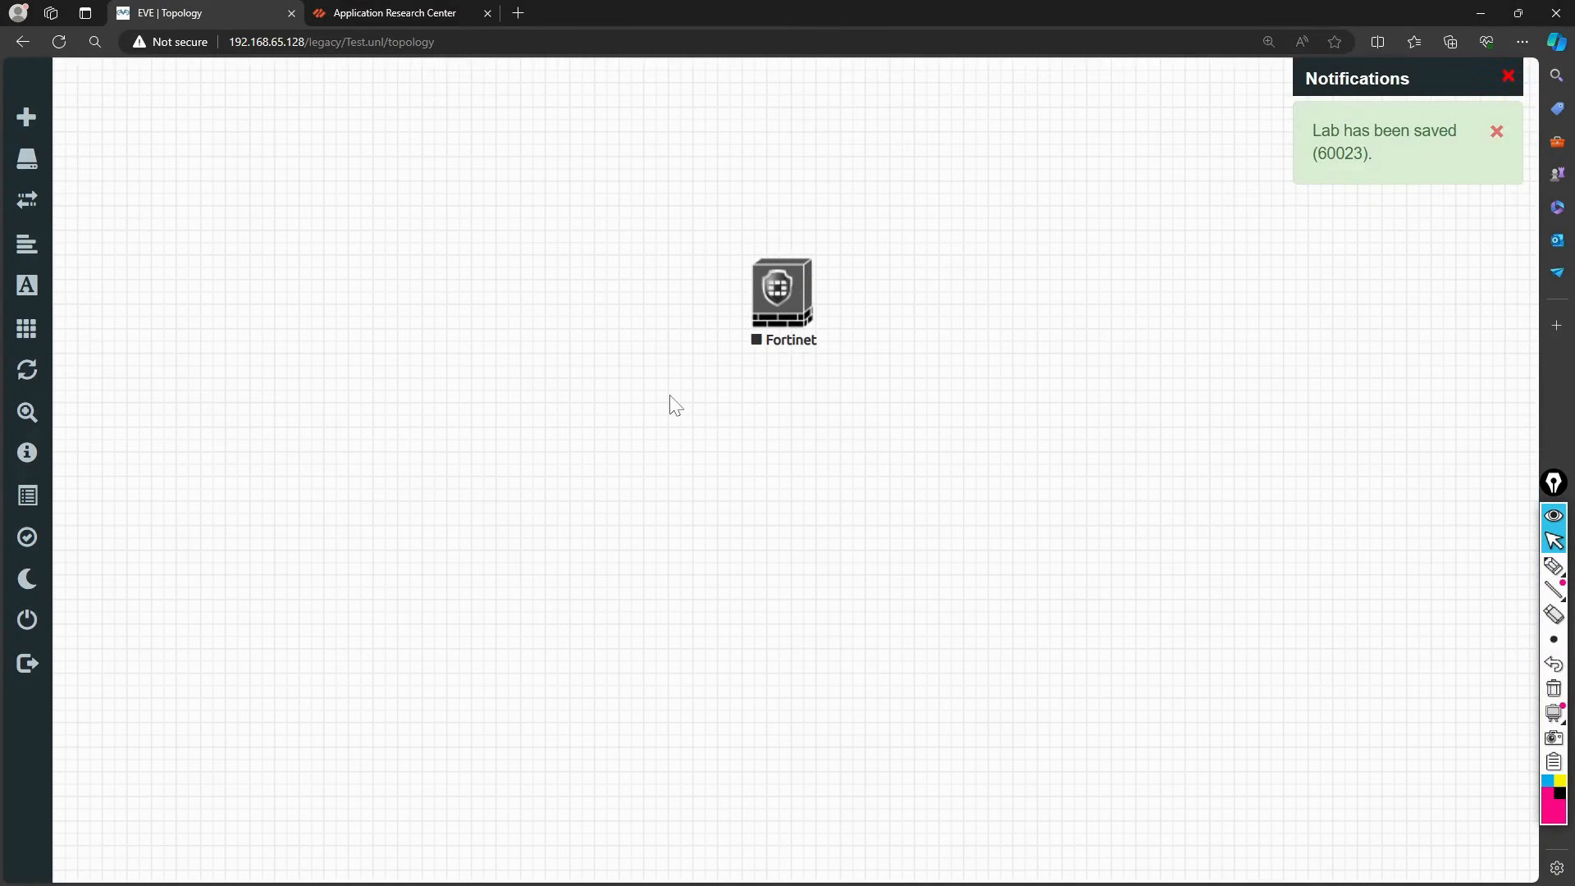
Step: Add a Cisco IOS 3725 (Dynamips) router node and move it up and left
right_click(556, 418)
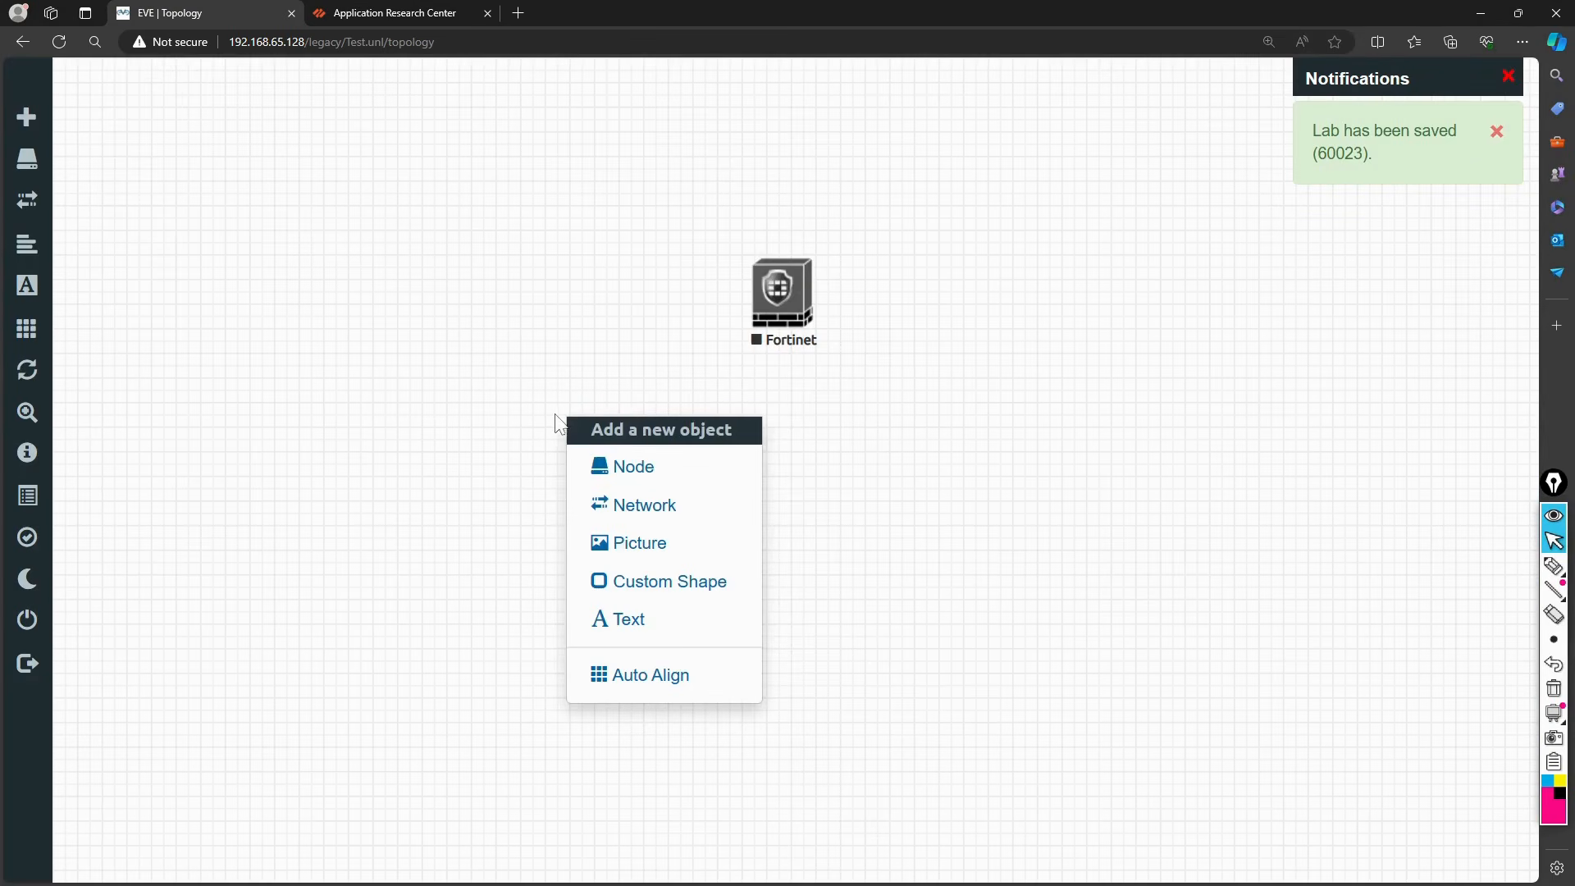
left_click(609, 464)
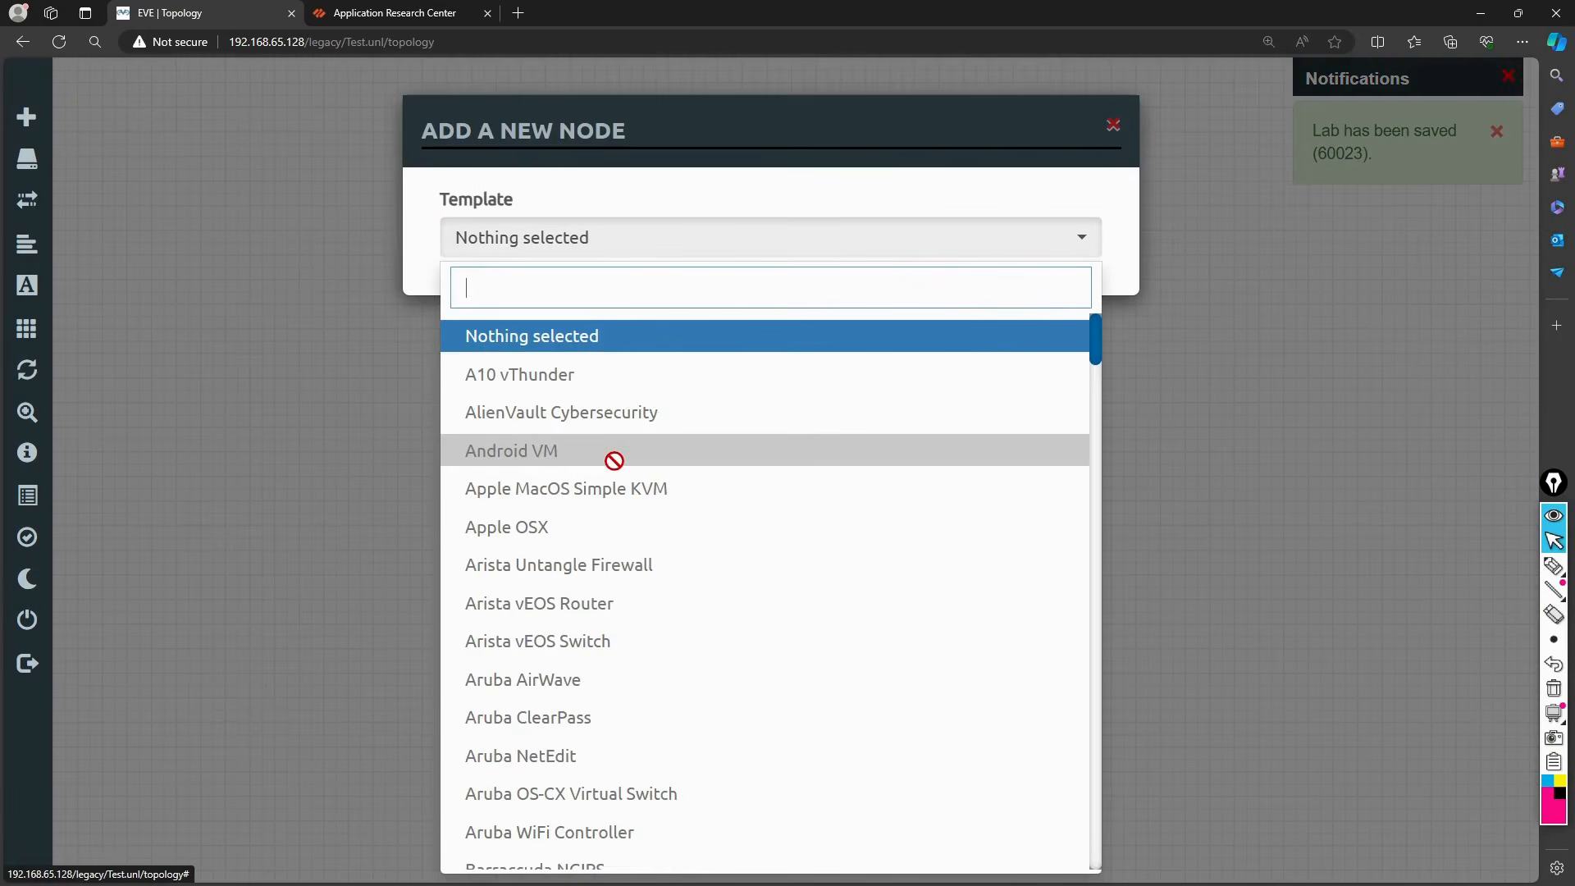
type("3725")
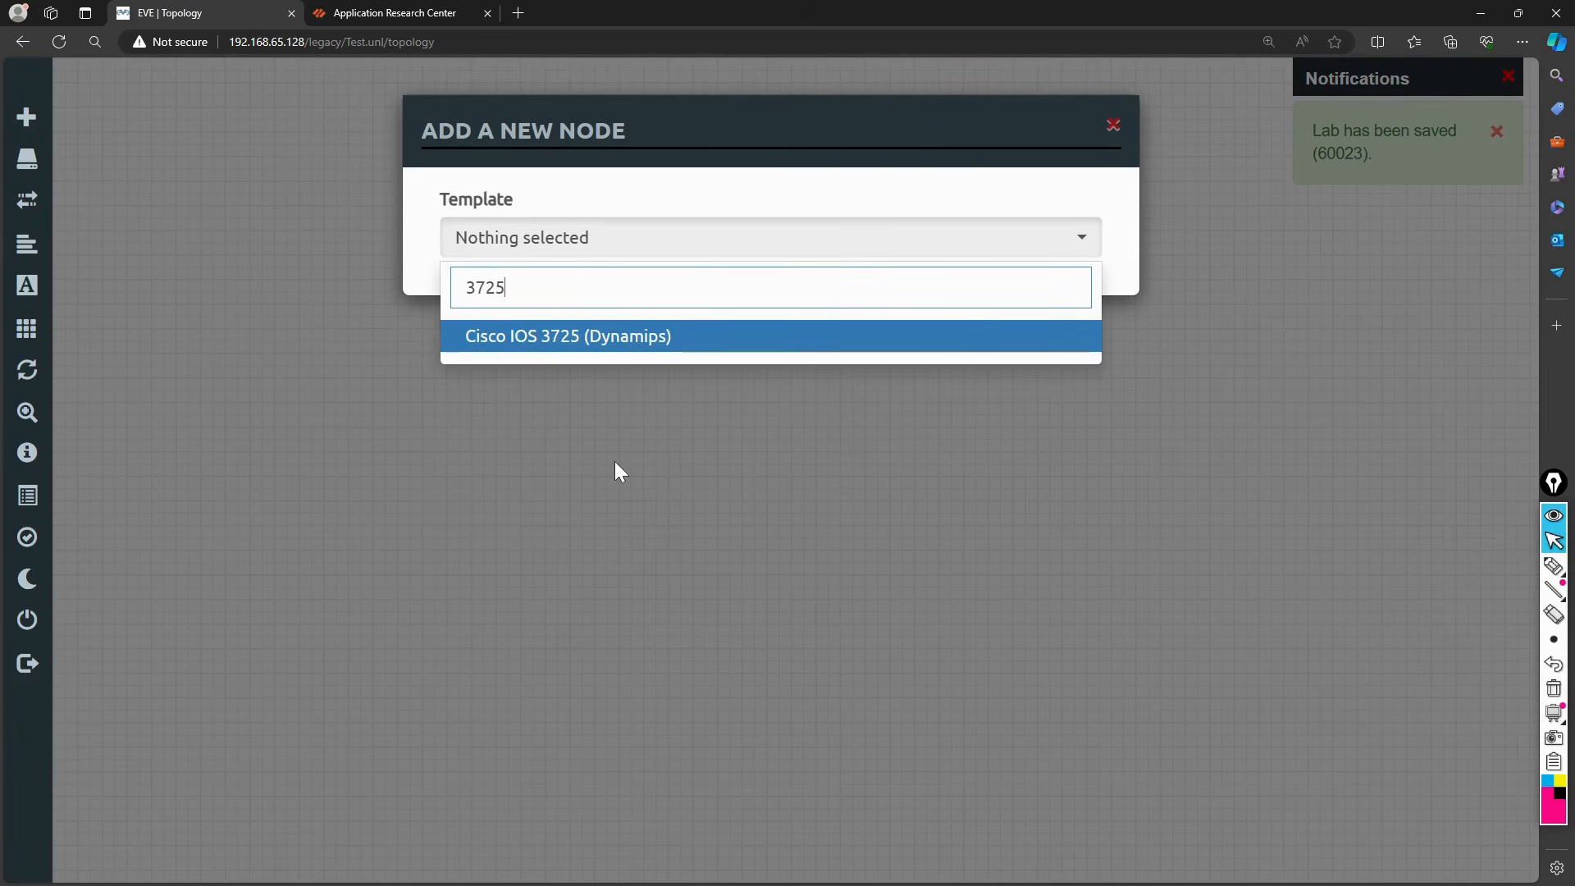
left_click(626, 343)
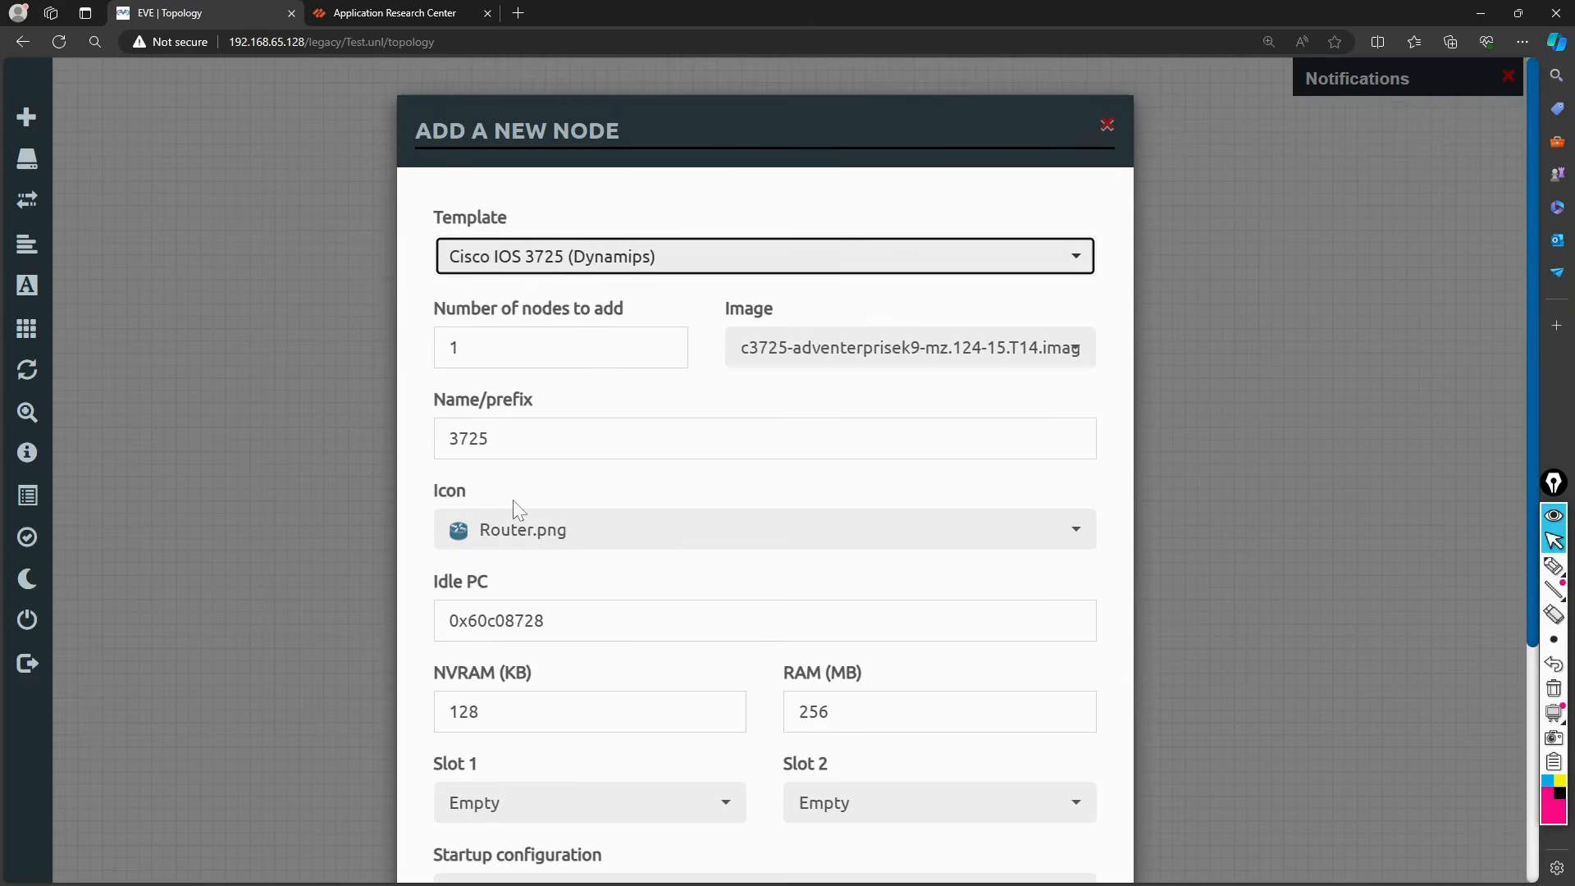
scroll(517, 507, "down", 4)
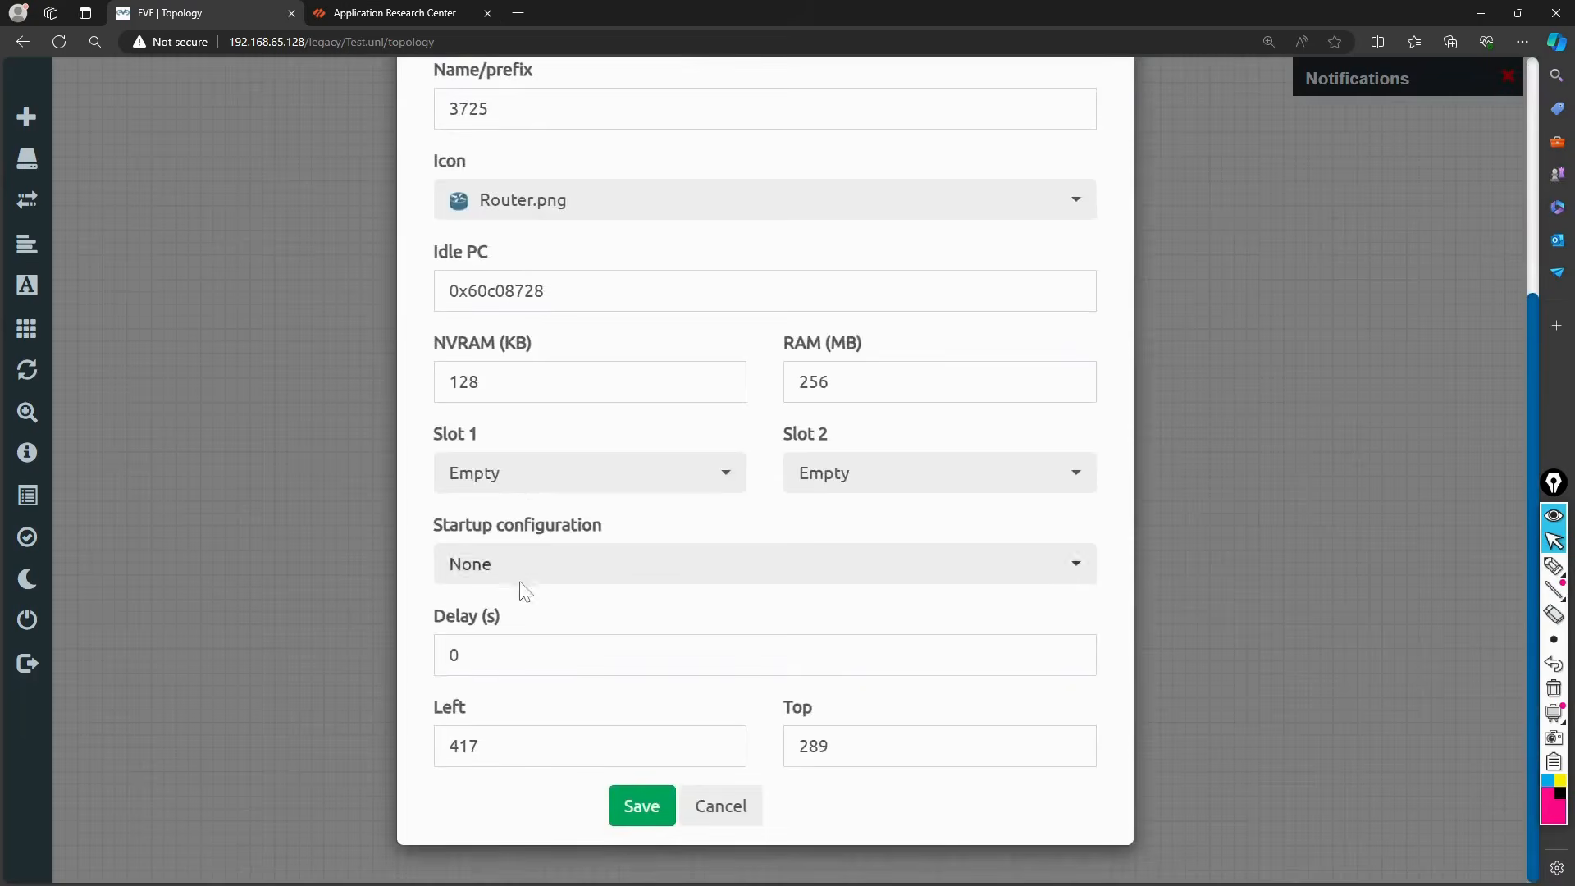
left_click(641, 806)
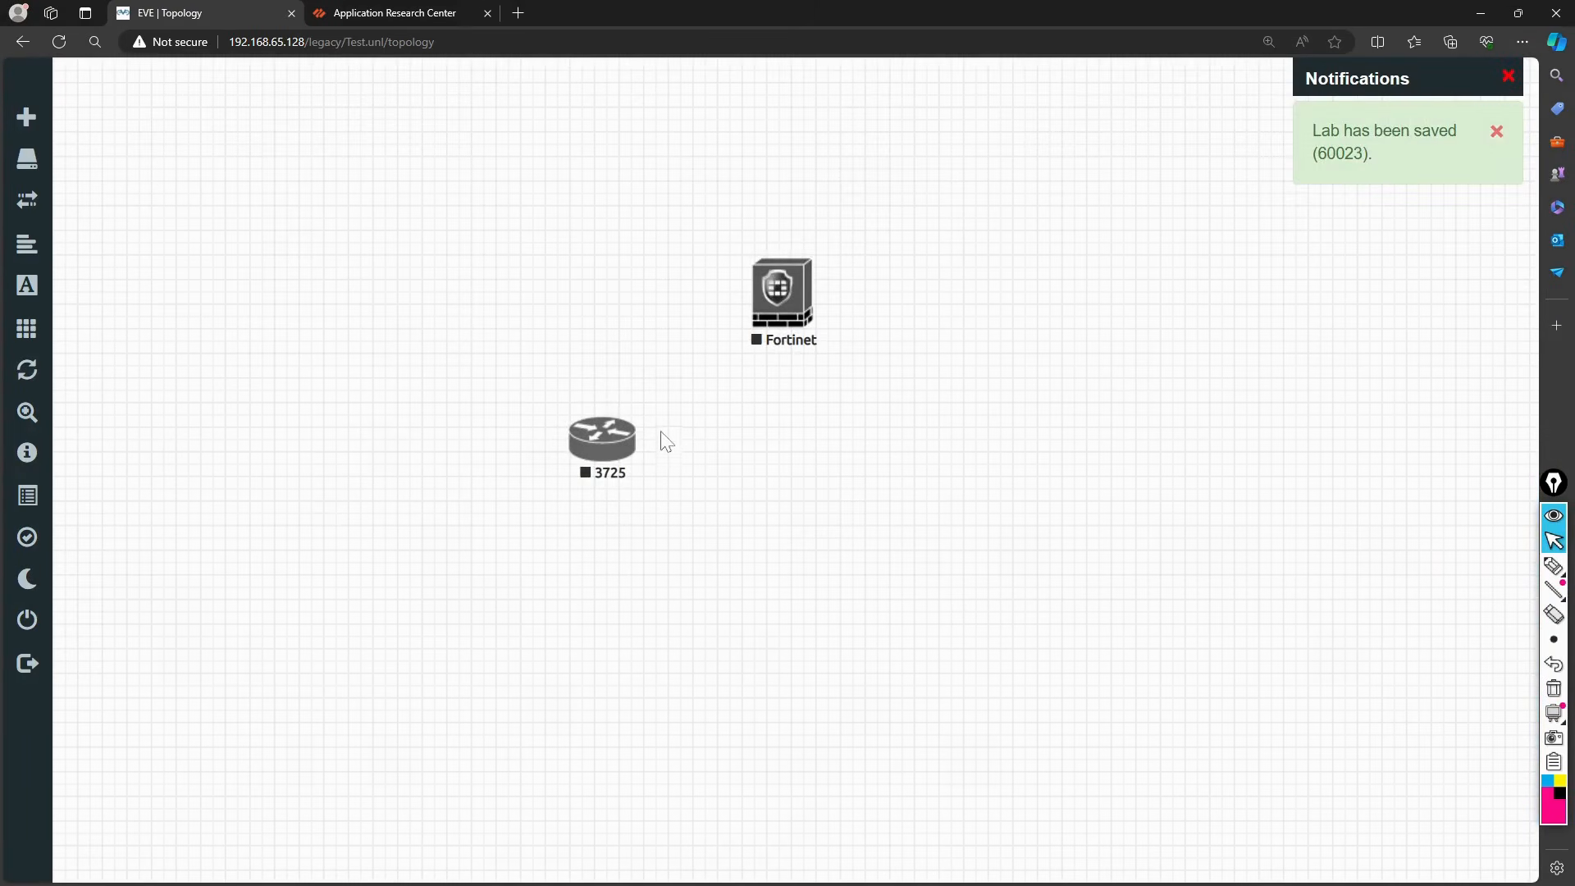
left_click_drag(612, 458, 568, 408)
Step: Add a Virtual PC (VPCS) node and save it to the lab
right_click(633, 500)
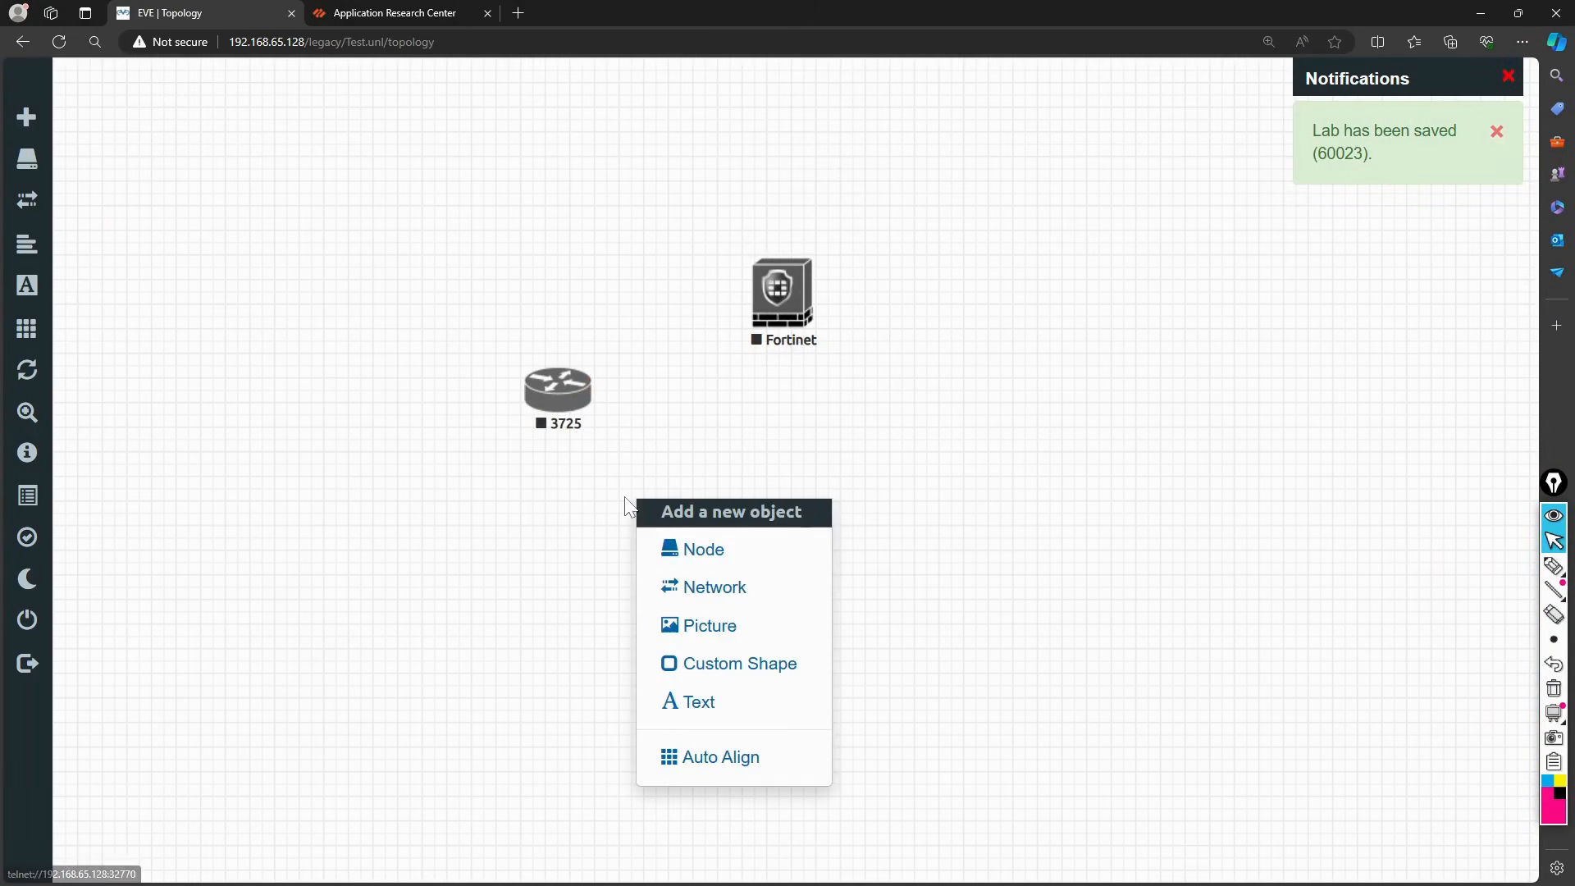
left_click(671, 549)
type("vpcs")
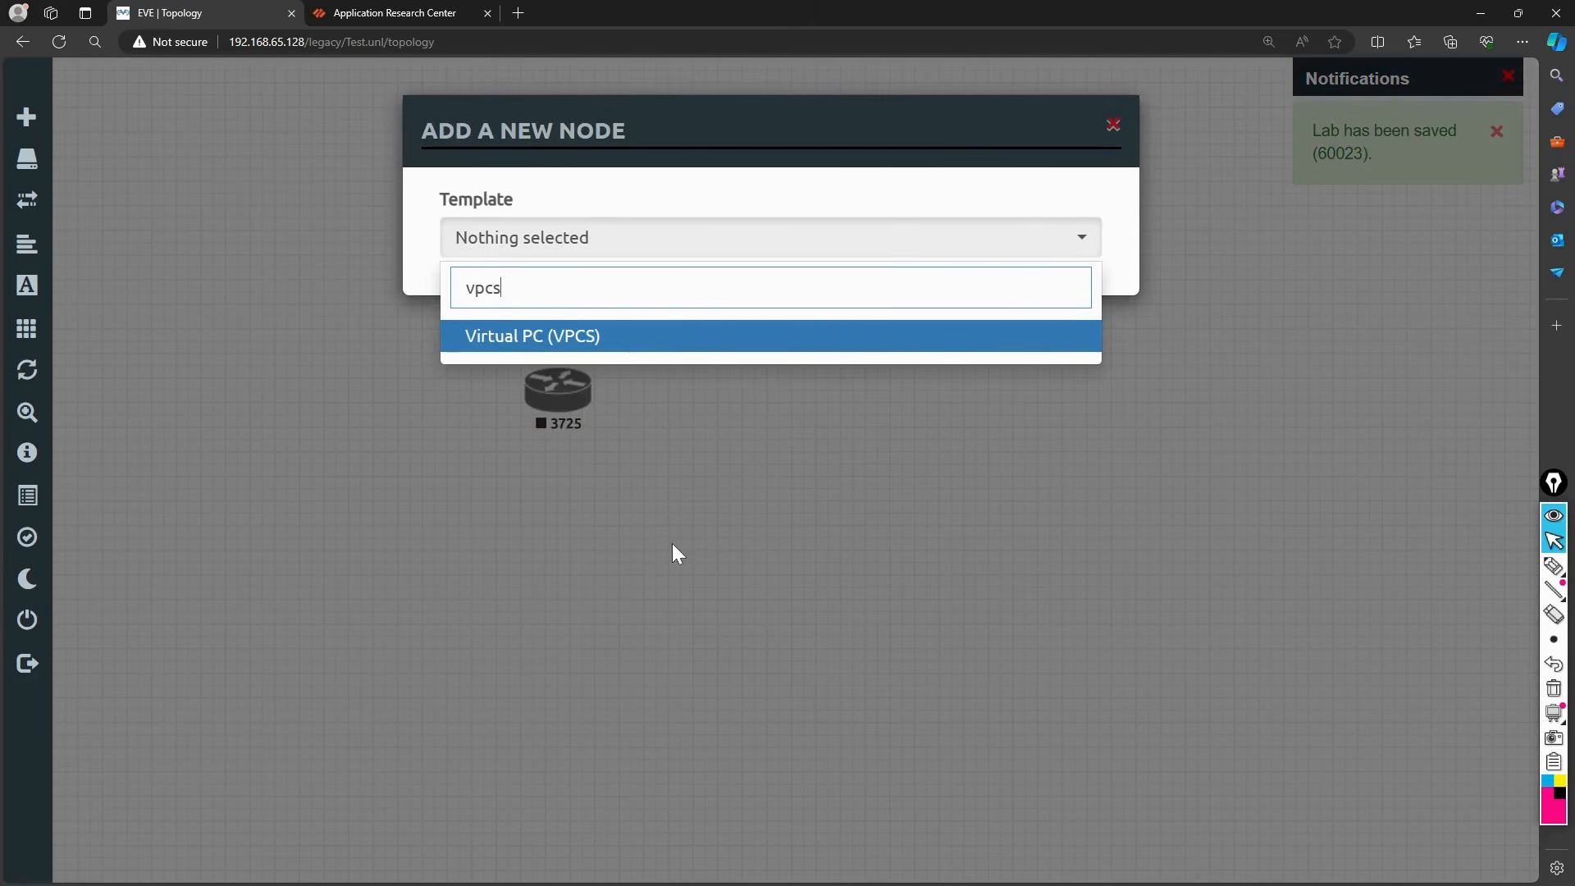
left_click(601, 343)
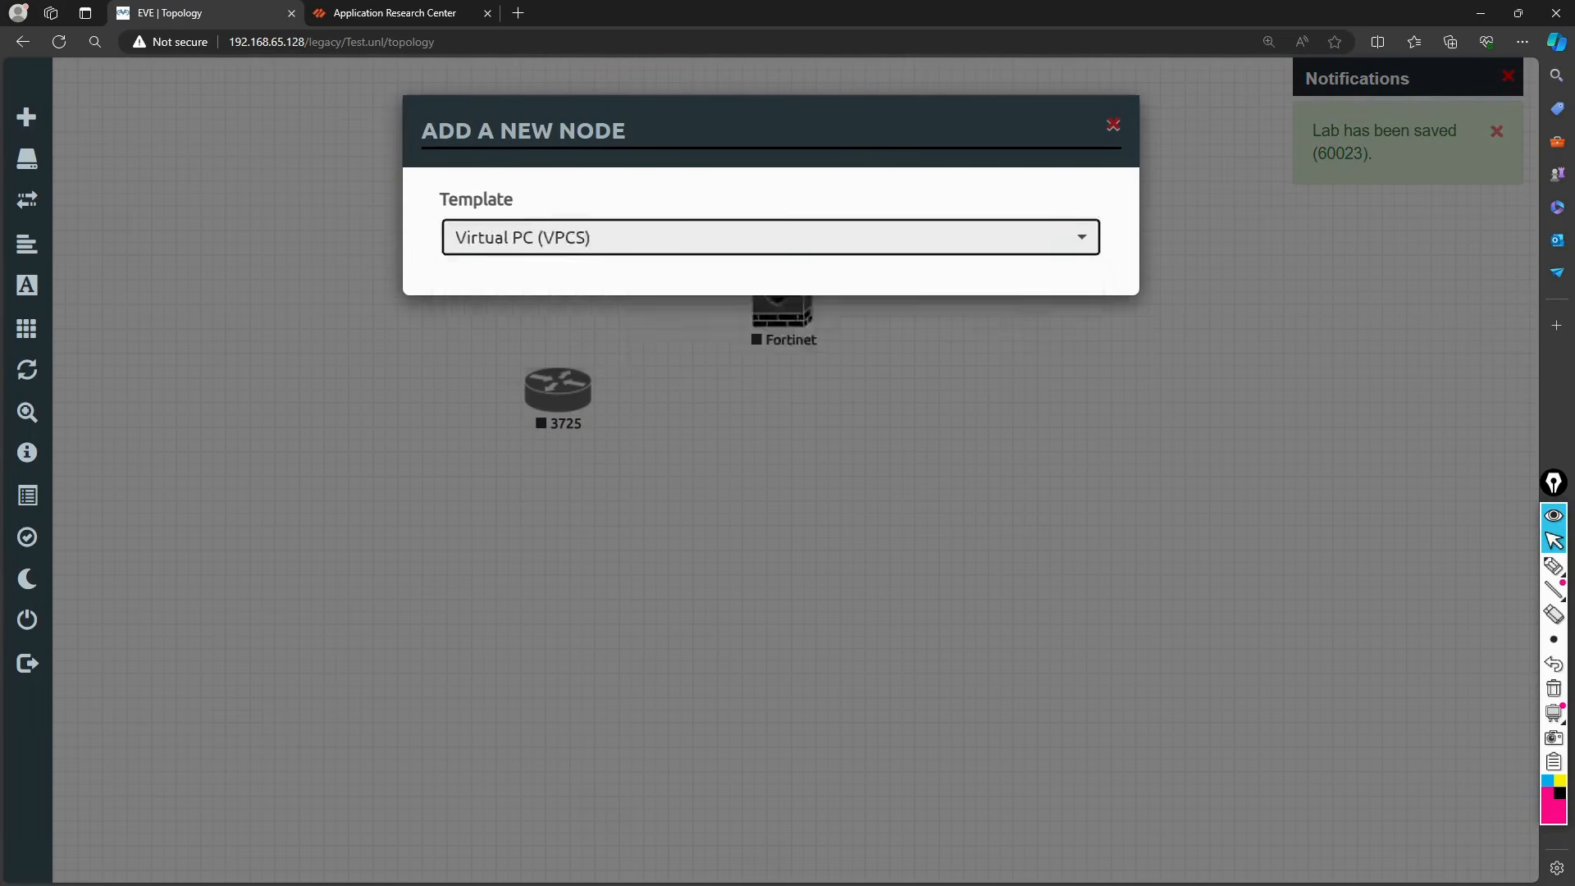
left_click(641, 808)
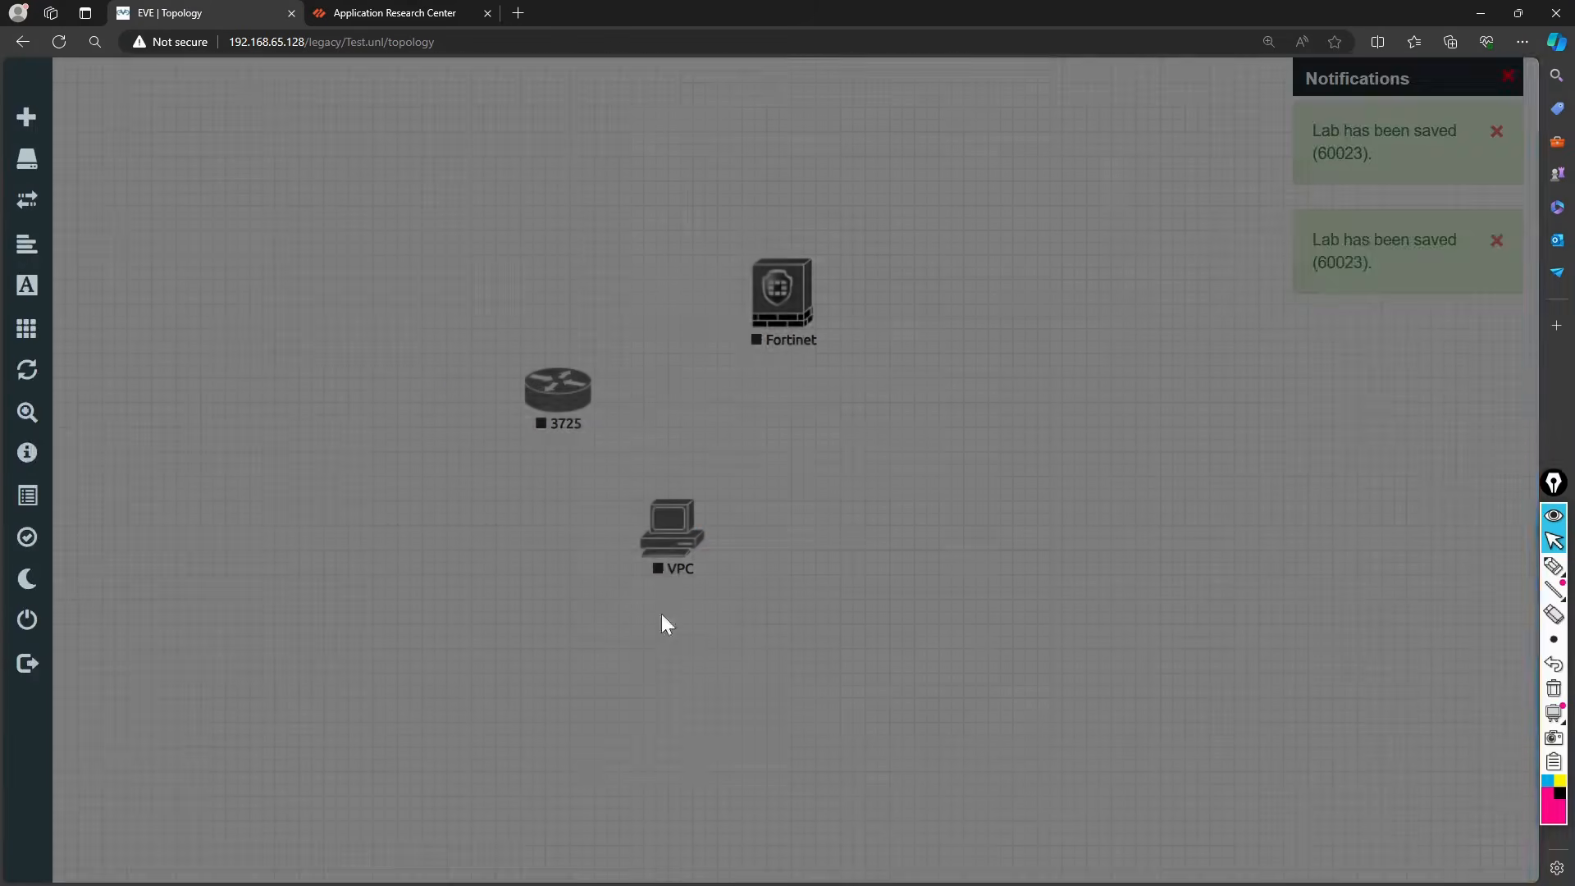
Step: Link VPC eth0 to 3725 fa0/0 and 3725 fa0/1 to Fortinet port1, then reposition the Fortinet node
left_click_drag(671, 533, 565, 397)
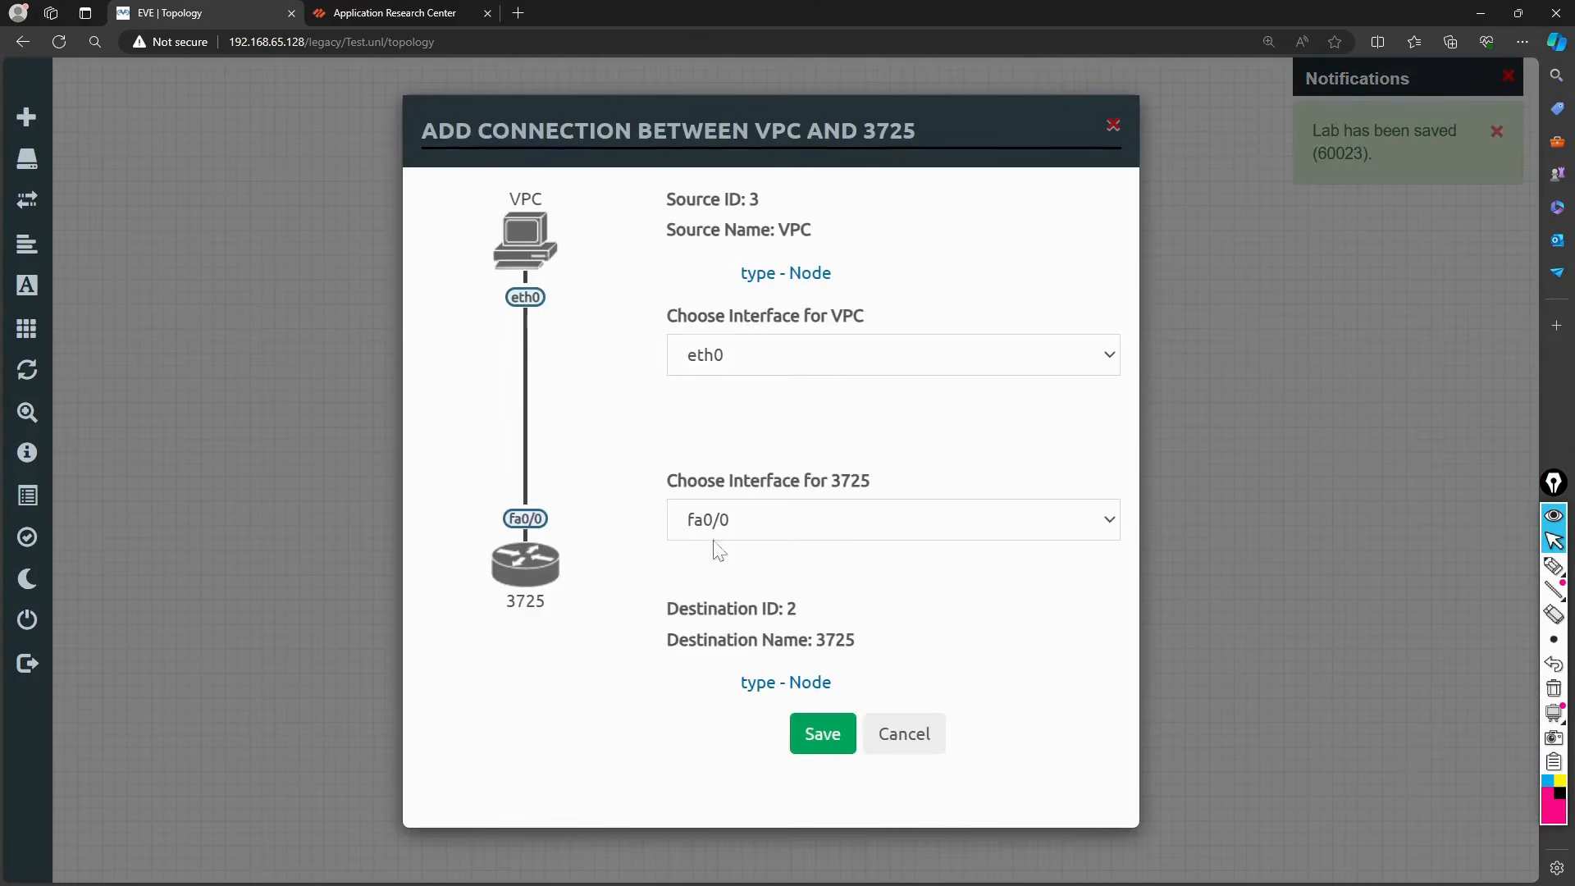
left_click(830, 734)
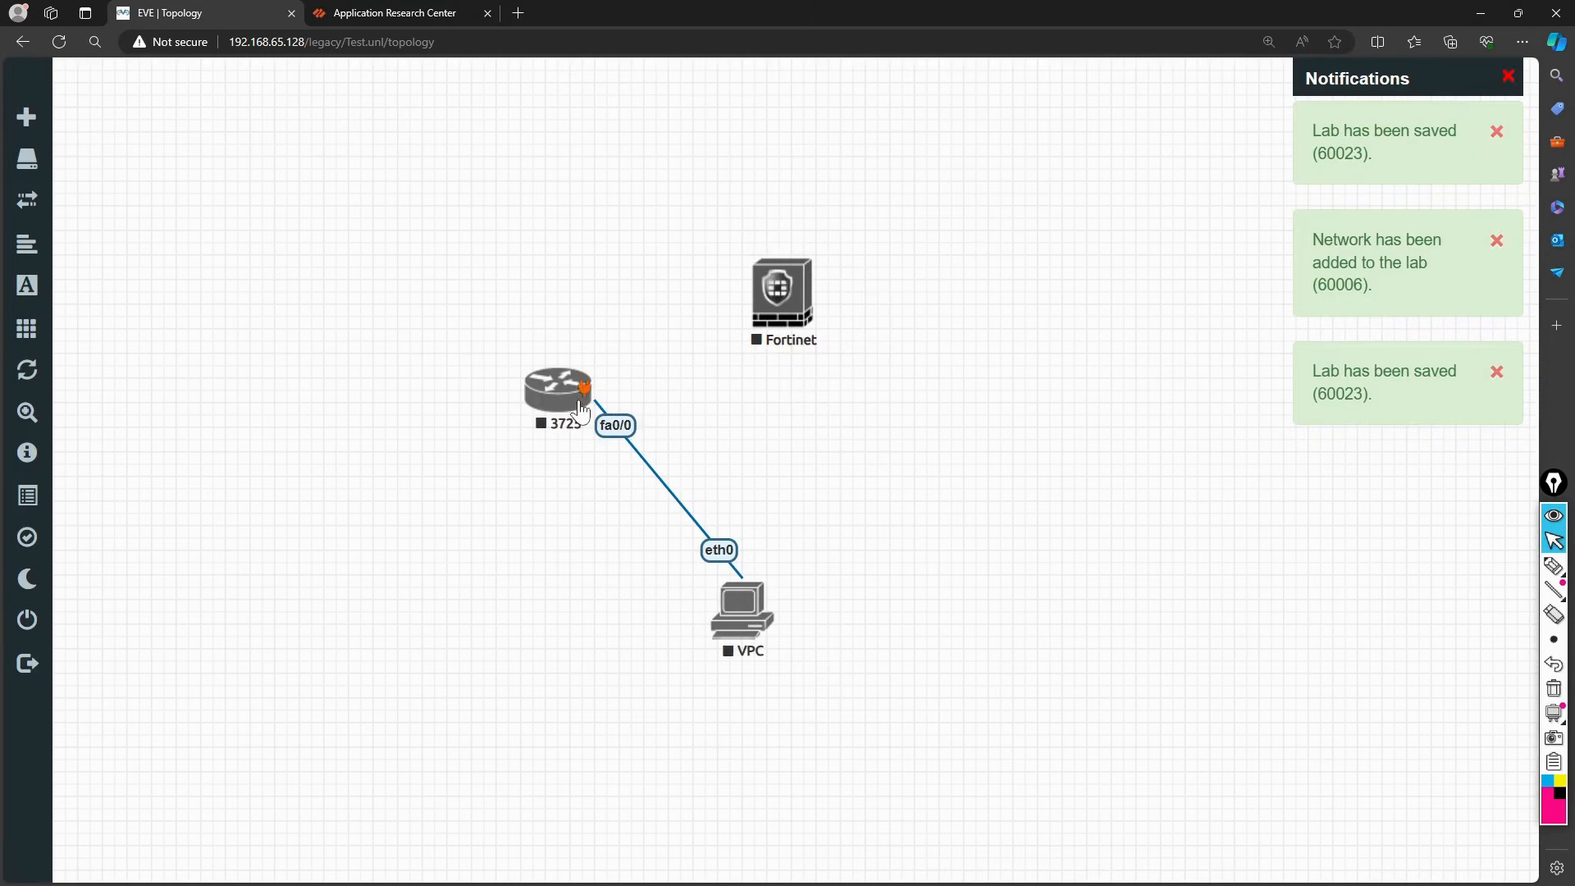
mouse_move(586, 392)
left_click_drag(587, 394, 802, 292)
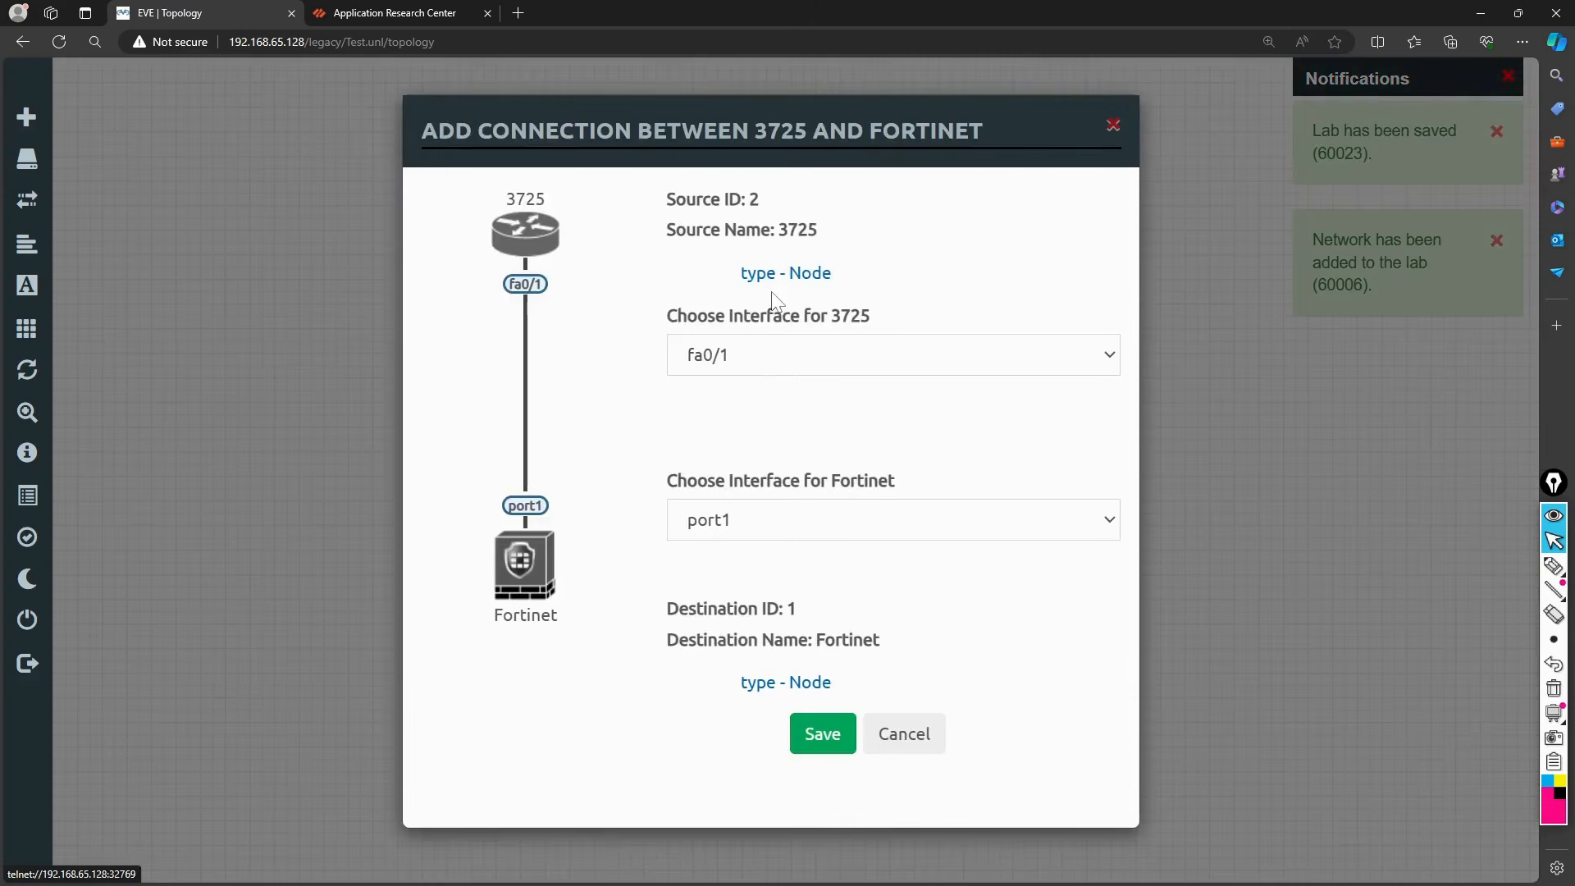
left_click(756, 351)
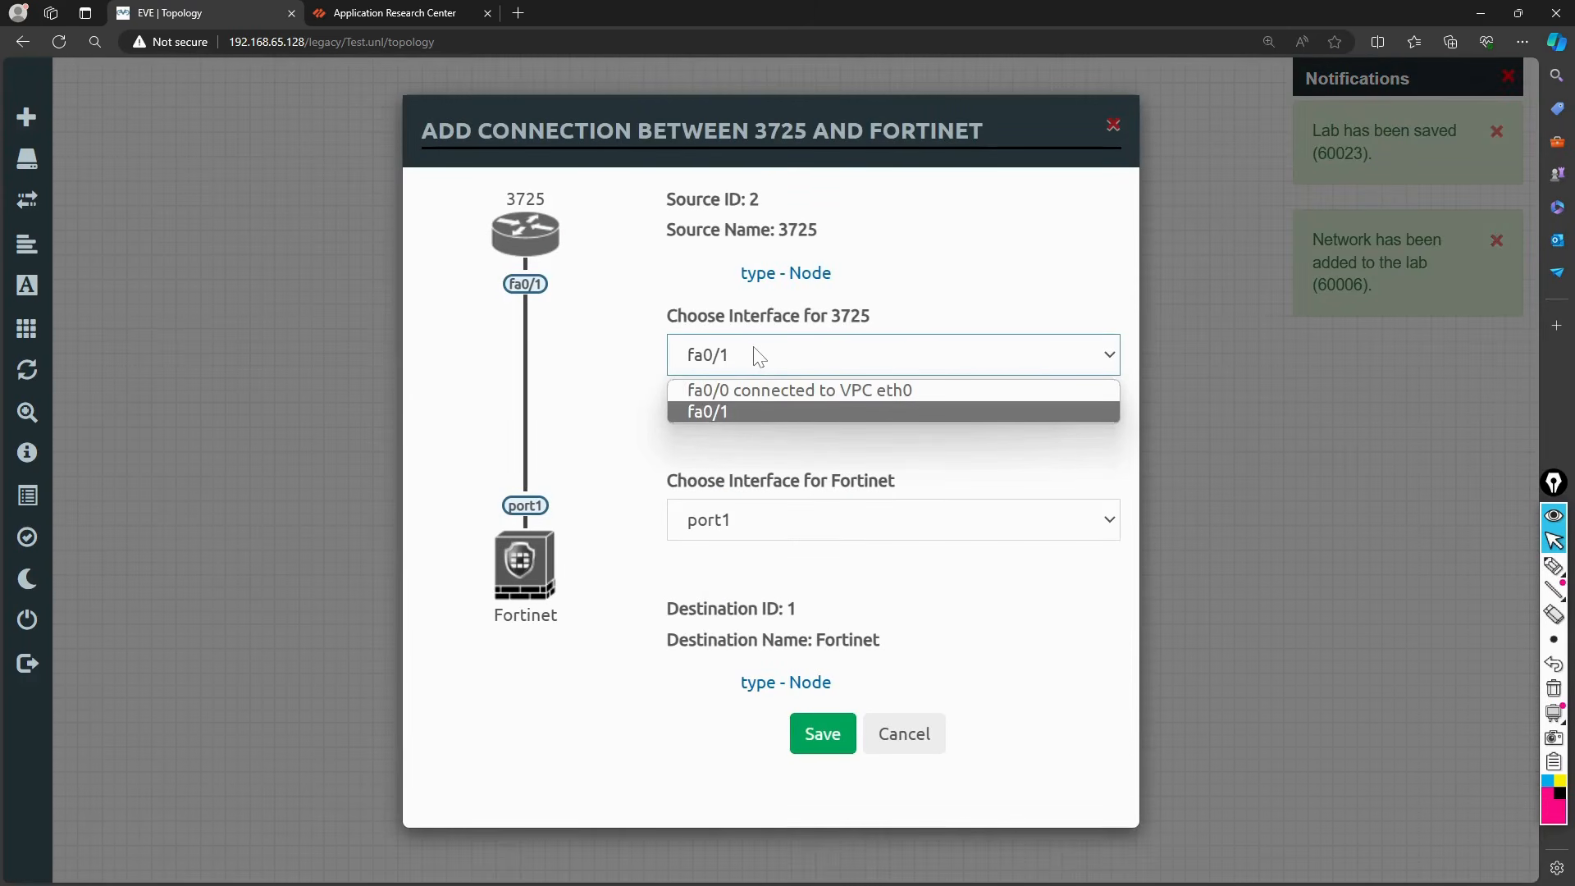
left_click(758, 411)
left_click(769, 521)
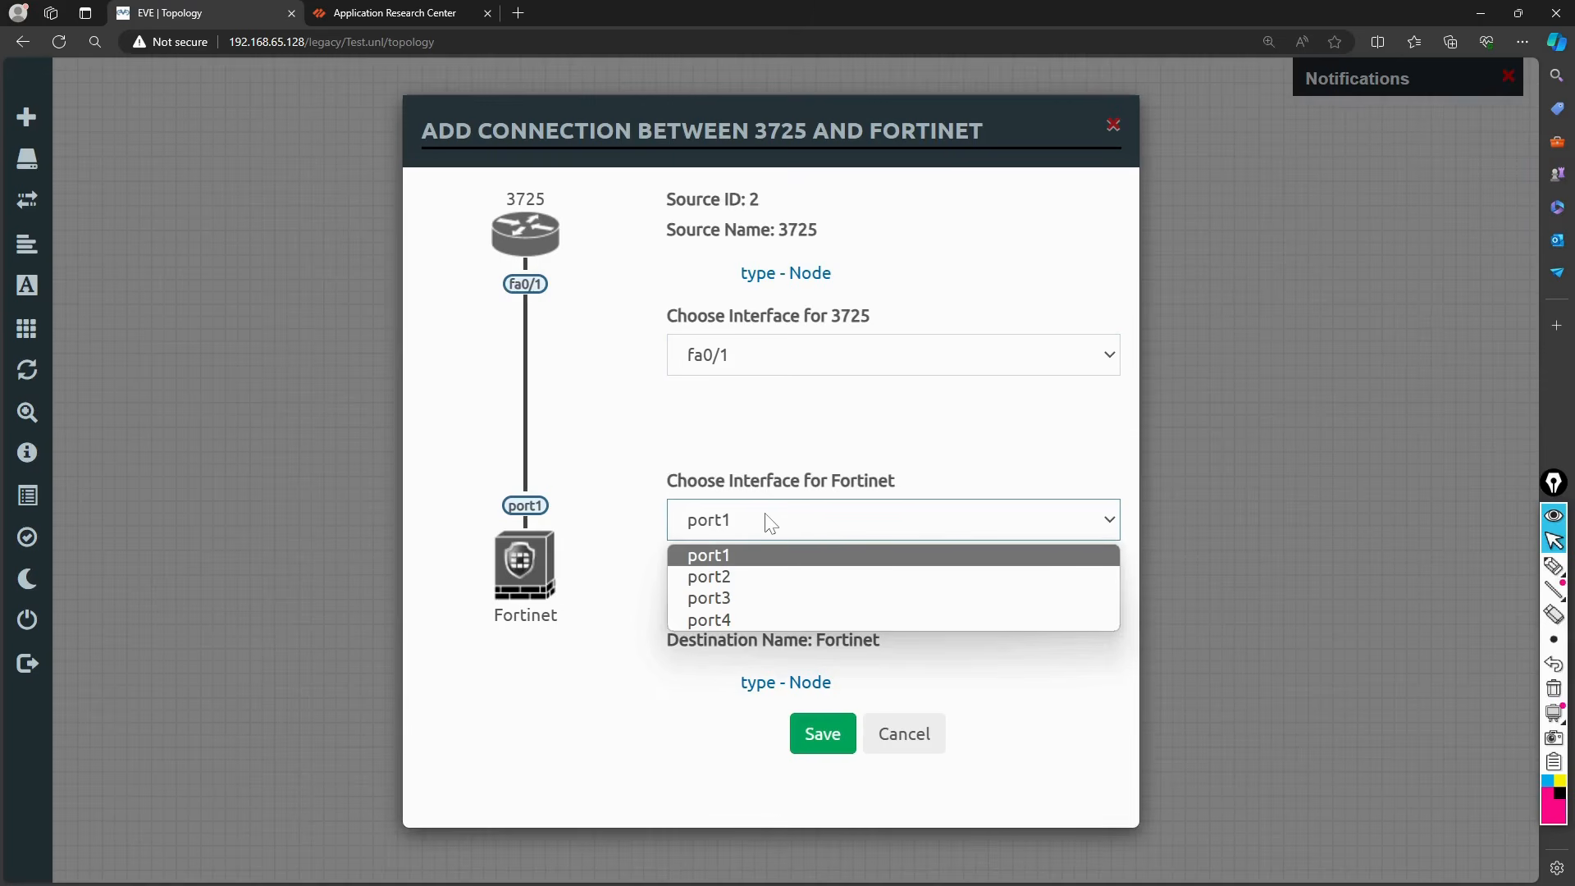
left_click(605, 418)
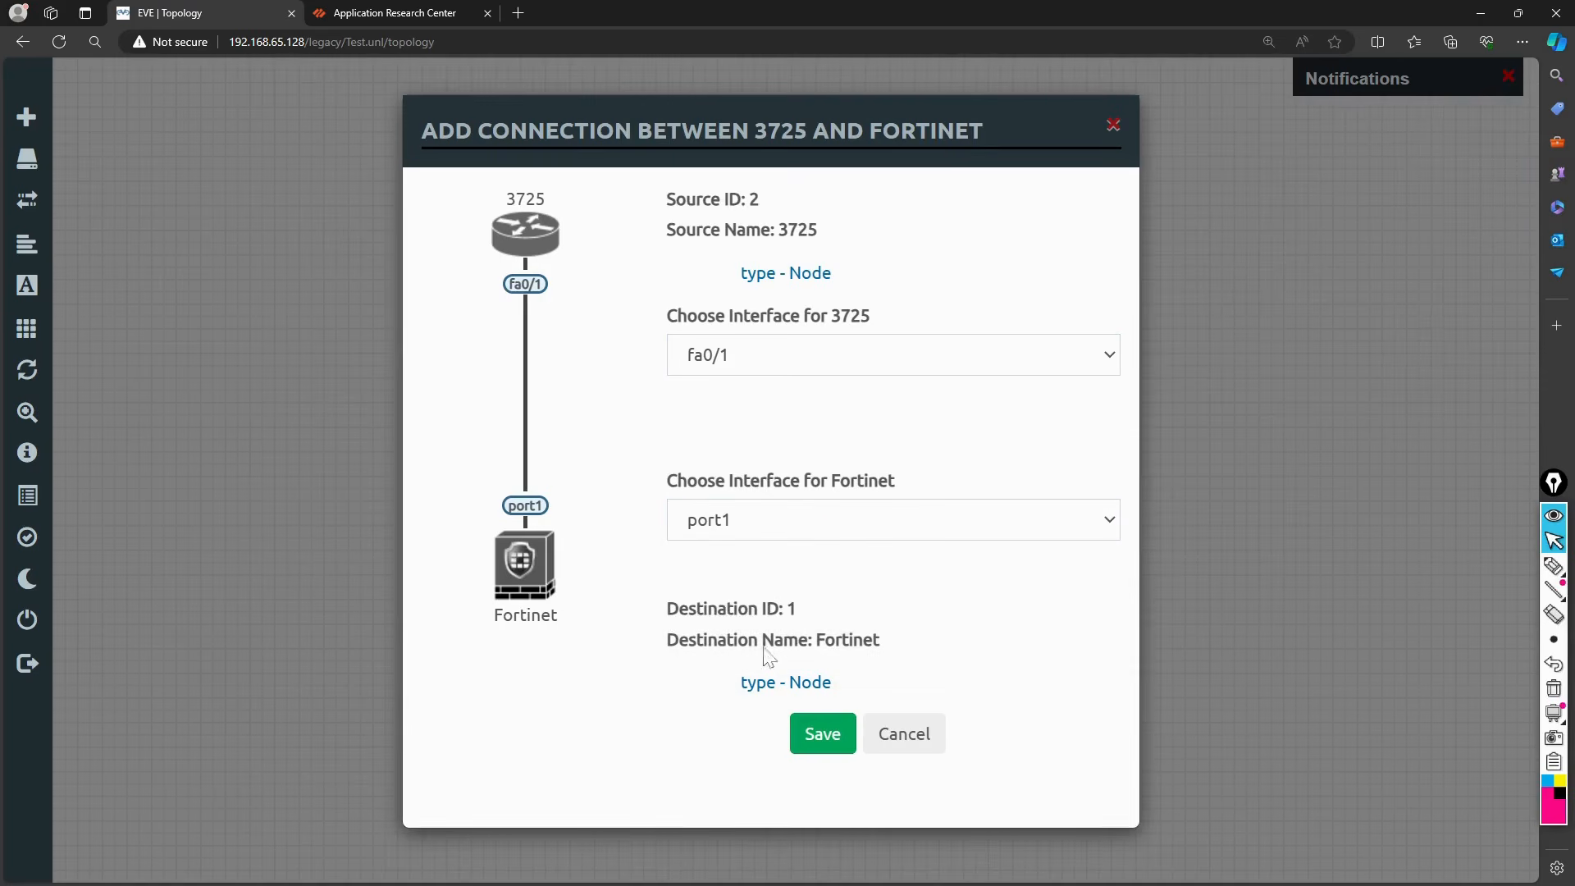
left_click(812, 736)
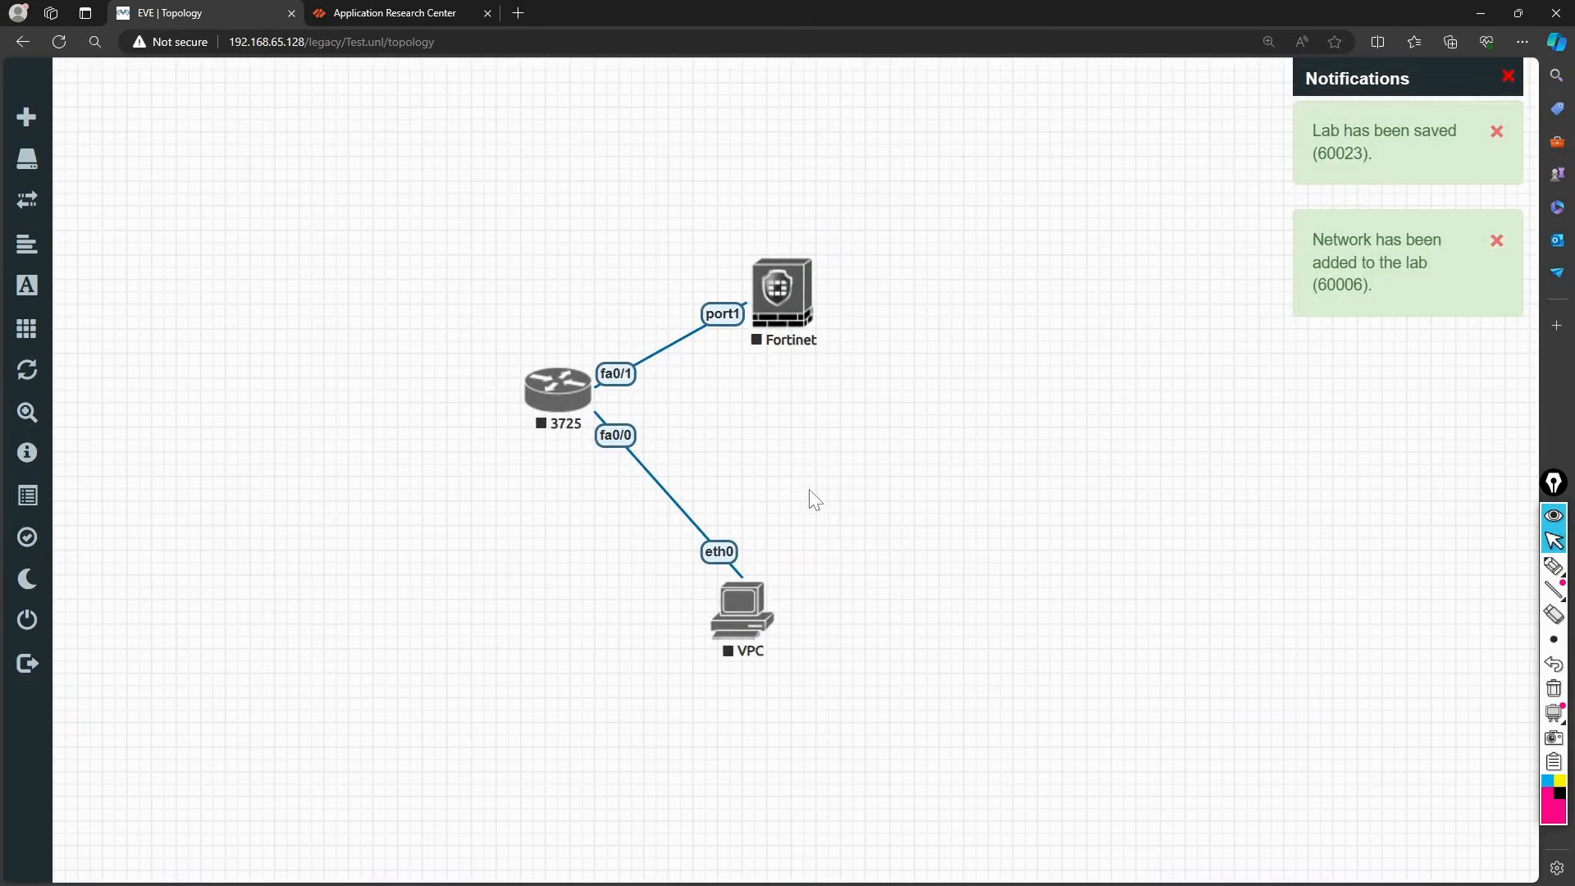
left_click_drag(787, 310, 851, 298)
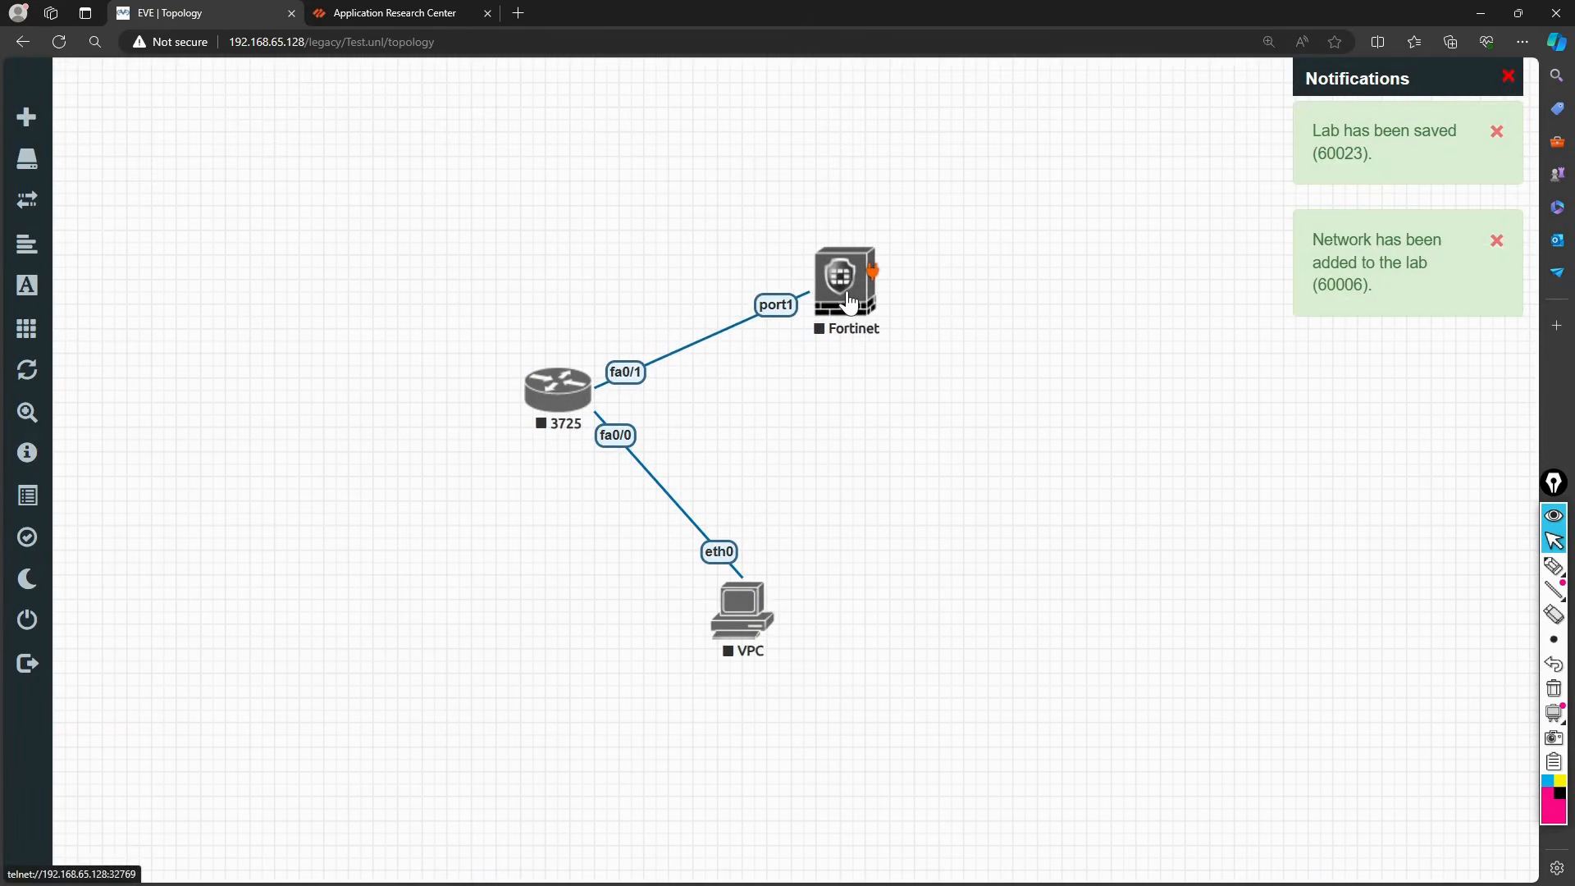